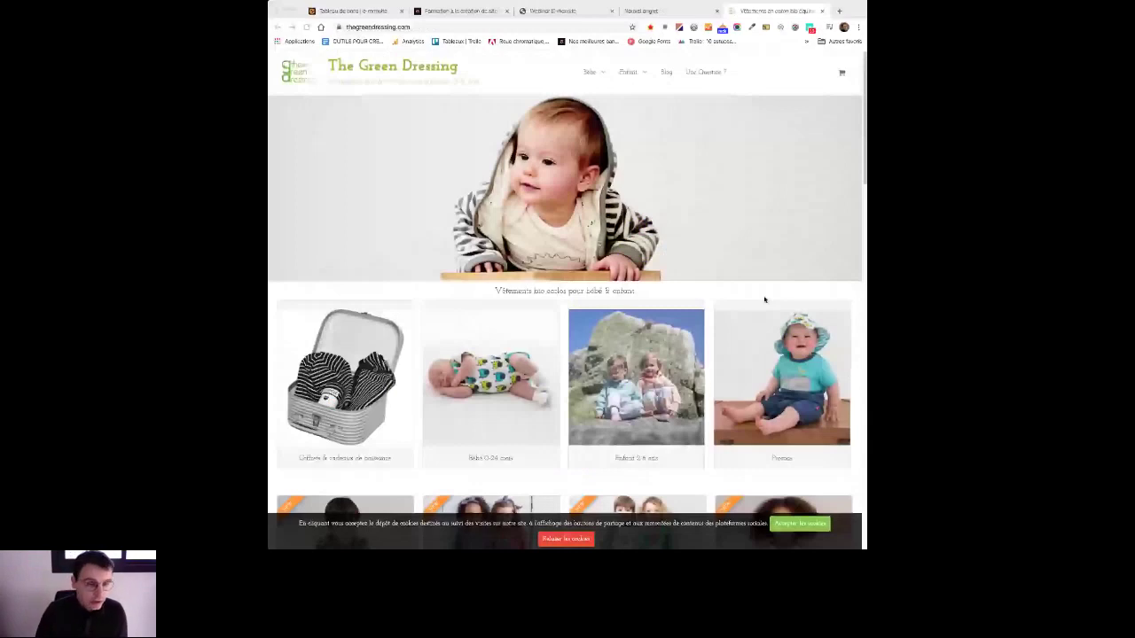
Step: Accept the cookies on The Green Dressing and look through the category and product listings on its home page
{"action": "left_click", "coordinate": [800, 524]}
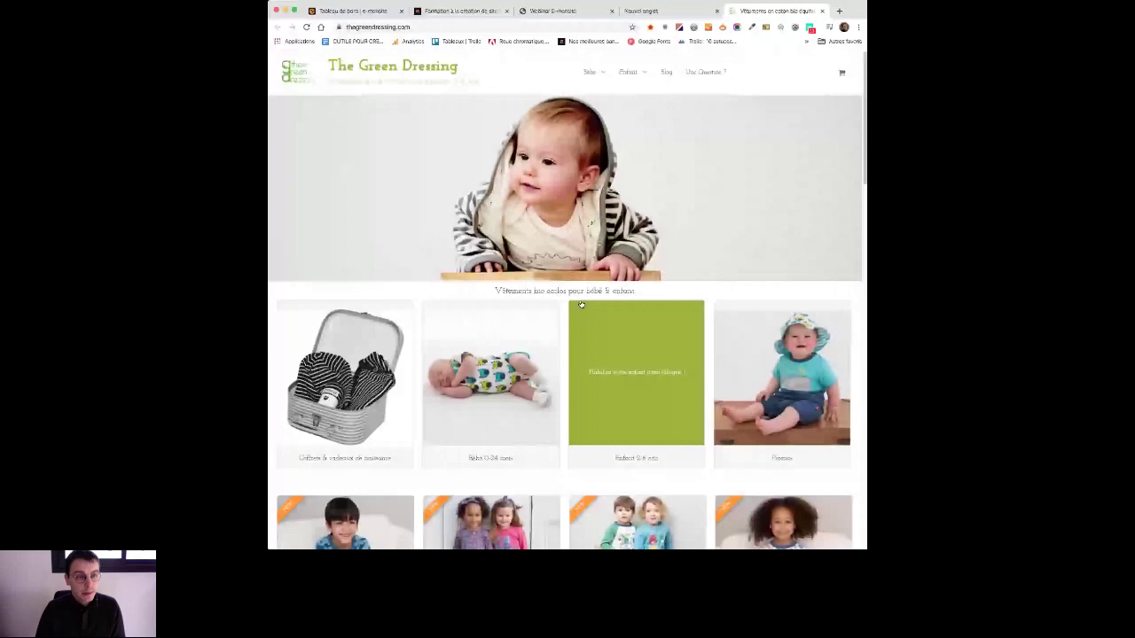
{"action": "scroll", "coordinate": [572, 306], "scroll_direction": "down", "scroll_amount": 3}
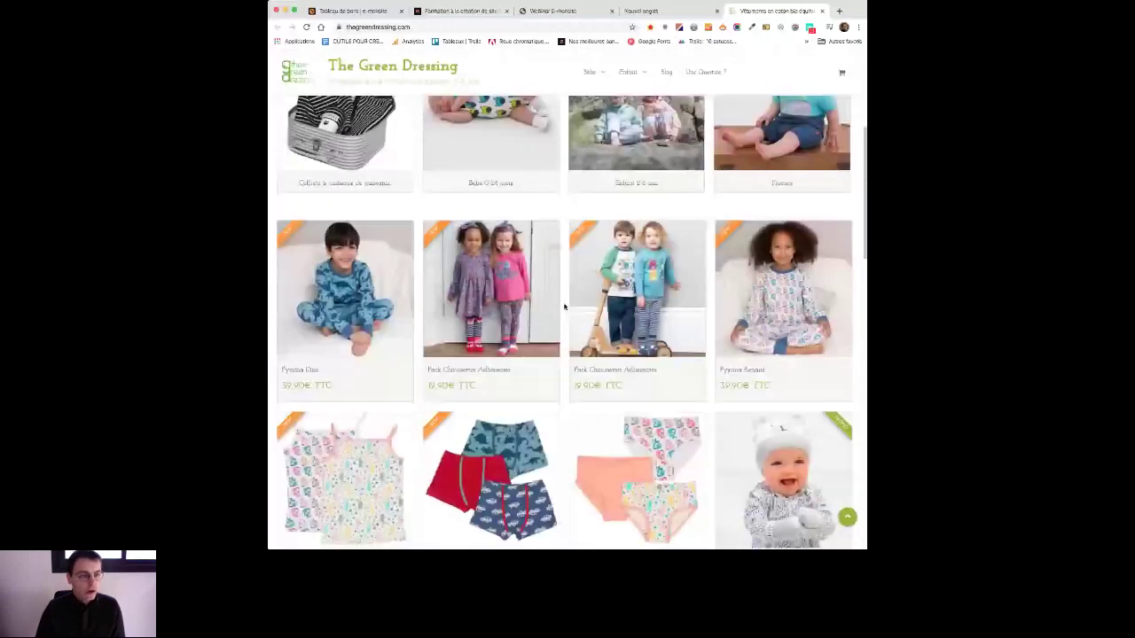
{"action": "scroll", "coordinate": [564, 306], "scroll_direction": "up", "scroll_amount": 3}
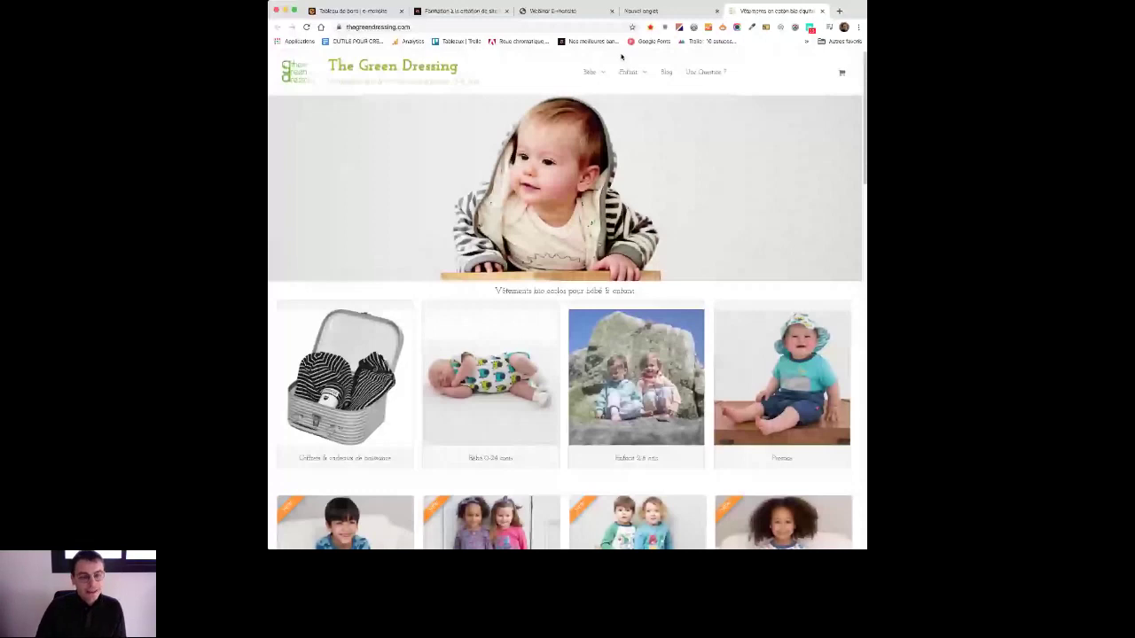
{"action": "scroll", "coordinate": [564, 287], "scroll_direction": "down", "scroll_amount": 2}
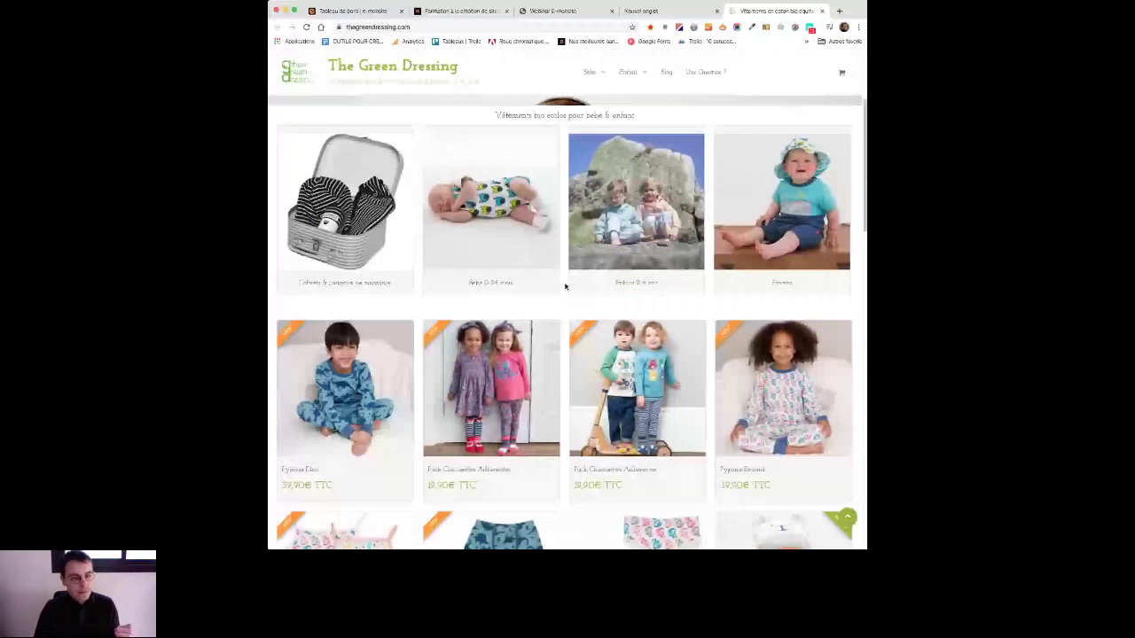
{"action": "scroll", "coordinate": [565, 286], "scroll_direction": "up", "scroll_amount": 2}
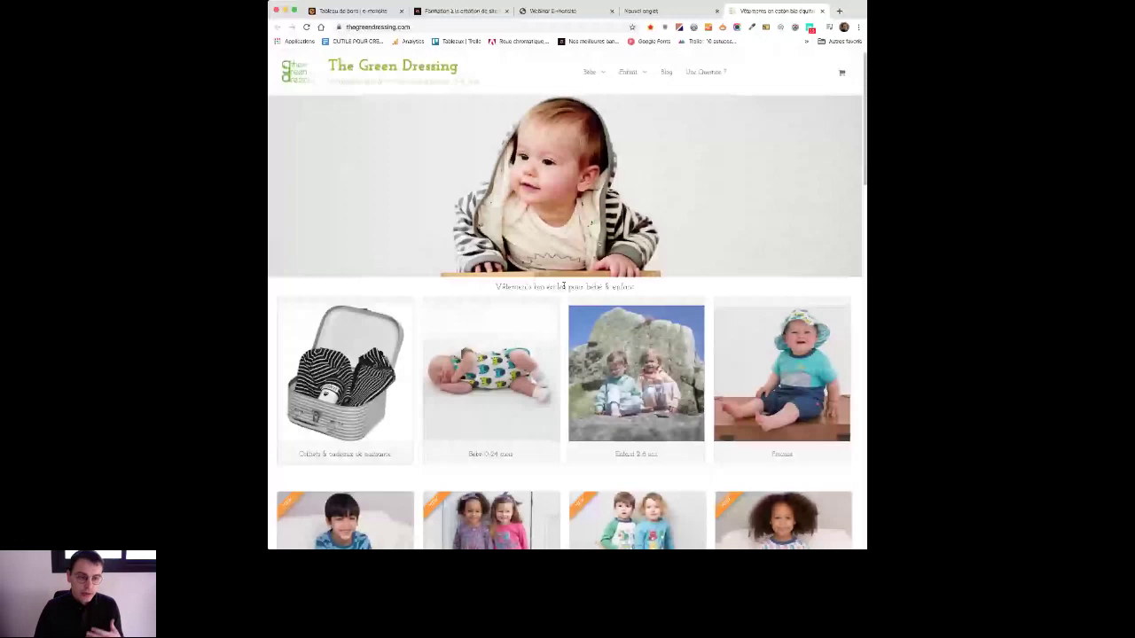
{"action": "scroll", "coordinate": [564, 355], "scroll_direction": "down", "scroll_amount": 3}
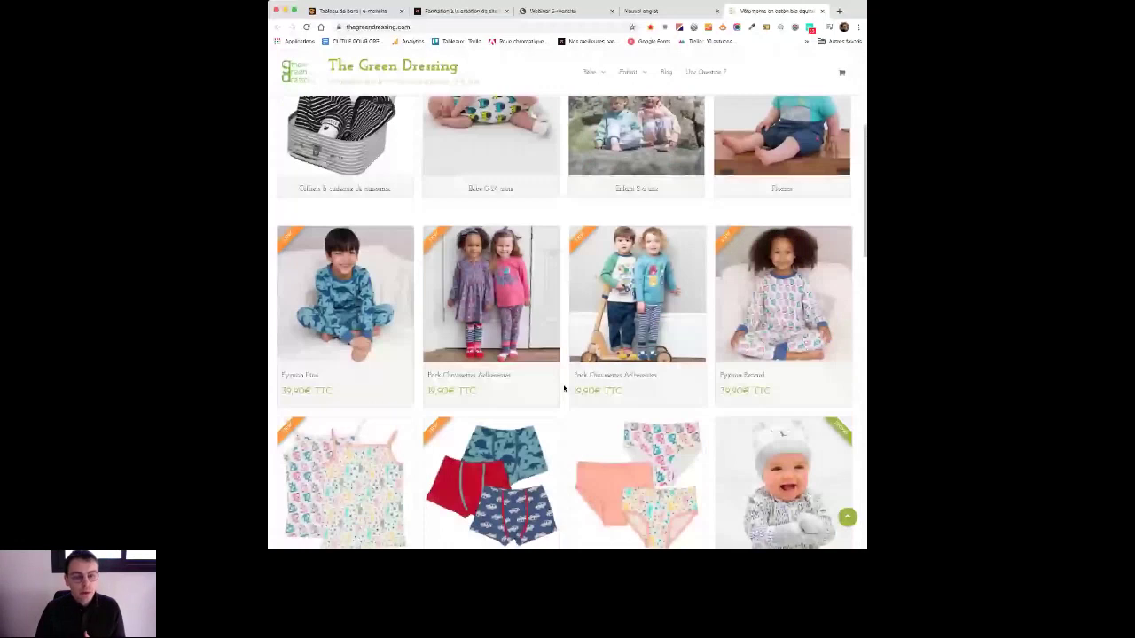
Step: Open the Bonnet Renard product page and view the product's second photo
{"action": "scroll", "coordinate": [564, 388], "scroll_direction": "down", "scroll_amount": 10}
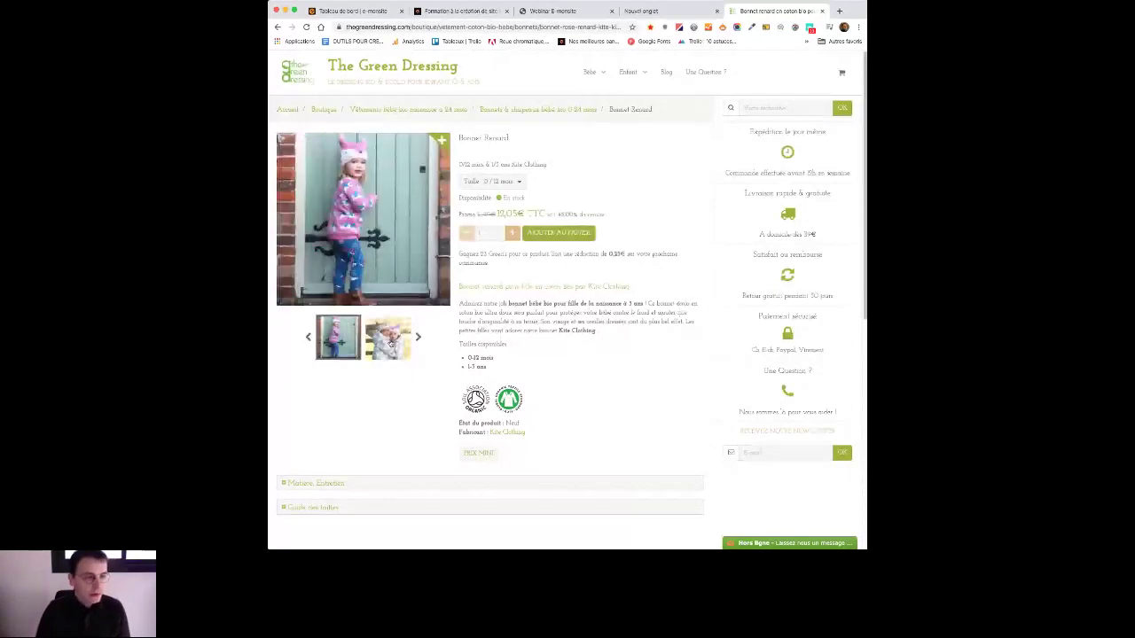
{"action": "left_click", "coordinate": [391, 342]}
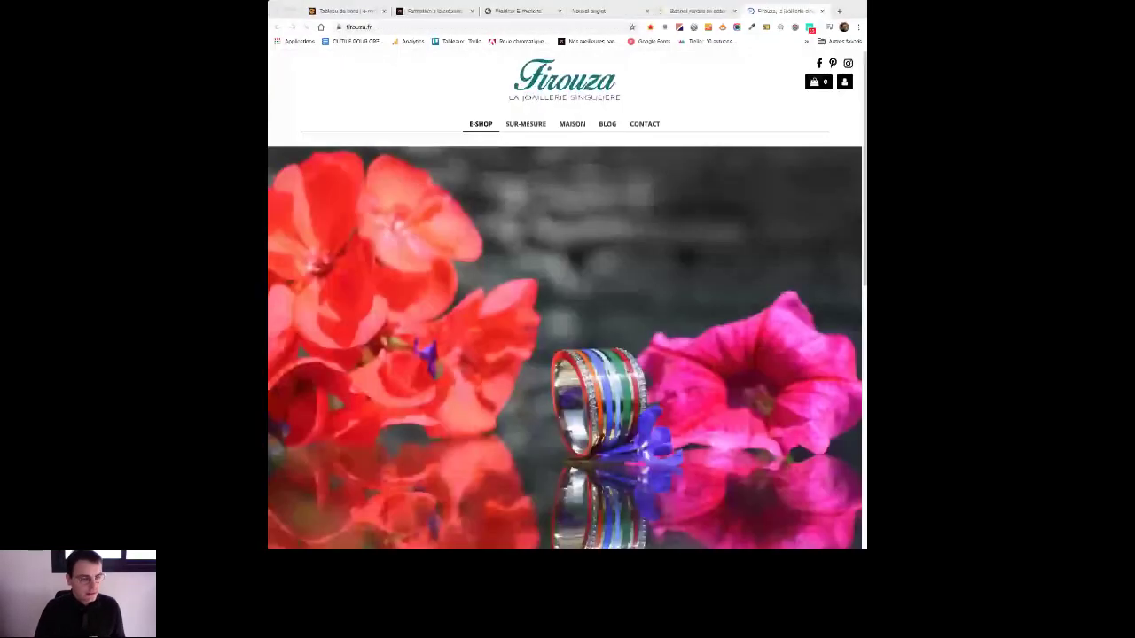
Step: Look through the Firouza jewellery site, covering the home page testimonials, the Sur-mesure page and the Bague cocktail product page
{"action": "scroll", "coordinate": [717, 228], "scroll_direction": "down", "scroll_amount": 20}
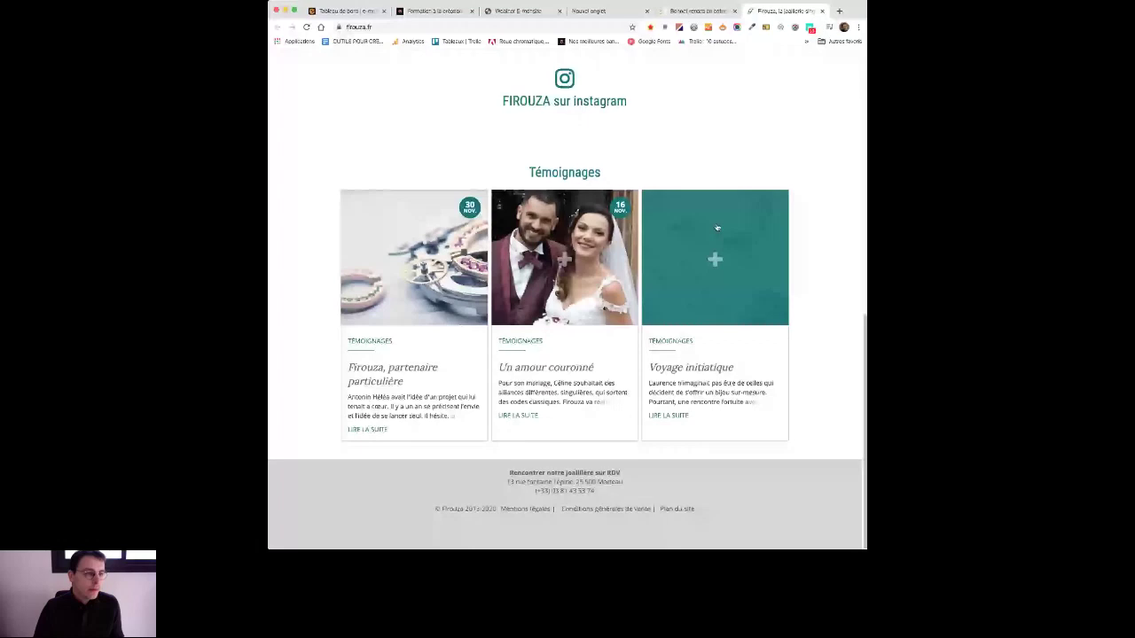
{"action": "left_click", "coordinate": [717, 228]}
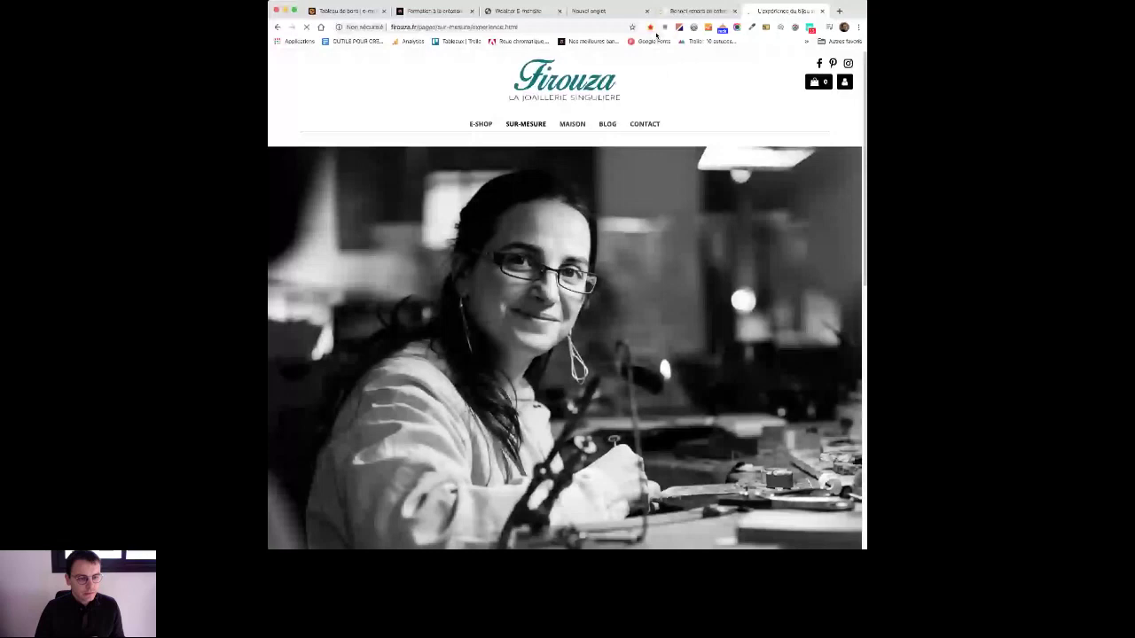
{"action": "scroll", "coordinate": [752, 308], "scroll_direction": "down", "scroll_amount": 2}
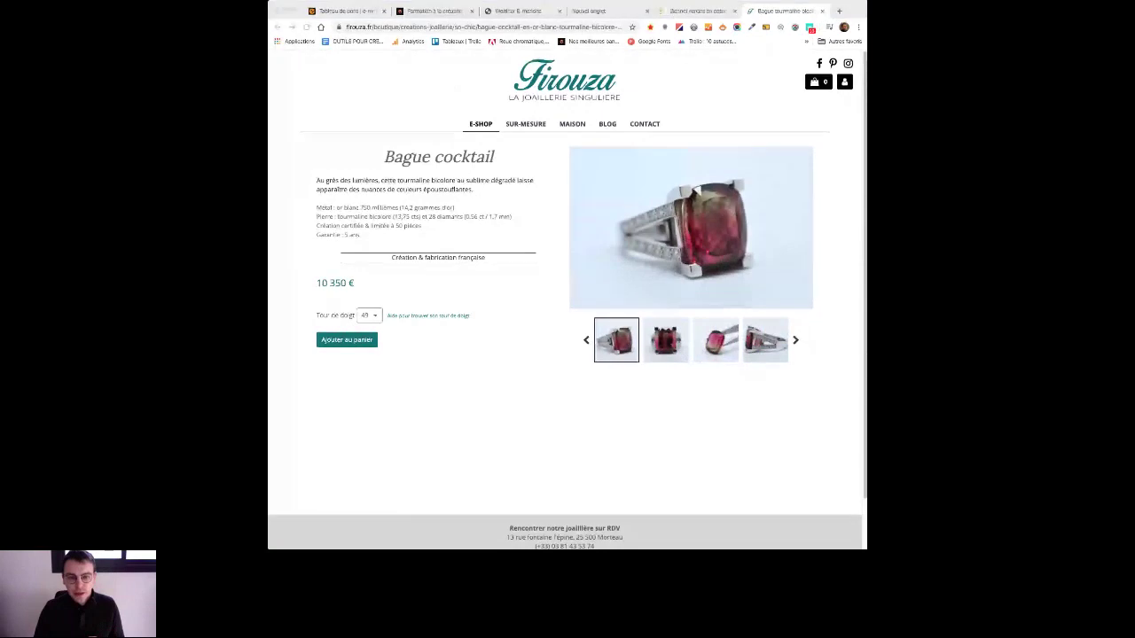
{"action": "left_click", "coordinate": [808, 227]}
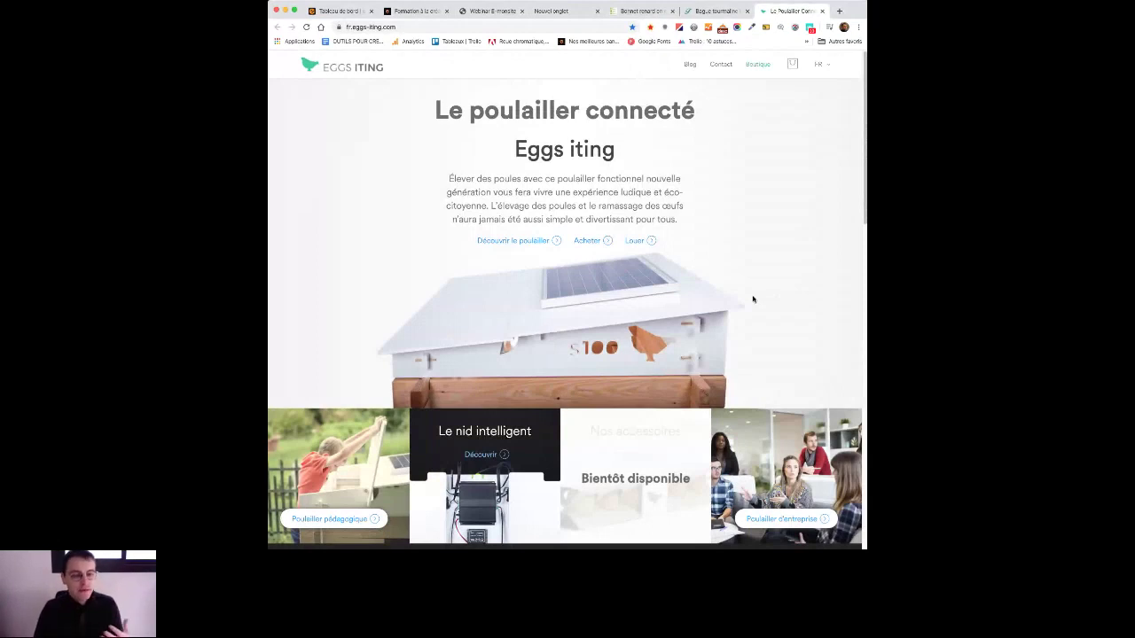
Step: Examine the Eggs iting henhouse purchase page and Crevettecolor's 3,5 mm panneau alvéolaire page
{"action": "left_click", "coordinate": [587, 242]}
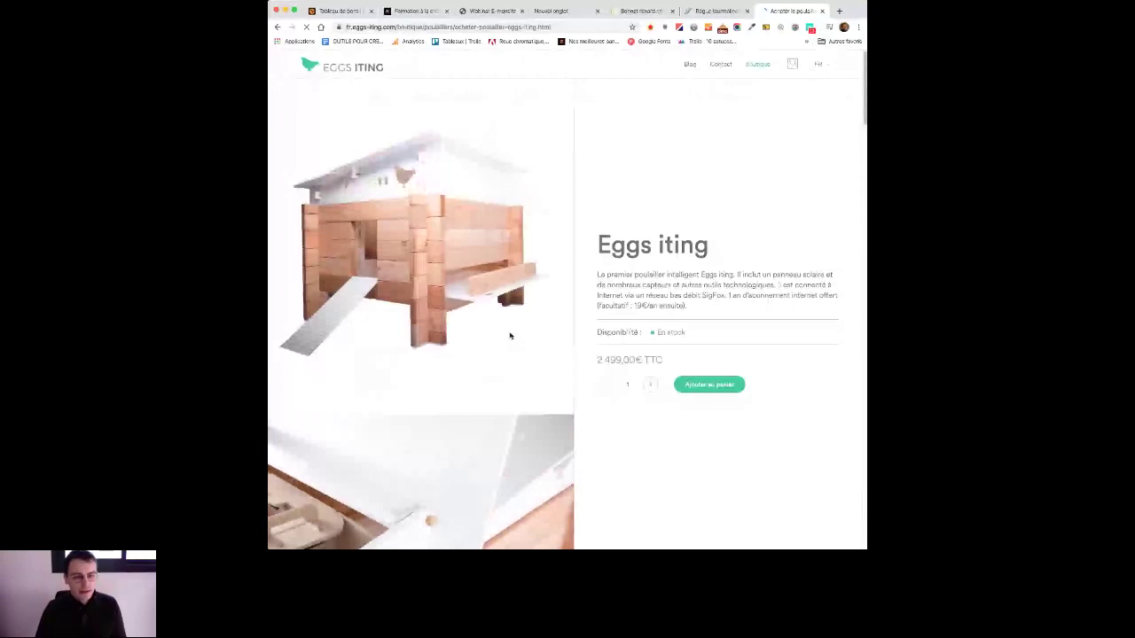
{"action": "scroll", "coordinate": [510, 335], "scroll_direction": "down", "scroll_amount": 5}
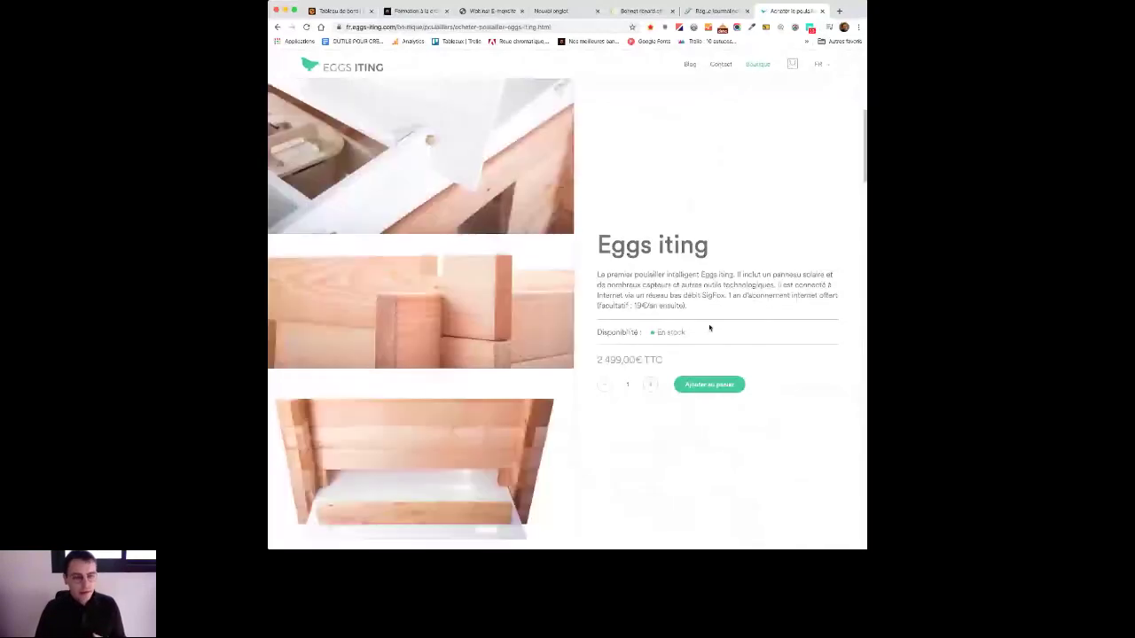
{"action": "scroll", "coordinate": [709, 328], "scroll_direction": "down", "scroll_amount": 10}
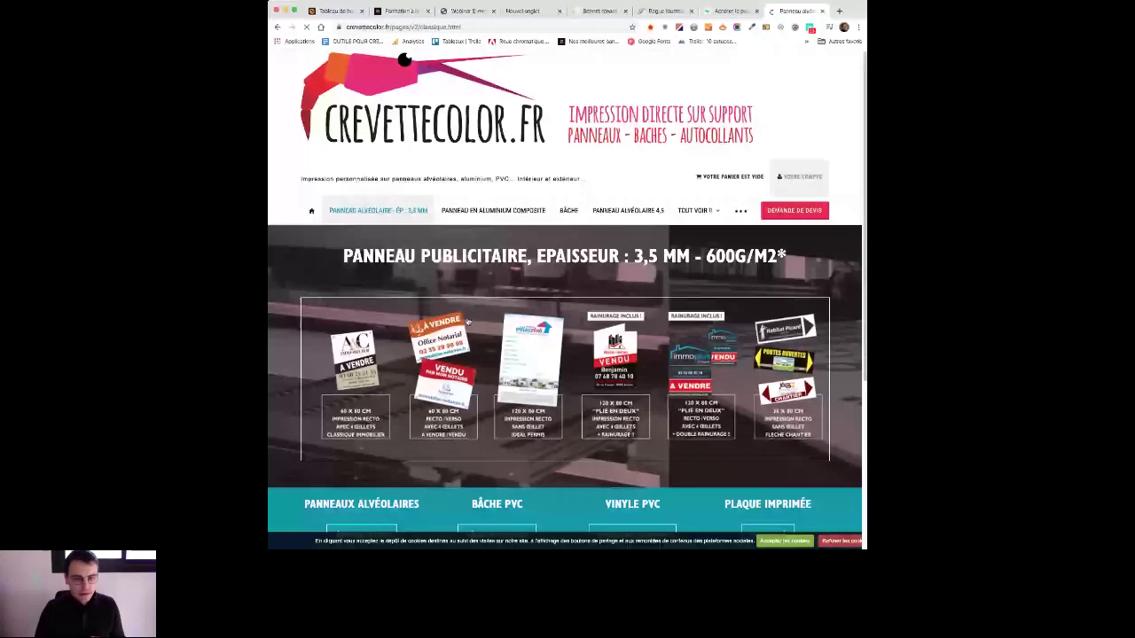
{"action": "scroll", "coordinate": [721, 373], "scroll_direction": "down", "scroll_amount": 15}
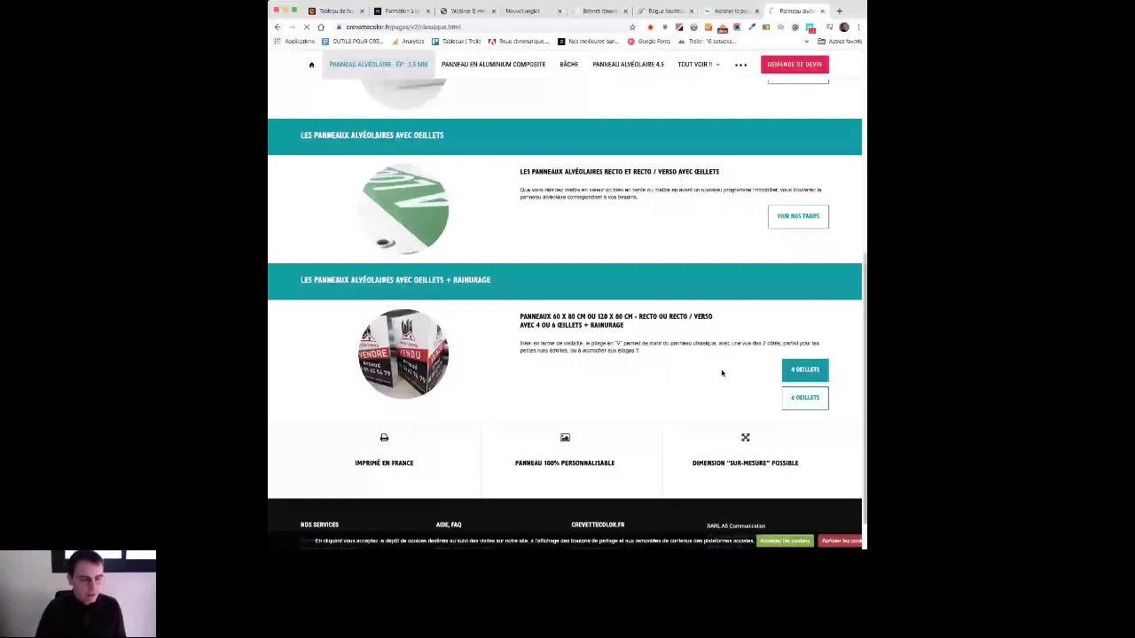
Step: View the different photos of the Broche Léon on its LLule product page
{"action": "left_click", "coordinate": [519, 474]}
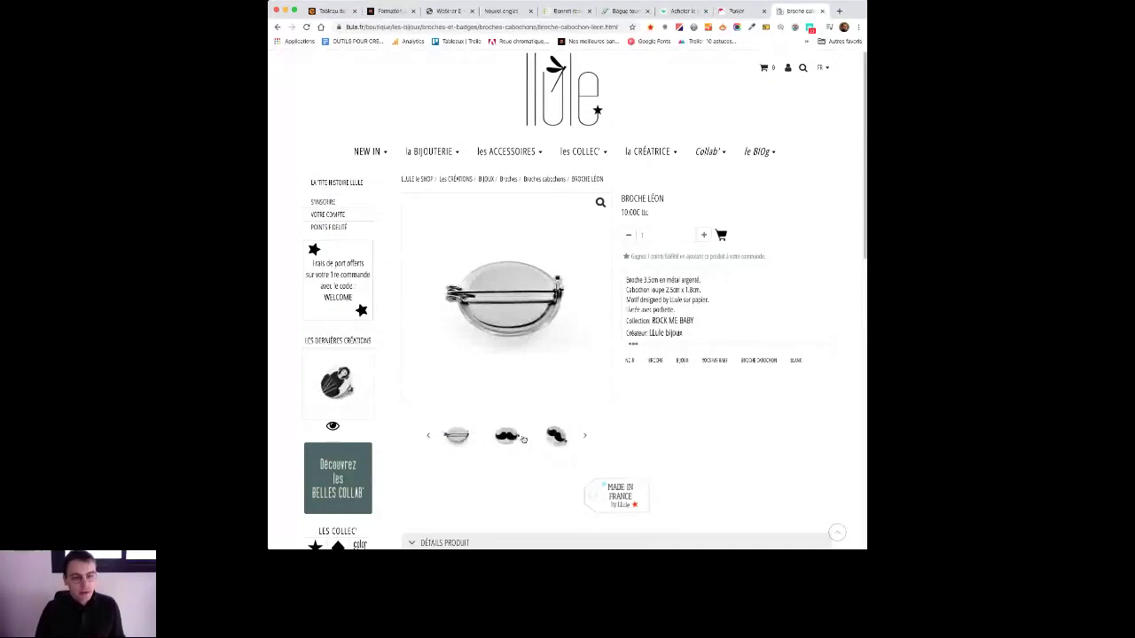
{"action": "left_click", "coordinate": [523, 439]}
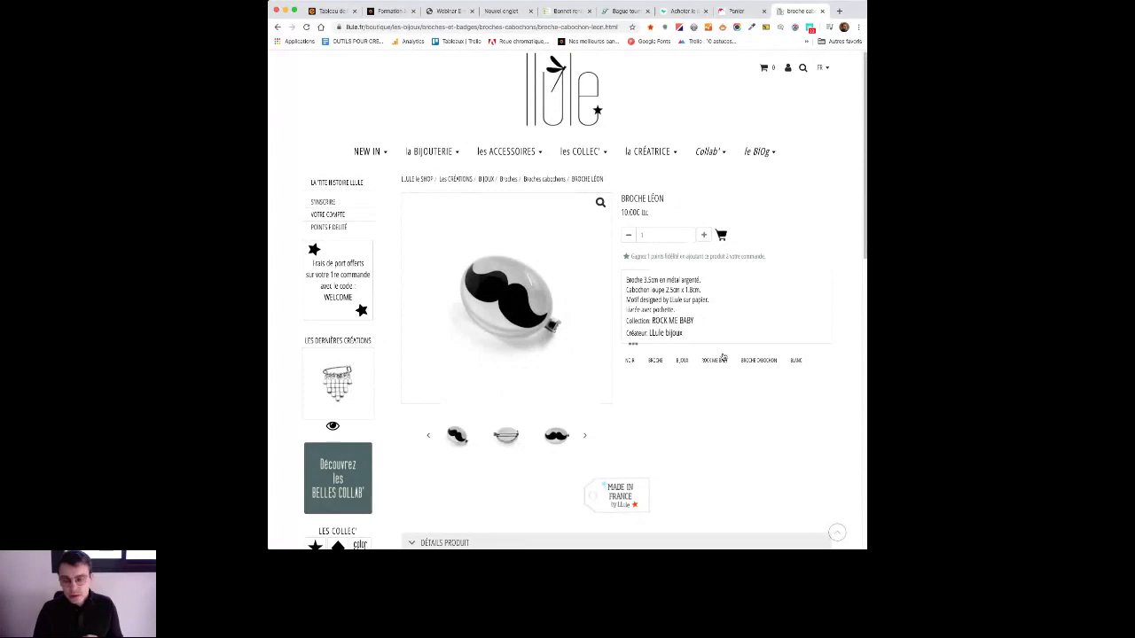
{"action": "scroll", "coordinate": [723, 357], "scroll_direction": "down", "scroll_amount": 2}
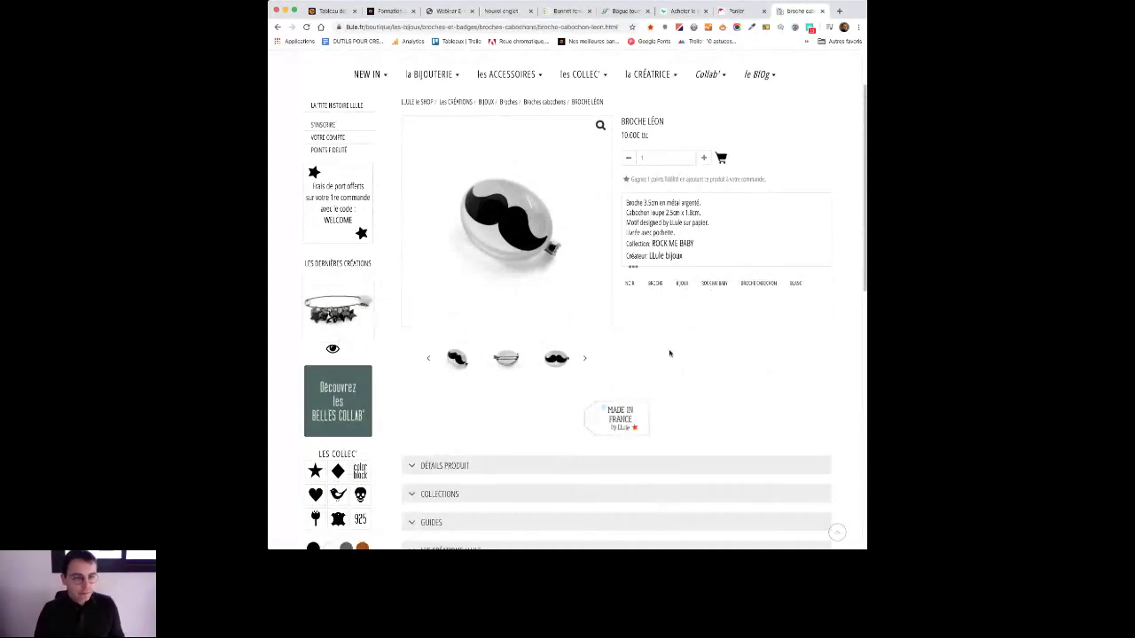
Step: Expand the Broche Léon's product details, collections and LLule creations sections and review the suggested products
{"action": "scroll", "coordinate": [670, 353], "scroll_direction": "down", "scroll_amount": 6}
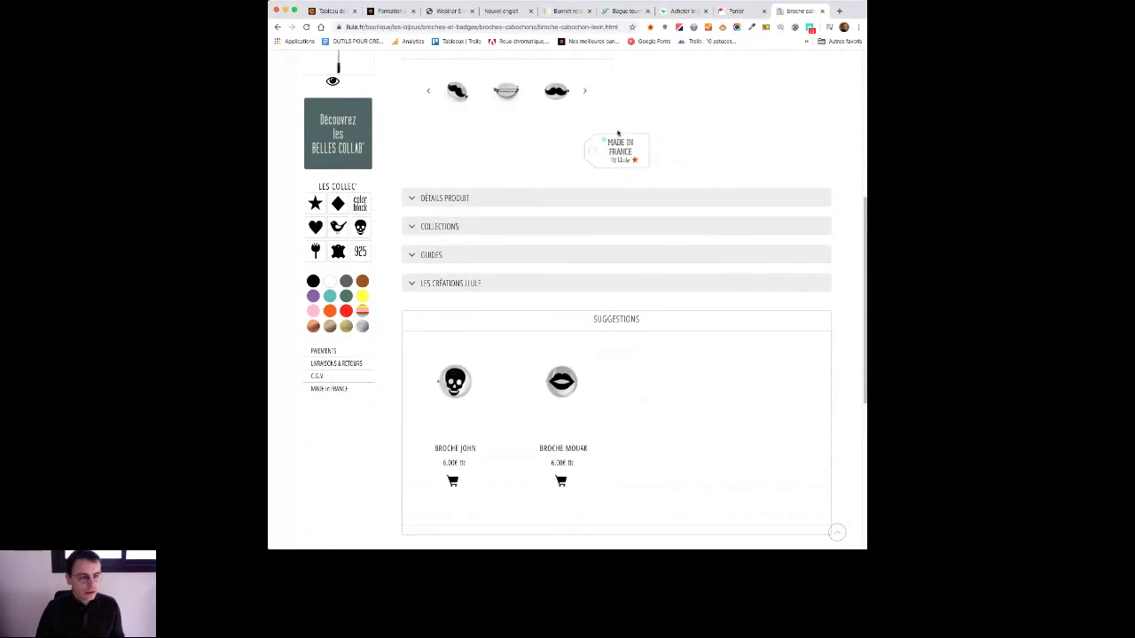
{"action": "left_click", "coordinate": [431, 200]}
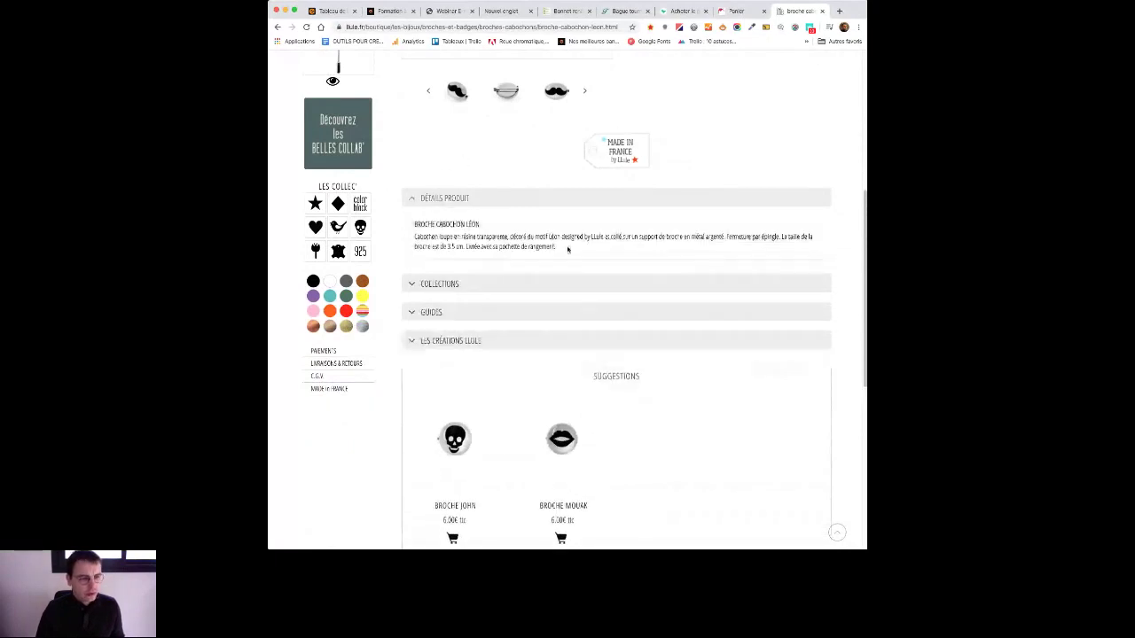
{"action": "left_click", "coordinate": [428, 283]}
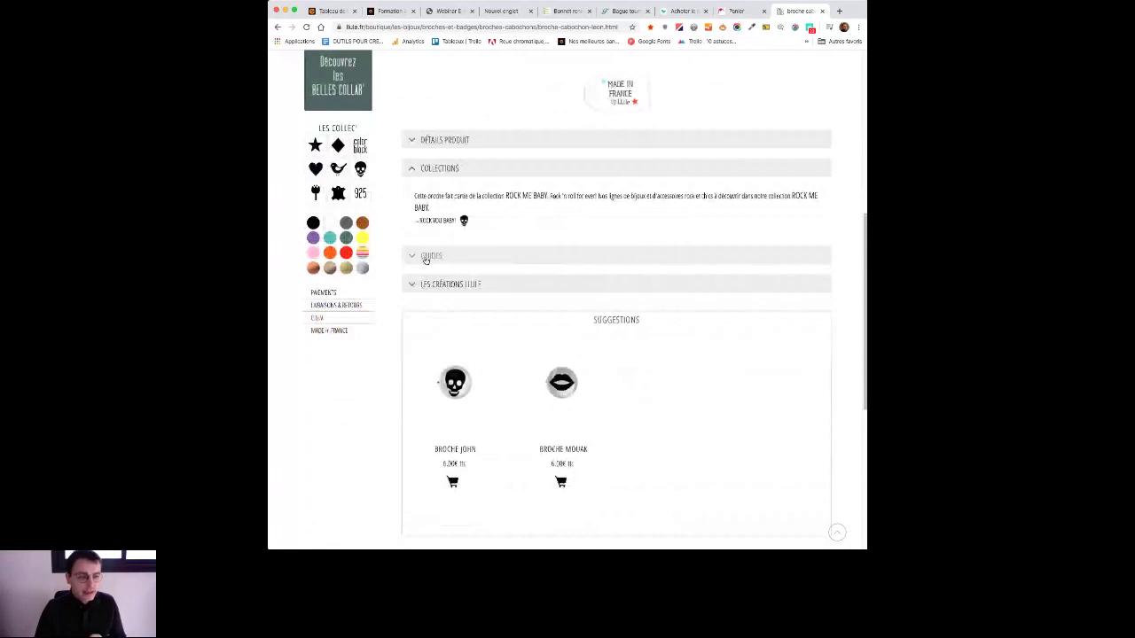
{"action": "scroll", "coordinate": [426, 259], "scroll_direction": "down", "scroll_amount": 3}
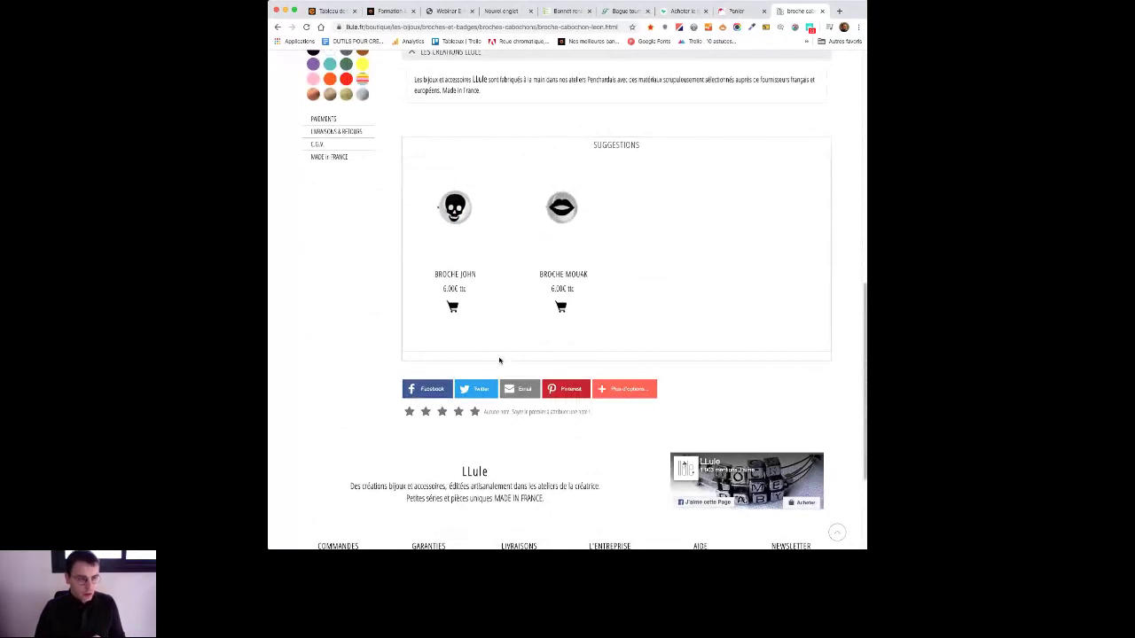
Step: Open the white B.O. Spike earrings page and look over its photos, information sections and suggestions
{"action": "scroll", "coordinate": [499, 360], "scroll_direction": "up", "scroll_amount": 10}
{"action": "mouse_move", "coordinate": [435, 198]}
{"action": "left_click", "coordinate": [553, 208]}
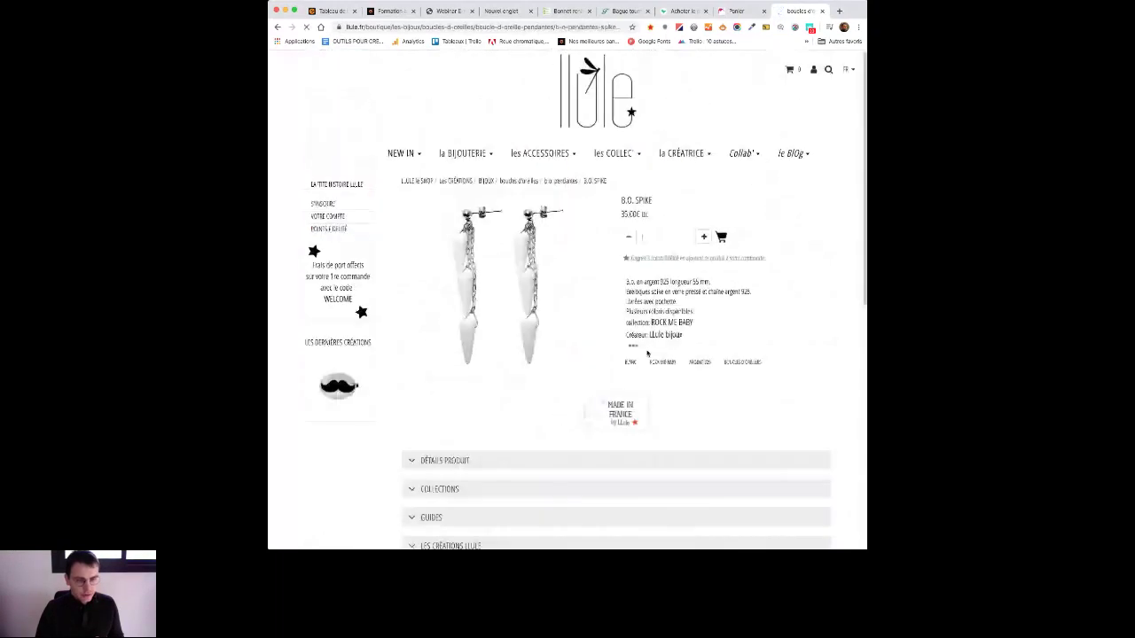
{"action": "scroll", "coordinate": [736, 352], "scroll_direction": "down", "scroll_amount": 3}
{"action": "scroll", "coordinate": [736, 352], "scroll_direction": "down", "scroll_amount": 2}
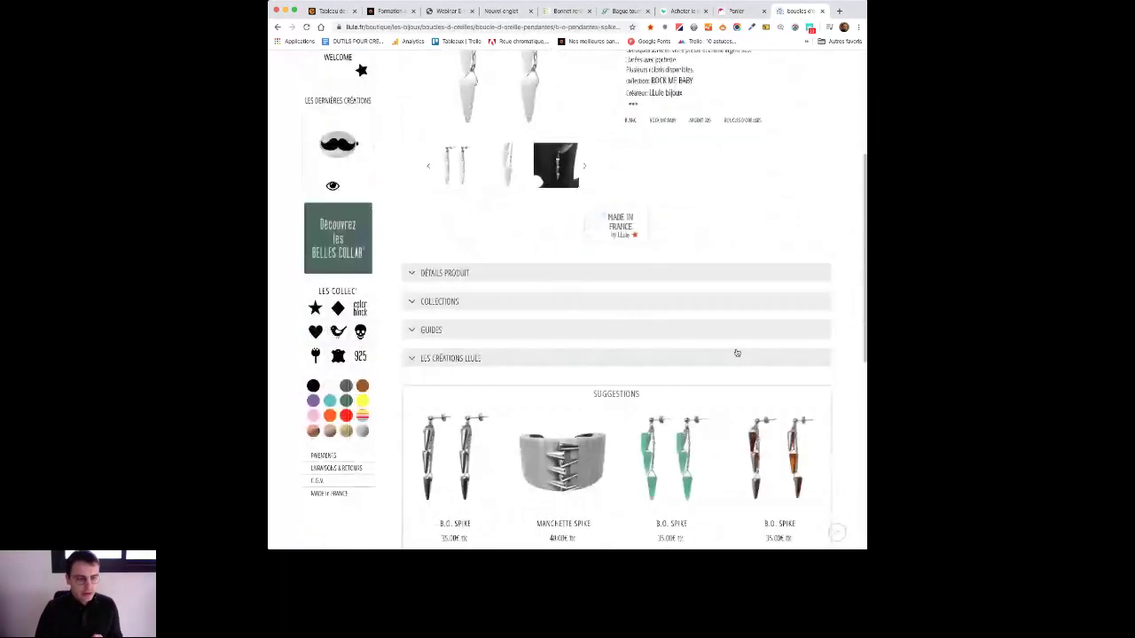
Step: Open the LLule customer account login page, and return to the shop's home page
{"action": "scroll", "coordinate": [736, 352], "scroll_direction": "up", "scroll_amount": 5}
{"action": "left_click", "coordinate": [326, 217]}
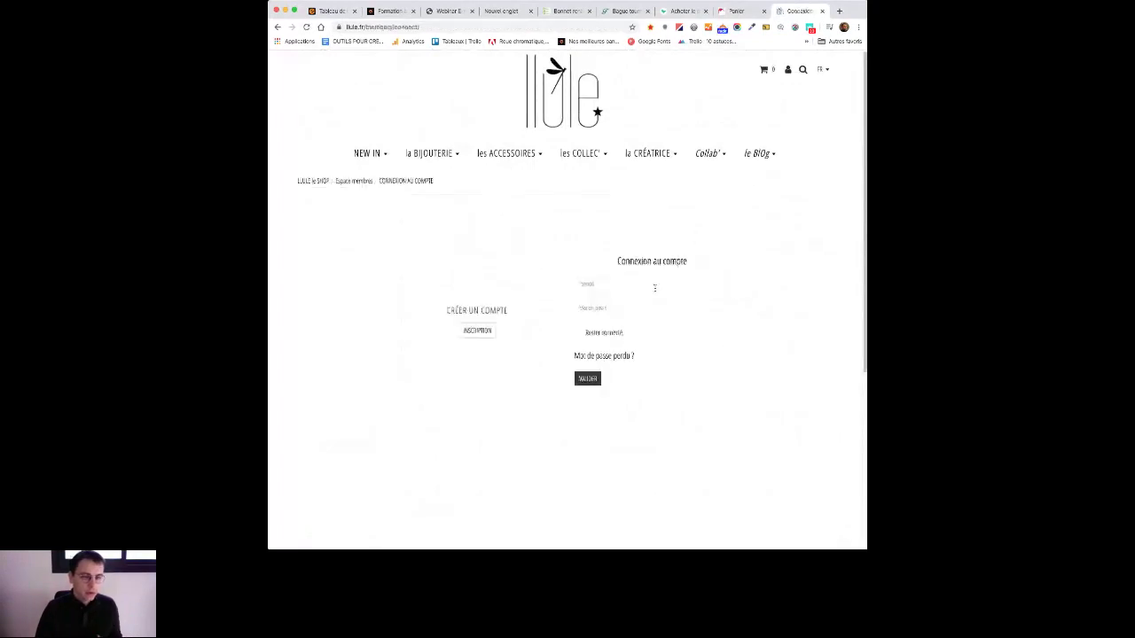
{"action": "left_click", "coordinate": [562, 105]}
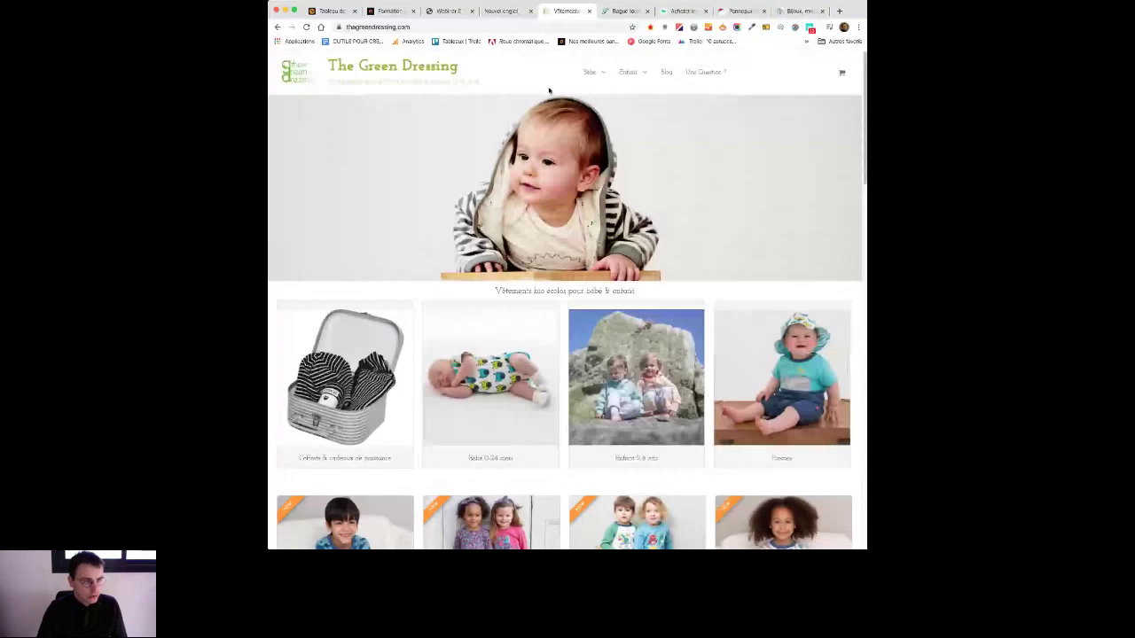
Step: Switch to the e-monsite online training page and examine the upcoming free webinars with their topics and dates
{"action": "left_click", "coordinate": [440, 63]}
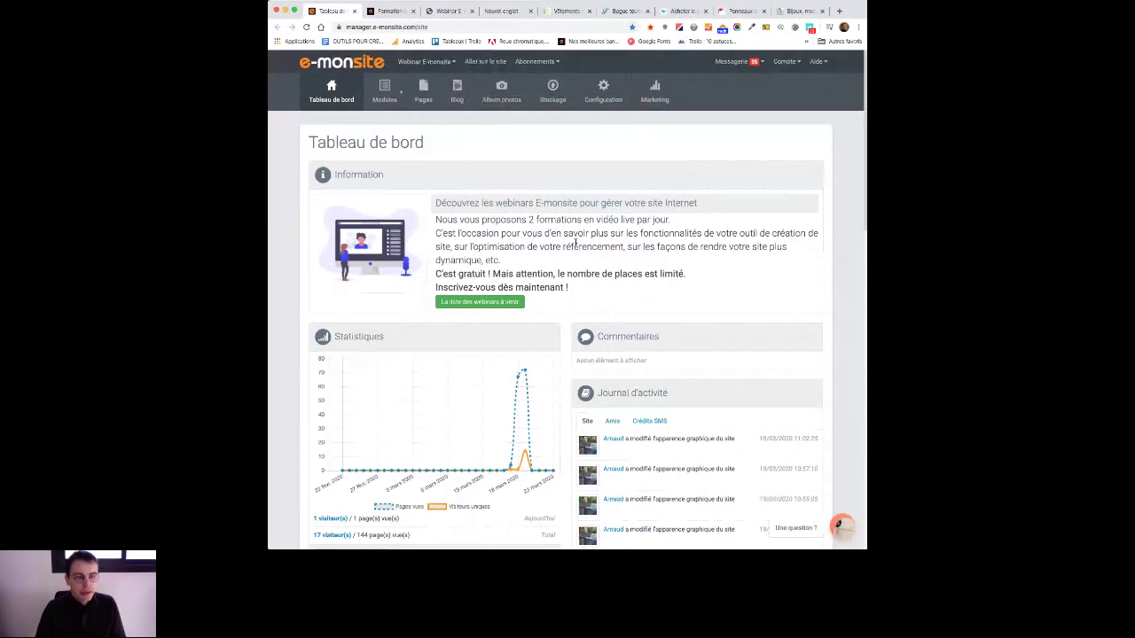
{"action": "key", "text": "ctrl+Tab"}
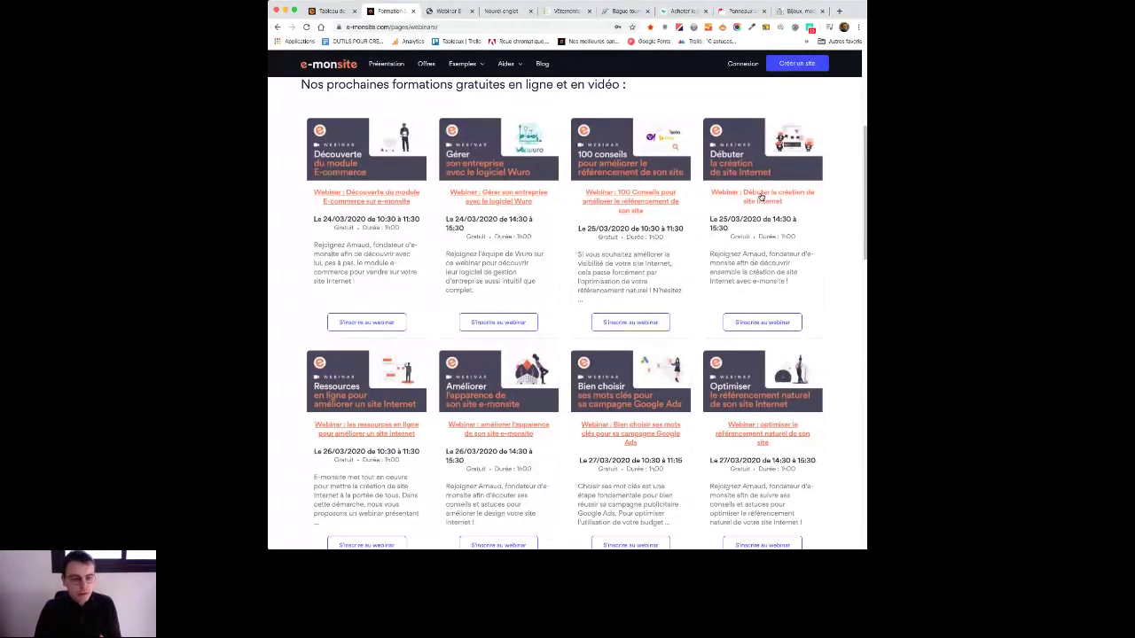
{"action": "scroll", "coordinate": [759, 197], "scroll_direction": "down", "scroll_amount": 1}
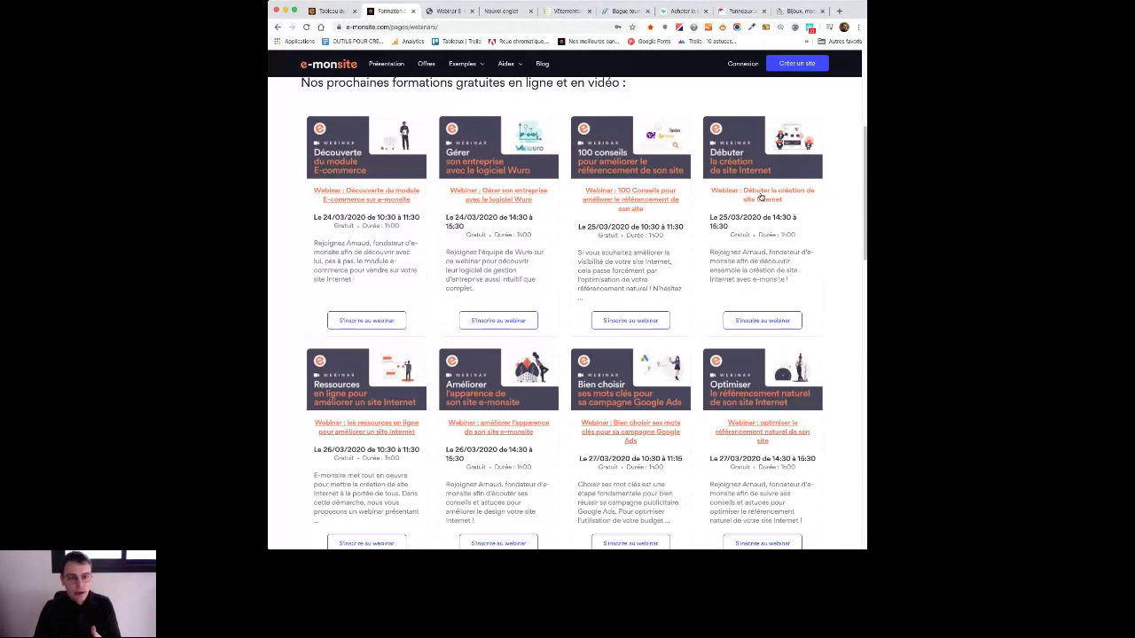
{"action": "scroll", "coordinate": [823, 321], "scroll_direction": "up", "scroll_amount": 5}
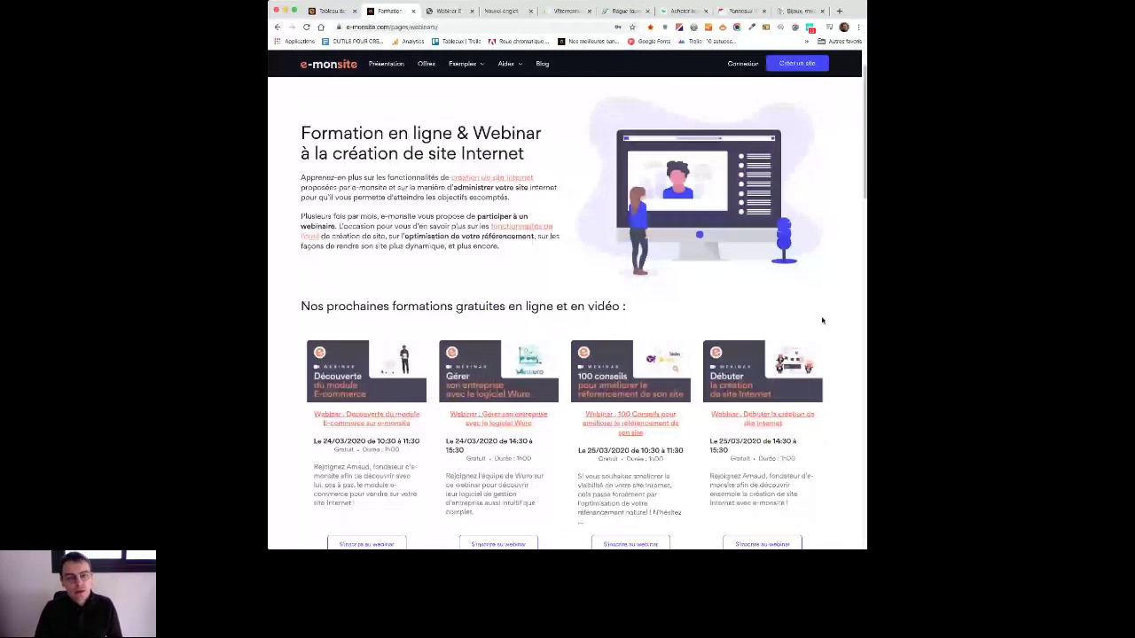
{"action": "scroll", "coordinate": [822, 321], "scroll_direction": "down", "scroll_amount": 3}
{"action": "scroll", "coordinate": [821, 321], "scroll_direction": "up", "scroll_amount": 1}
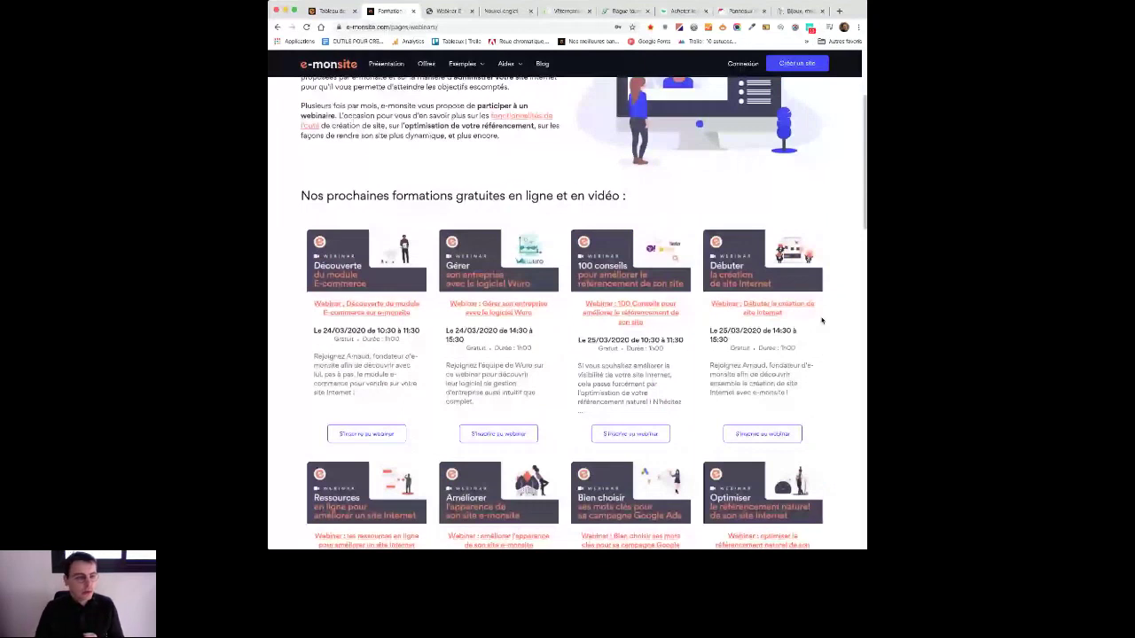
{"action": "scroll", "coordinate": [510, 232], "scroll_direction": "down", "scroll_amount": 7}
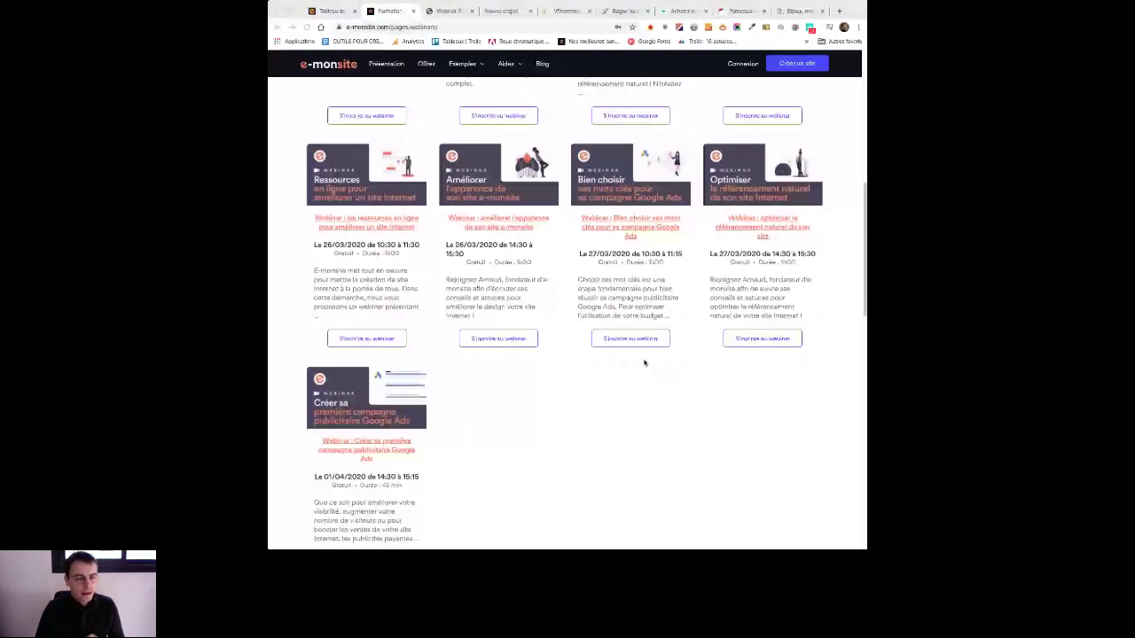
{"action": "left_click", "coordinate": [447, 413]}
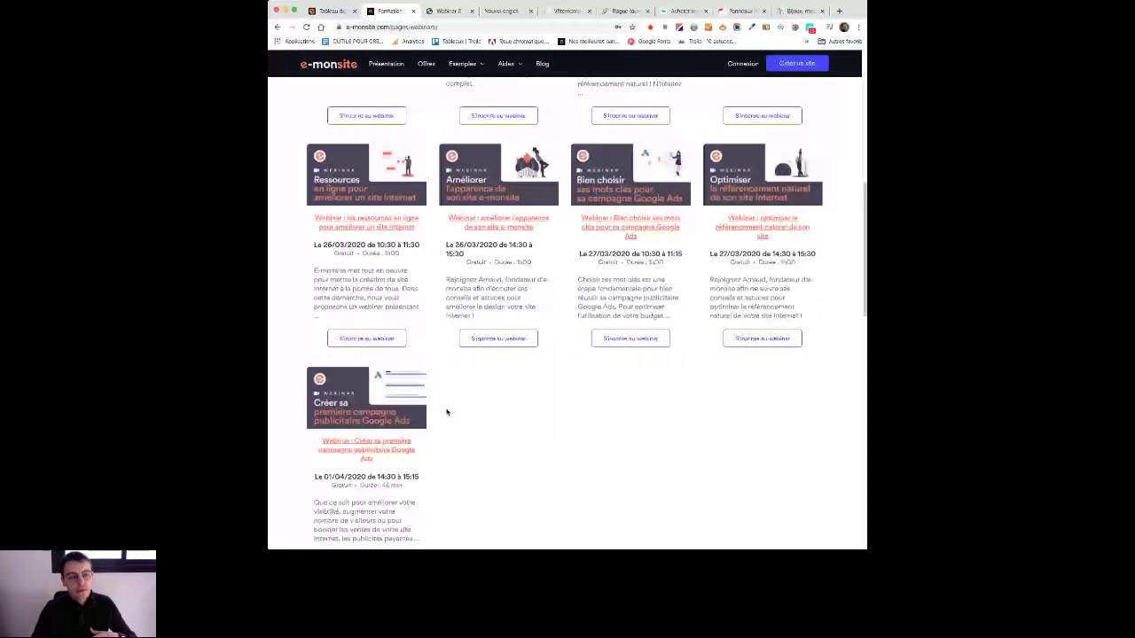
{"action": "scroll", "coordinate": [850, 261], "scroll_direction": "up", "scroll_amount": 1}
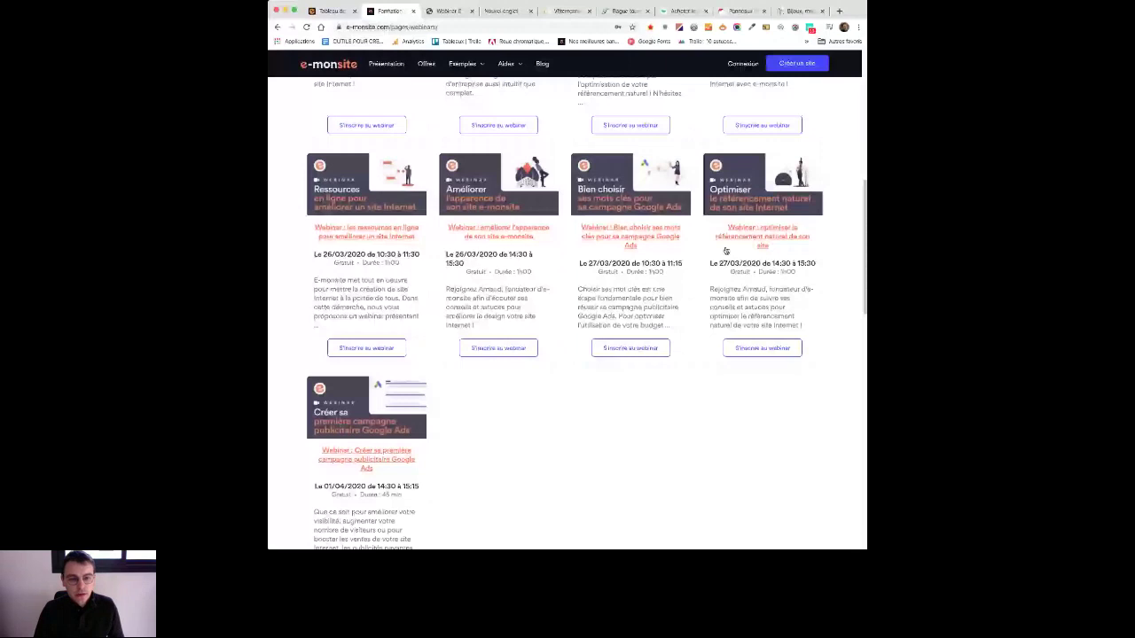
Step: Switch to the e-monsite manager and activate the Boutique module for the site
{"action": "scroll", "coordinate": [832, 351], "scroll_direction": "up", "scroll_amount": 5}
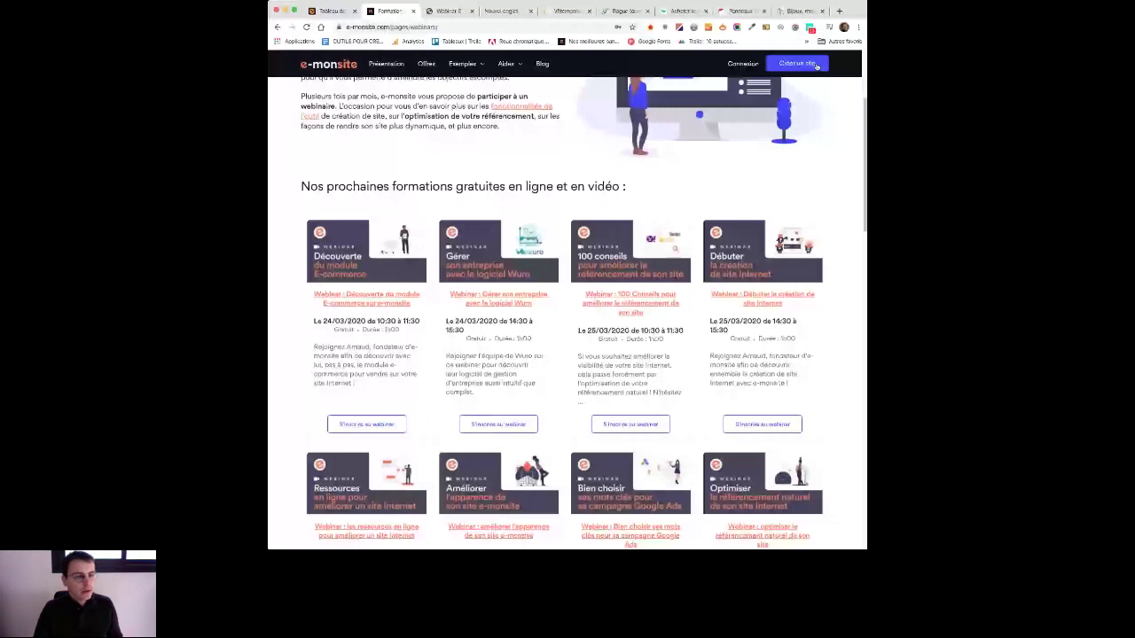
{"action": "key", "text": "ctrl+shift+Tab"}
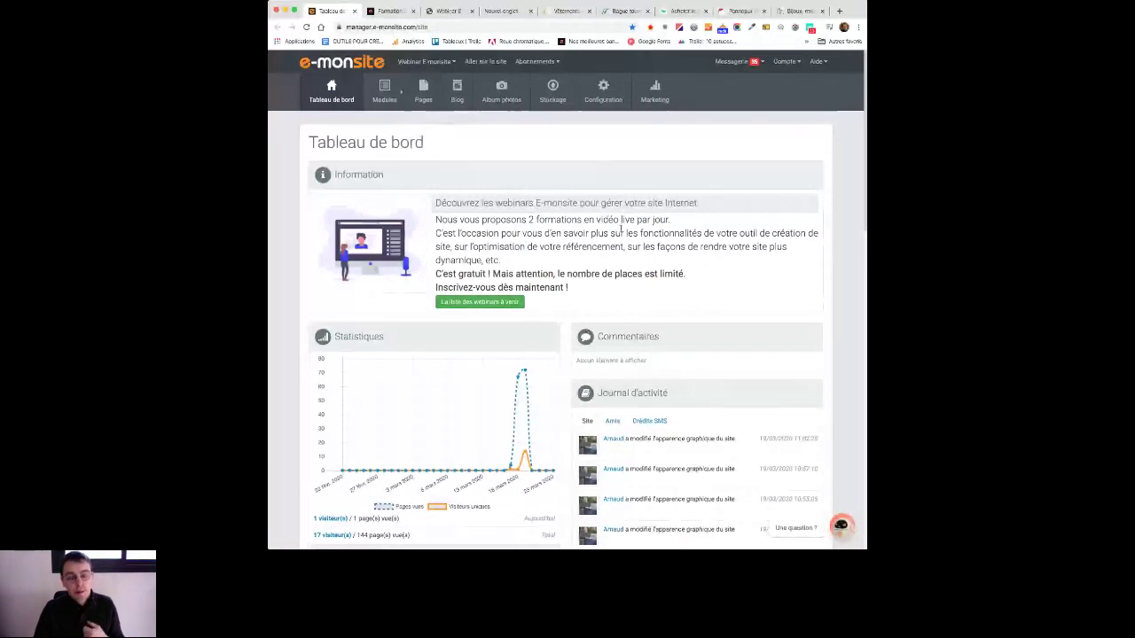
{"action": "mouse_move", "coordinate": [384, 95]}
{"action": "left_click", "coordinate": [393, 188]}
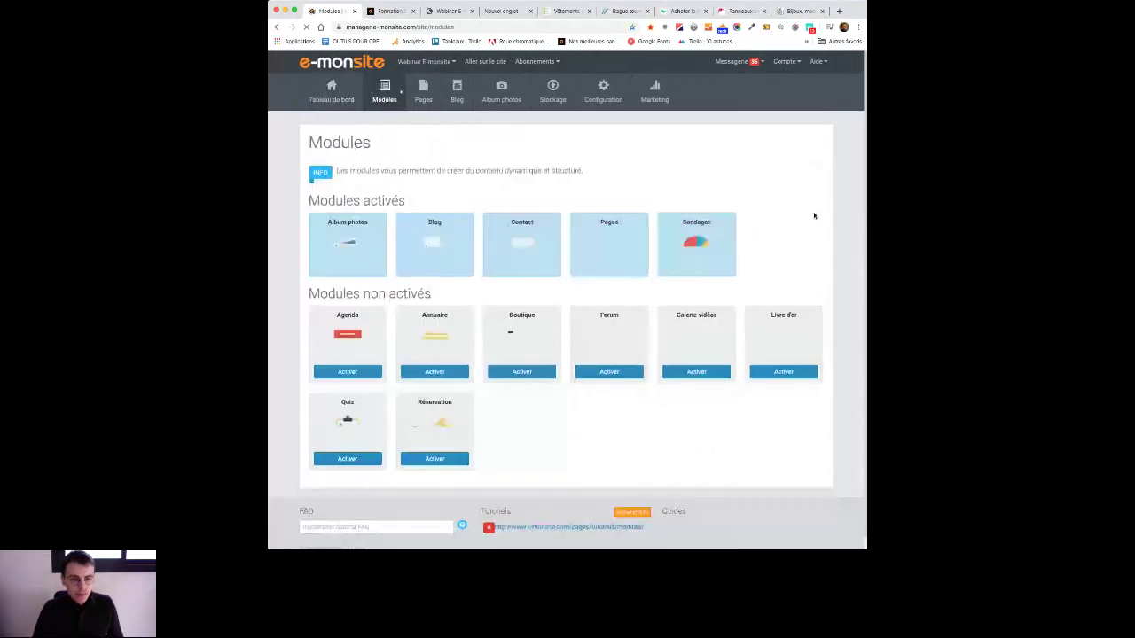
{"action": "scroll", "coordinate": [802, 264], "scroll_direction": "down", "scroll_amount": 1}
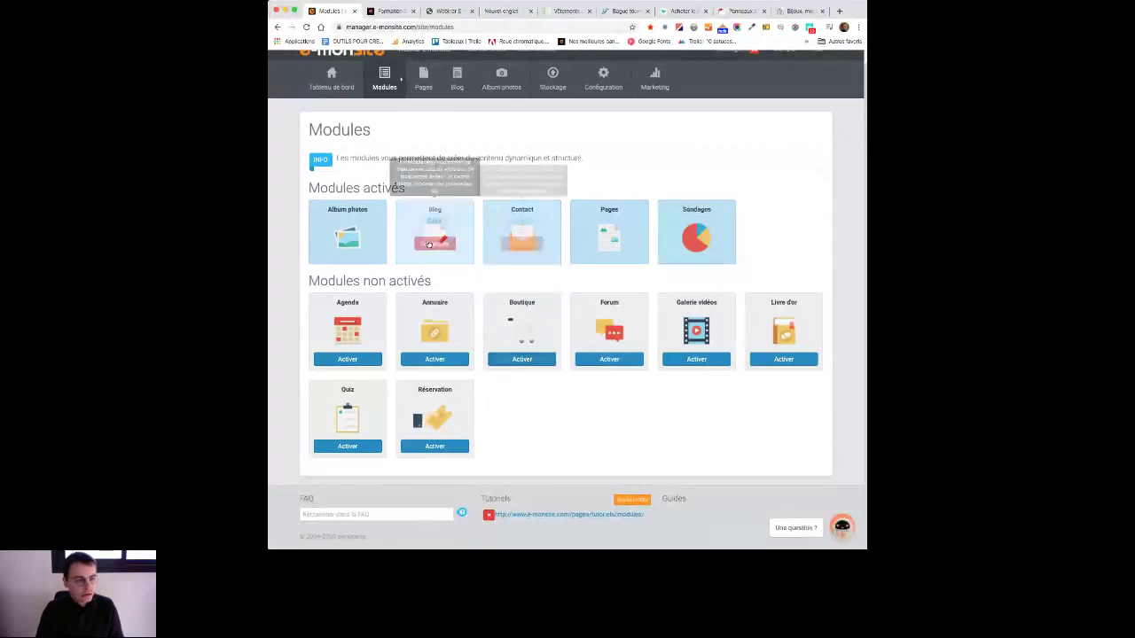
{"action": "left_click", "coordinate": [534, 361]}
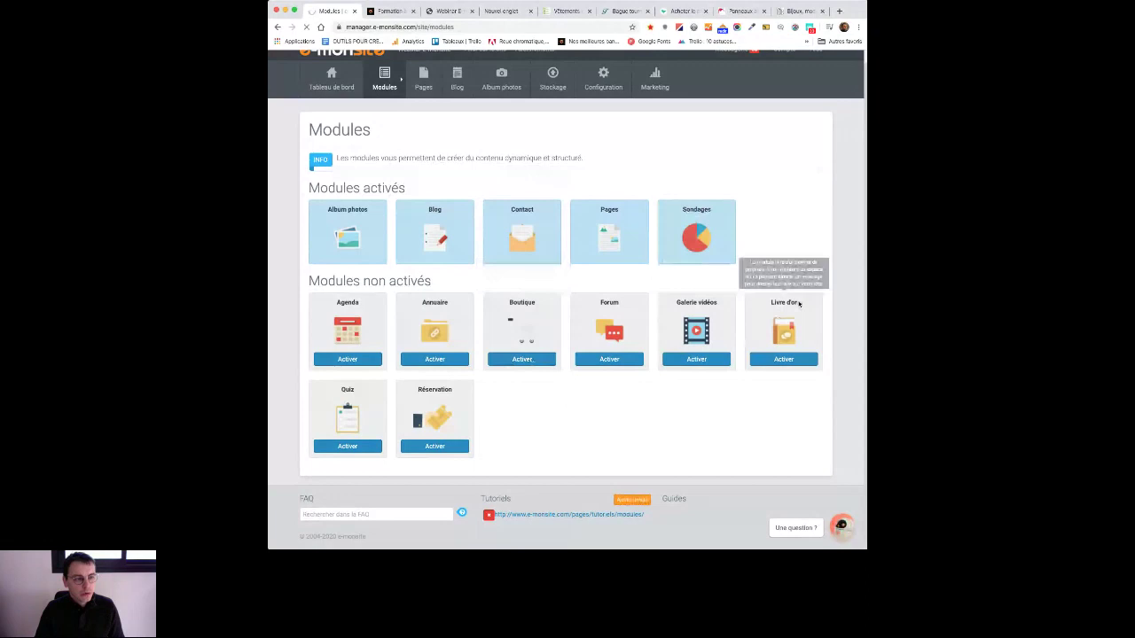
Step: Open the Boutique page of the Webinar E-monsite public site and highlight the introductory text on customizing the shop's home page
{"action": "left_click", "coordinate": [440, 15]}
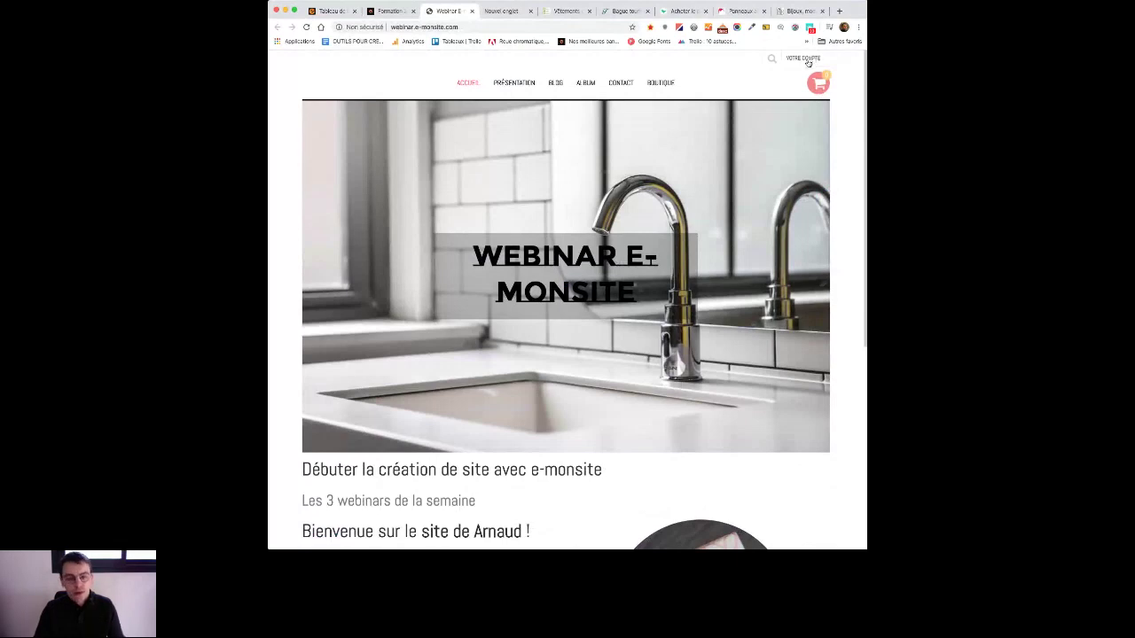
{"action": "left_click", "coordinate": [660, 83]}
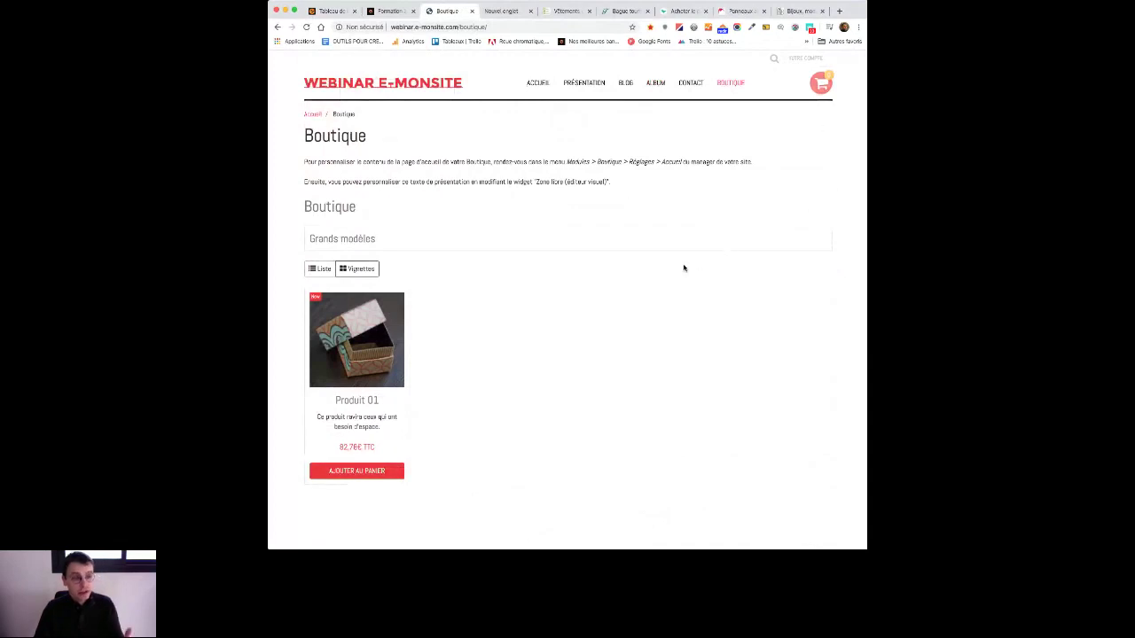
{"action": "left_click_drag", "start_coordinate": [317, 161], "coordinate": [501, 159]}
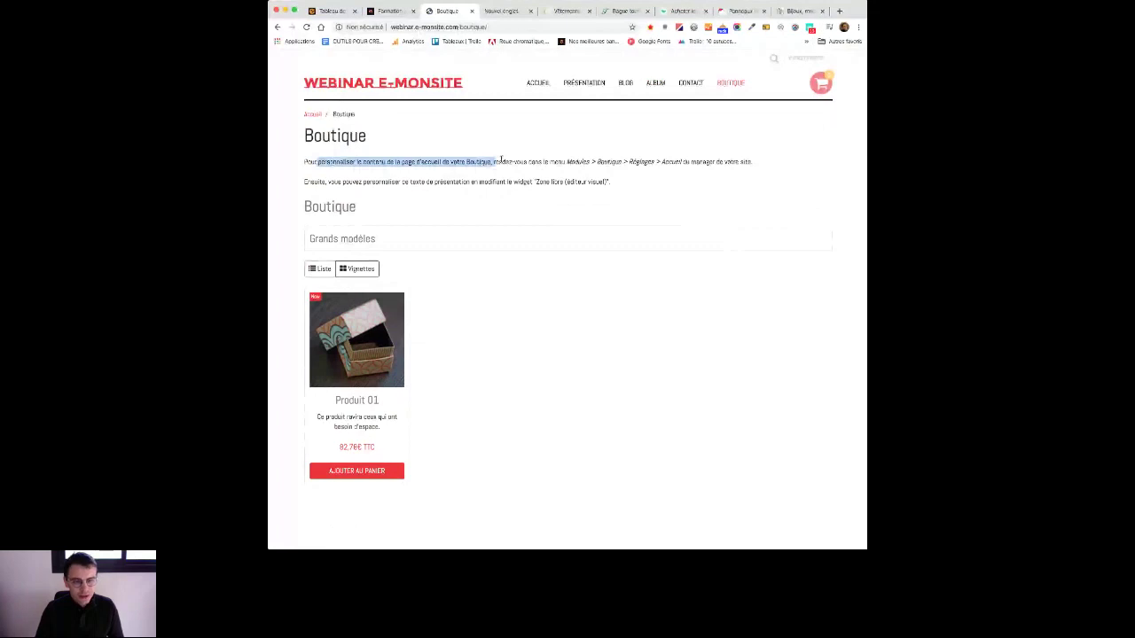
{"action": "left_click", "coordinate": [500, 160]}
{"action": "left_click_drag", "start_coordinate": [737, 163], "coordinate": [654, 163]}
{"action": "left_click", "coordinate": [651, 163]}
{"action": "left_click_drag", "start_coordinate": [567, 162], "coordinate": [660, 162]}
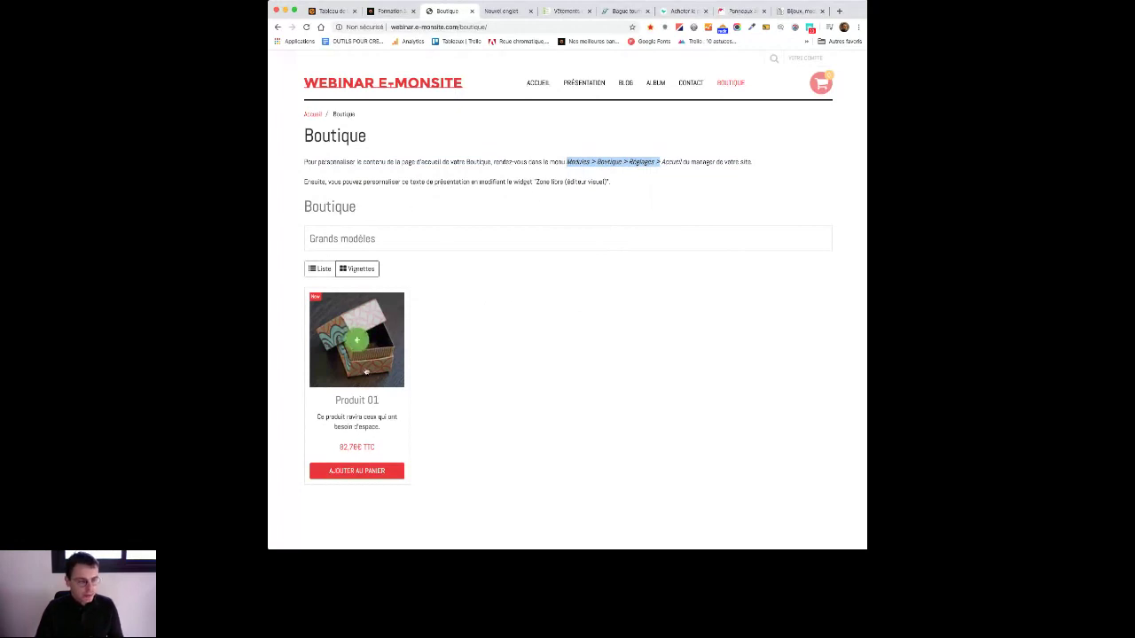
Step: Open the Produit 01 page, add one unit to the cart and view the cart
{"action": "left_click", "coordinate": [354, 349]}
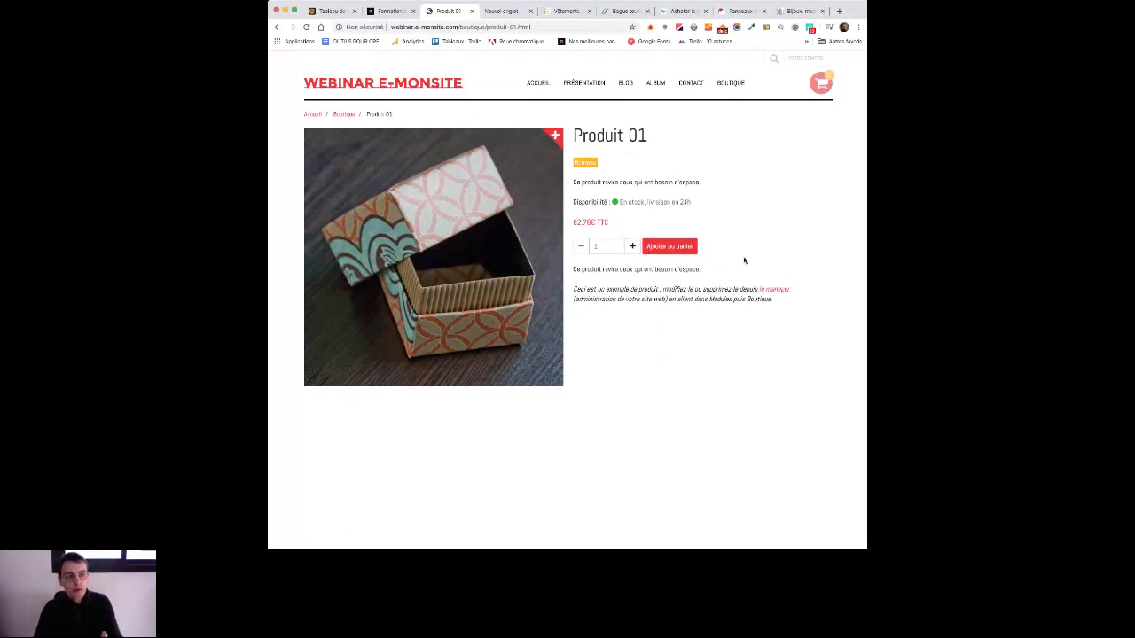
{"action": "left_click", "coordinate": [670, 245]}
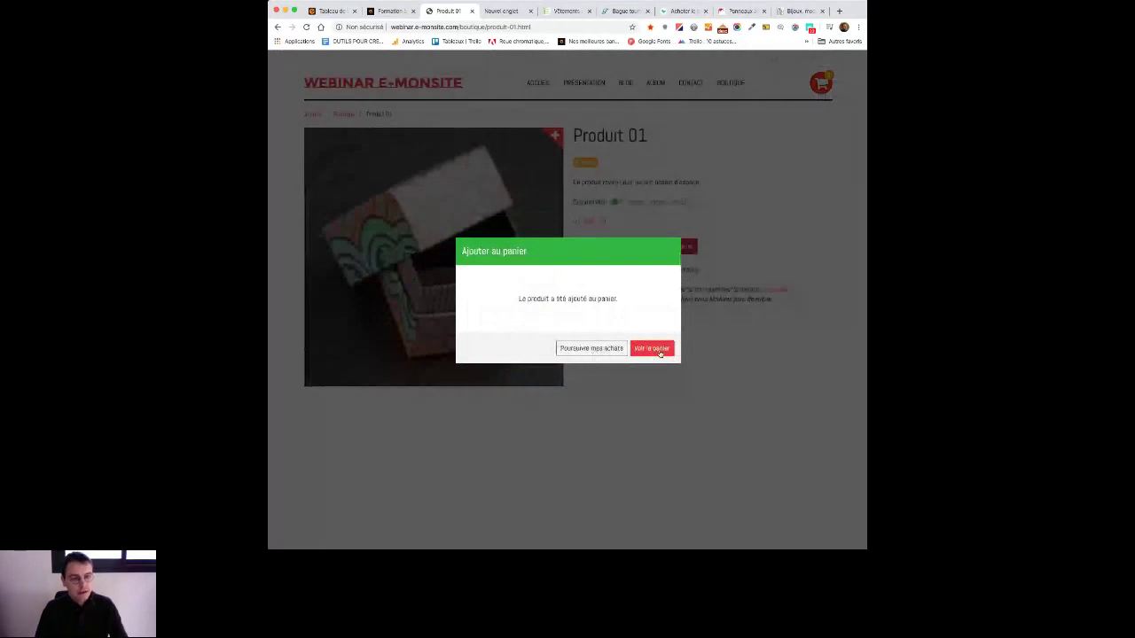
{"action": "left_click", "coordinate": [660, 351]}
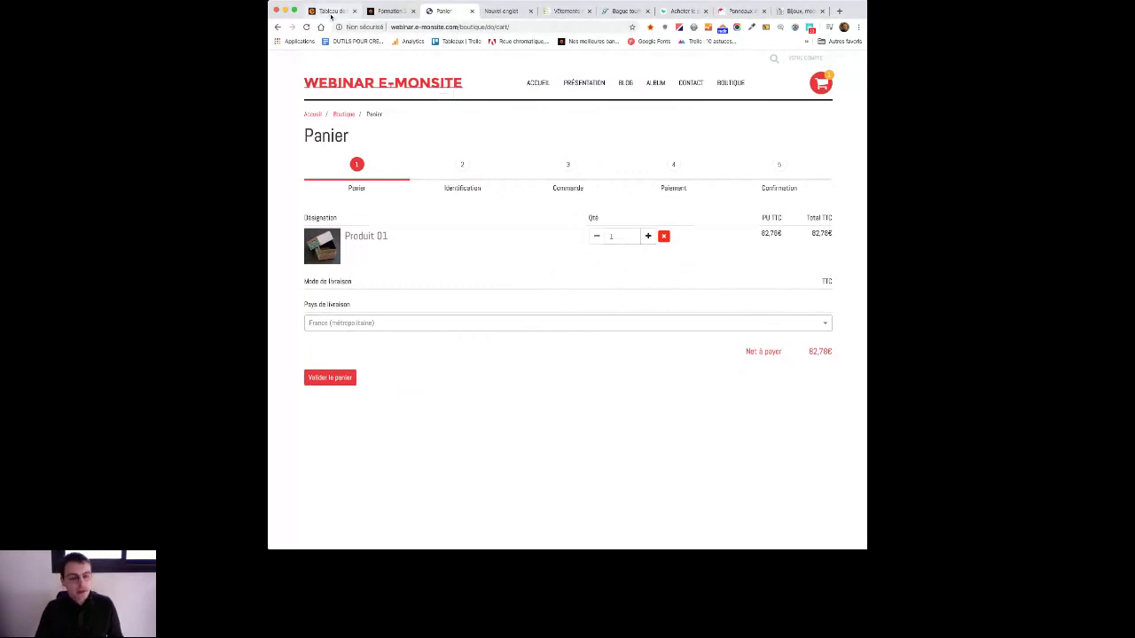
Step: Return to the manager and examine the Boutique dashboard's orders, statistics, latest products, activity log and help resources
{"action": "left_click", "coordinate": [331, 12]}
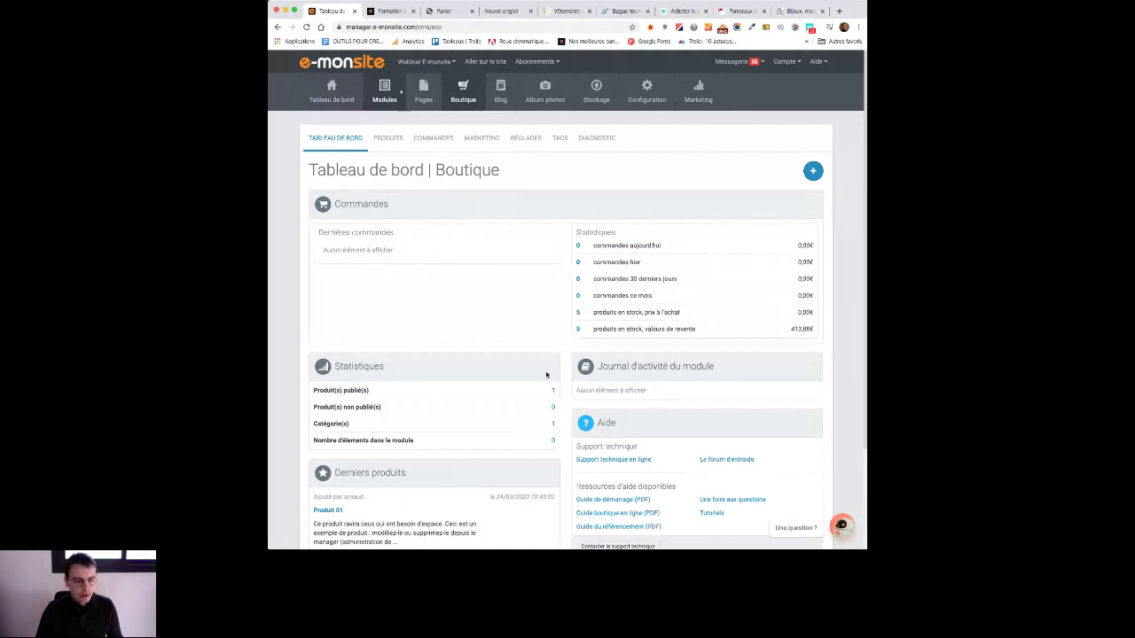
{"action": "scroll", "coordinate": [546, 375], "scroll_direction": "down", "scroll_amount": 1}
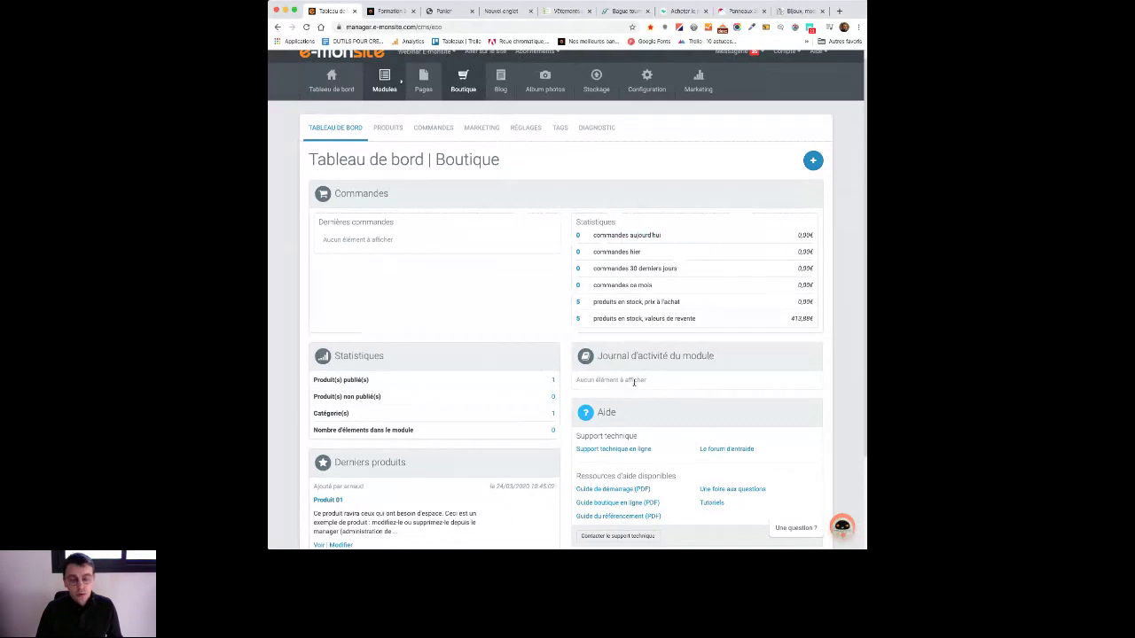
{"action": "scroll", "coordinate": [567, 266], "scroll_direction": "up", "scroll_amount": 1}
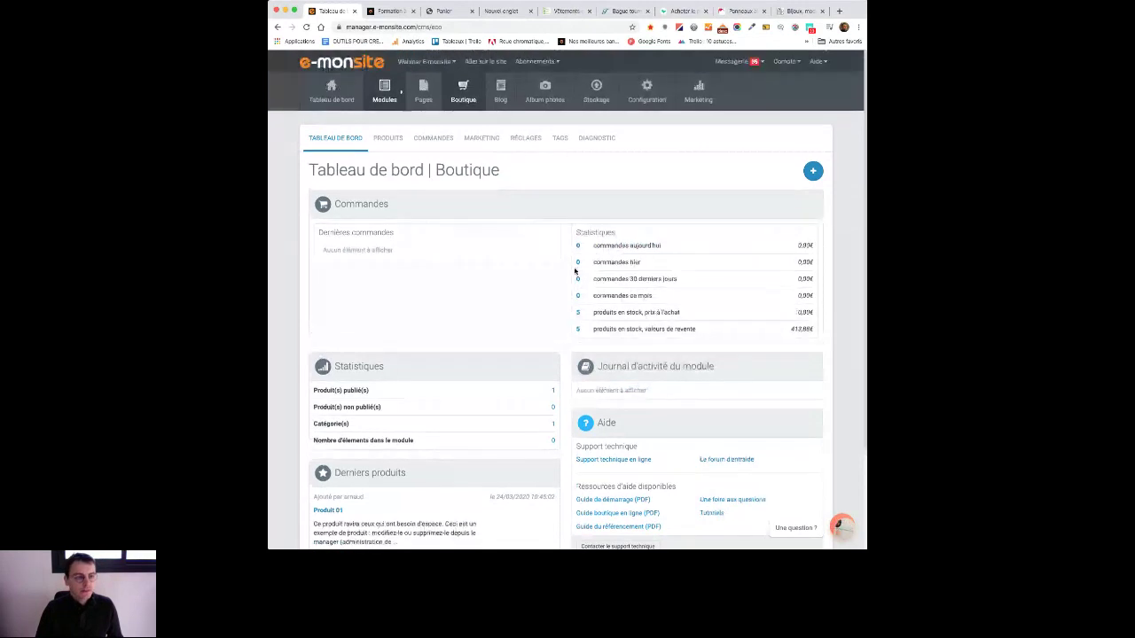
{"action": "left_click", "coordinate": [433, 62]}
{"action": "left_click", "coordinate": [433, 62]}
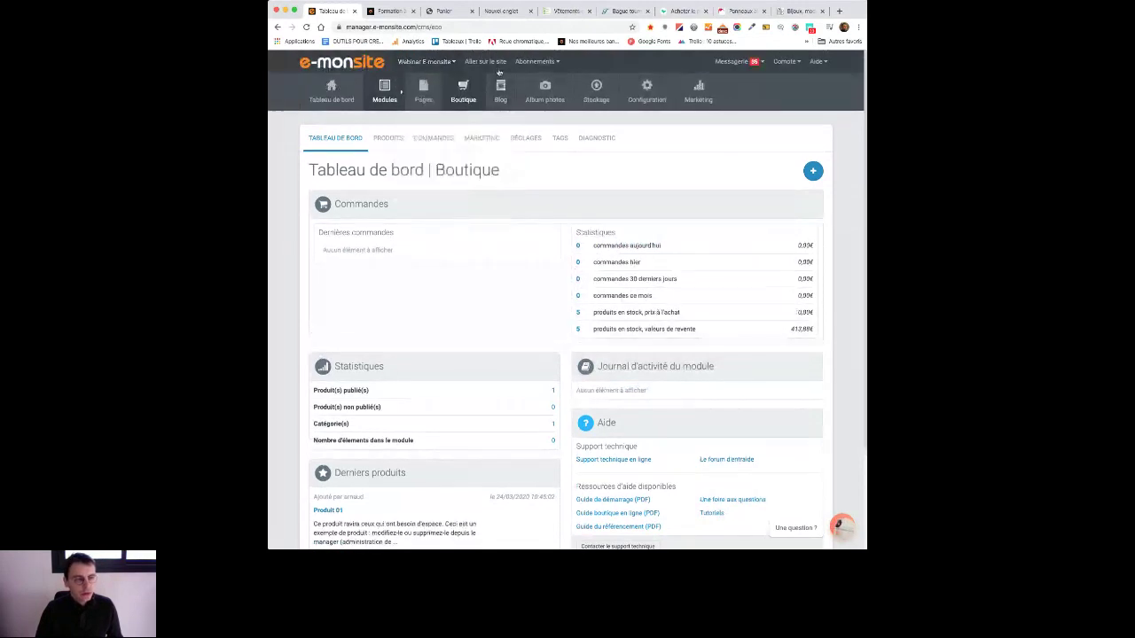
{"action": "left_click", "coordinate": [419, 62]}
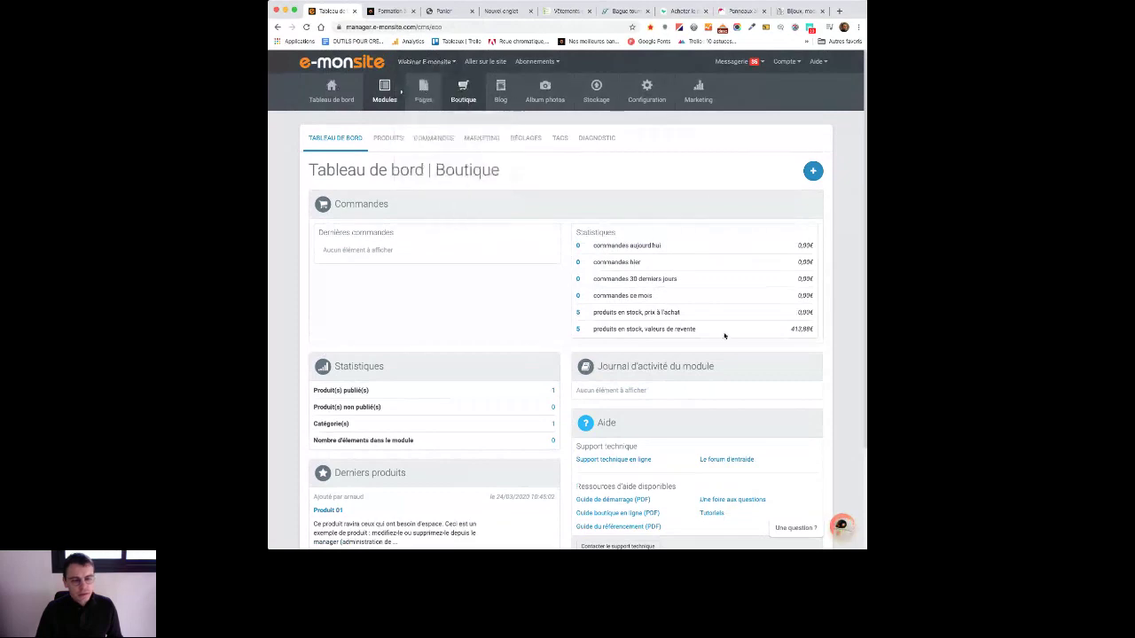
{"action": "scroll", "coordinate": [587, 387], "scroll_direction": "down", "scroll_amount": 1}
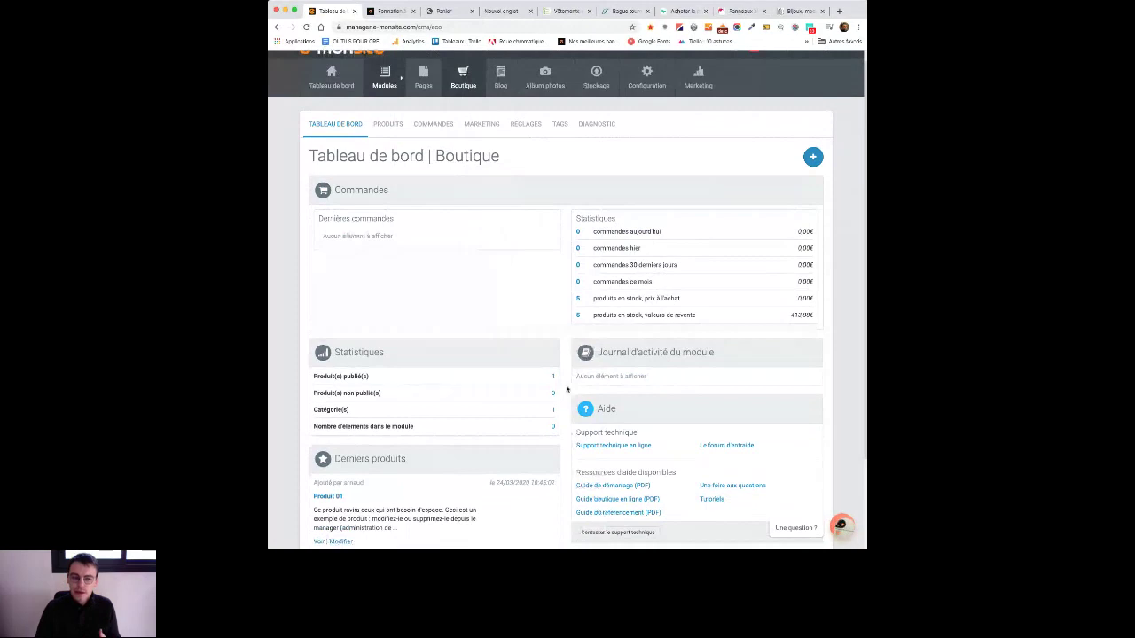
{"action": "scroll", "coordinate": [572, 388], "scroll_direction": "down", "scroll_amount": 1}
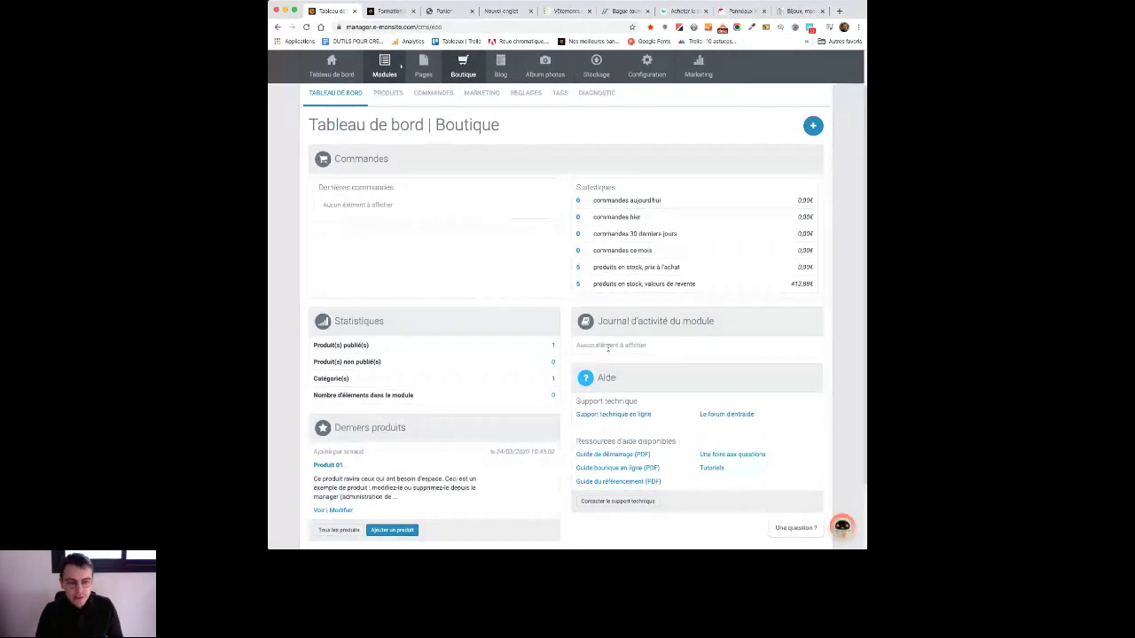
{"action": "scroll", "coordinate": [566, 353], "scroll_direction": "up", "scroll_amount": 1}
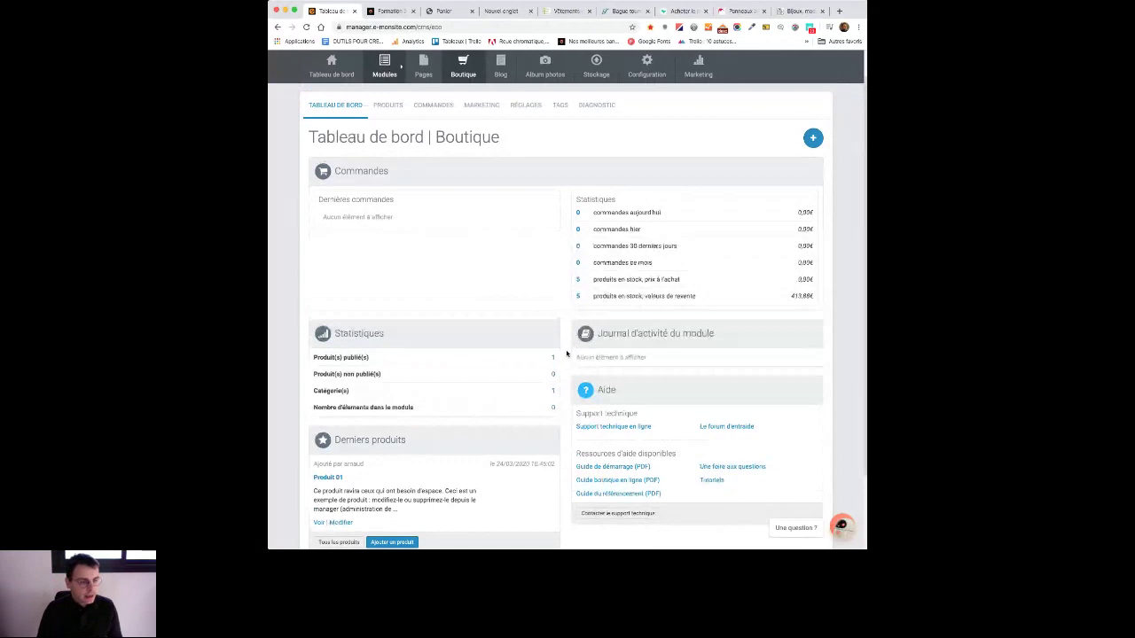
{"action": "scroll", "coordinate": [549, 399], "scroll_direction": "down", "scroll_amount": 2}
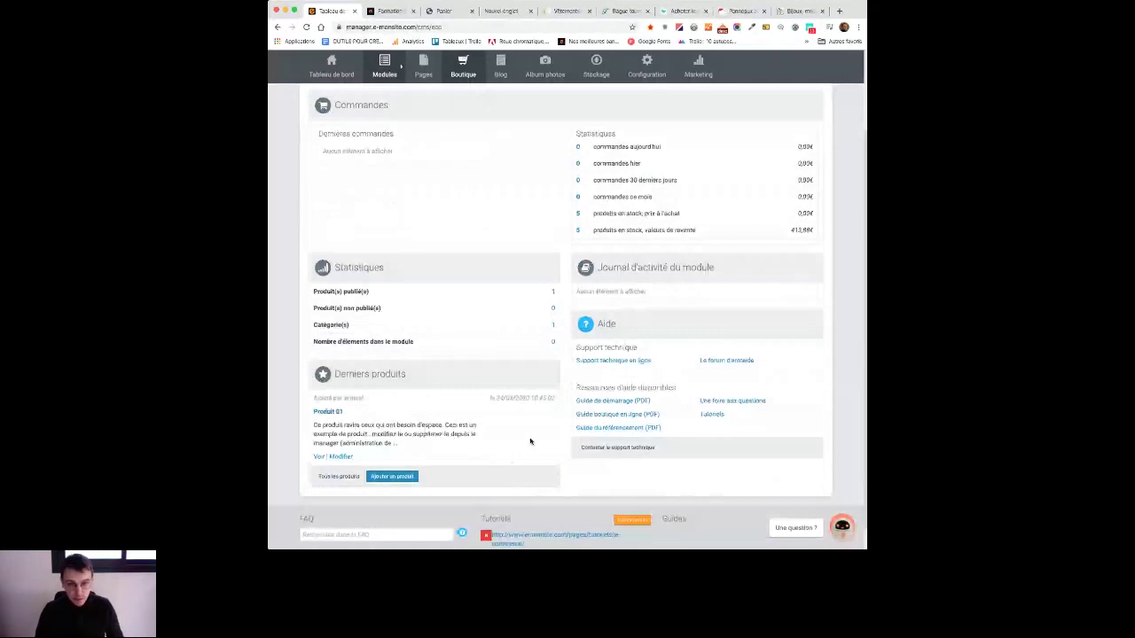
{"action": "scroll", "coordinate": [530, 440], "scroll_direction": "up", "scroll_amount": 3}
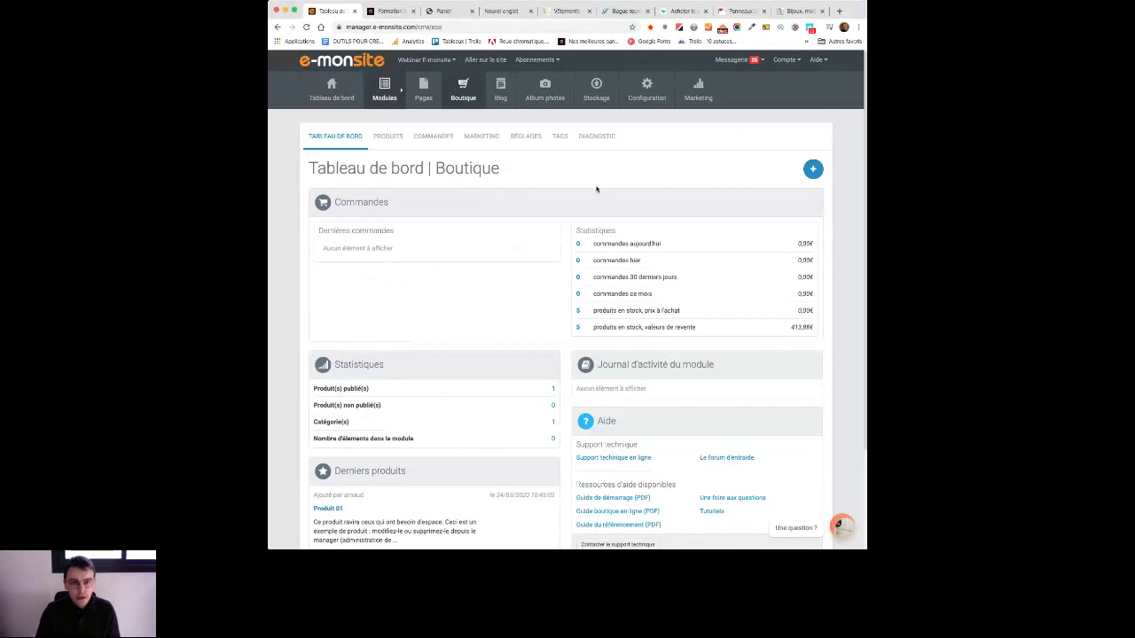
Step: Show the manager's help resources and choose the online support option
{"action": "left_click", "coordinate": [812, 61]}
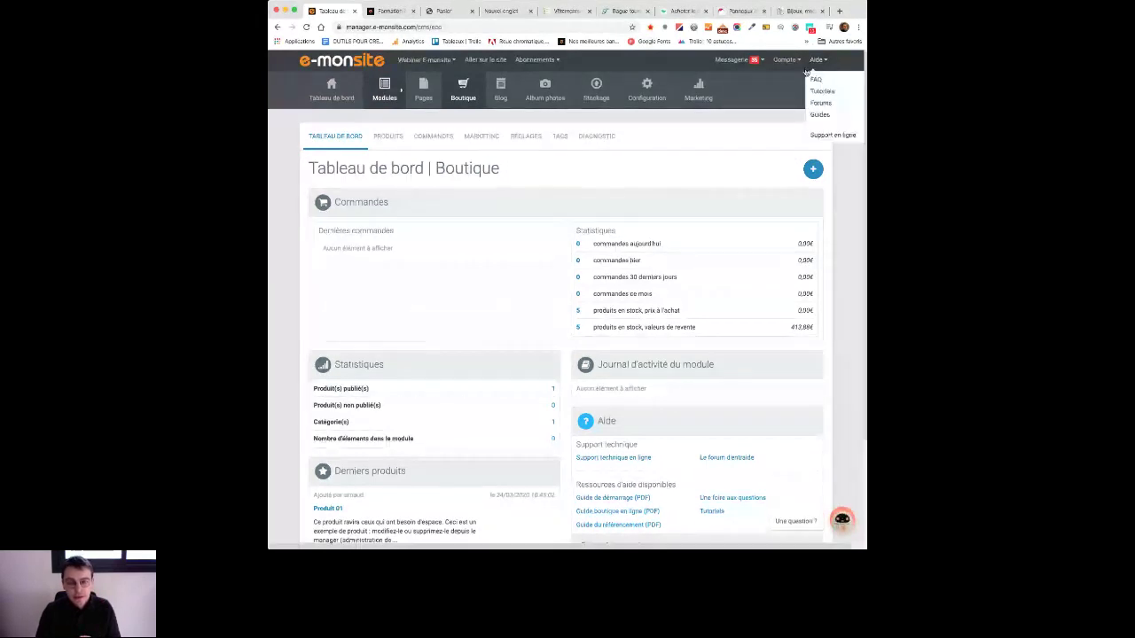
{"action": "left_click", "coordinate": [830, 134]}
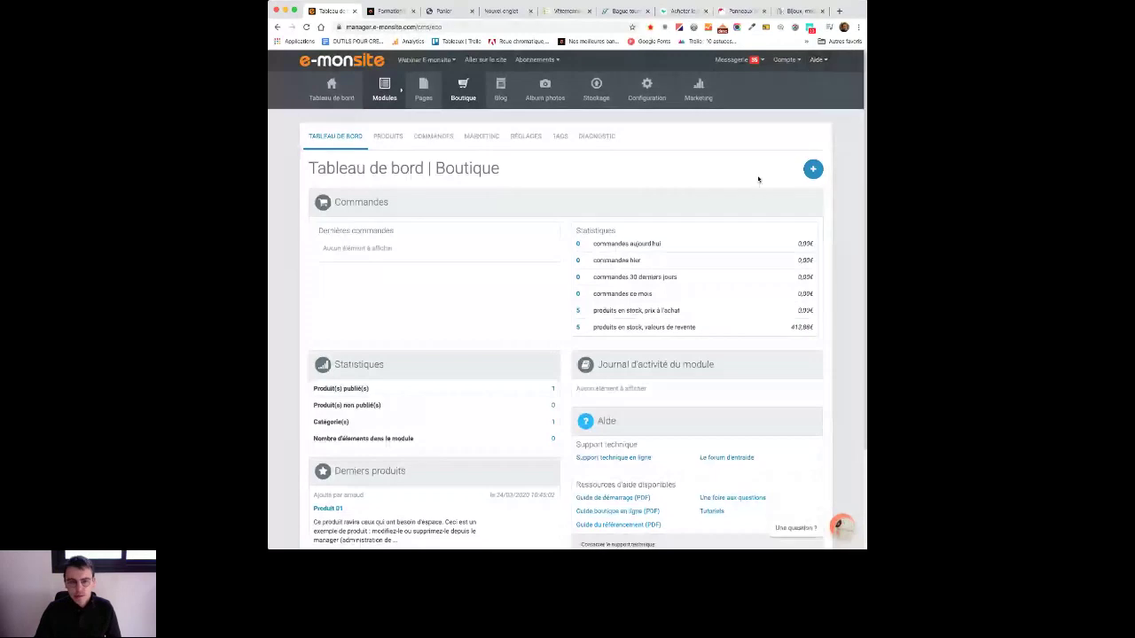
{"action": "mouse_move", "coordinate": [817, 60]}
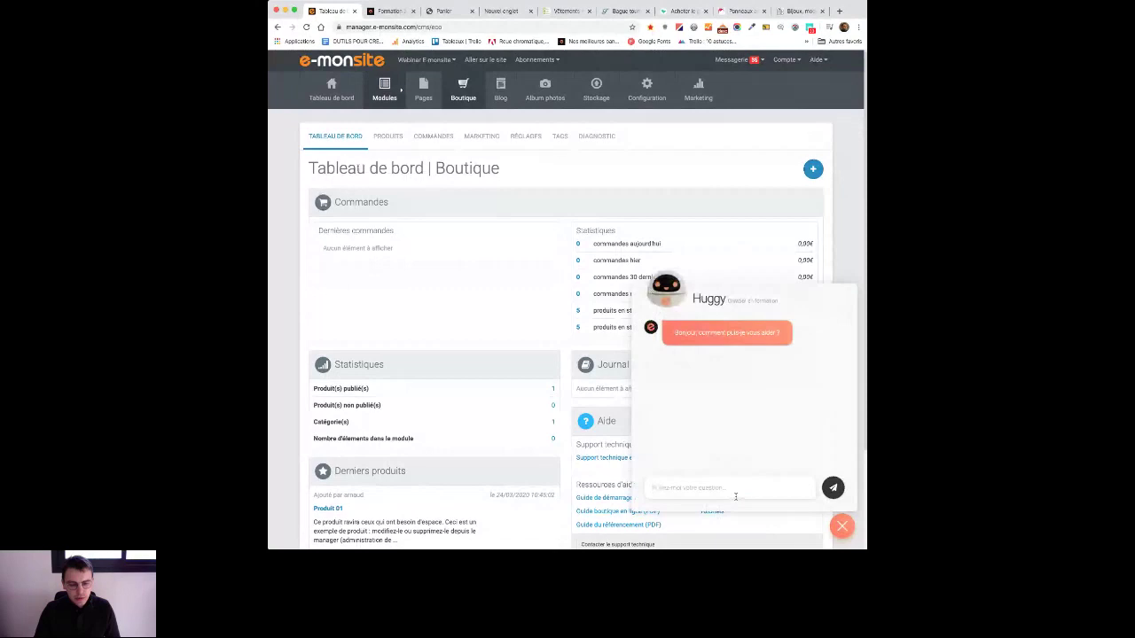
Step: Ask the Huggy chatbot "comment gérer mes transporteurs", read its reply and close the chat
{"action": "left_click", "coordinate": [739, 480]}
{"action": "type", "text": "comment"}
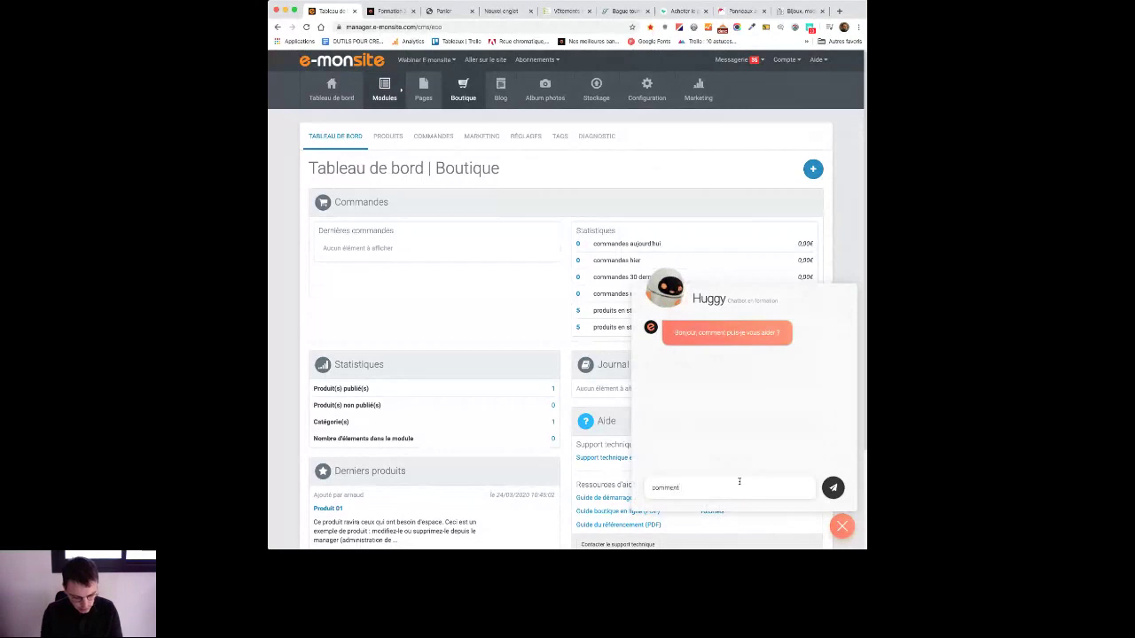
{"action": "type", "text": "gerer mes transporteurs"}
{"action": "key", "text": "Return"}
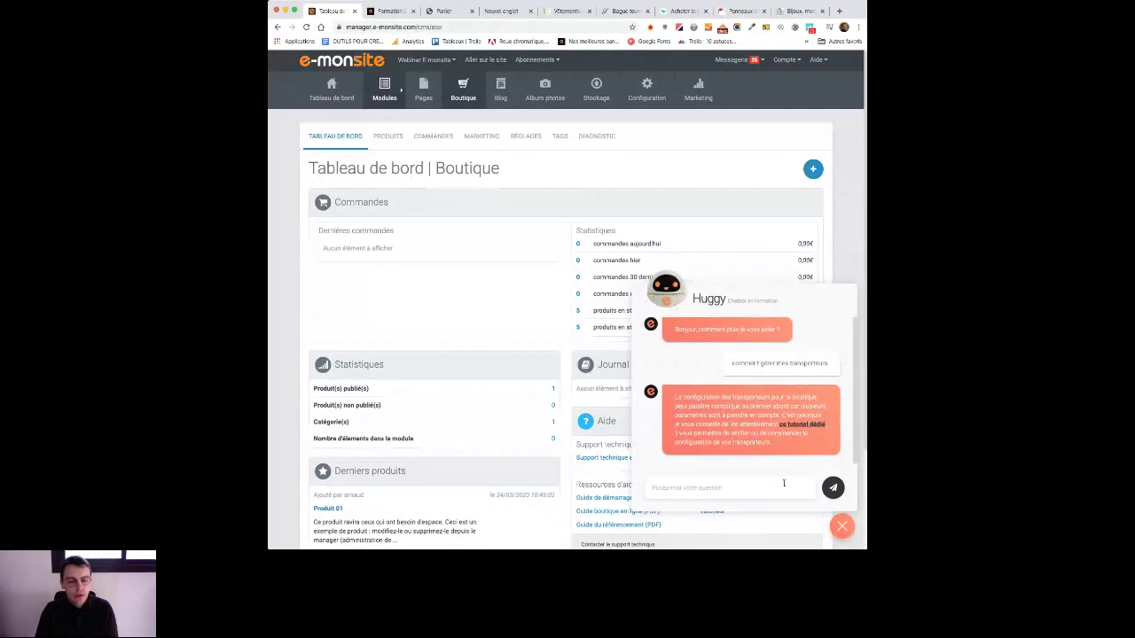
{"action": "left_click", "coordinate": [842, 527]}
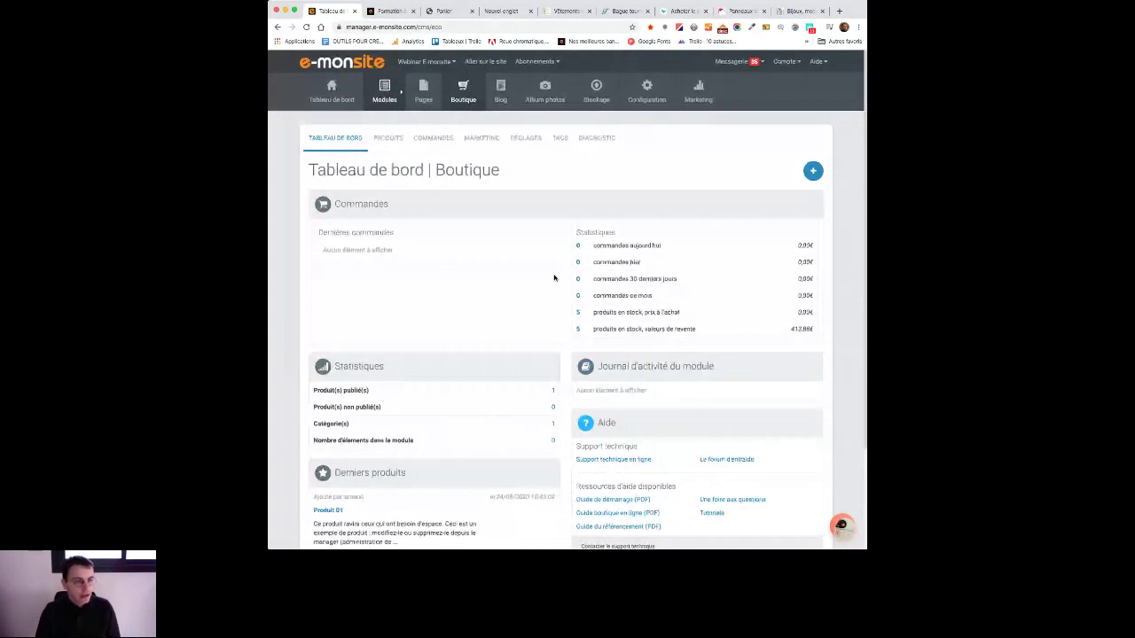
Step: Open the Boutique product explorer and browse the Produits and Grands modèles categories
{"action": "scroll", "coordinate": [554, 278], "scroll_direction": "down", "scroll_amount": 3}
{"action": "scroll", "coordinate": [558, 279], "scroll_direction": "up", "scroll_amount": 3}
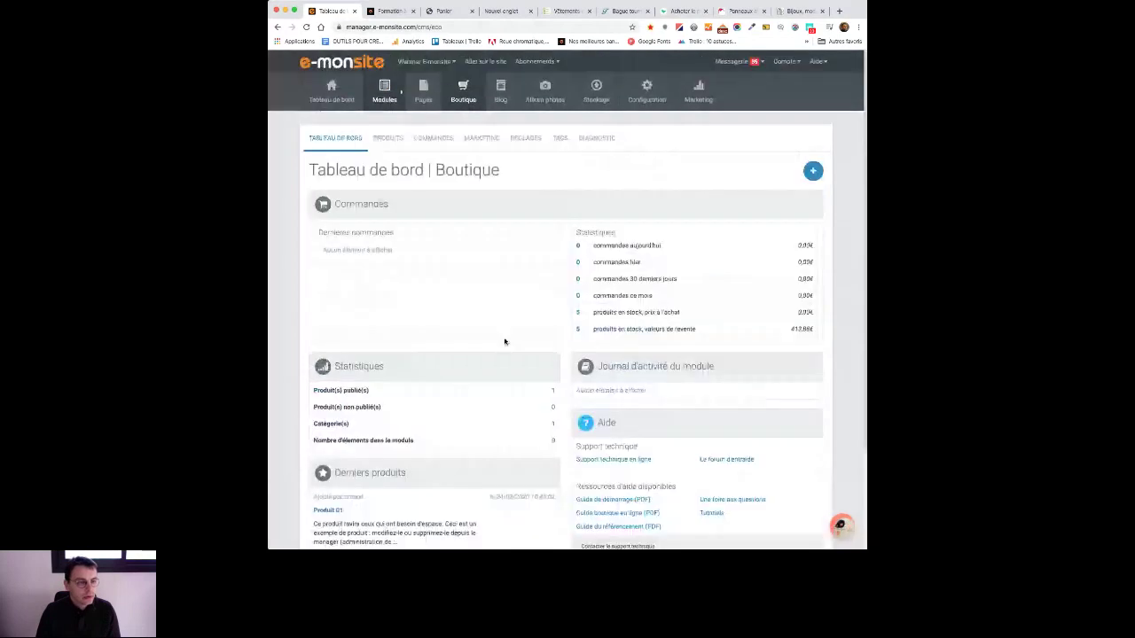
{"action": "left_click", "coordinate": [390, 139]}
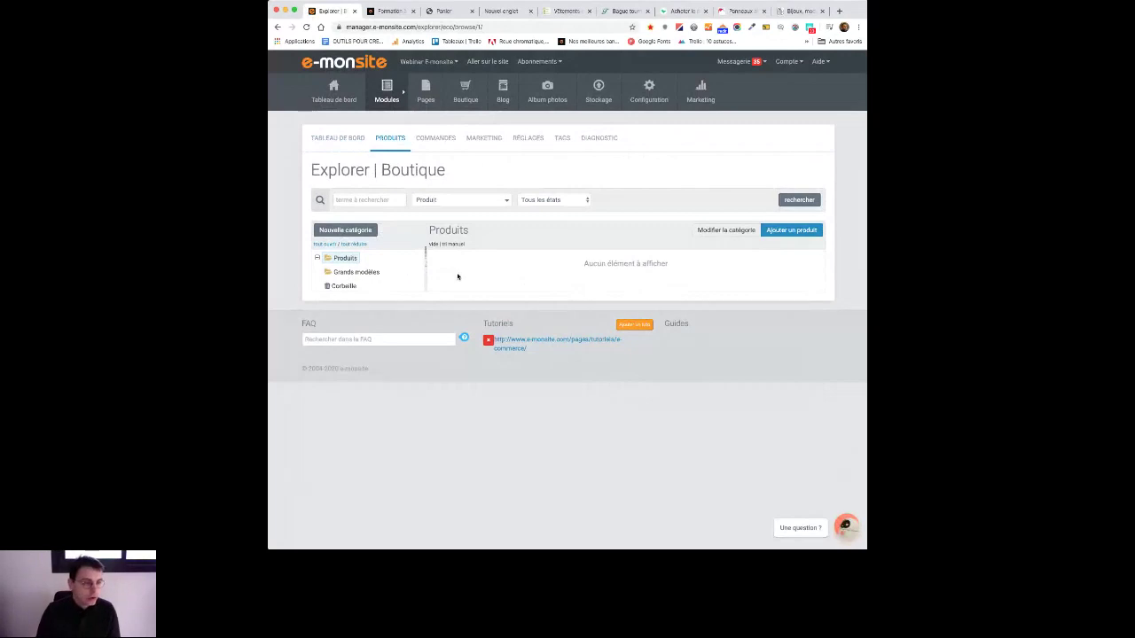
{"action": "left_click", "coordinate": [357, 275]}
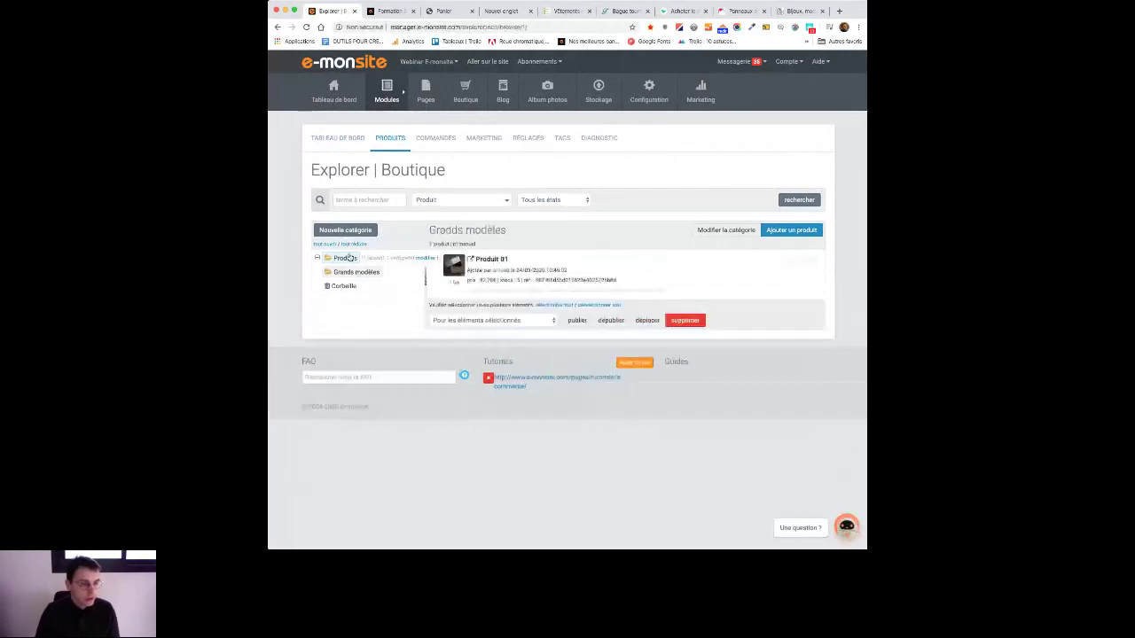
{"action": "left_click", "coordinate": [350, 257]}
{"action": "mouse_move", "coordinate": [340, 271]}
{"action": "left_mouse_down"}
{"action": "mouse_move", "coordinate": [338, 257]}
{"action": "mouse_move", "coordinate": [343, 266]}
{"action": "left_mouse_up"}
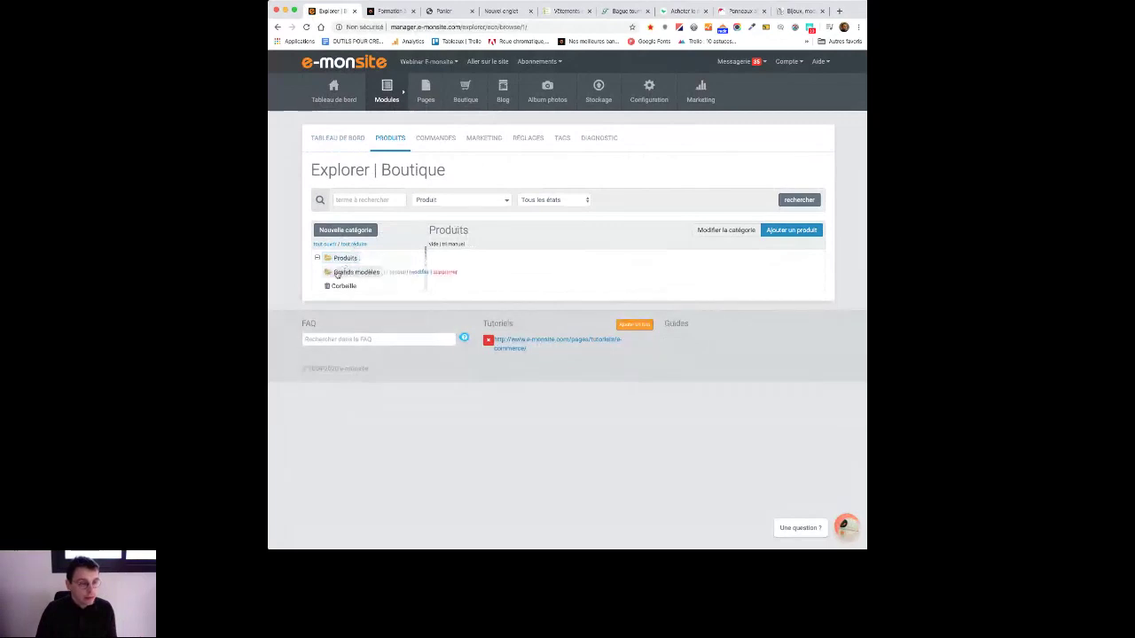
{"action": "left_click", "coordinate": [337, 275]}
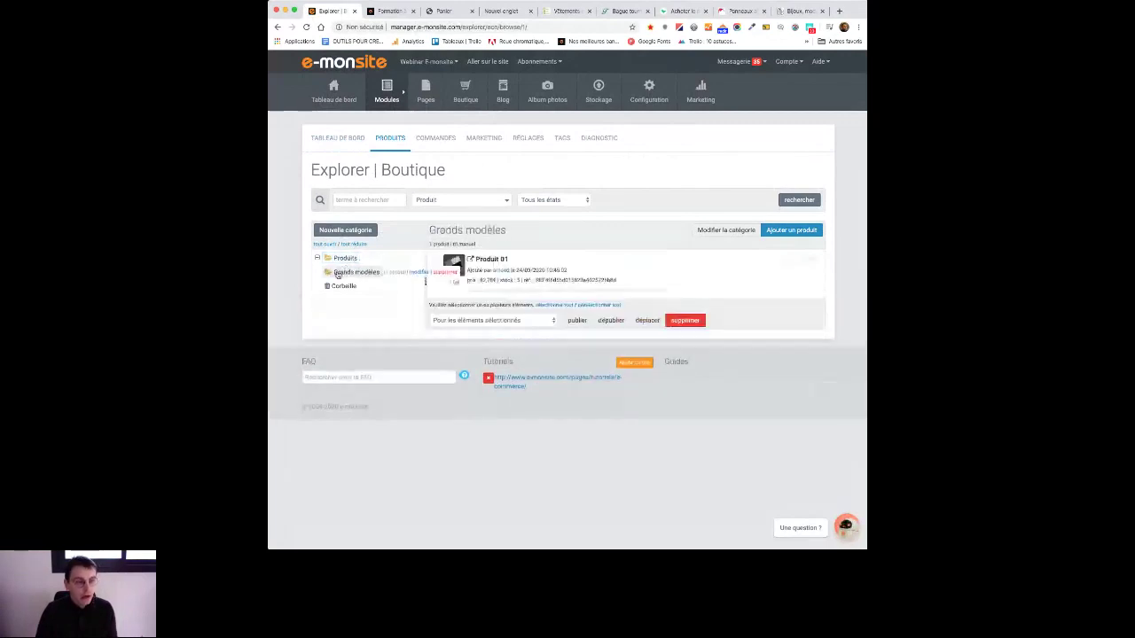
{"action": "mouse_move", "coordinate": [555, 294]}
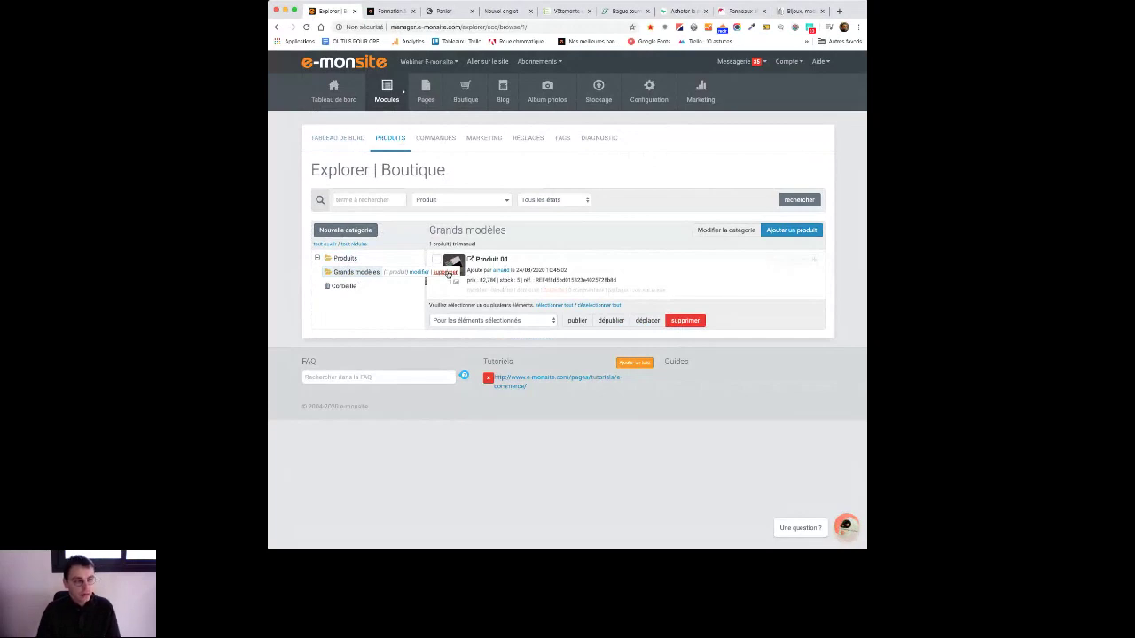
Step: Start a new product category under Grands modèles and name it "Escaliers"
{"action": "left_click", "coordinate": [376, 233]}
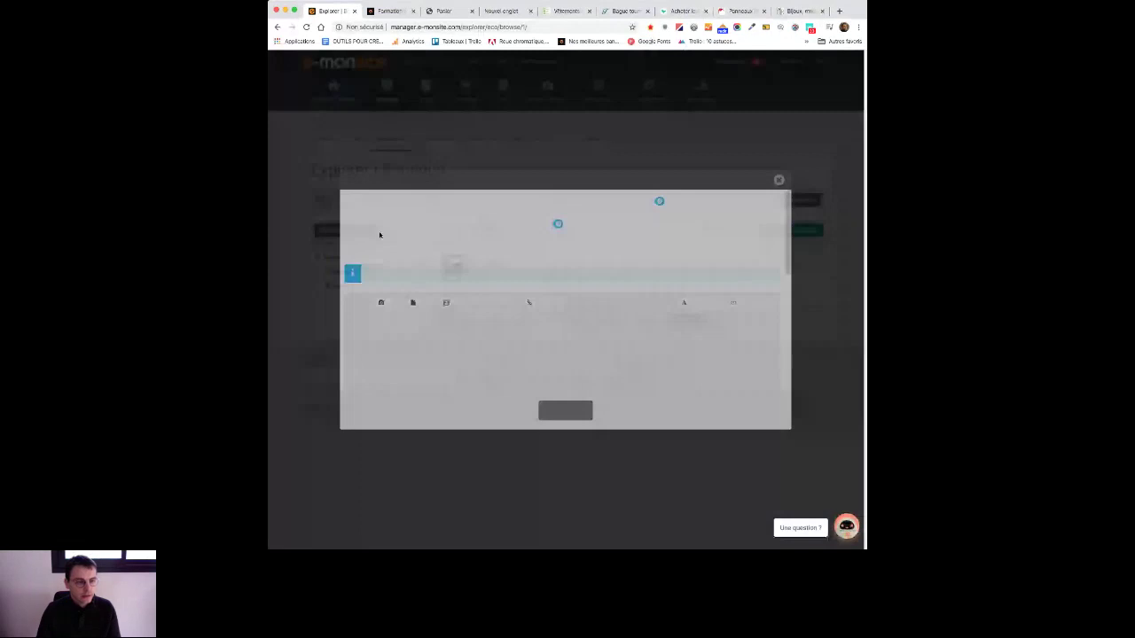
{"action": "left_click", "coordinate": [549, 202]}
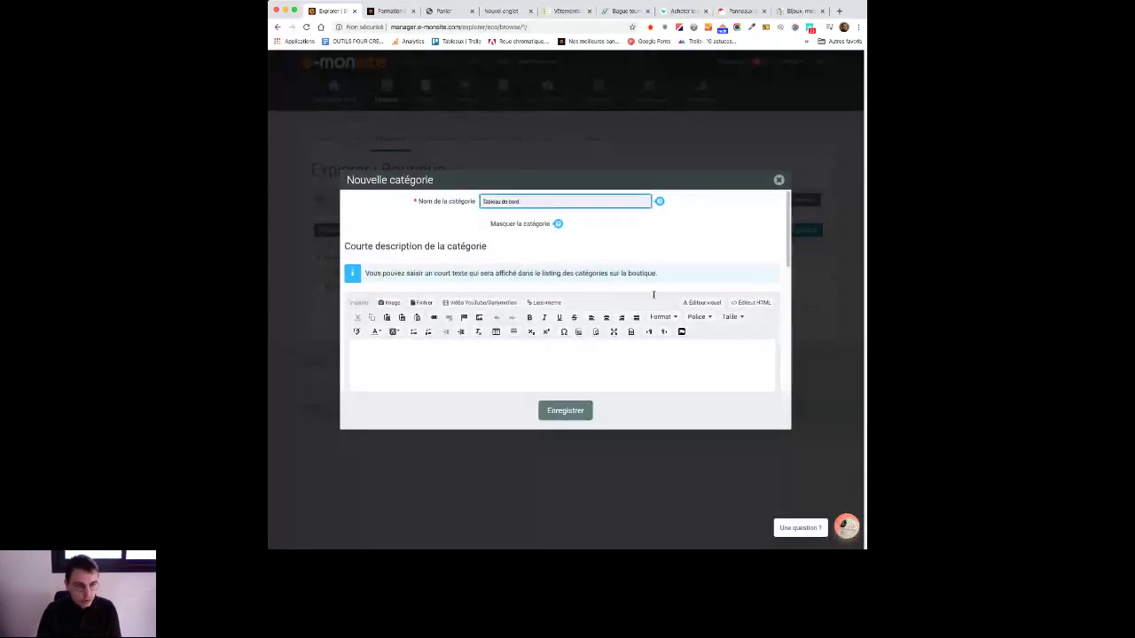
{"action": "left_click", "coordinate": [723, 249]}
{"action": "left_click", "coordinate": [573, 205]}
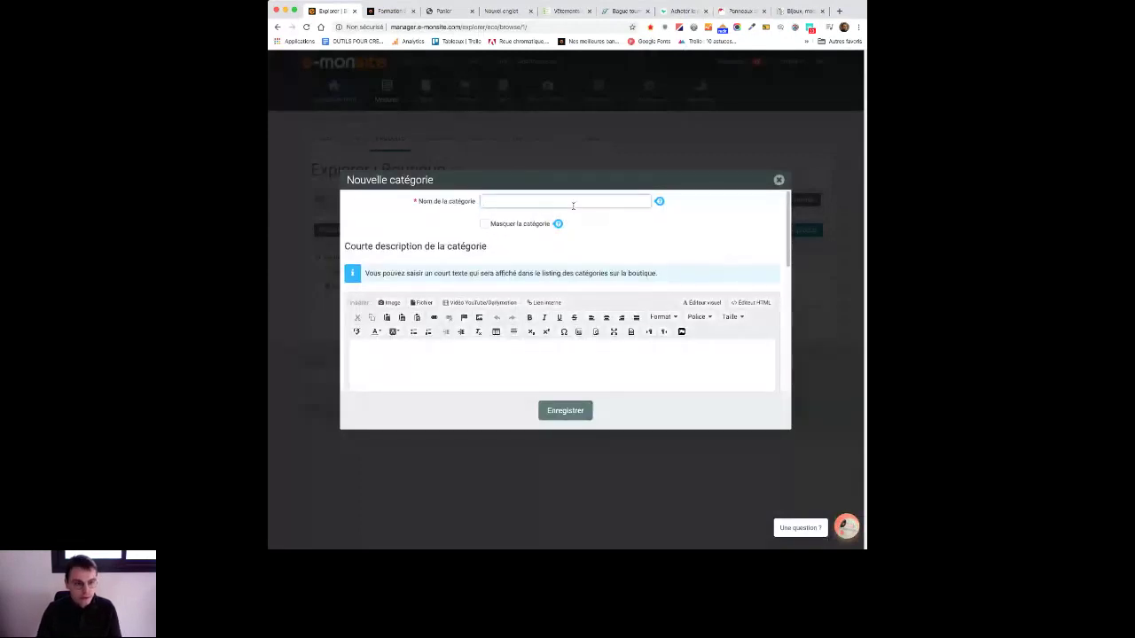
{"action": "type", "text": "Escaliers"}
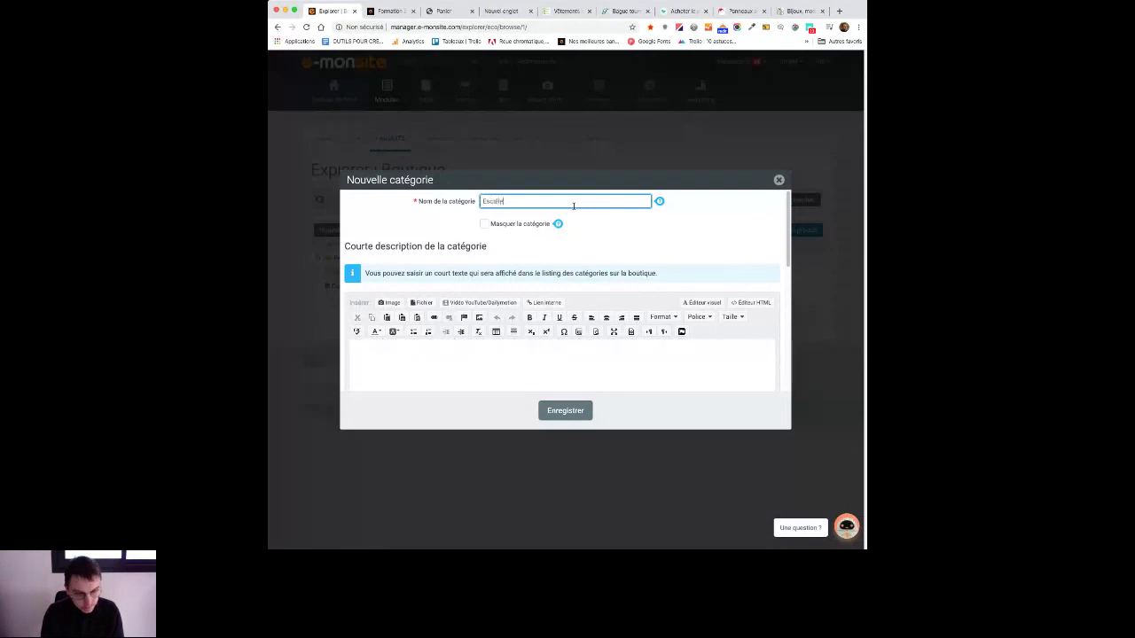
Step: Review the short and long description fields of the Escaliers category and save it with both left empty
{"action": "left_click", "coordinate": [563, 361]}
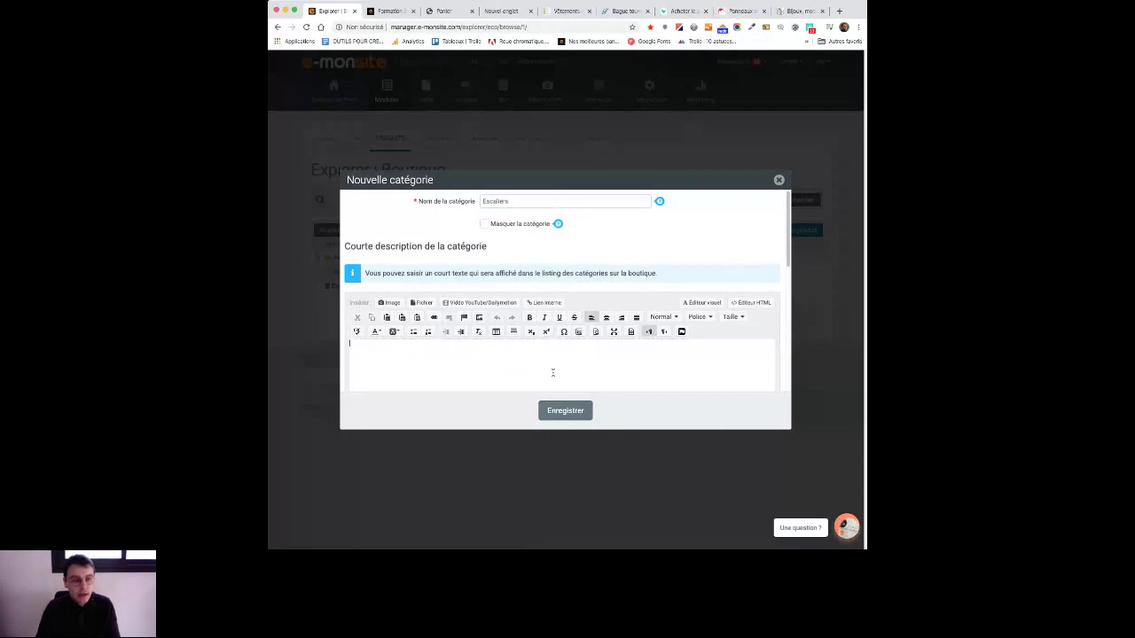
{"action": "scroll", "coordinate": [553, 372], "scroll_direction": "down", "scroll_amount": 3}
{"action": "scroll", "coordinate": [520, 328], "scroll_direction": "up", "scroll_amount": 3}
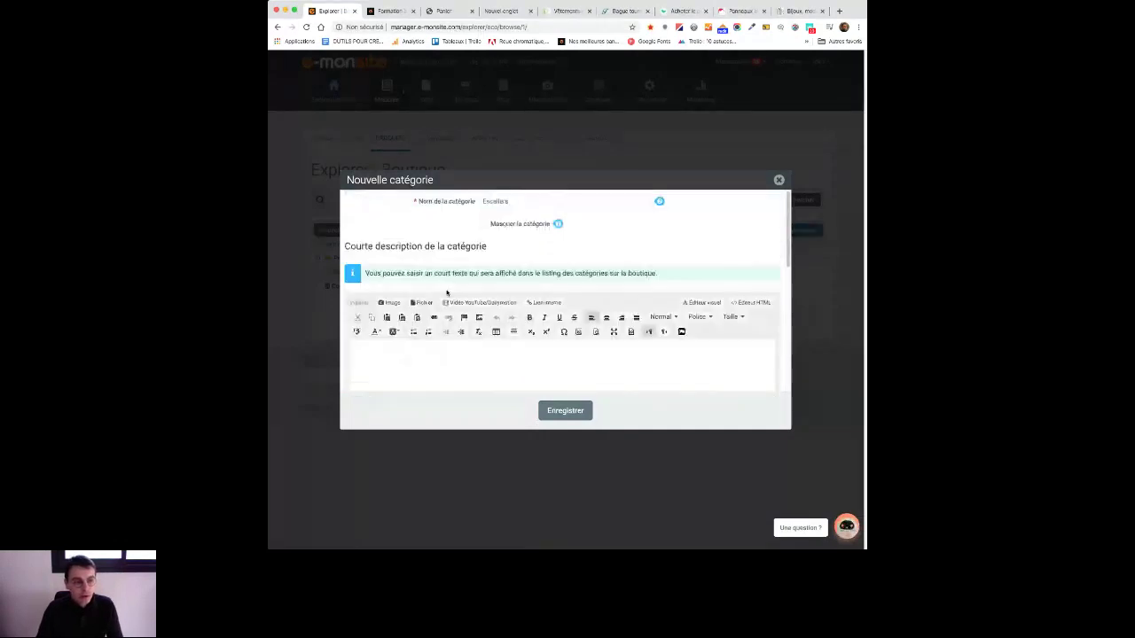
{"action": "left_click", "coordinate": [553, 367]}
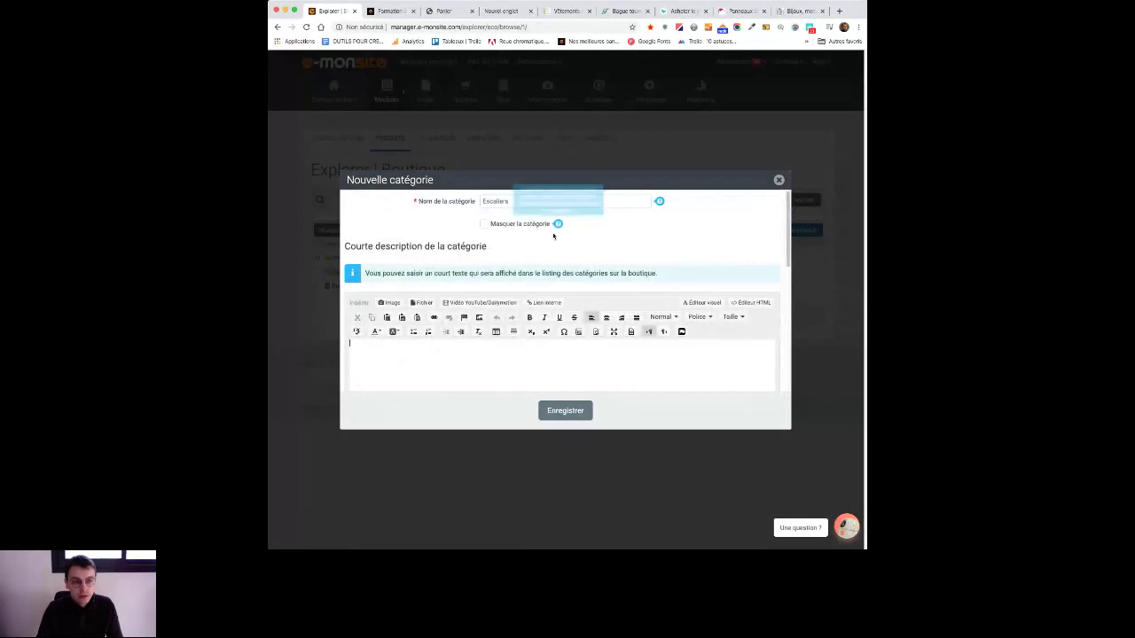
{"action": "scroll", "coordinate": [572, 370], "scroll_direction": "down", "scroll_amount": 1}
{"action": "scroll", "coordinate": [606, 372], "scroll_direction": "down", "scroll_amount": 3}
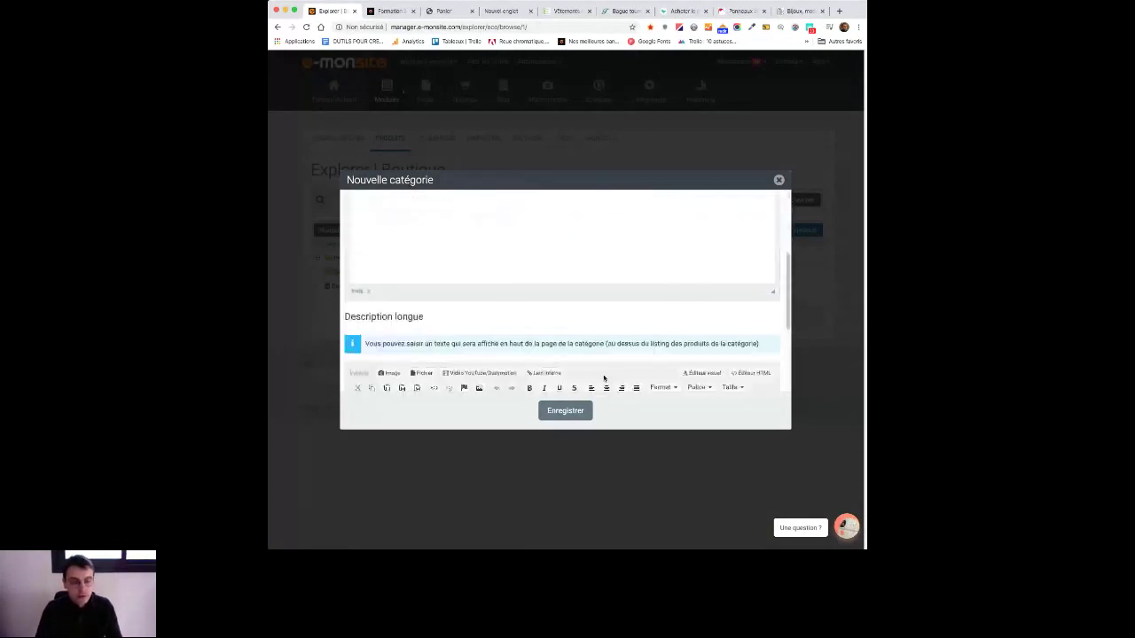
{"action": "scroll", "coordinate": [601, 375], "scroll_direction": "down", "scroll_amount": 2}
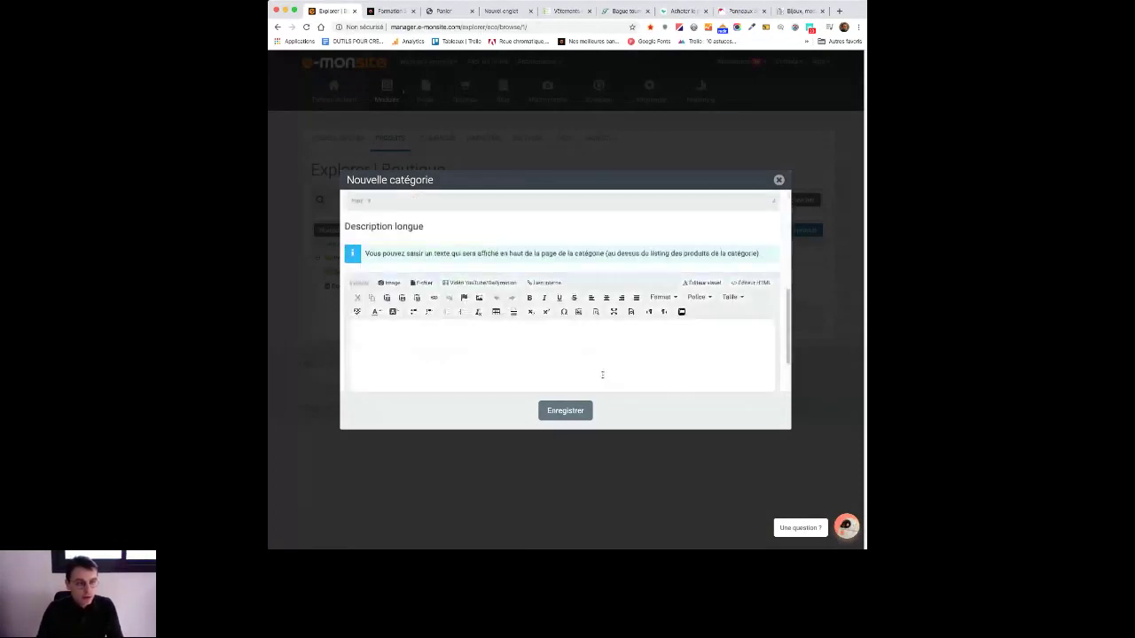
{"action": "left_click", "coordinate": [568, 411]}
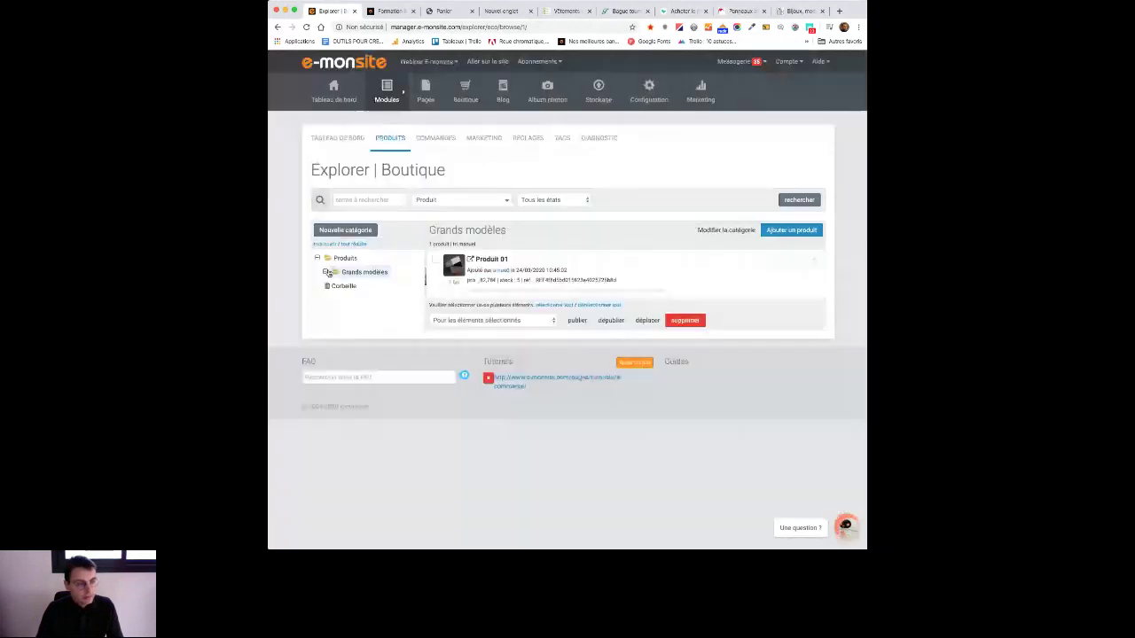
Step: Delete the Escaliers category nested under Grands modèles
{"action": "left_click", "coordinate": [345, 258]}
{"action": "left_click", "coordinate": [354, 286]}
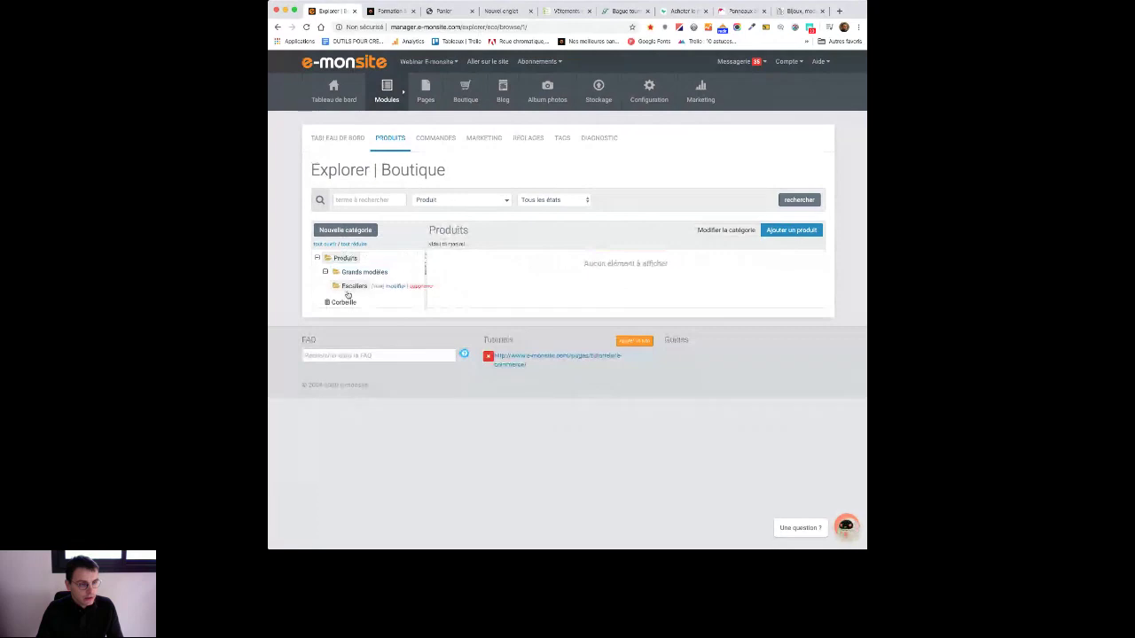
{"action": "left_click", "coordinate": [425, 288]}
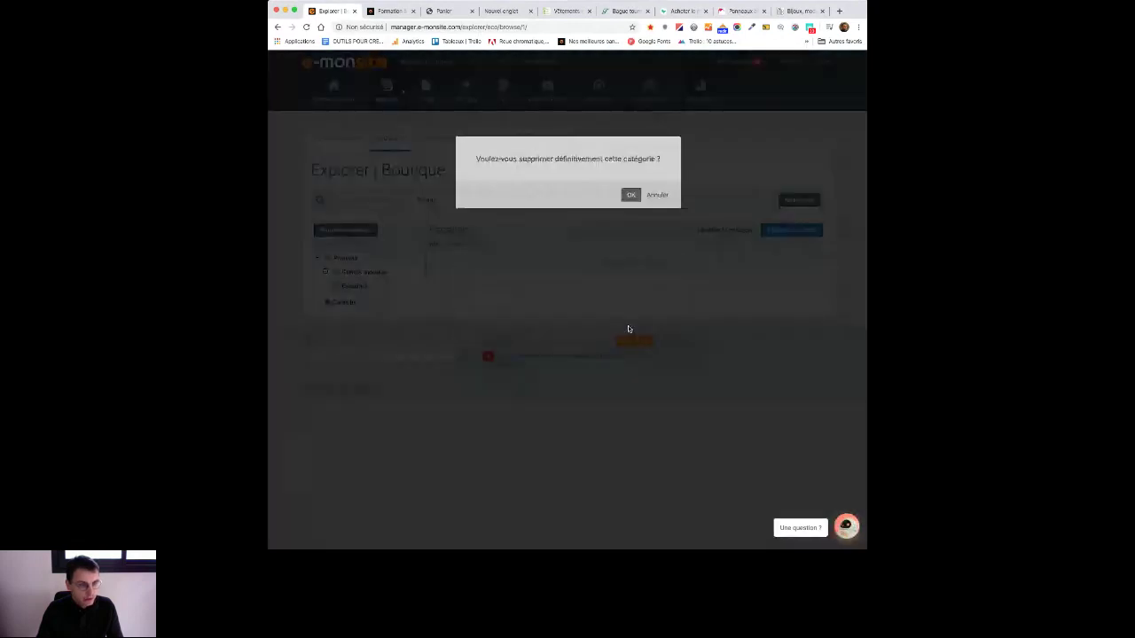
{"action": "left_click", "coordinate": [631, 194]}
Step: Create a category named "Escaliers rond" directly under Produits
{"action": "left_click", "coordinate": [345, 258]}
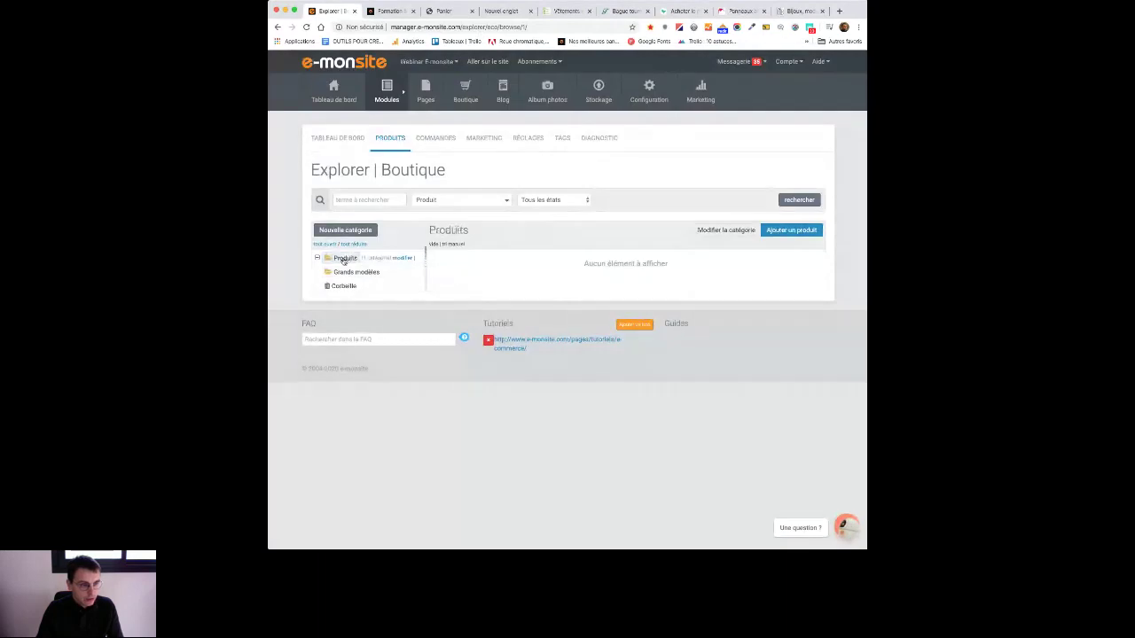
{"action": "left_click", "coordinate": [360, 229]}
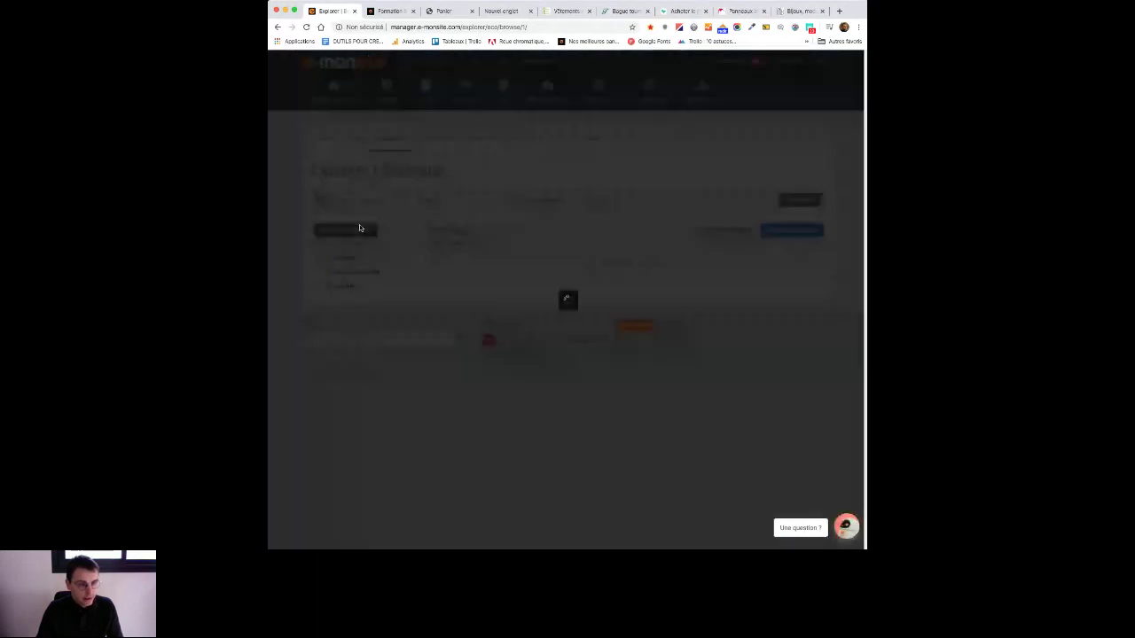
{"action": "left_click", "coordinate": [527, 196]}
{"action": "type", "text": "Ea"}
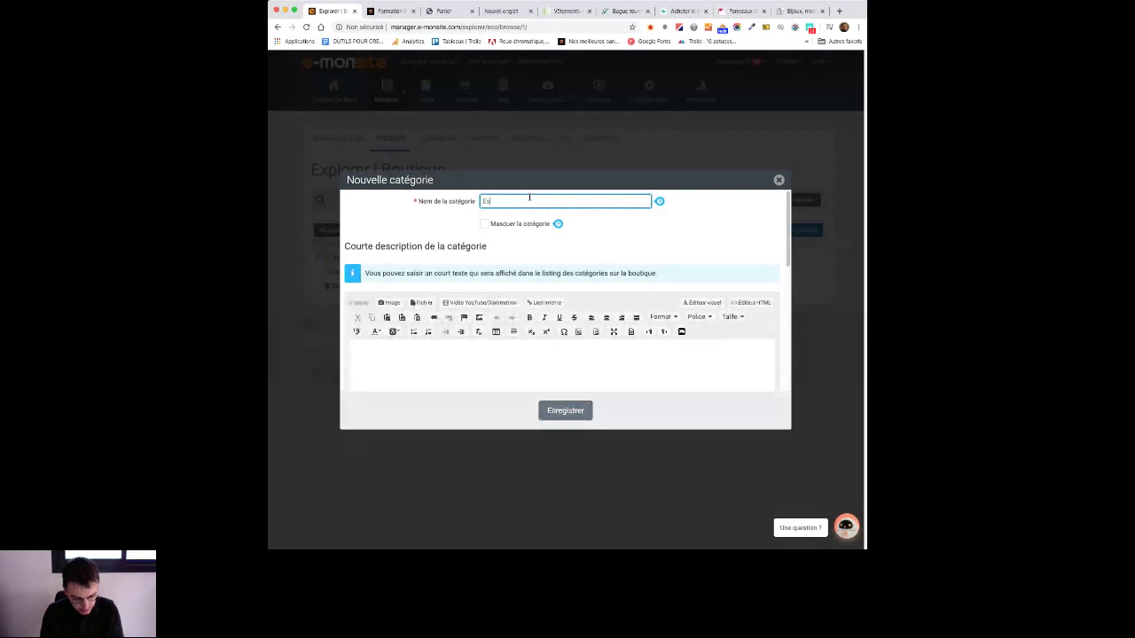
{"action": "type", "text": "caliers rond"}
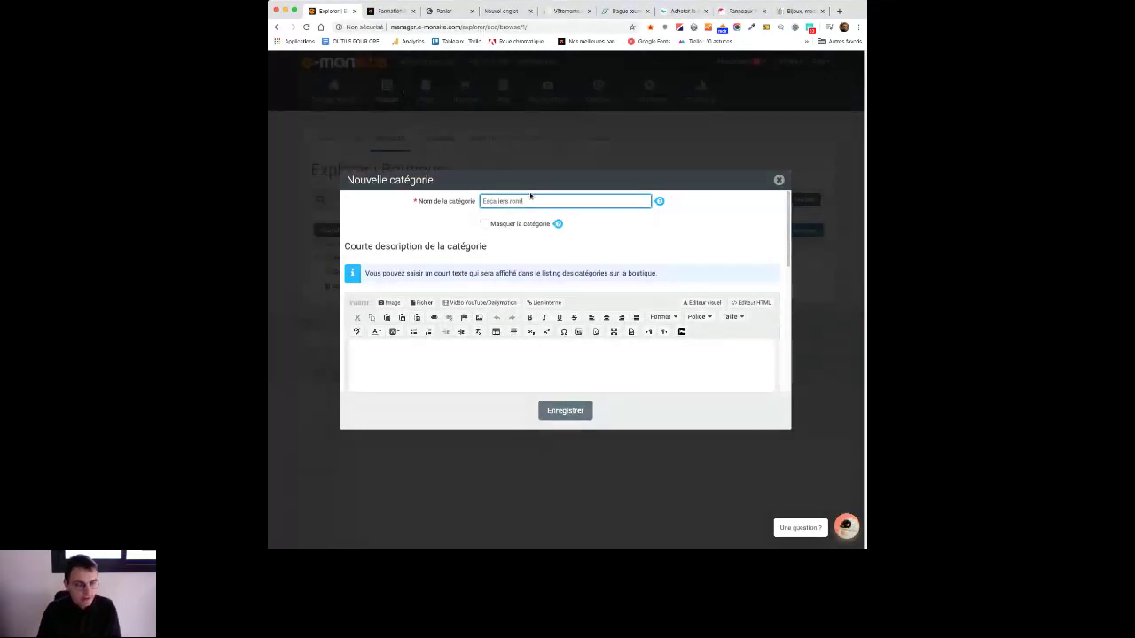
{"action": "left_click", "coordinate": [566, 414]}
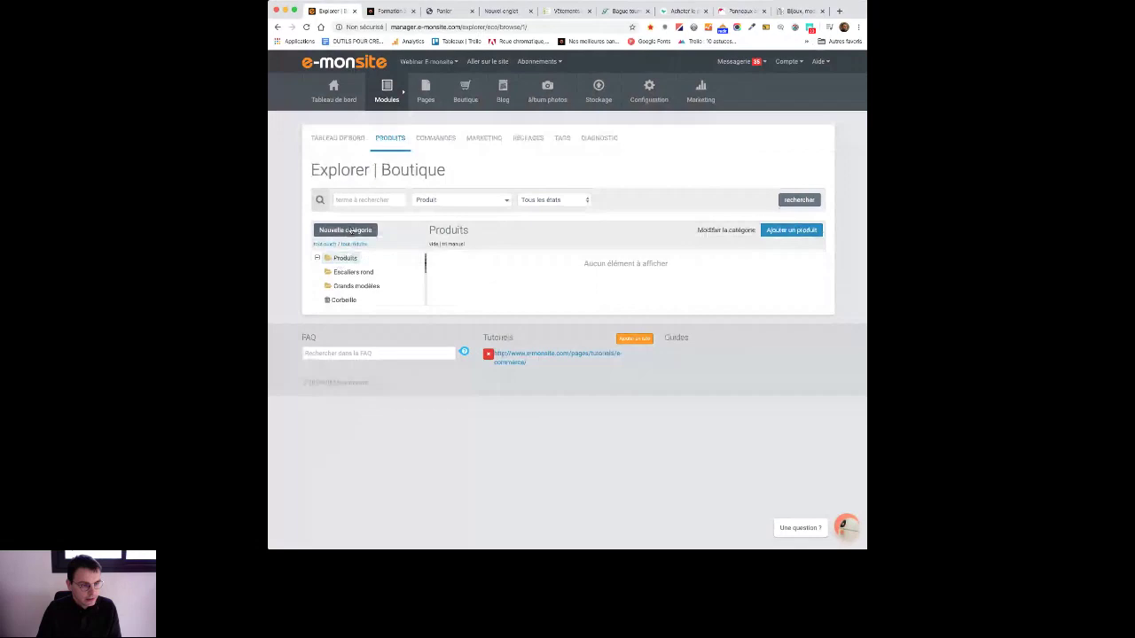
Step: Create another category named "Escaliers carrés" directly under Produits
{"action": "left_click", "coordinate": [352, 230]}
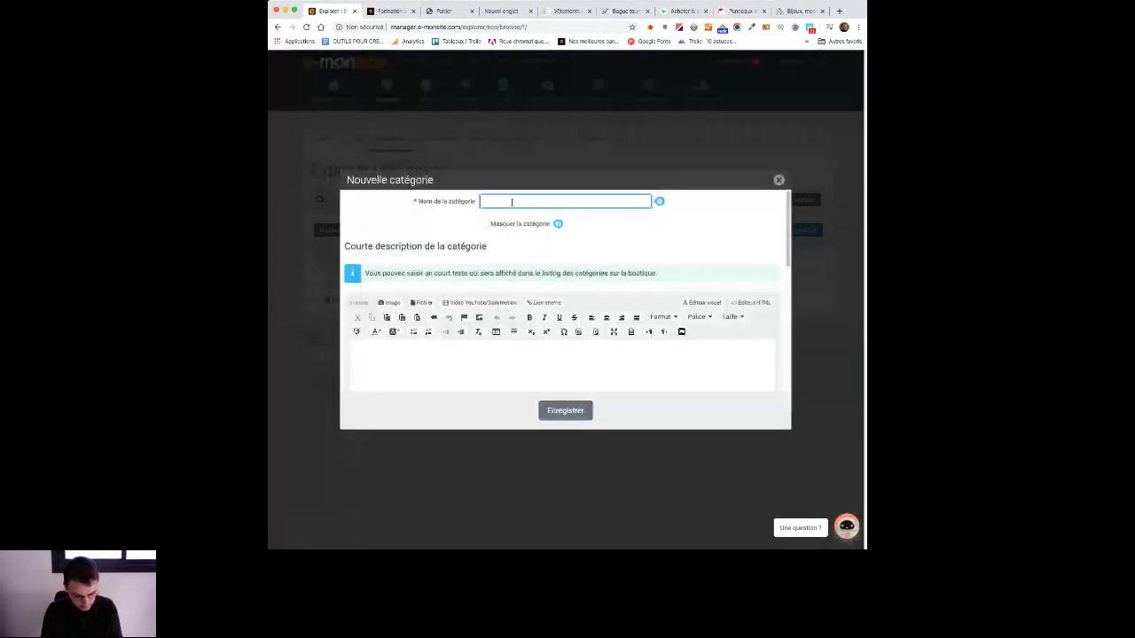
{"action": "type", "text": "Escalier"}
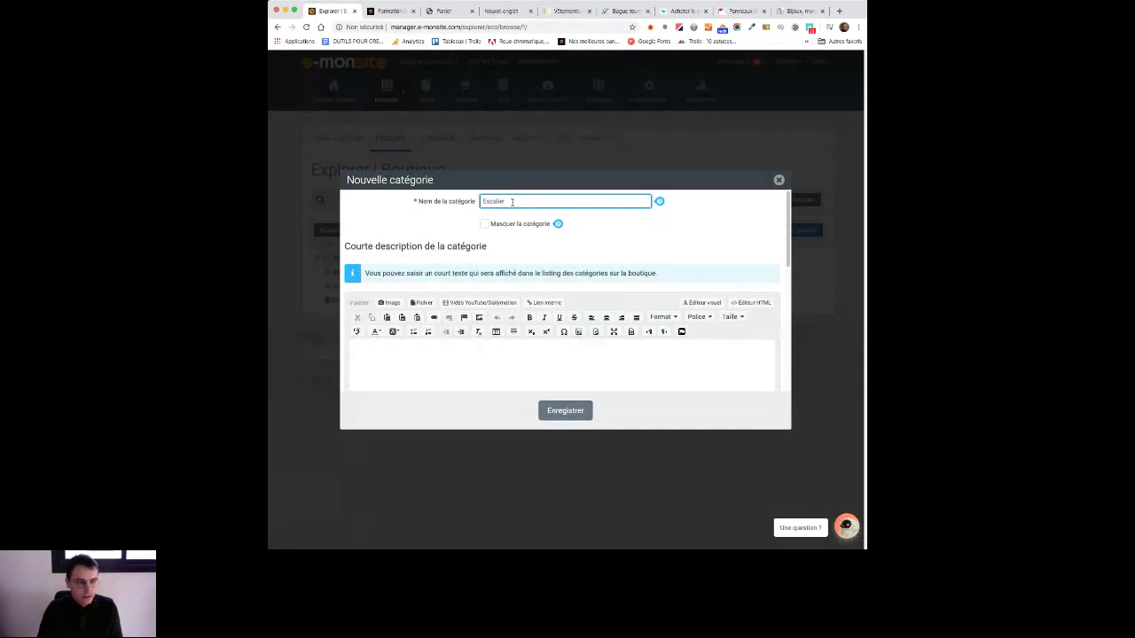
{"action": "left_click", "coordinate": [562, 415]}
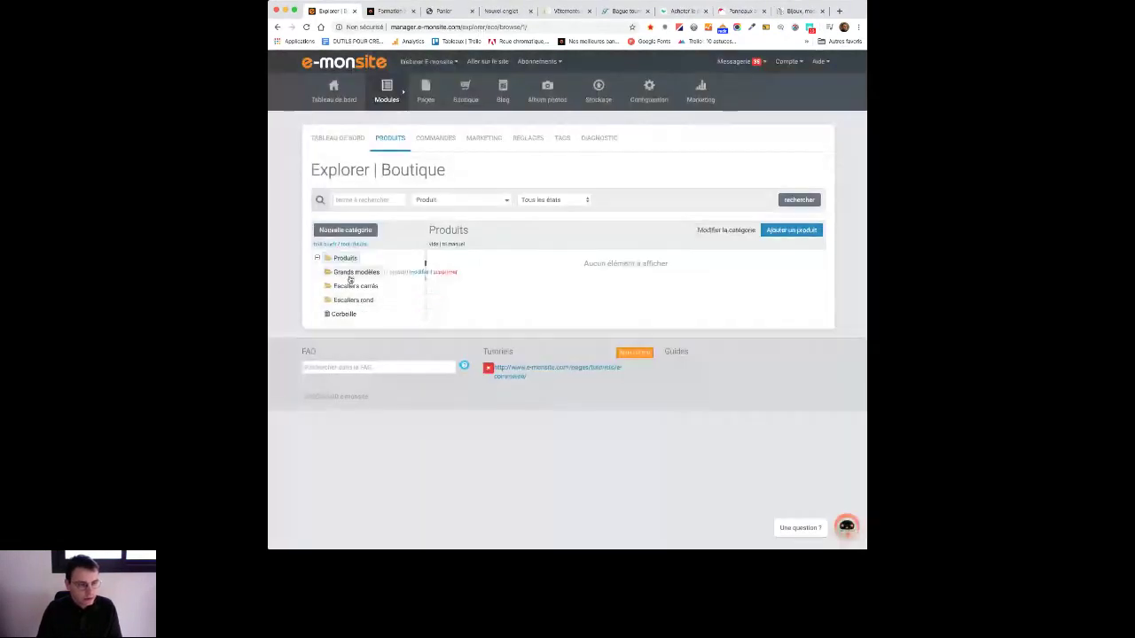
Step: Add a product in Escaliers carrés, title it "Escalier design arrondis" and give it the bathtub photo as illustration image
{"action": "left_click", "coordinate": [350, 286]}
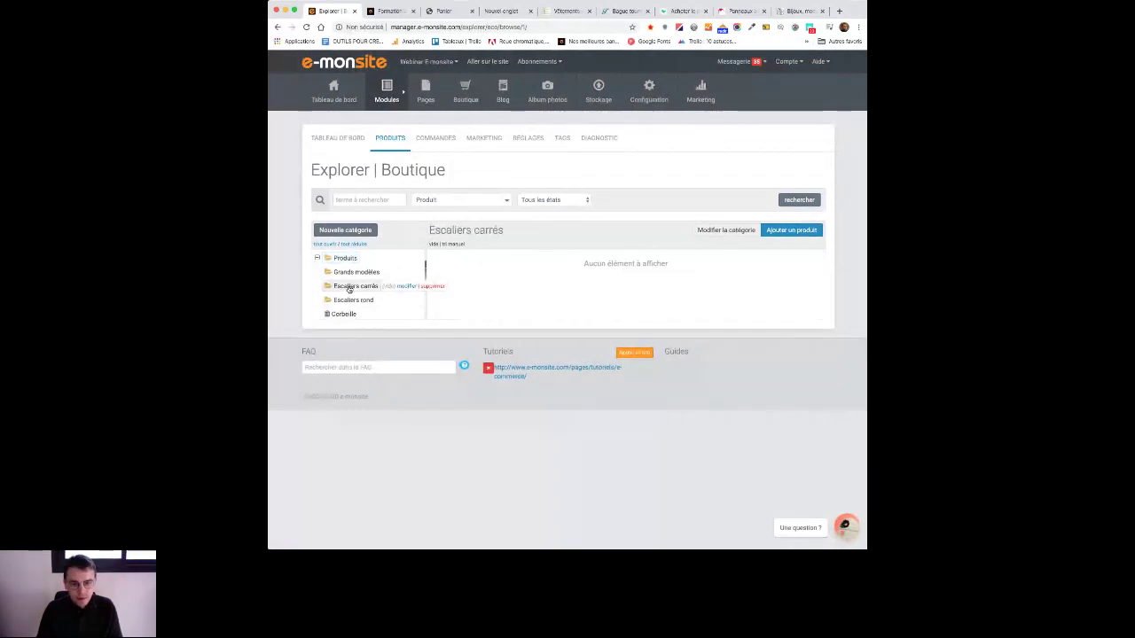
{"action": "left_click", "coordinate": [782, 234]}
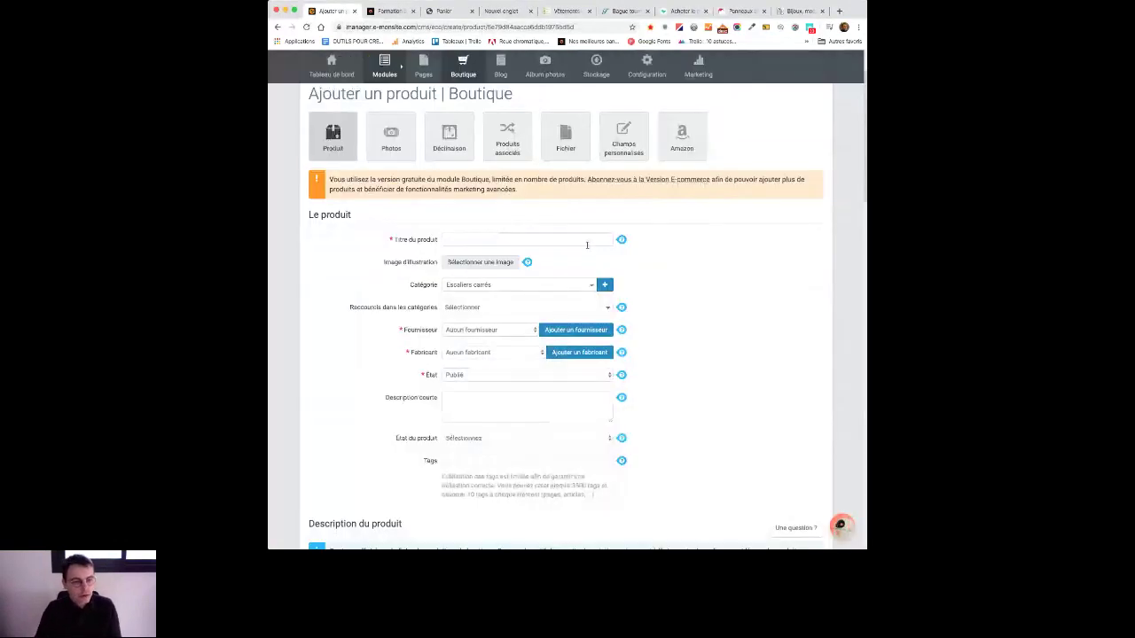
{"action": "left_click", "coordinate": [567, 240]}
{"action": "type", "text": "Escalier dan"}
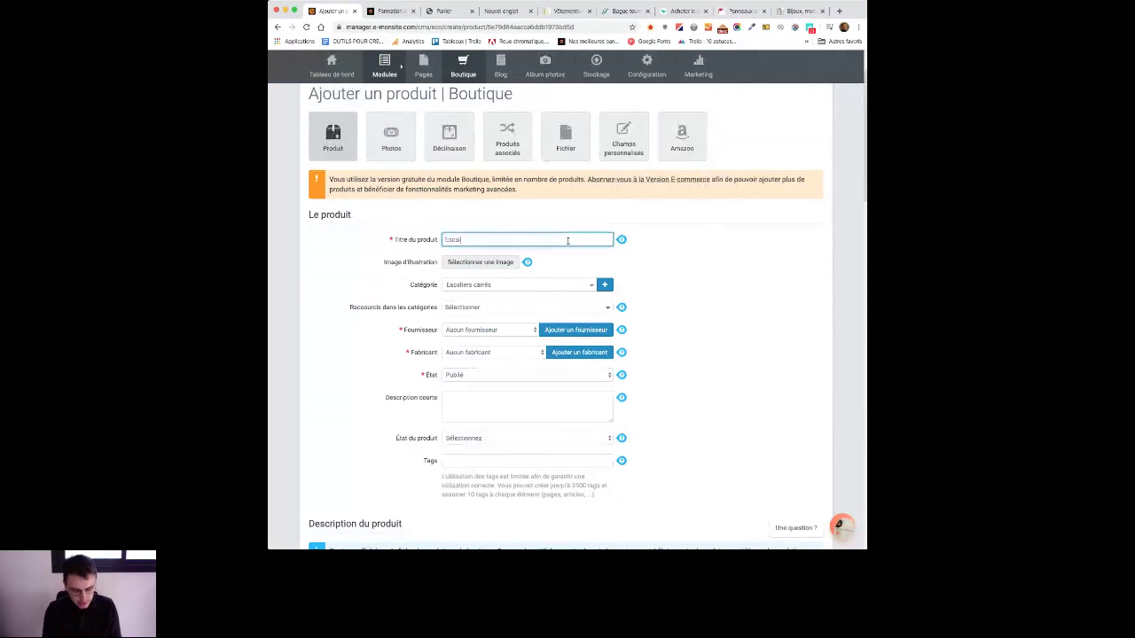
{"action": "type", "text": "gn d"}
{"action": "type", "text": "rrondis"}
{"action": "left_click", "coordinate": [818, 311]}
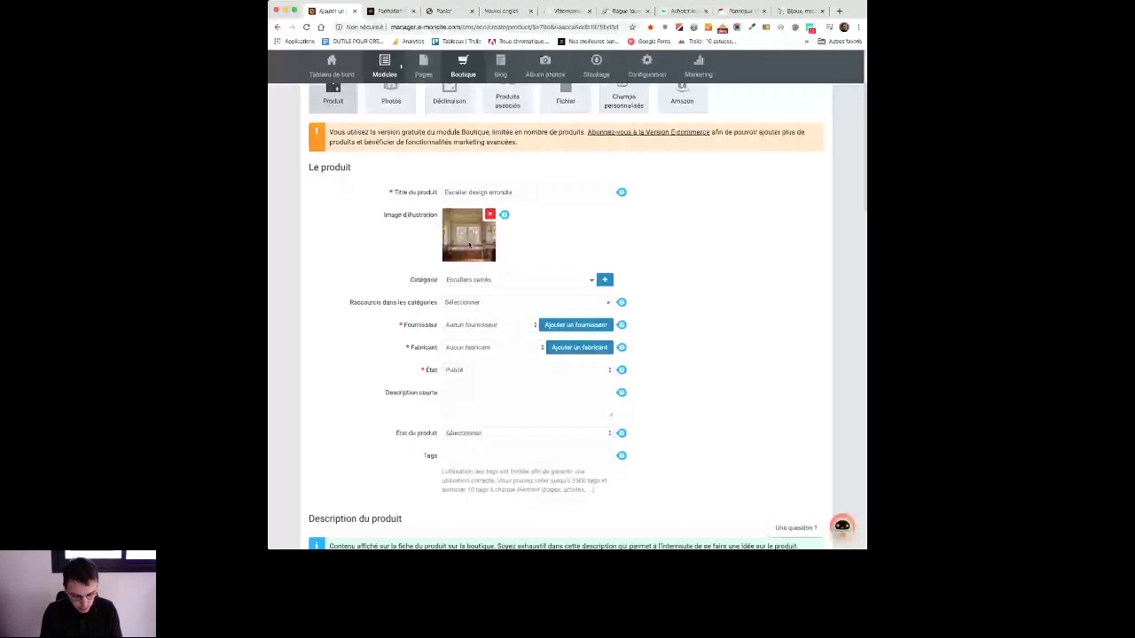
Step: Change the product title to "Baignoire design de luxe" and keep Escaliers carrés as its category
{"action": "left_click", "coordinate": [432, 194]}
{"action": "type", "text": "Balconne"}
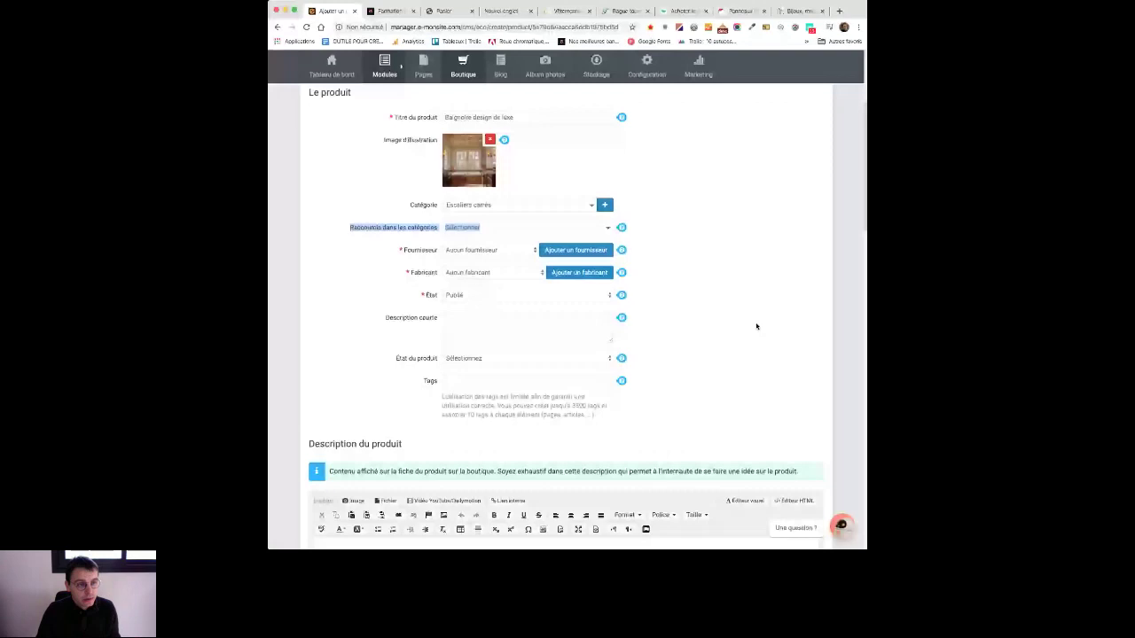
{"action": "scroll", "coordinate": [756, 326], "scroll_direction": "down", "scroll_amount": 1}
{"action": "left_click", "coordinate": [527, 143]}
{"action": "left_click", "coordinate": [584, 144]}
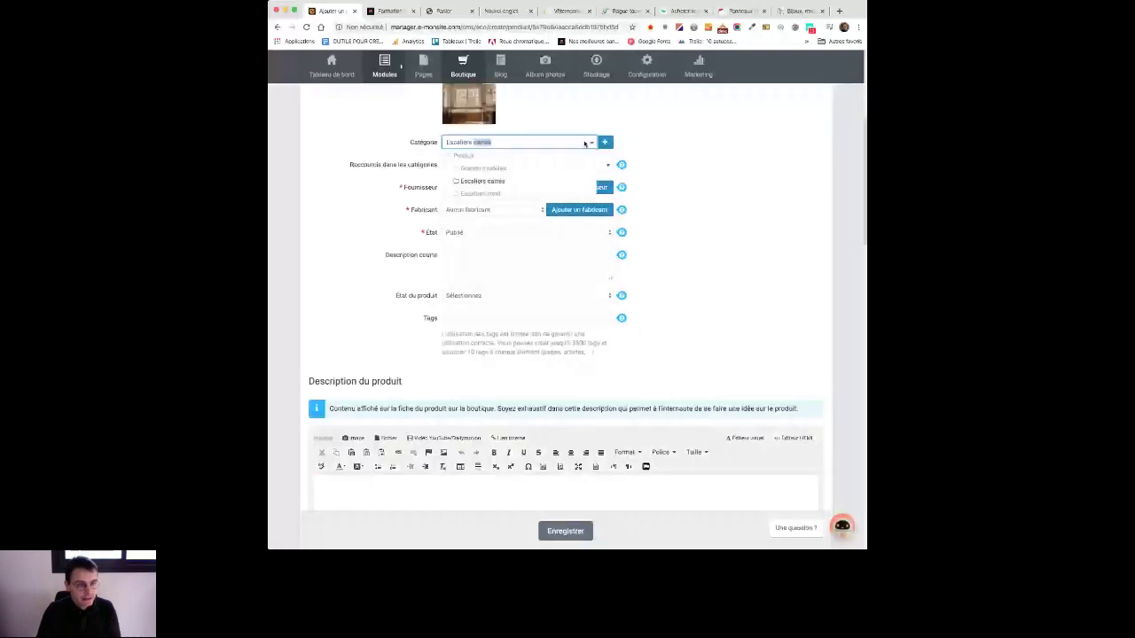
{"action": "left_click", "coordinate": [482, 181]}
Step: Examine the product form's supplier and manufacturer options along with its other general fields
{"action": "left_click", "coordinate": [478, 209]}
{"action": "left_click", "coordinate": [473, 187]}
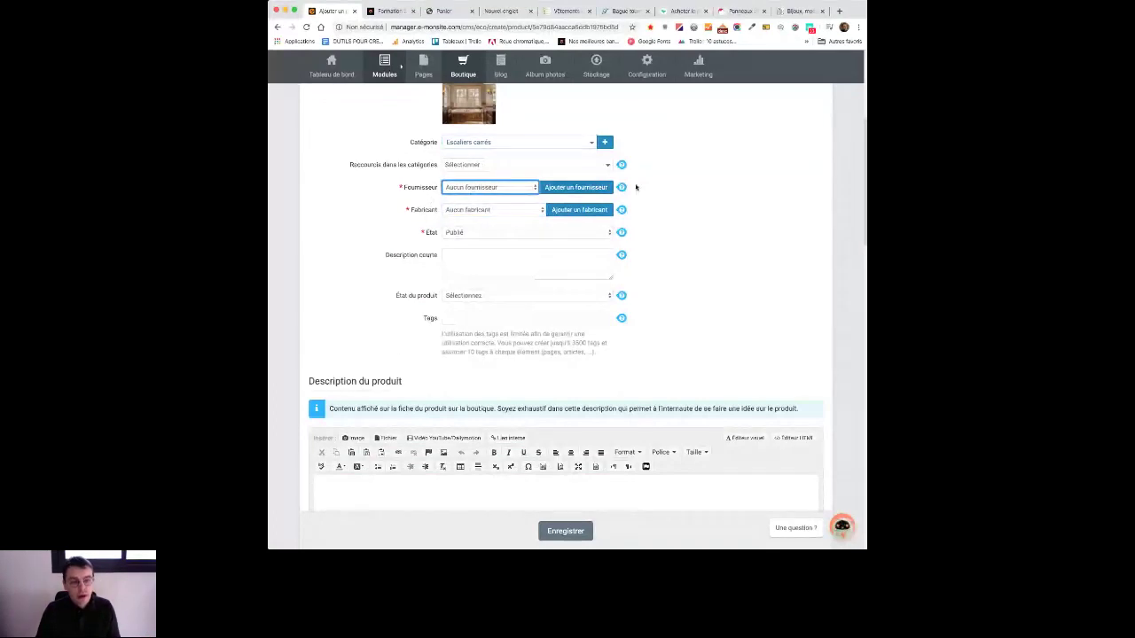
{"action": "left_click", "coordinate": [715, 225]}
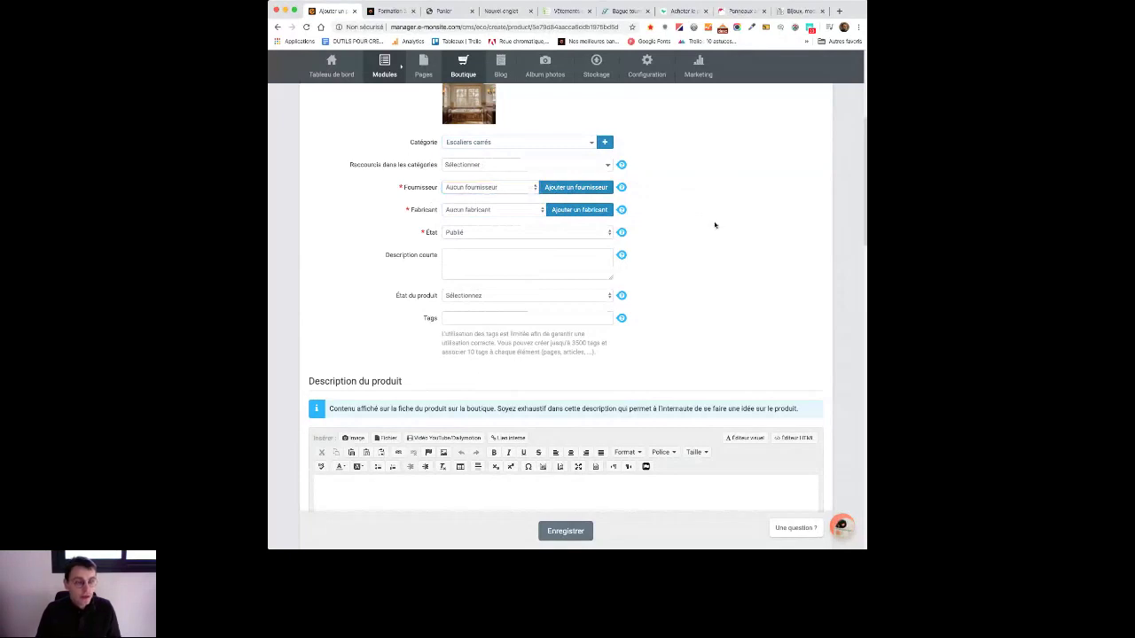
{"action": "scroll", "coordinate": [714, 225], "scroll_direction": "up", "scroll_amount": 2}
{"action": "triple_click", "coordinate": [722, 228]}
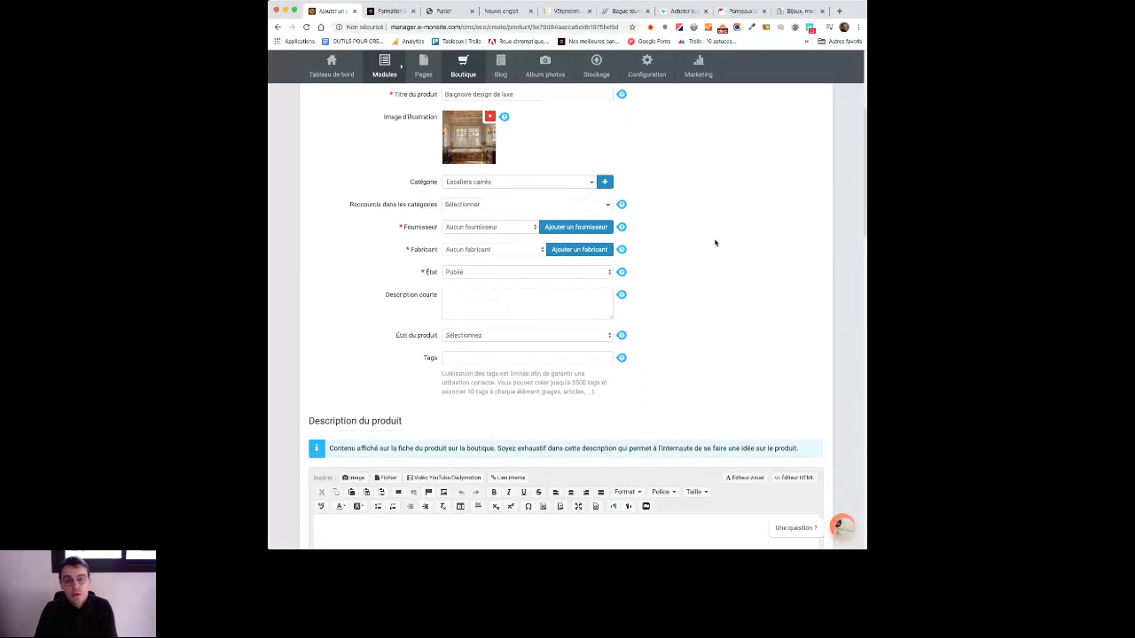
{"action": "scroll", "coordinate": [718, 242], "scroll_direction": "down", "scroll_amount": 1}
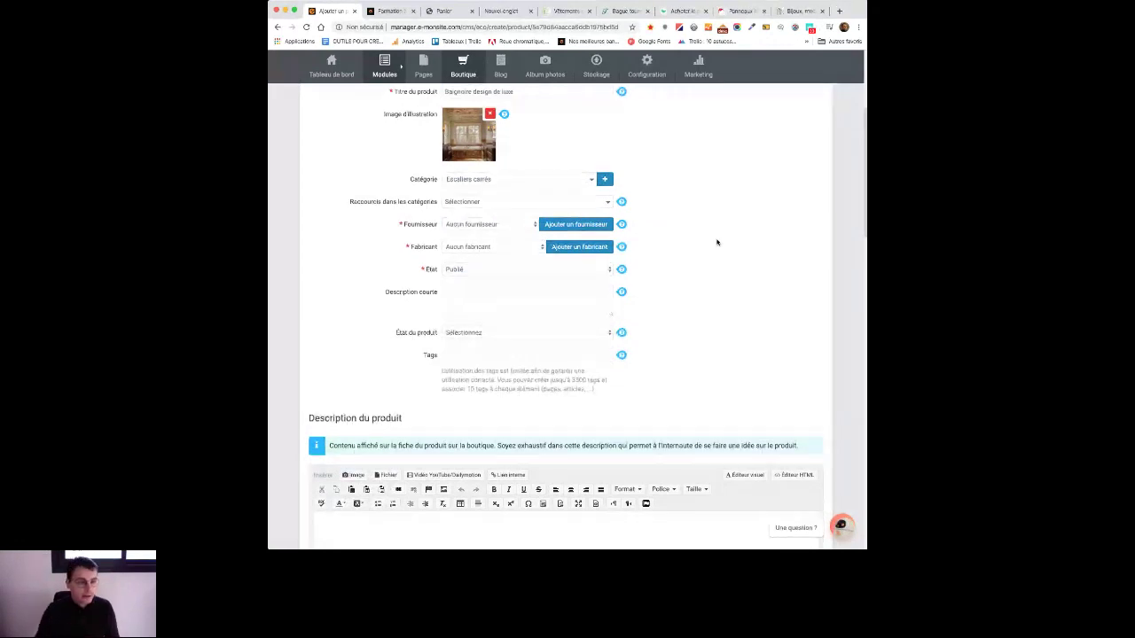
{"action": "left_click", "coordinate": [413, 248]}
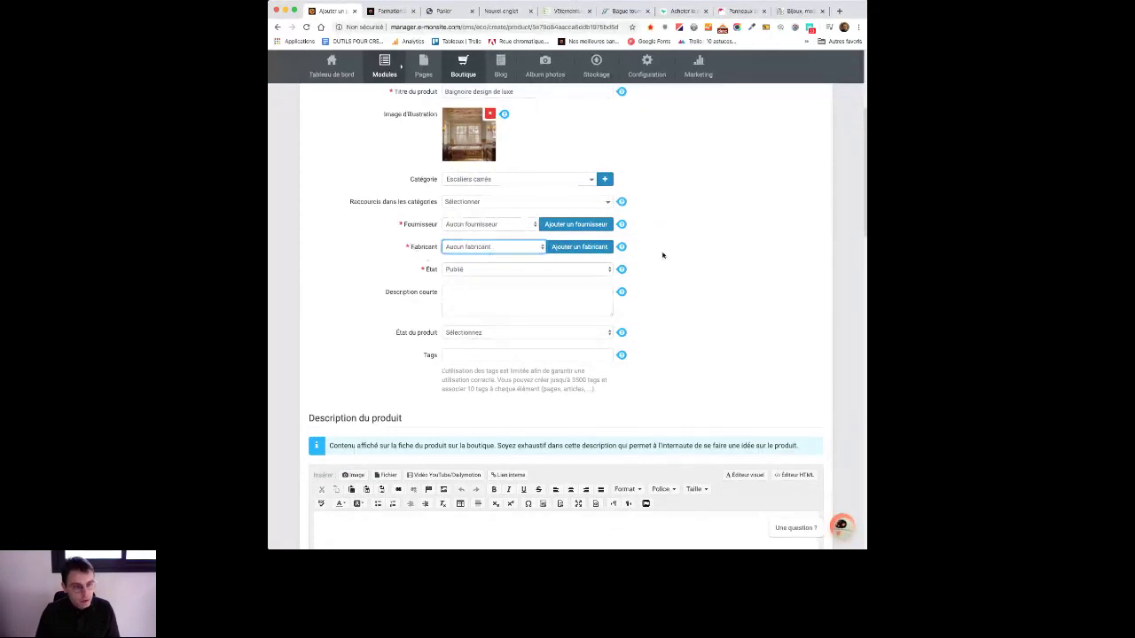
{"action": "left_click", "coordinate": [748, 271]}
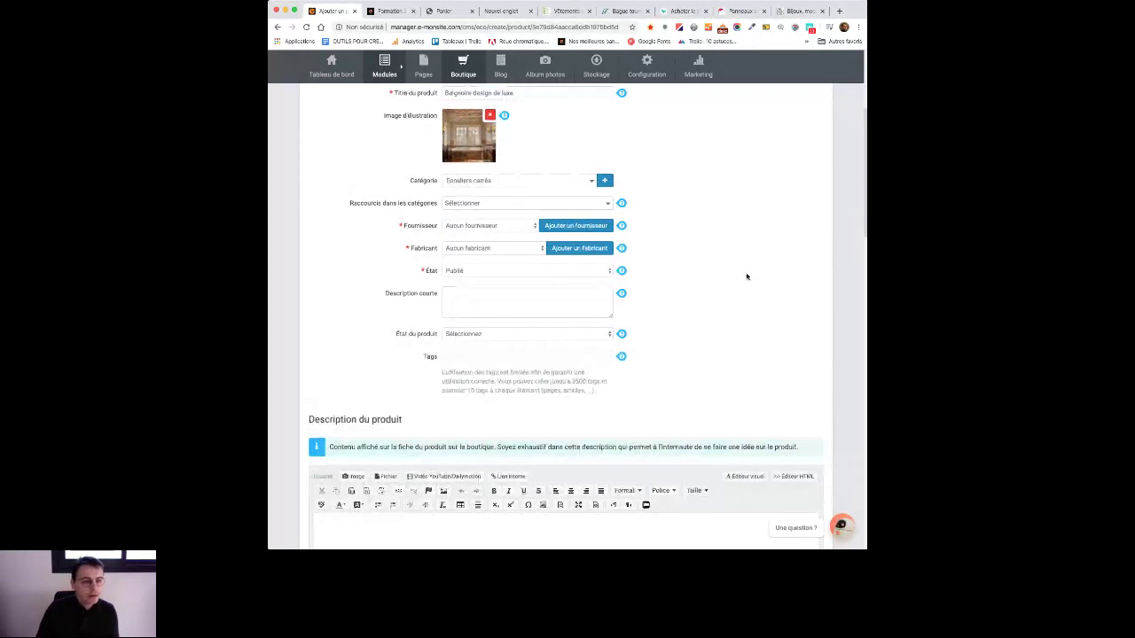
{"action": "left_click", "coordinate": [493, 252]}
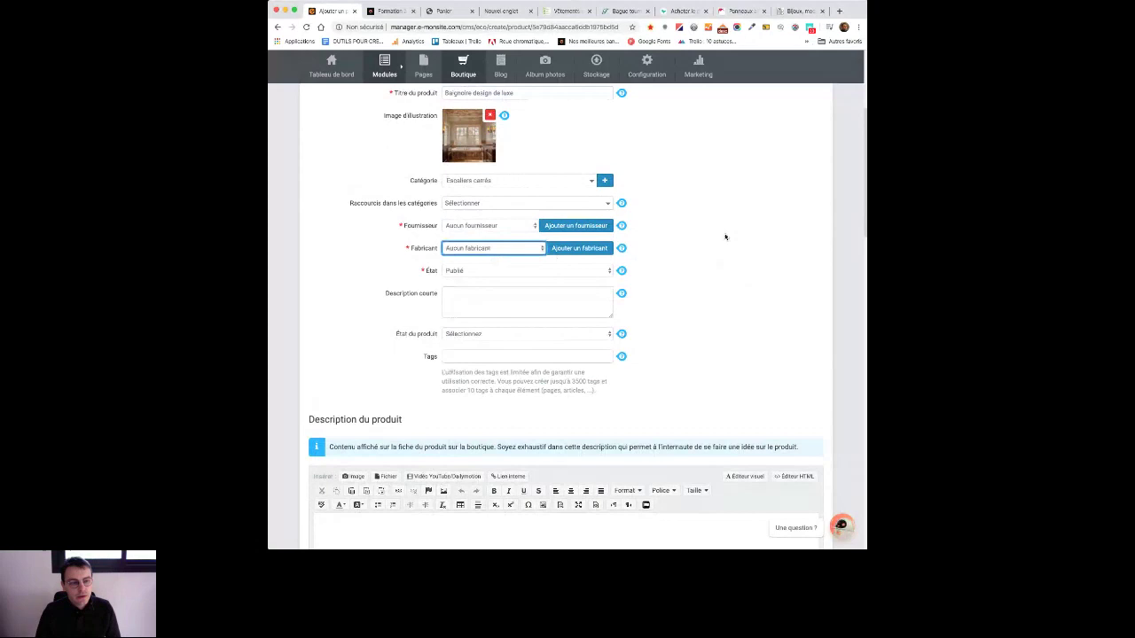
{"action": "scroll", "coordinate": [714, 221], "scroll_direction": "up", "scroll_amount": 2}
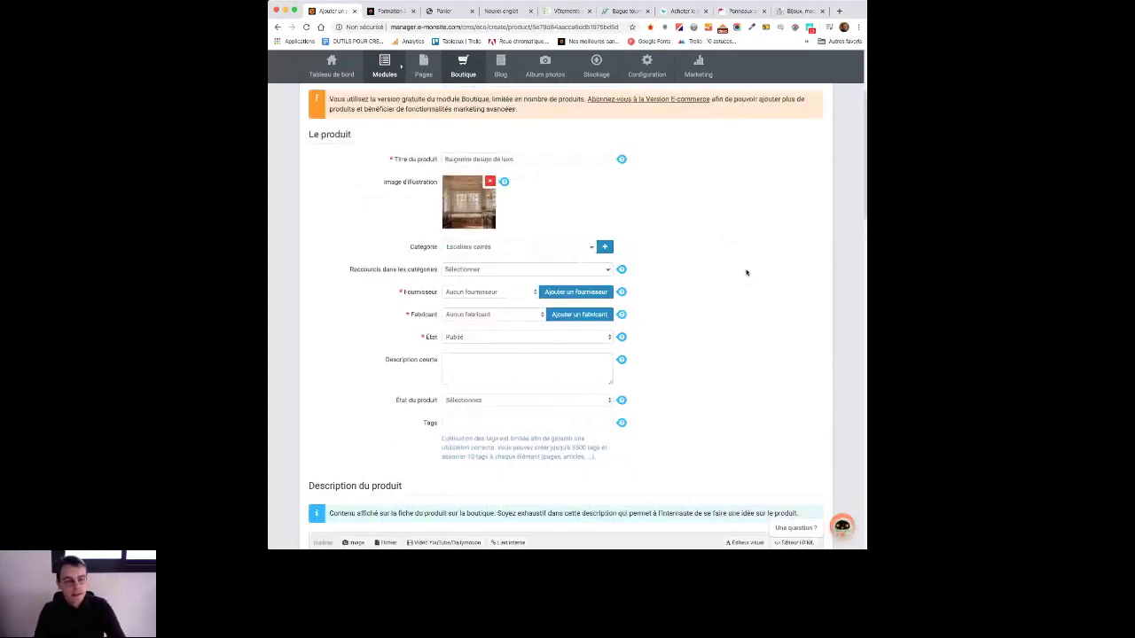
{"action": "scroll", "coordinate": [745, 272], "scroll_direction": "down", "scroll_amount": 1}
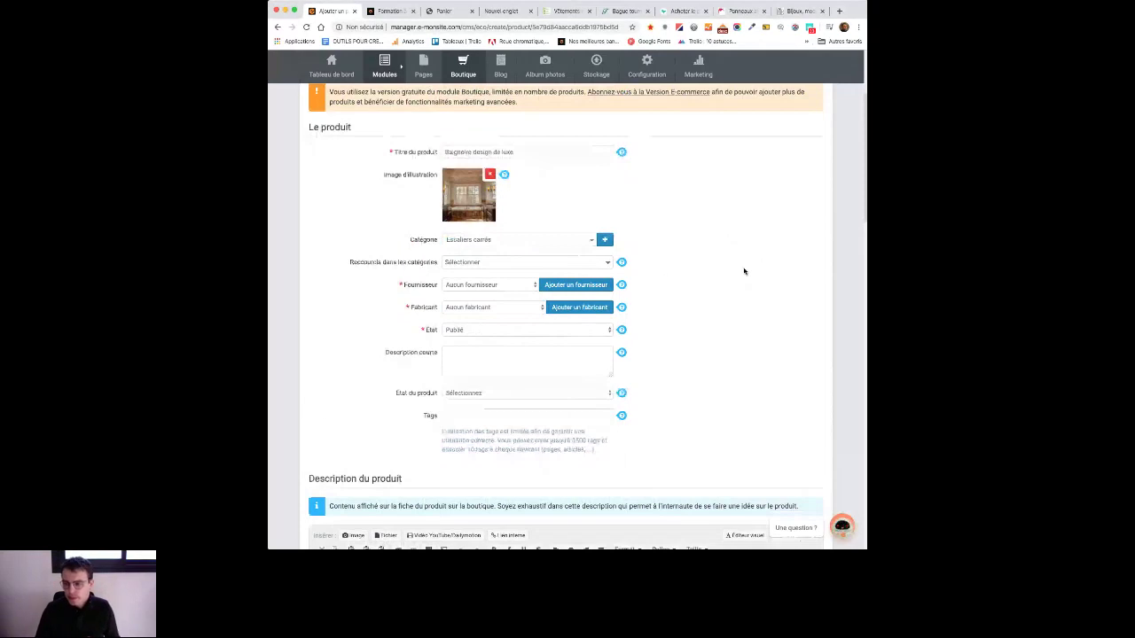
Step: Switch the product's État to Non publié and back to Publié
{"action": "scroll", "coordinate": [744, 271], "scroll_direction": "down", "scroll_amount": 1}
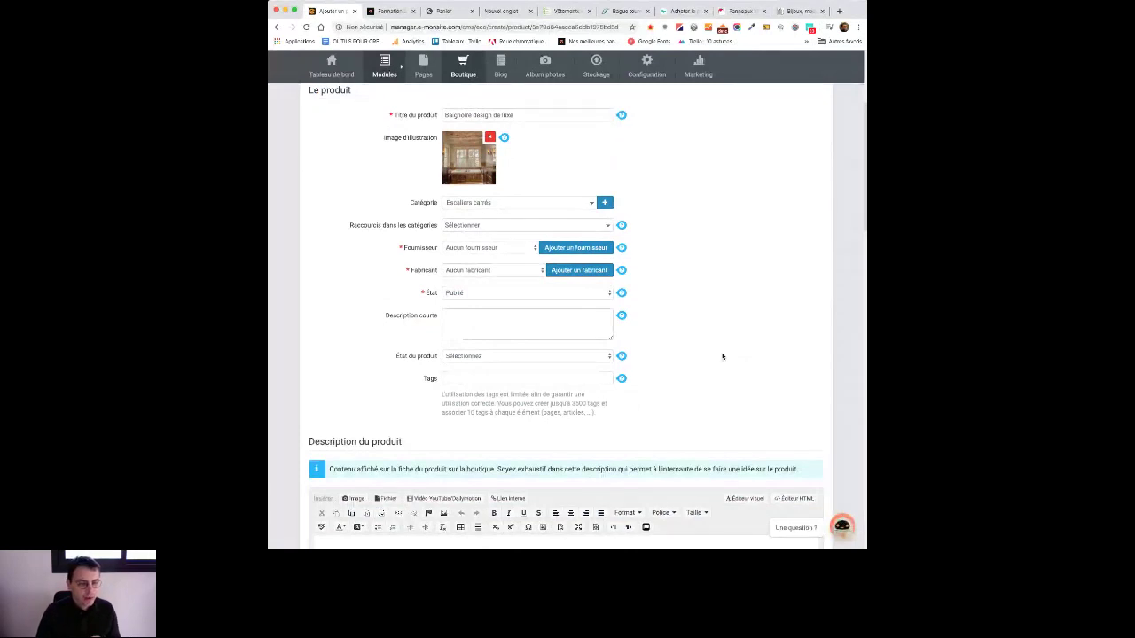
{"action": "scroll", "coordinate": [723, 356], "scroll_direction": "down", "scroll_amount": 1}
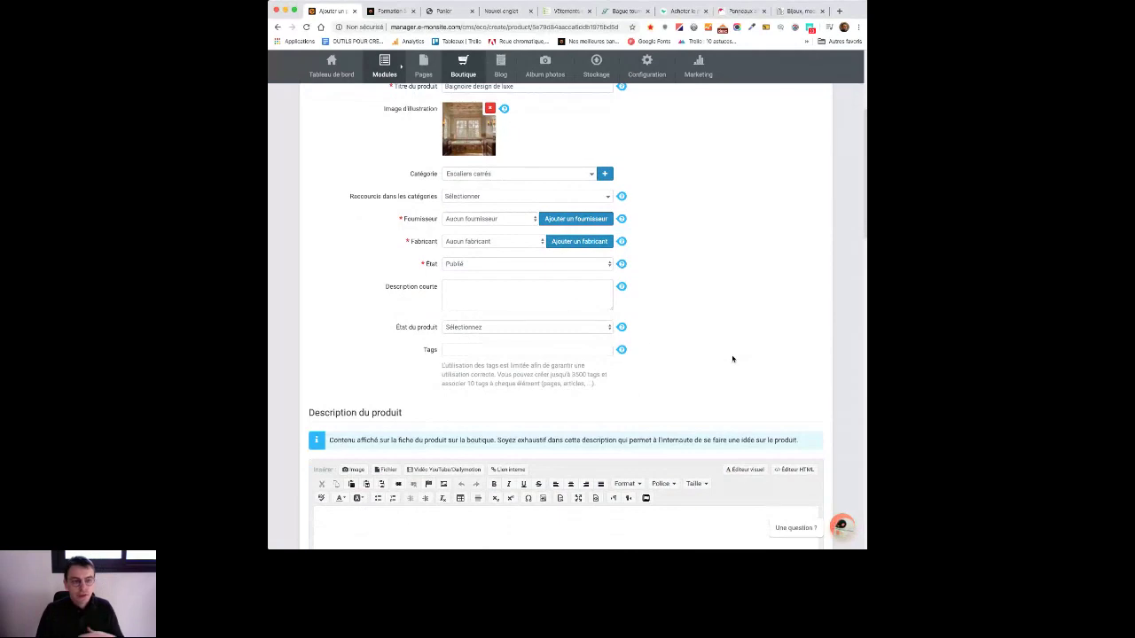
{"action": "scroll", "coordinate": [732, 358], "scroll_direction": "up", "scroll_amount": 3}
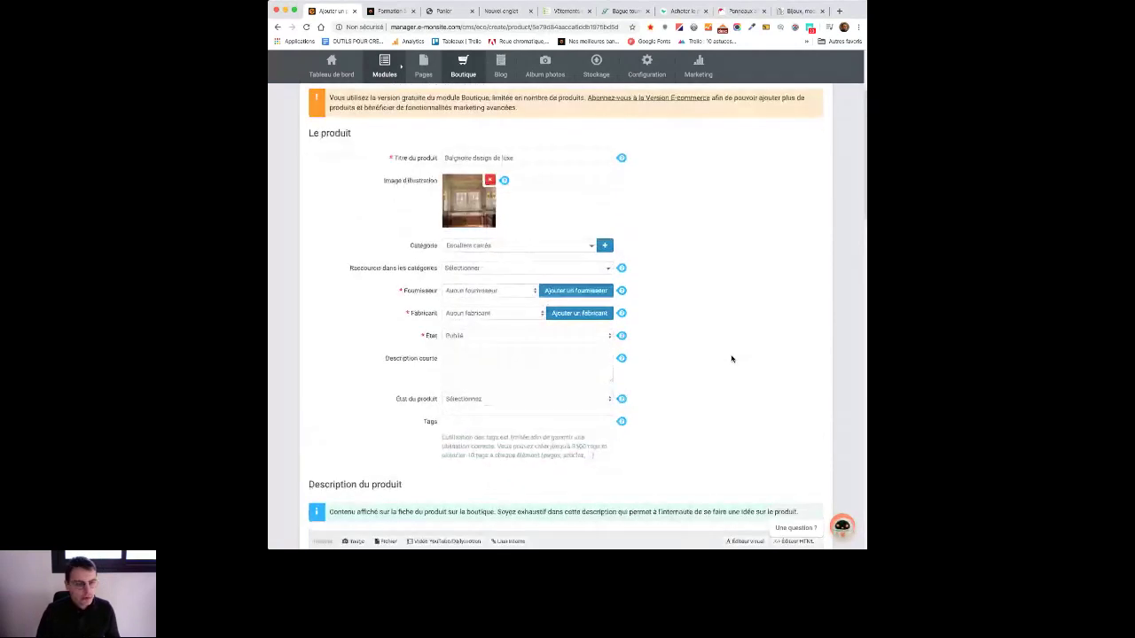
{"action": "scroll", "coordinate": [732, 358], "scroll_direction": "down", "scroll_amount": 2}
{"action": "left_click", "coordinate": [451, 277]}
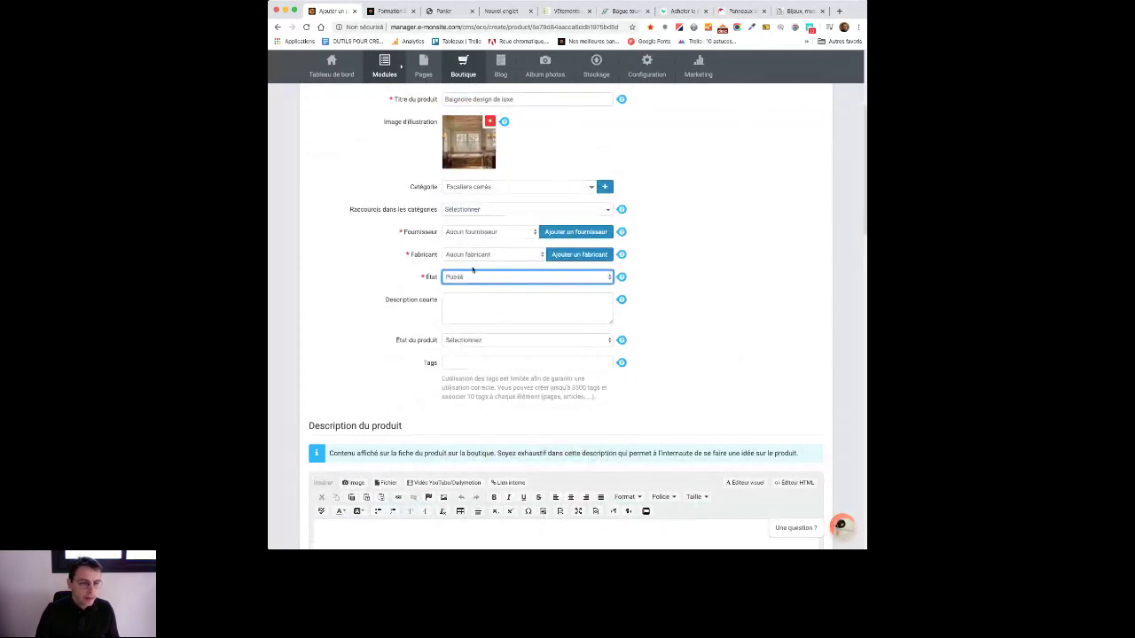
{"action": "left_click", "coordinate": [471, 270]}
{"action": "left_click", "coordinate": [712, 344]}
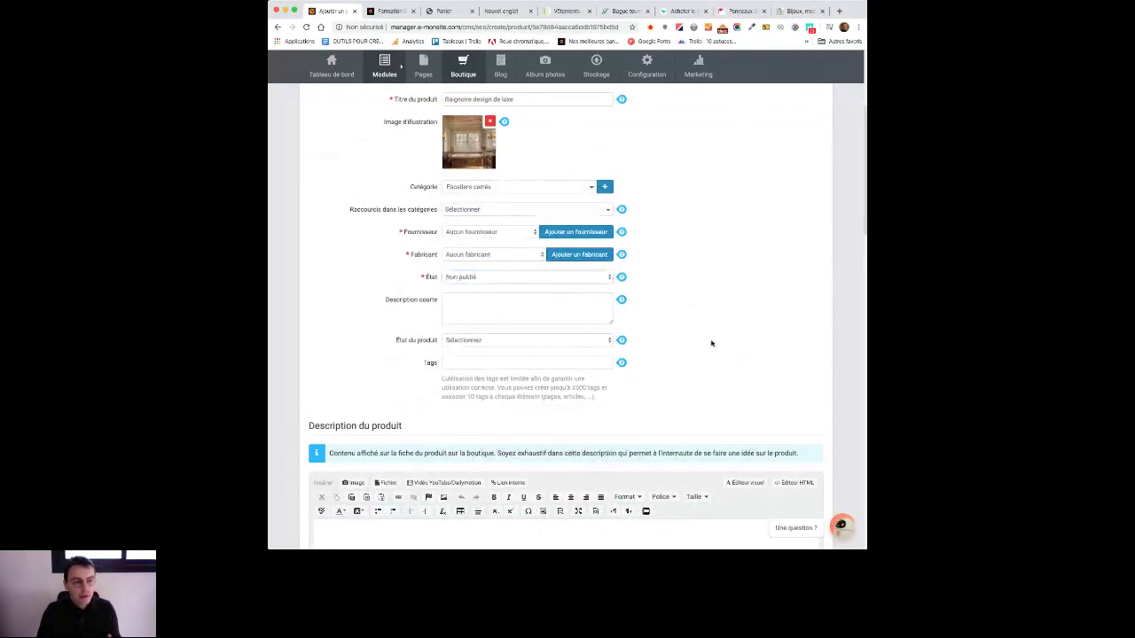
{"action": "scroll", "coordinate": [711, 343], "scroll_direction": "down", "scroll_amount": 1}
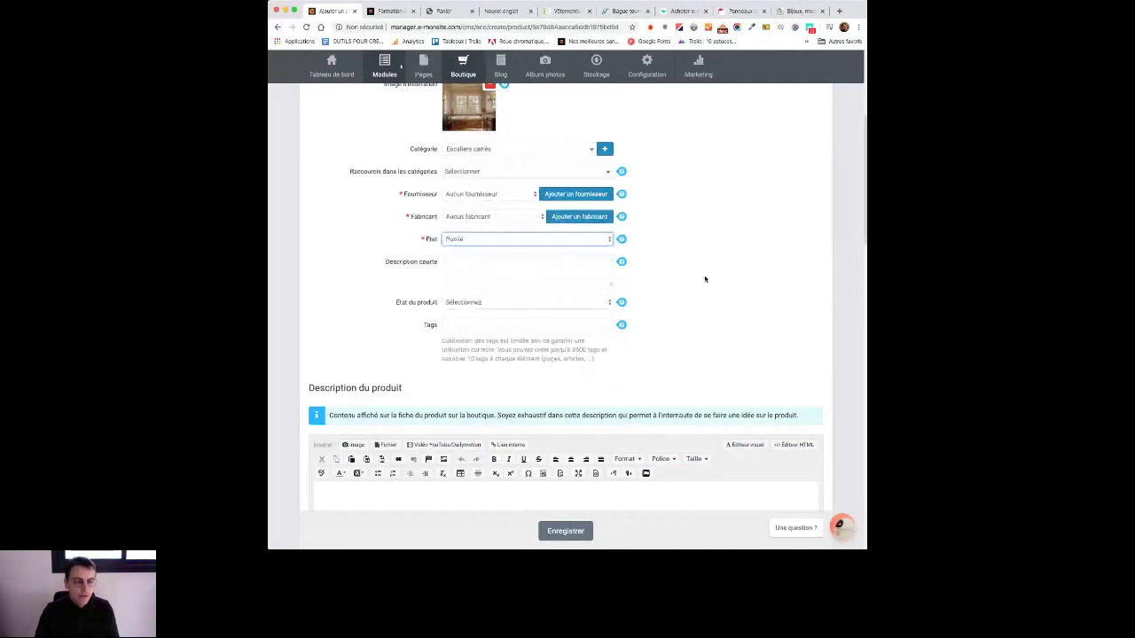
{"action": "scroll", "coordinate": [722, 310], "scroll_direction": "up", "scroll_amount": 1}
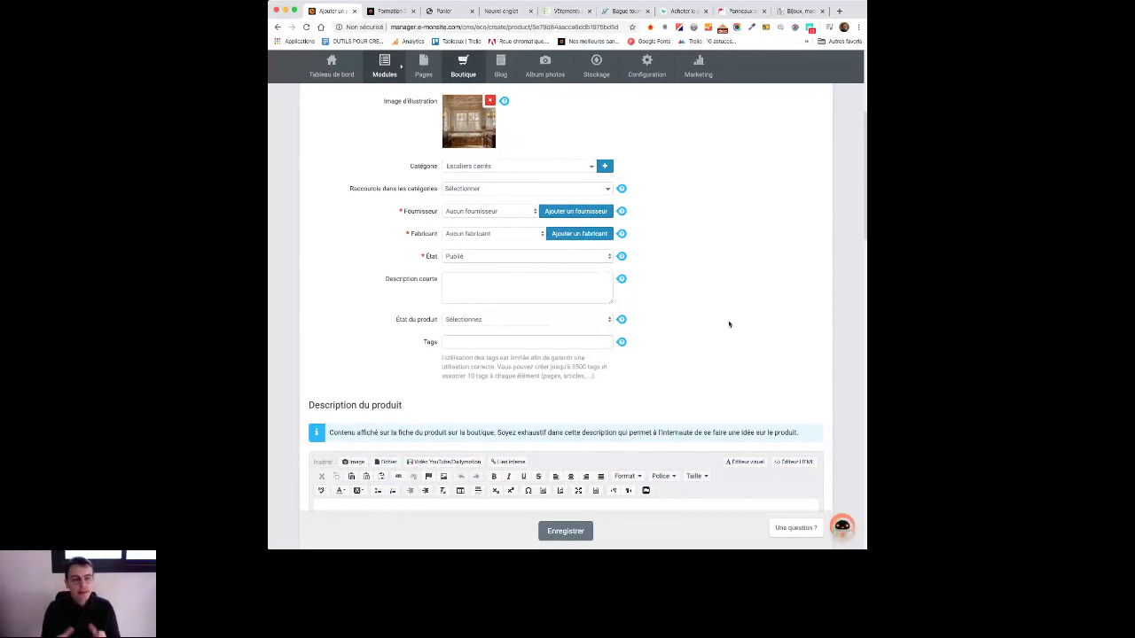
Step: Change the product's publication state to Non publié once more and restore Publié
{"action": "left_click", "coordinate": [524, 221]}
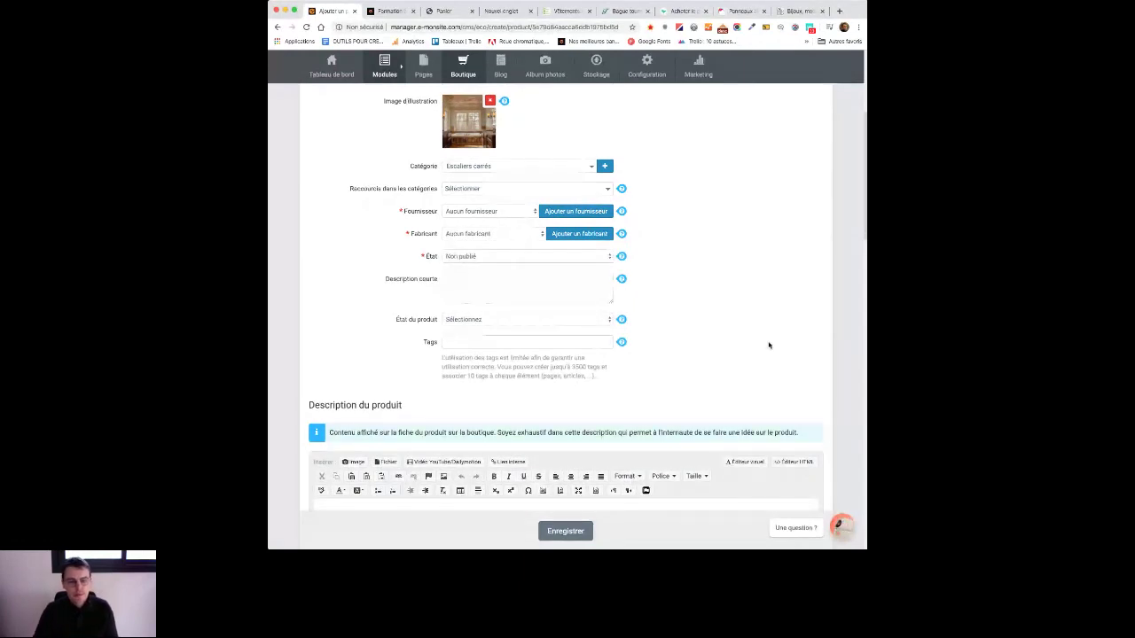
{"action": "scroll", "coordinate": [768, 345], "scroll_direction": "up", "scroll_amount": 1}
{"action": "left_click", "coordinate": [490, 272]}
{"action": "left_click", "coordinate": [772, 330]}
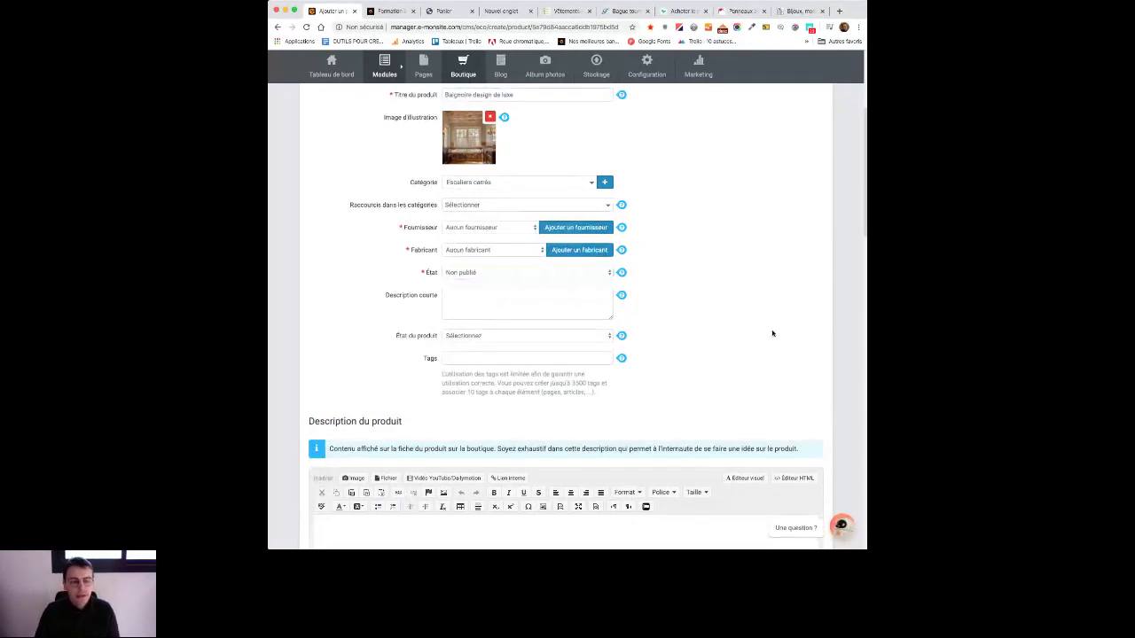
{"action": "scroll", "coordinate": [772, 334], "scroll_direction": "down", "scroll_amount": 1}
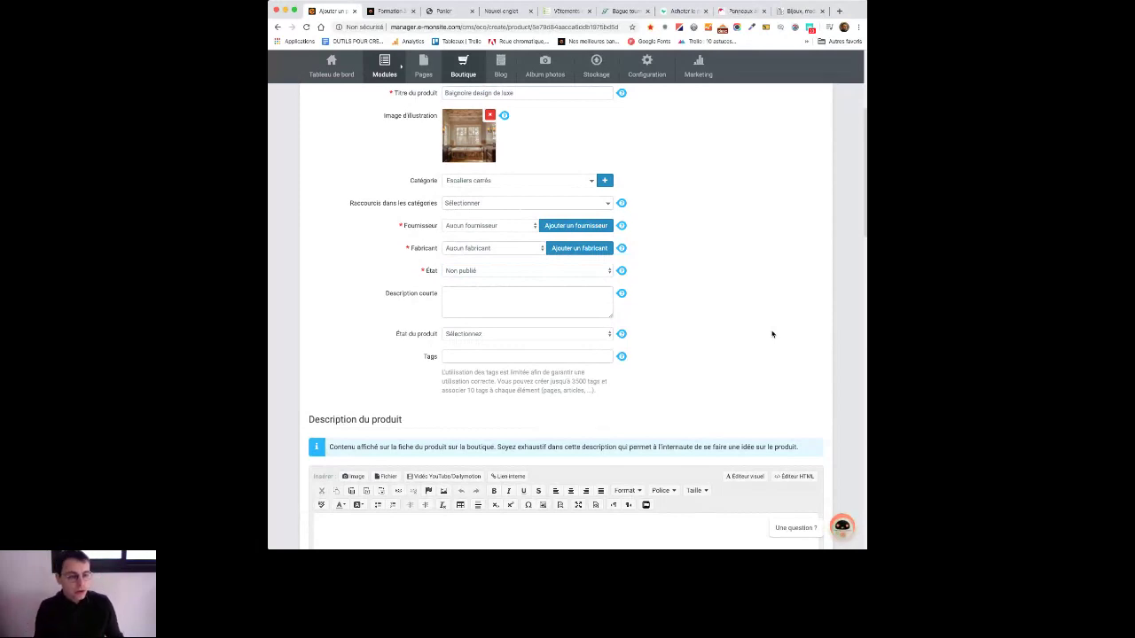
{"action": "left_click", "coordinate": [592, 273]}
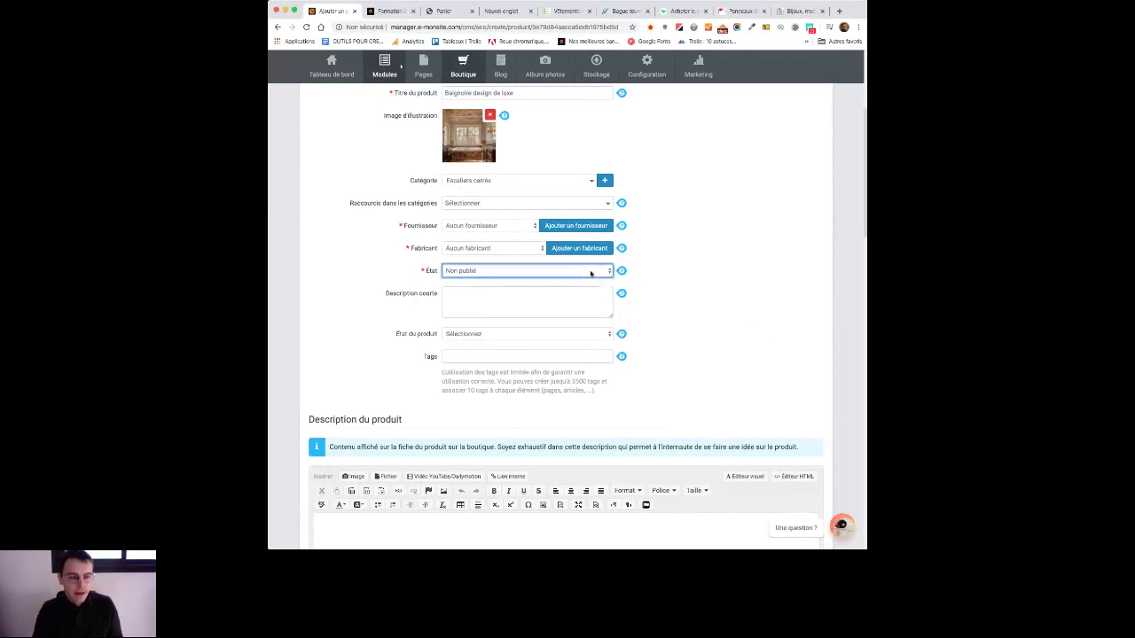
{"action": "left_click", "coordinate": [592, 282]}
{"action": "left_click", "coordinate": [731, 321]}
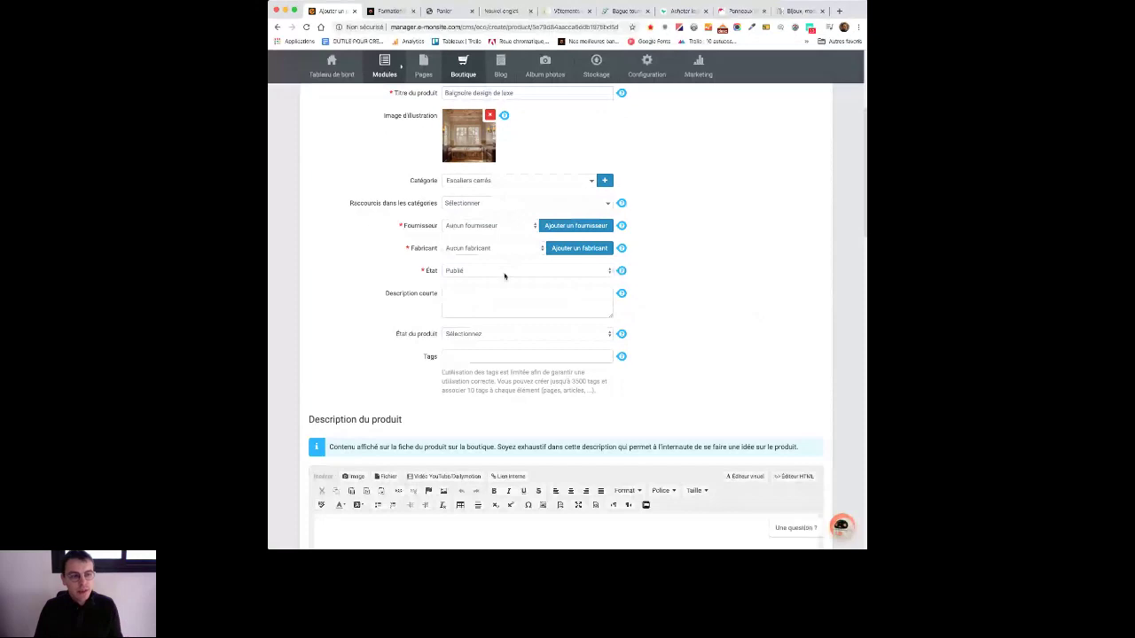
Step: Examine the product form's short description, product condition and tags fields, along with the Description du produit editor
{"action": "scroll", "coordinate": [766, 373], "scroll_direction": "down", "scroll_amount": 1}
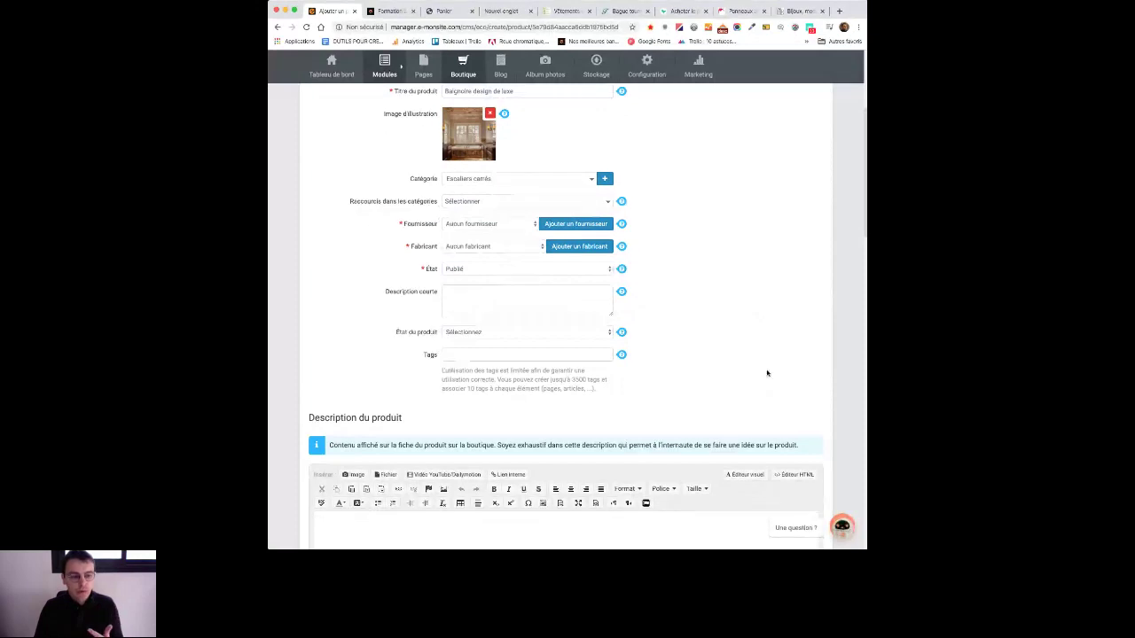
{"action": "scroll", "coordinate": [767, 374], "scroll_direction": "down", "scroll_amount": 2}
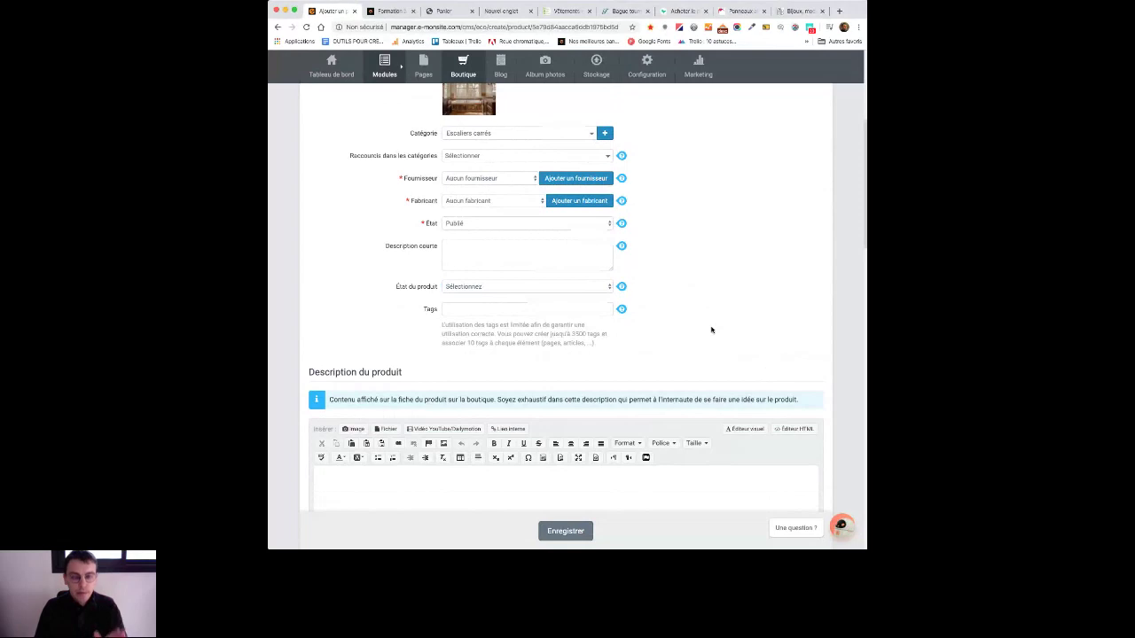
{"action": "left_click", "coordinate": [530, 243]}
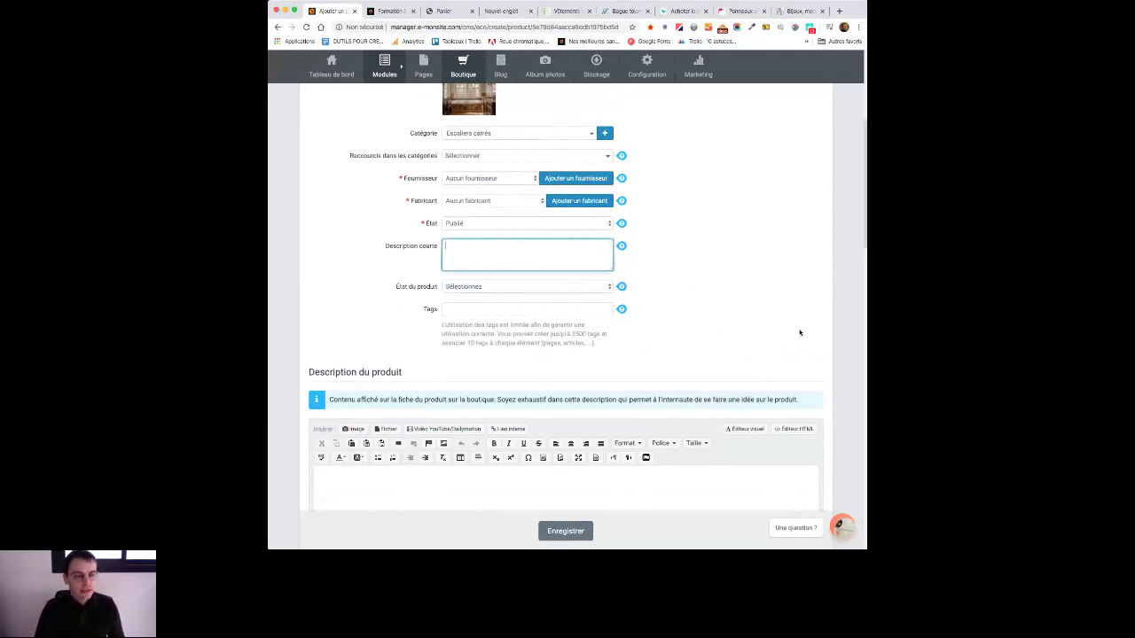
{"action": "mouse_move", "coordinate": [621, 245]}
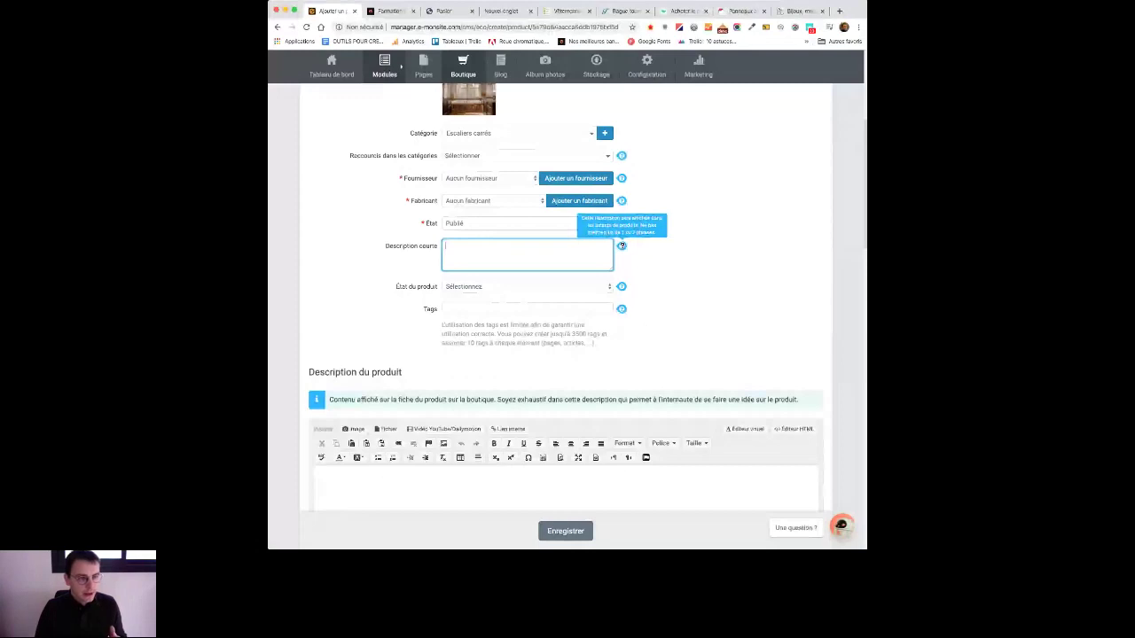
{"action": "scroll", "coordinate": [683, 145], "scroll_direction": "down", "scroll_amount": 3}
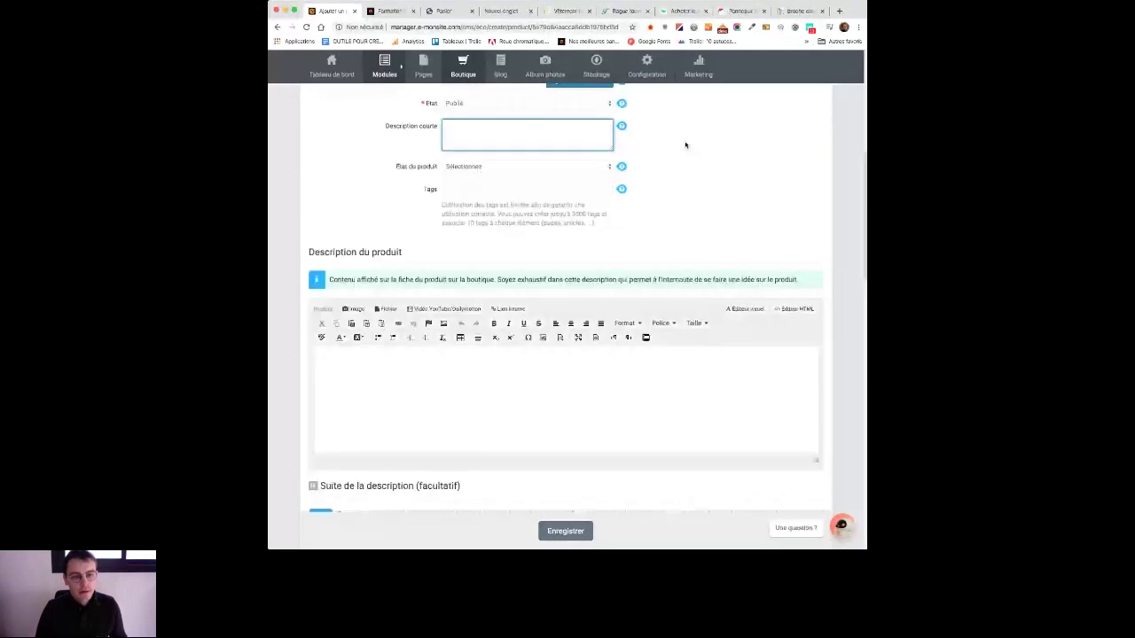
{"action": "left_click", "coordinate": [568, 167]}
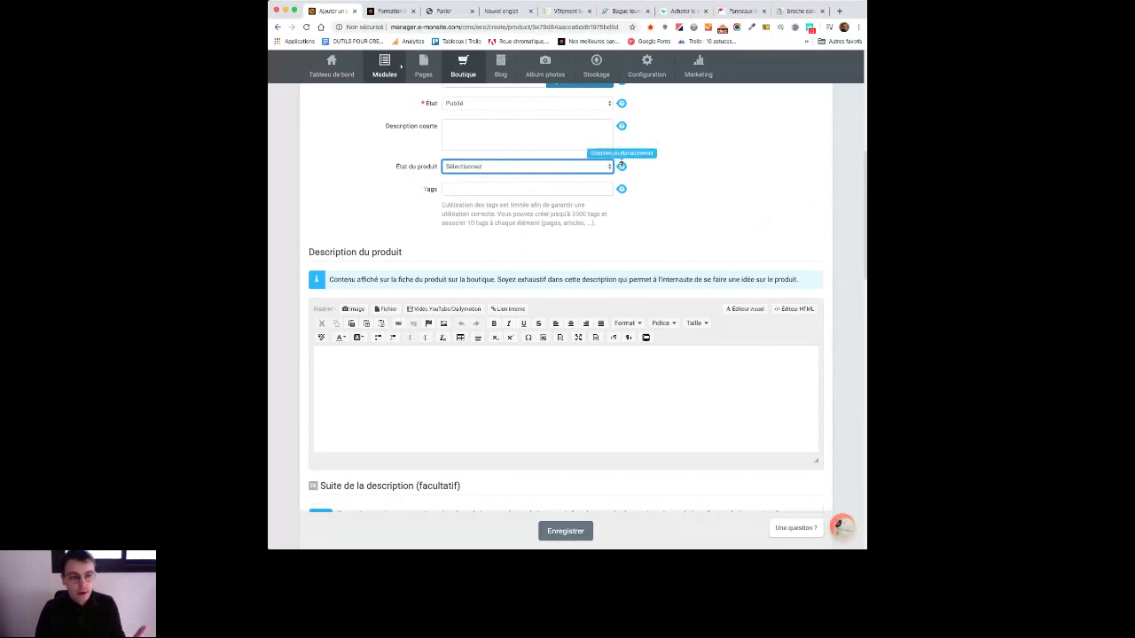
{"action": "left_click", "coordinate": [713, 188]}
{"action": "scroll", "coordinate": [567, 186], "scroll_direction": "down", "scroll_amount": 1}
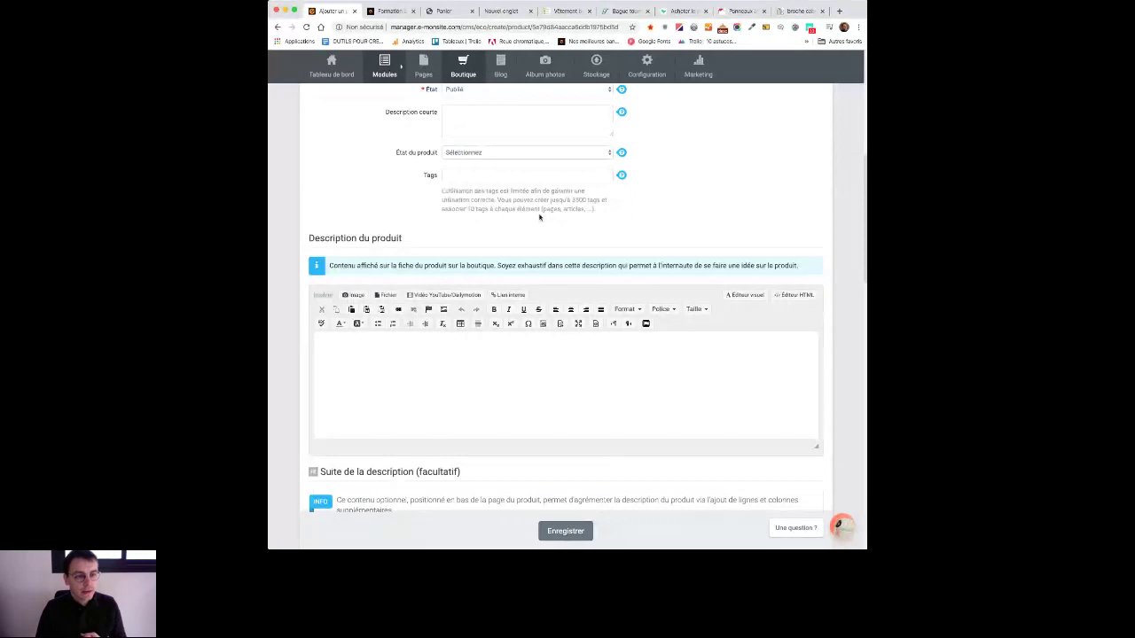
{"action": "scroll", "coordinate": [539, 216], "scroll_direction": "down", "scroll_amount": 1}
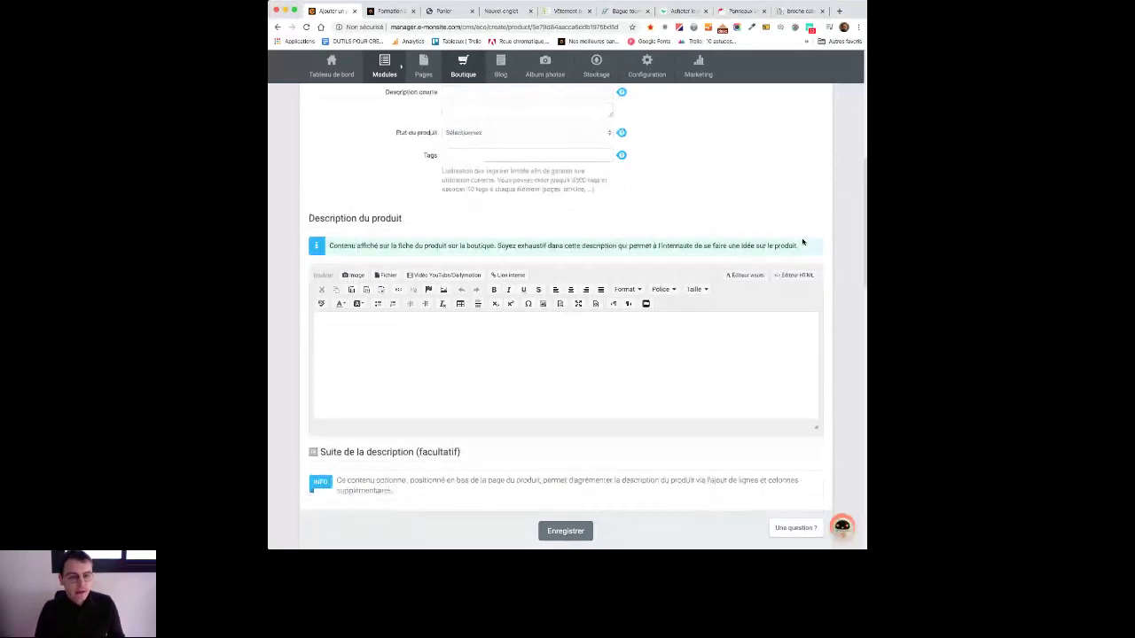
{"action": "scroll", "coordinate": [780, 221], "scroll_direction": "down", "scroll_amount": 2}
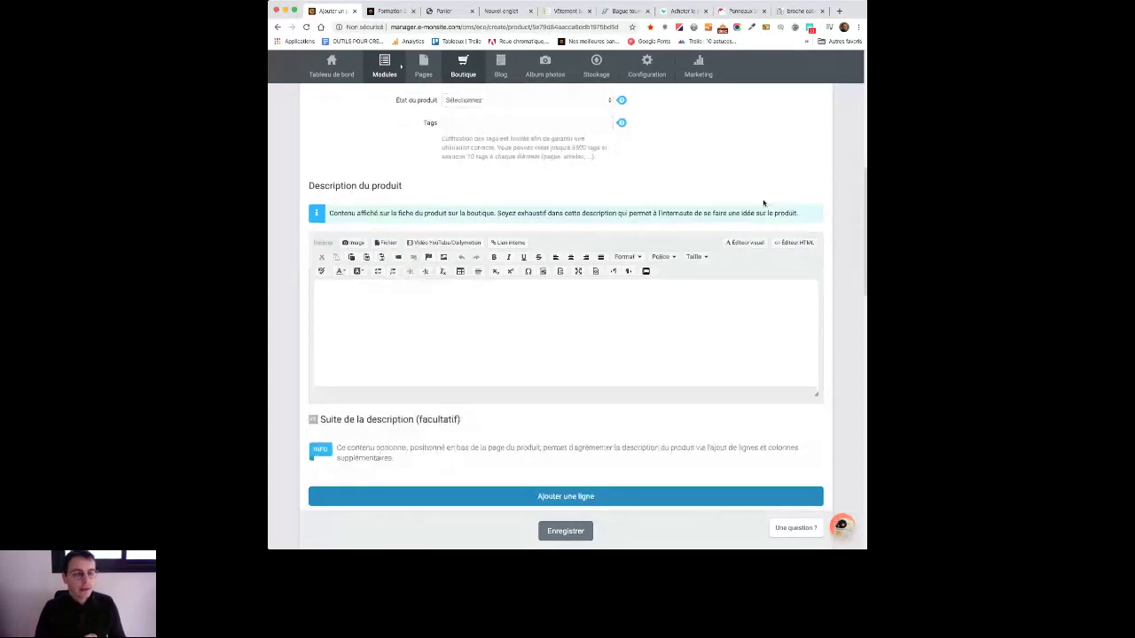
{"action": "scroll", "coordinate": [636, 306], "scroll_direction": "up", "scroll_amount": 5}
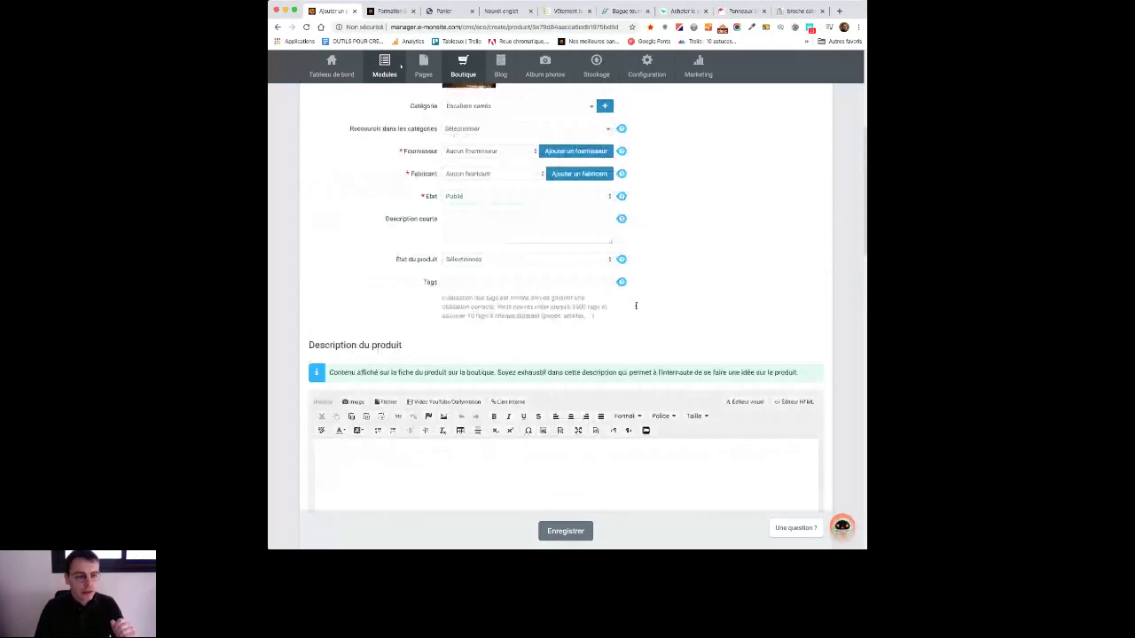
Step: Add a row with two columns in the optional Suite de la description section
{"action": "scroll", "coordinate": [636, 306], "scroll_direction": "down", "scroll_amount": 2}
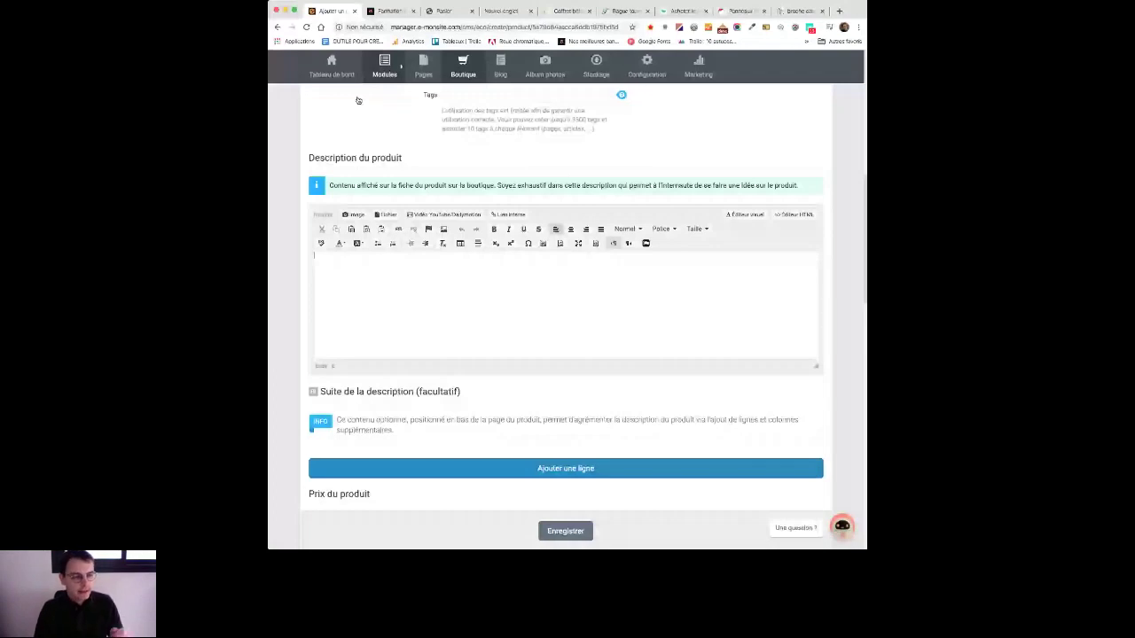
{"action": "left_click", "coordinate": [718, 468]}
{"action": "left_click", "coordinate": [810, 418]}
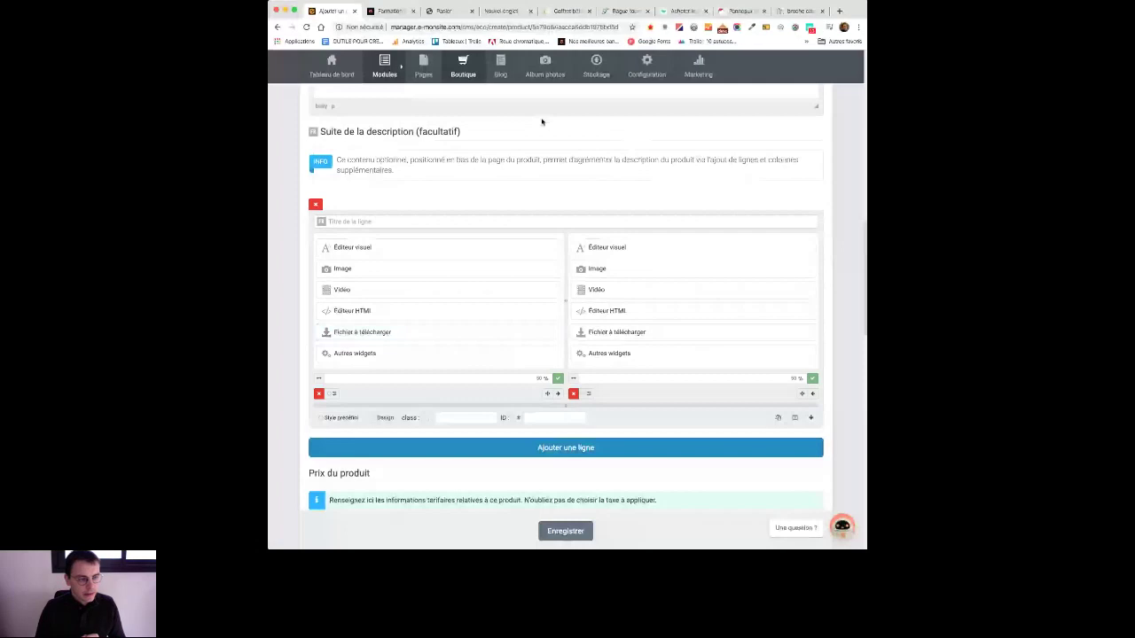
Step: Review the new row's predefined styles and design options, and view The Green Dressing product page's collapsible sections as an example
{"action": "scroll", "coordinate": [337, 388], "scroll_direction": "down", "scroll_amount": 1}
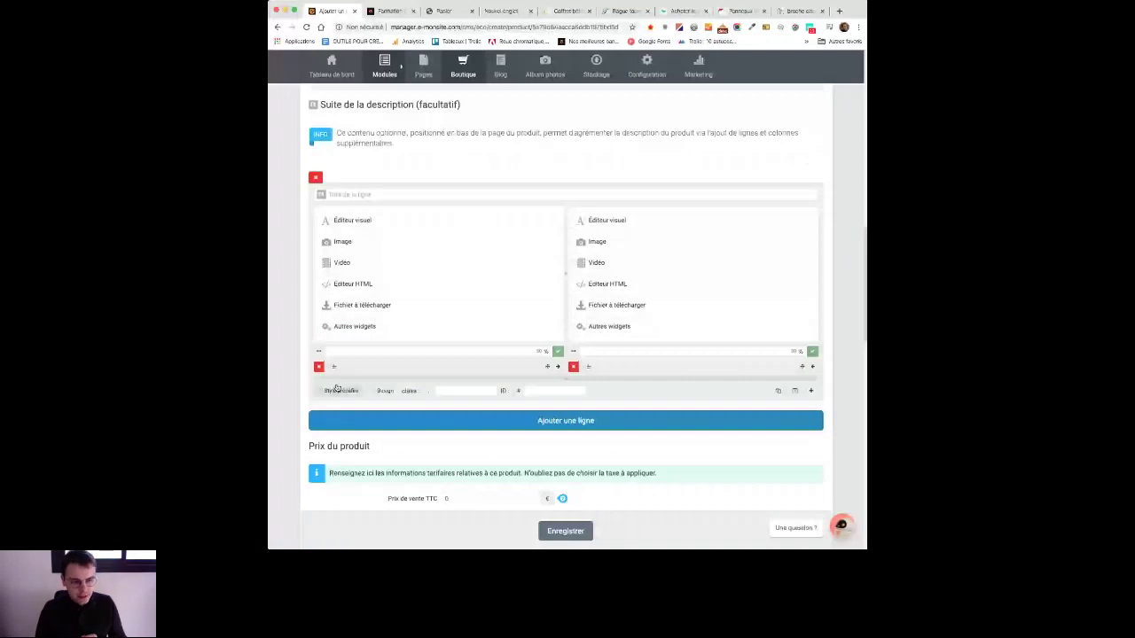
{"action": "left_click", "coordinate": [340, 390]}
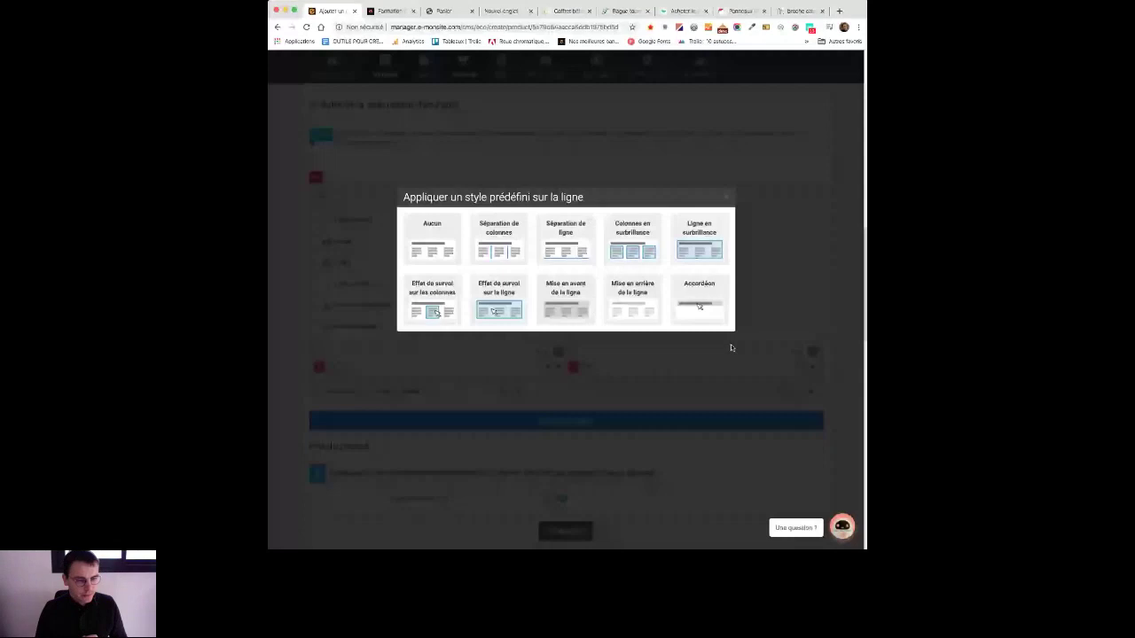
{"action": "left_click", "coordinate": [731, 348]}
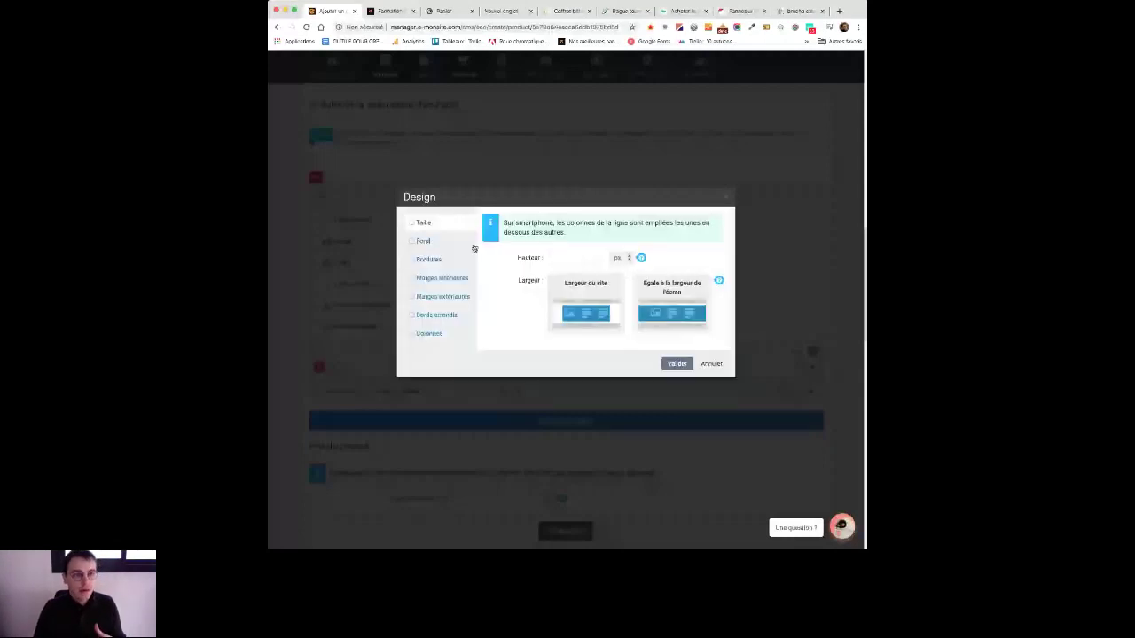
{"action": "key", "text": "Escape"}
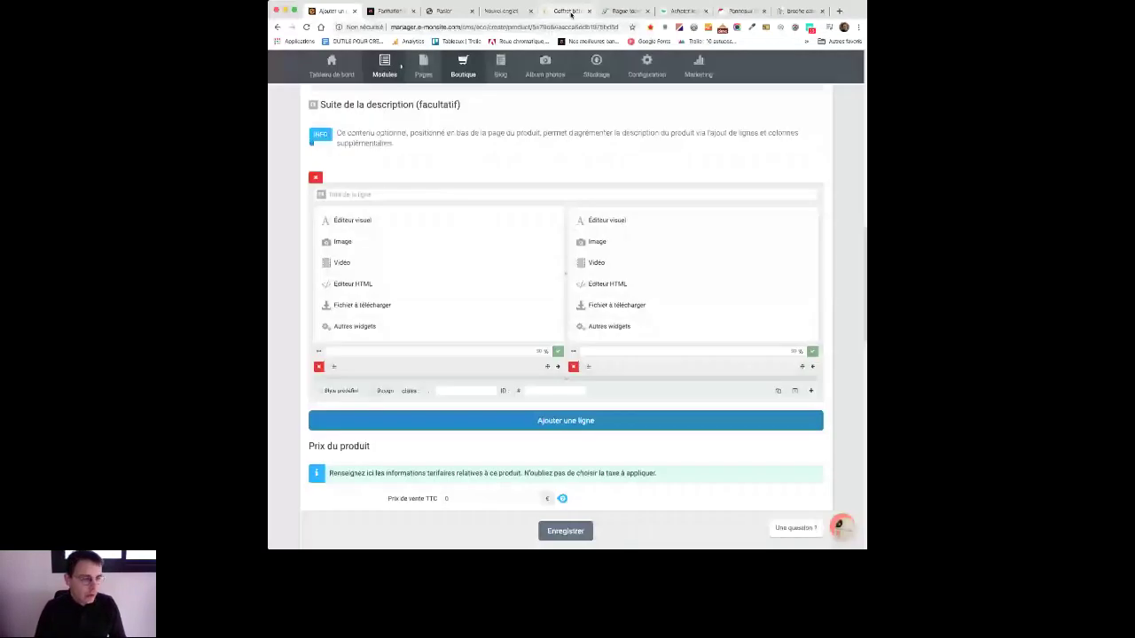
{"action": "left_click", "coordinate": [571, 13]}
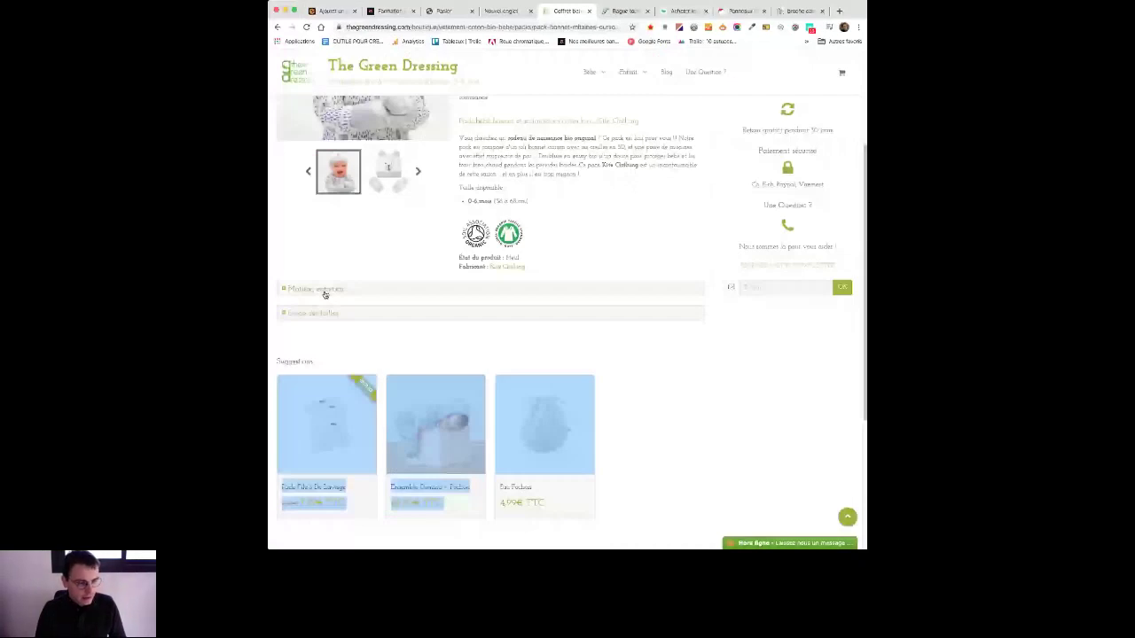
Step: Back in the product form, apply the Accordéon style to the row and reduce it to one column with a visual editor
{"action": "key", "text": "super+1"}
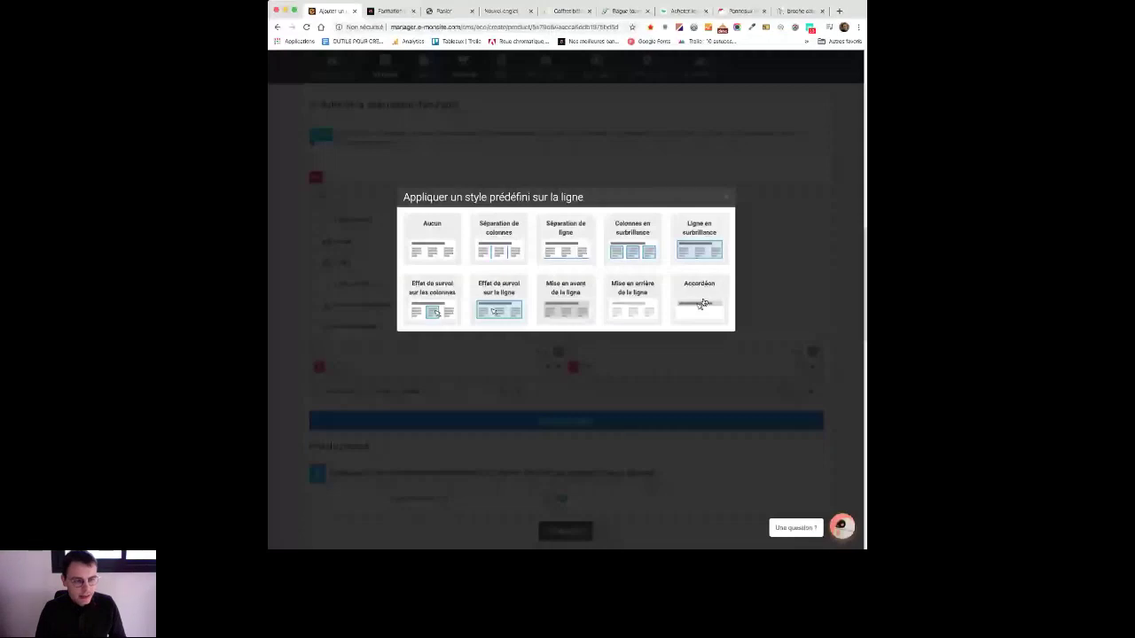
{"action": "left_click", "coordinate": [702, 304]}
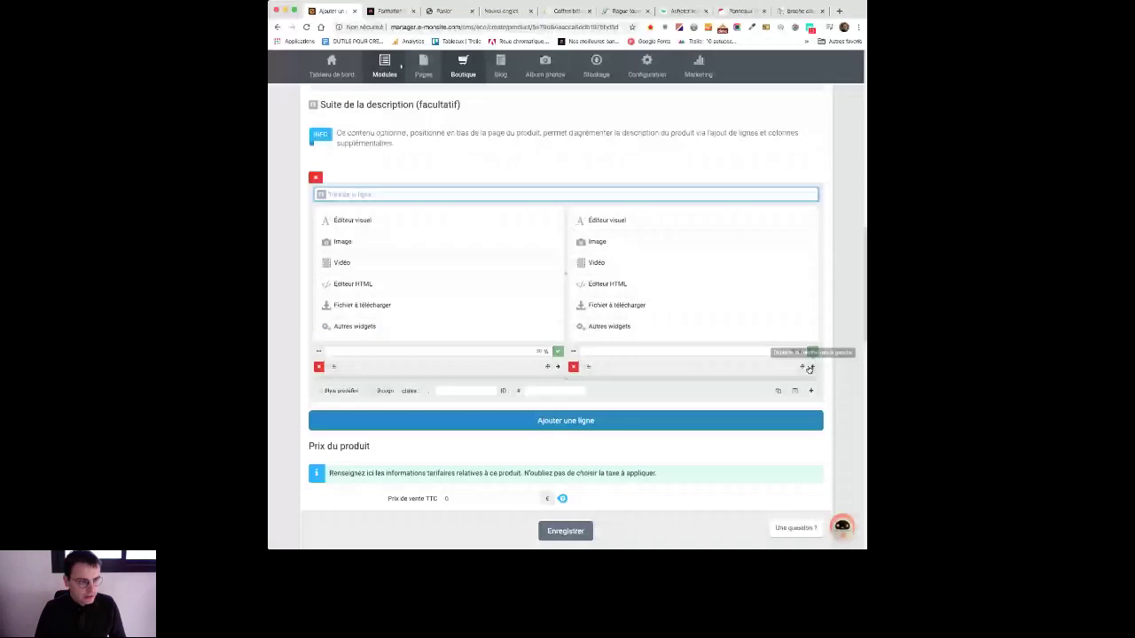
{"action": "left_click", "coordinate": [807, 367]}
{"action": "left_click", "coordinate": [367, 238]}
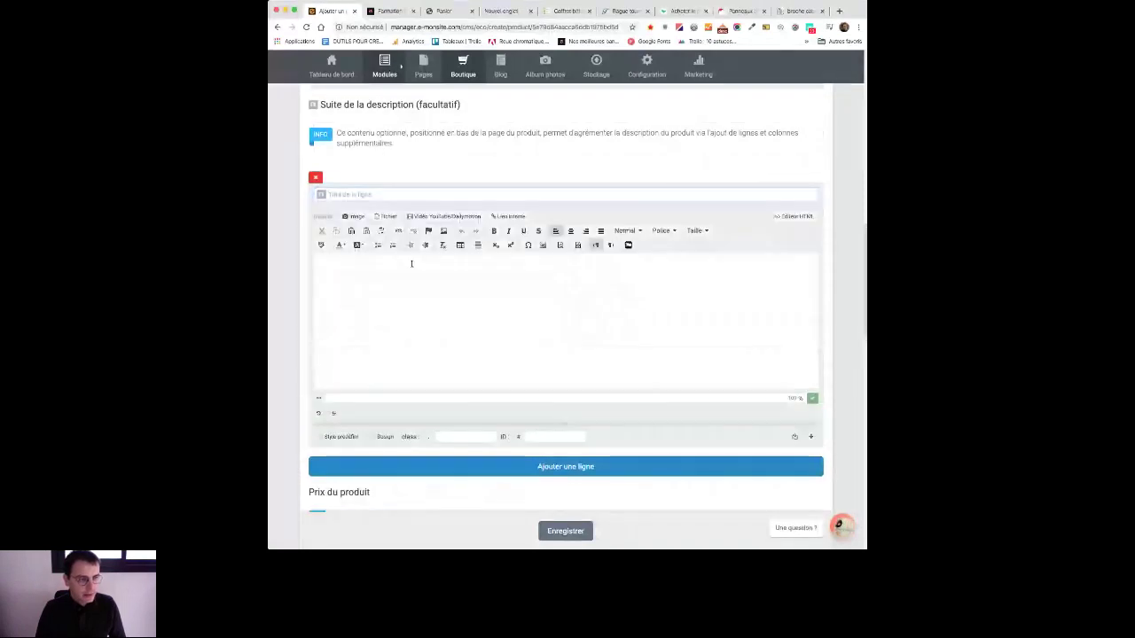
{"action": "left_click", "coordinate": [411, 264]}
Step: On The Green Dressing product page, expand and collapse the material and care accordion section as an example
{"action": "left_click", "coordinate": [568, 12]}
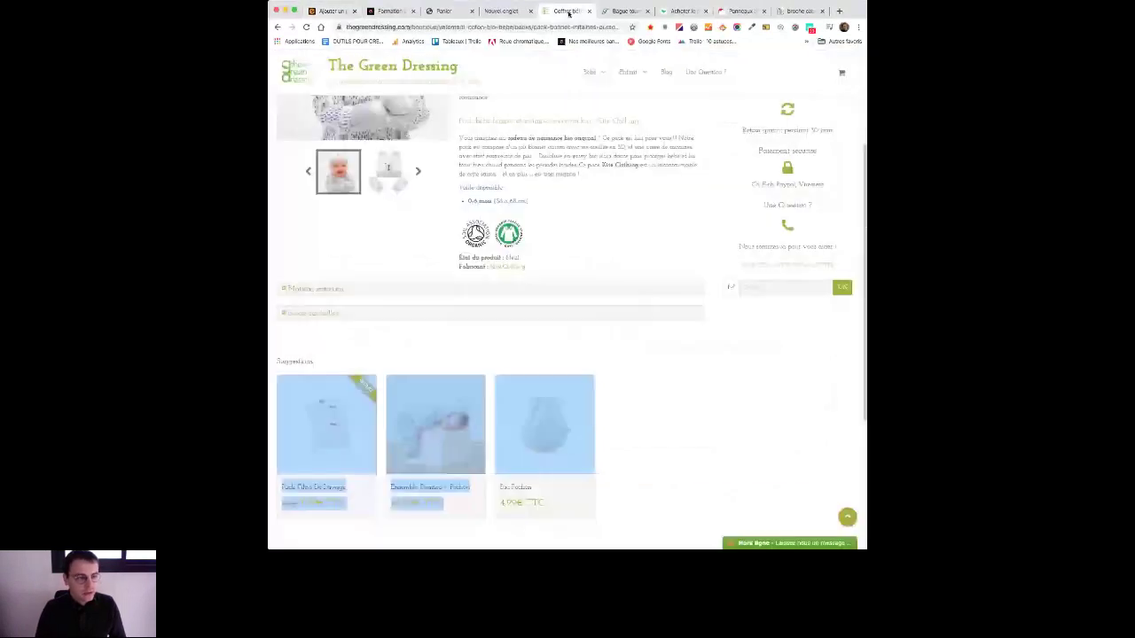
{"action": "left_click", "coordinate": [335, 290]}
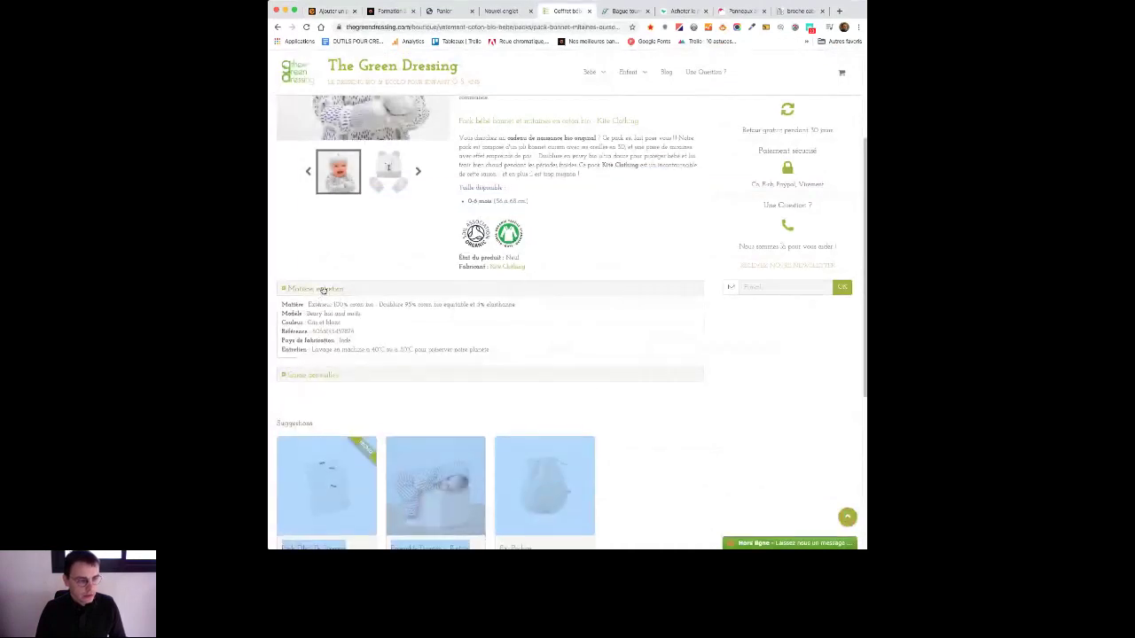
{"action": "left_click", "coordinate": [324, 291]}
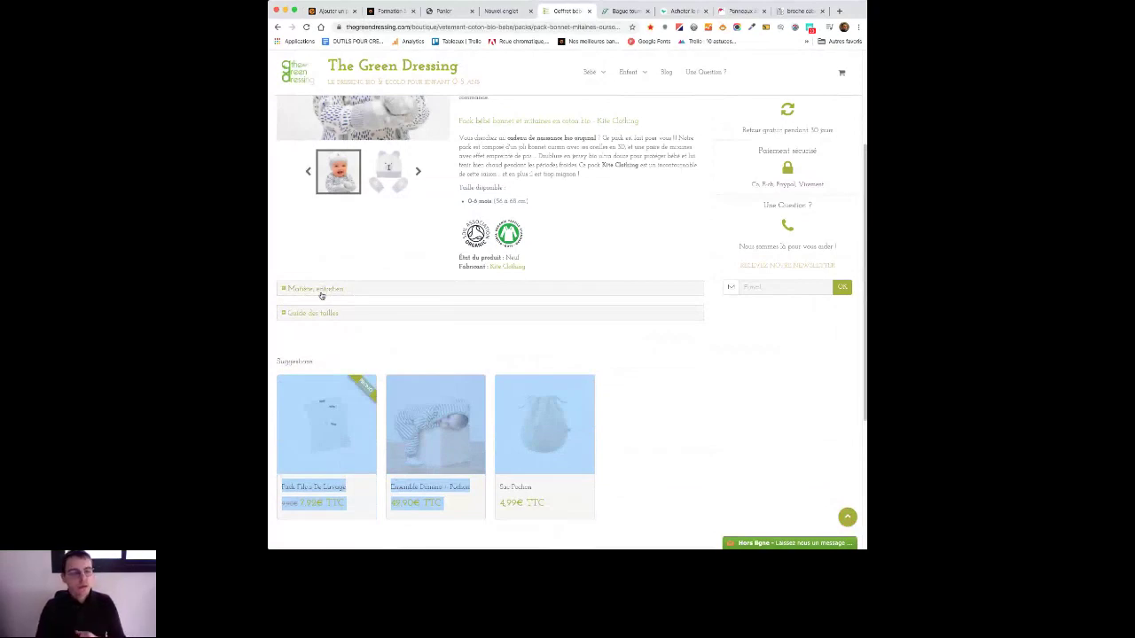
Step: Expand and collapse the Matière, entretien section again, and view how The Green Dressing product page presents its price
{"action": "left_click", "coordinate": [321, 296]}
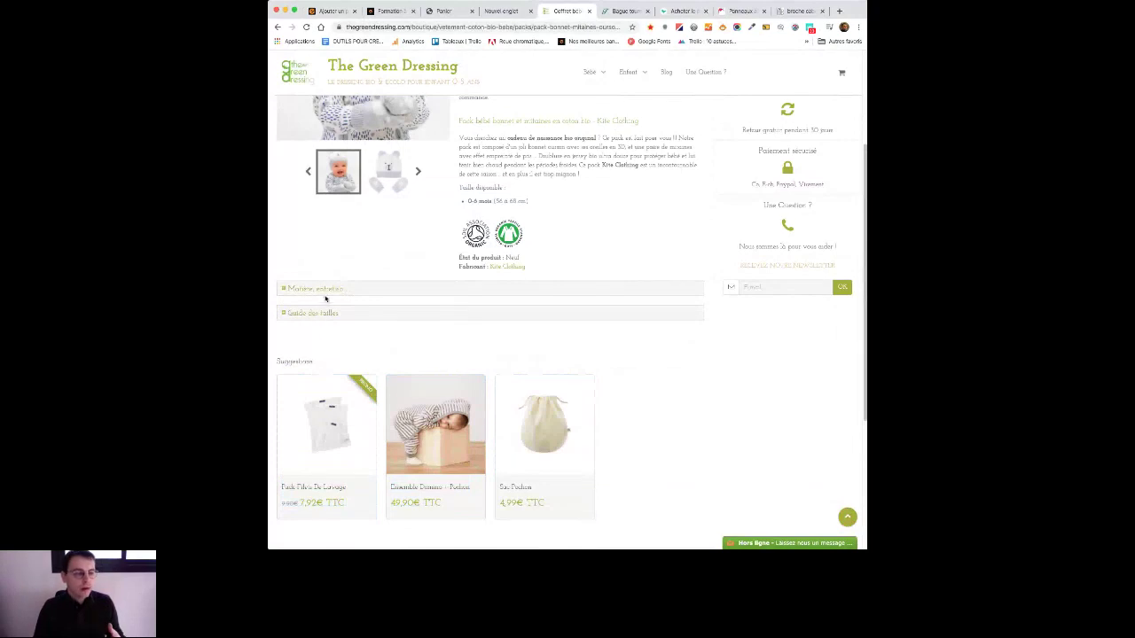
{"action": "left_click", "coordinate": [328, 290]}
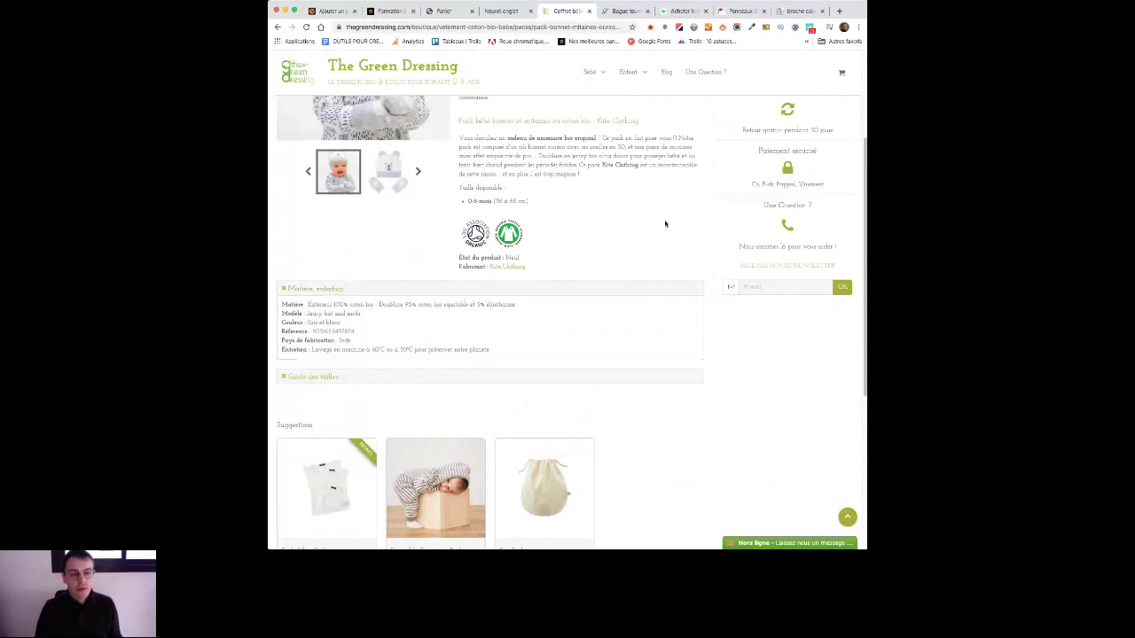
{"action": "scroll", "coordinate": [665, 223], "scroll_direction": "up", "scroll_amount": 2}
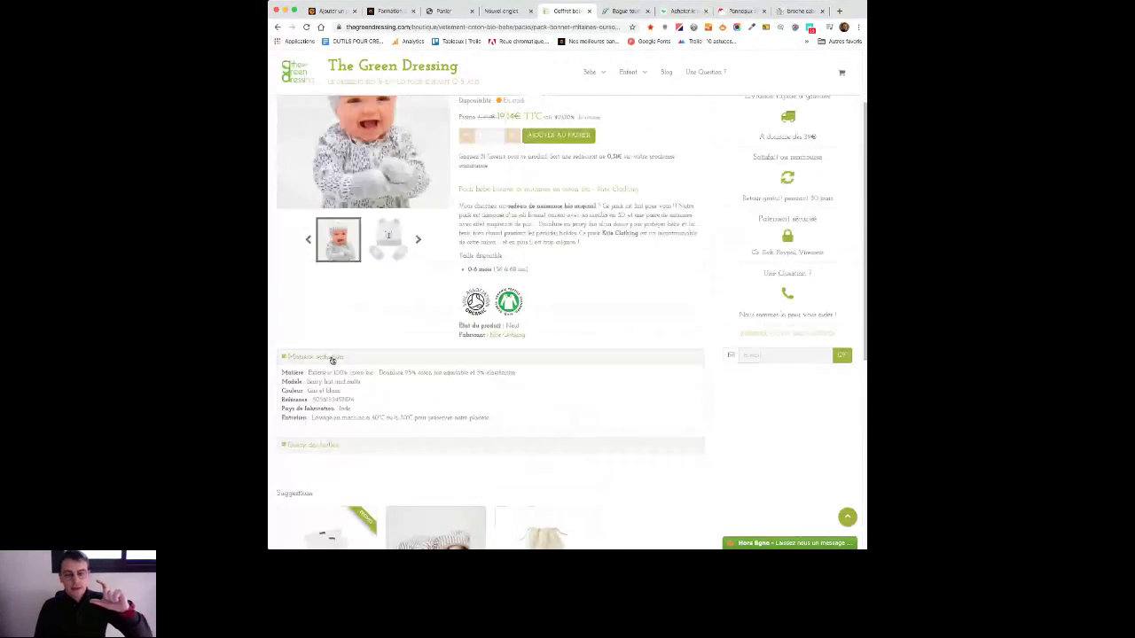
{"action": "left_click", "coordinate": [332, 358]}
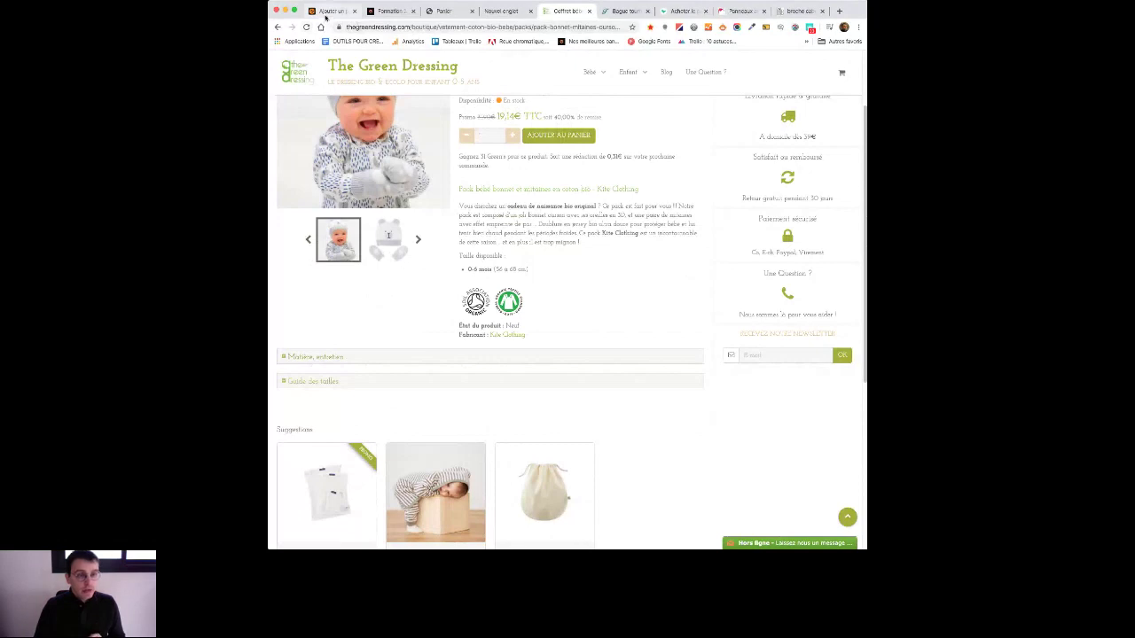
{"action": "left_click", "coordinate": [328, 11]}
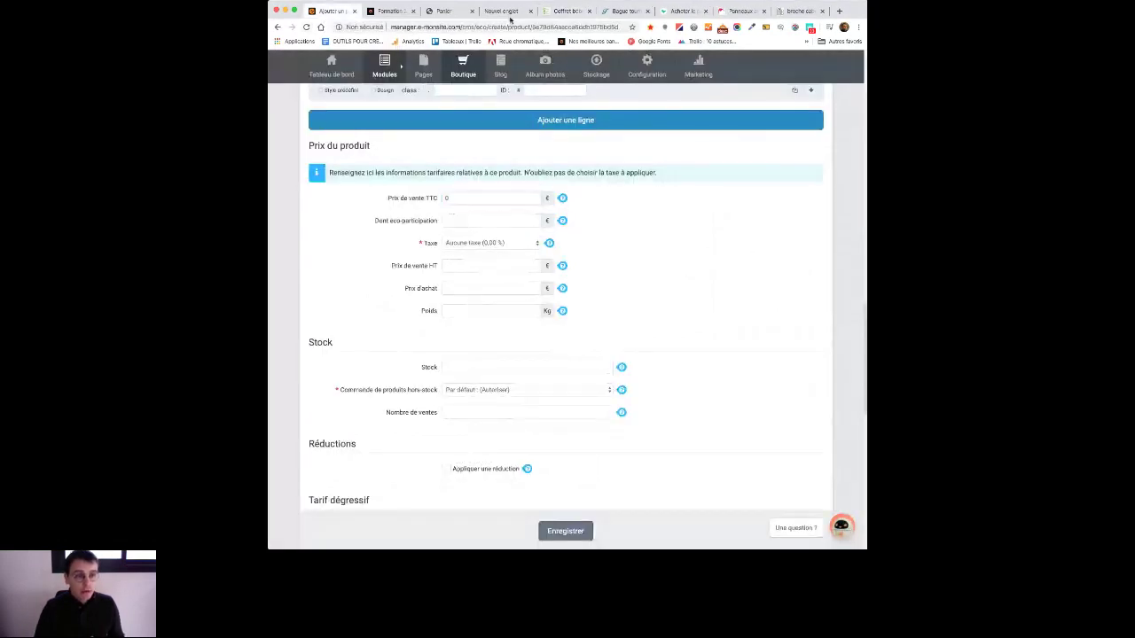
{"action": "left_click", "coordinate": [565, 10]}
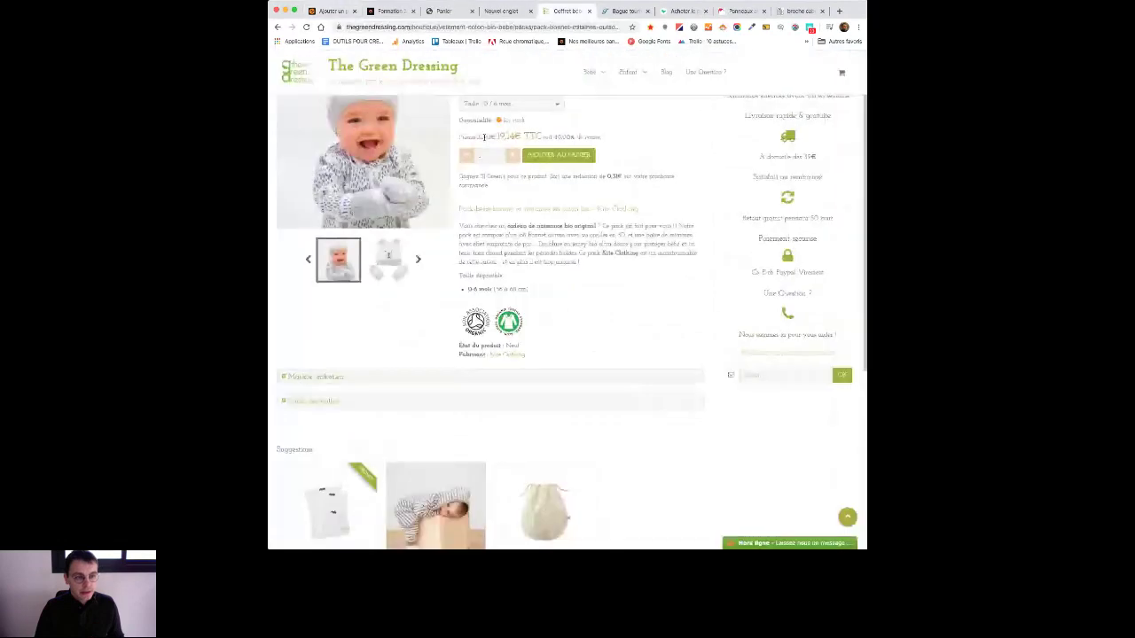
Step: Return to the e-monsite product form and set the Taxe in the Prix du produit section to 20%
{"action": "left_click", "coordinate": [328, 10]}
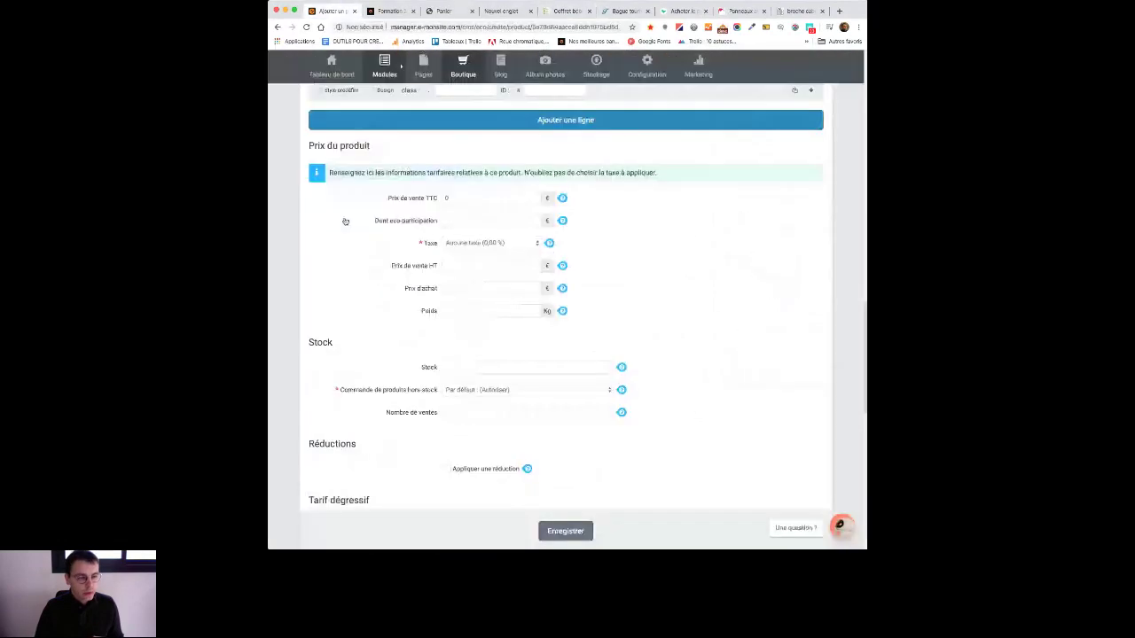
{"action": "left_click", "coordinate": [490, 222]}
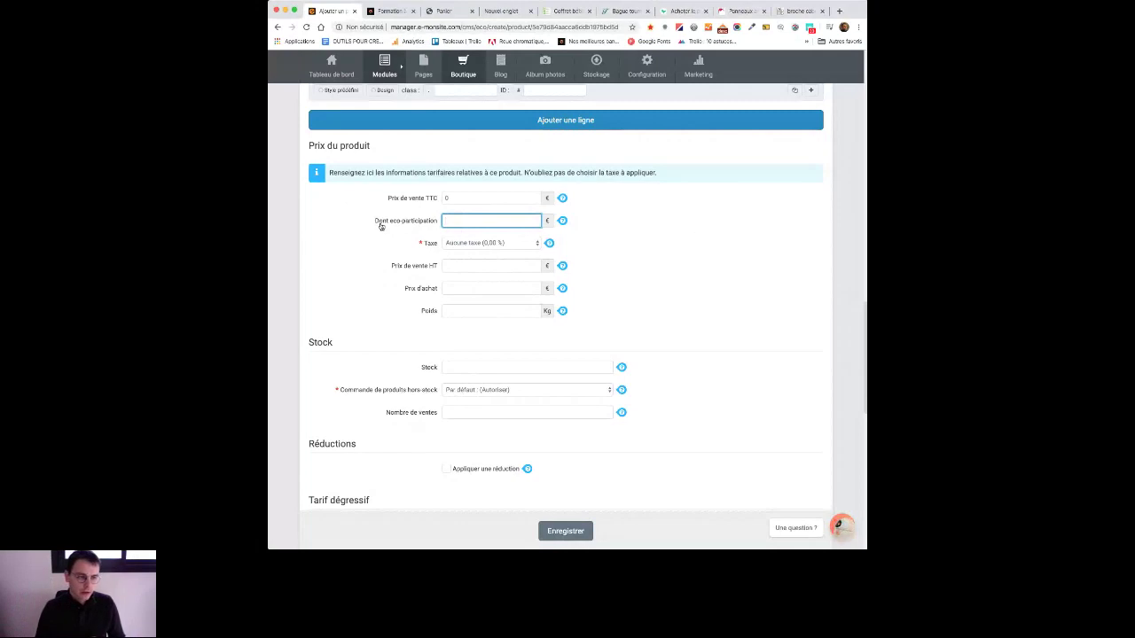
{"action": "left_click", "coordinate": [631, 237]}
{"action": "scroll", "coordinate": [631, 247], "scroll_direction": "up", "scroll_amount": 1}
{"action": "scroll", "coordinate": [643, 244], "scroll_direction": "down", "scroll_amount": 1}
{"action": "scroll", "coordinate": [644, 245], "scroll_direction": "down", "scroll_amount": 1}
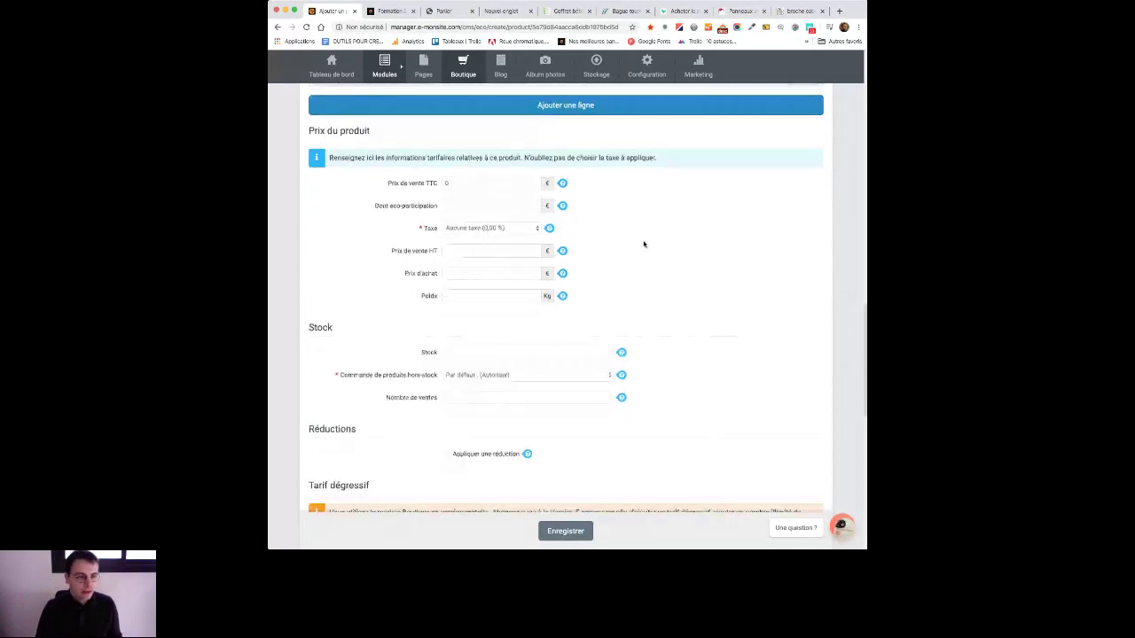
{"action": "left_click", "coordinate": [508, 230]}
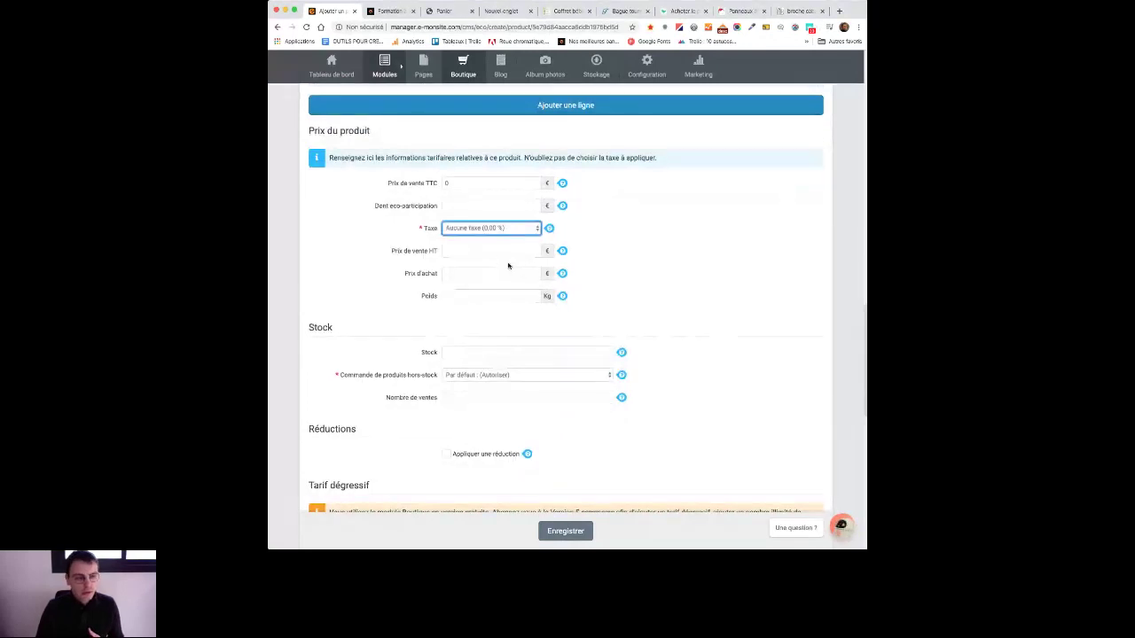
{"action": "left_click", "coordinate": [509, 264]}
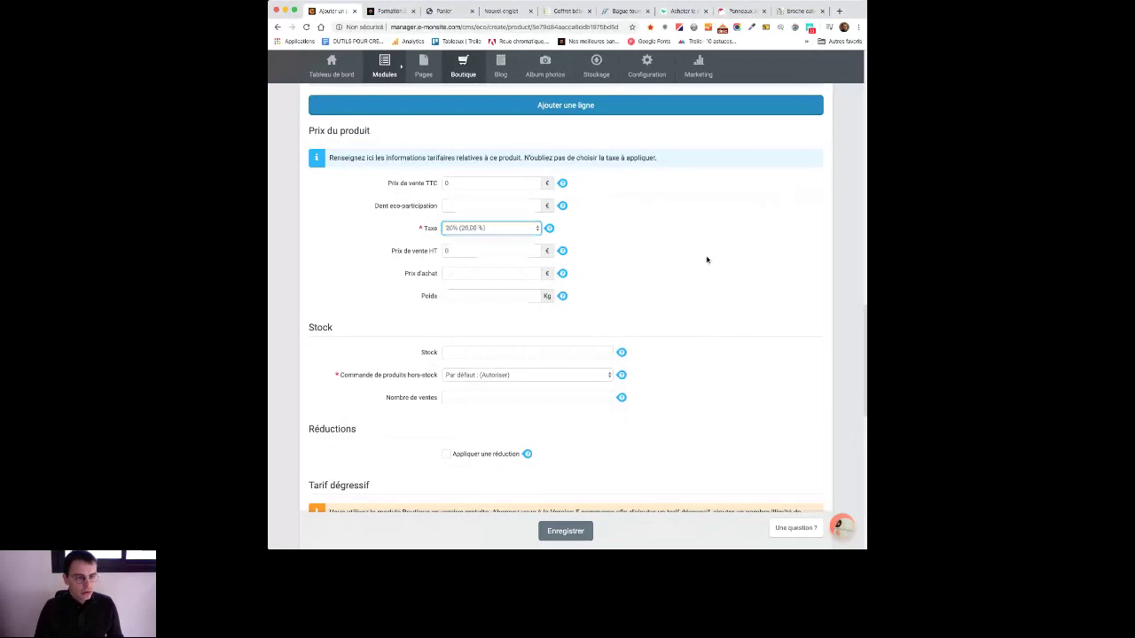
Step: Price the product at 180 € TTC and 150 € HT, with a Prix d'achat of 50 €
{"action": "scroll", "coordinate": [720, 250], "scroll_direction": "down", "scroll_amount": 1}
{"action": "scroll", "coordinate": [732, 242], "scroll_direction": "down", "scroll_amount": 1}
{"action": "left_click", "coordinate": [471, 231]}
{"action": "left_click", "coordinate": [464, 164]}
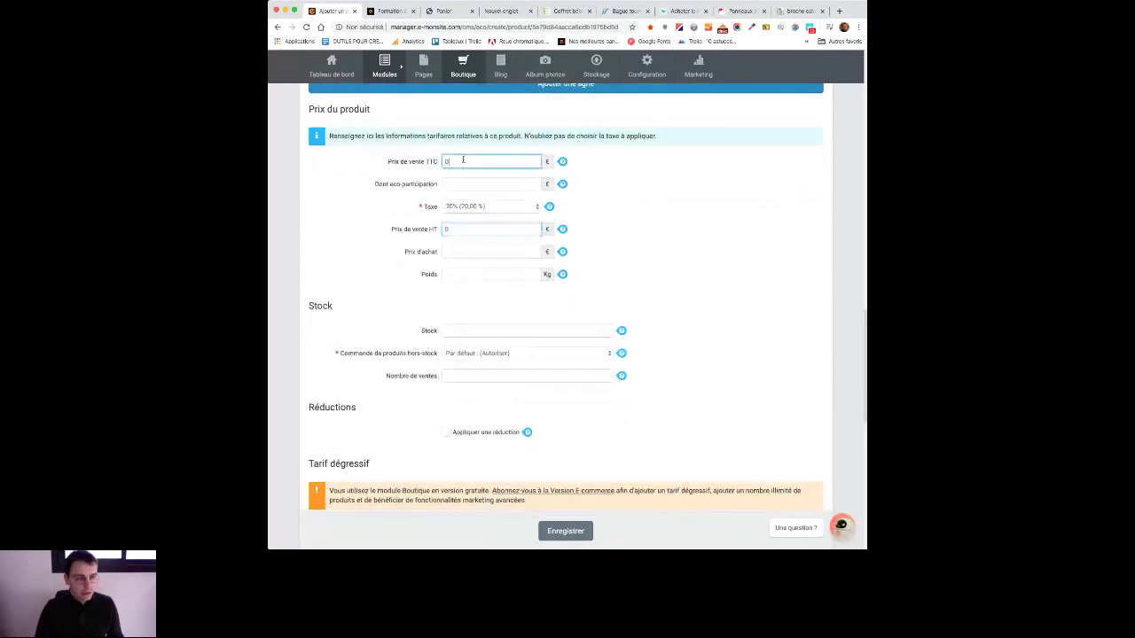
{"action": "type", "text": "200"}
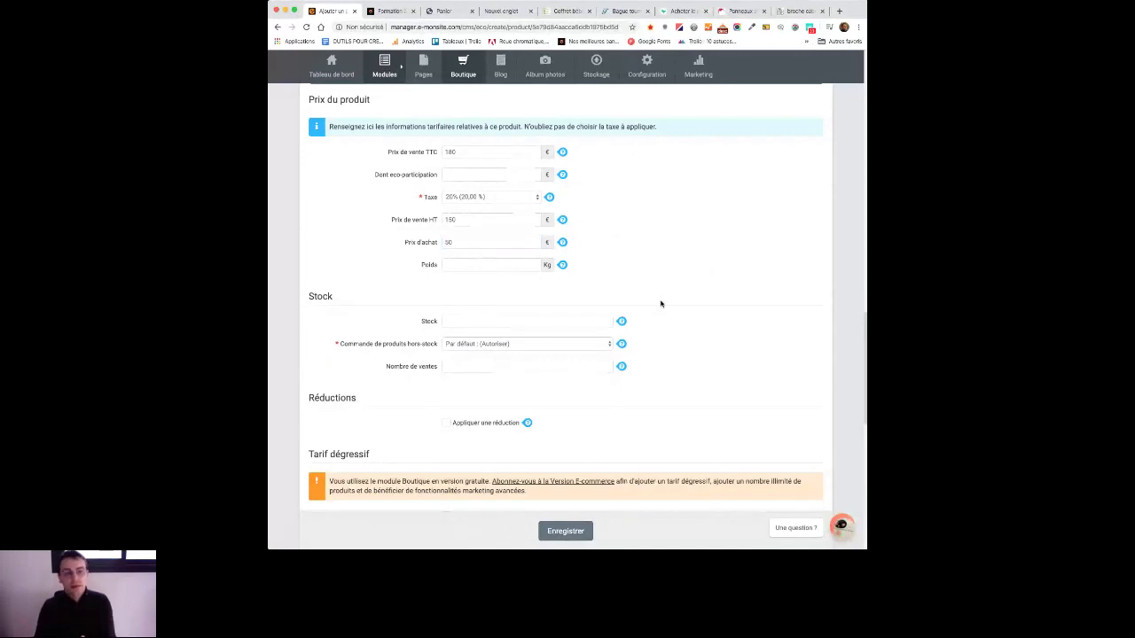
Step: Examine the Poids field for the product's weight in kilograms, leaving it empty
{"action": "left_click", "coordinate": [472, 264]}
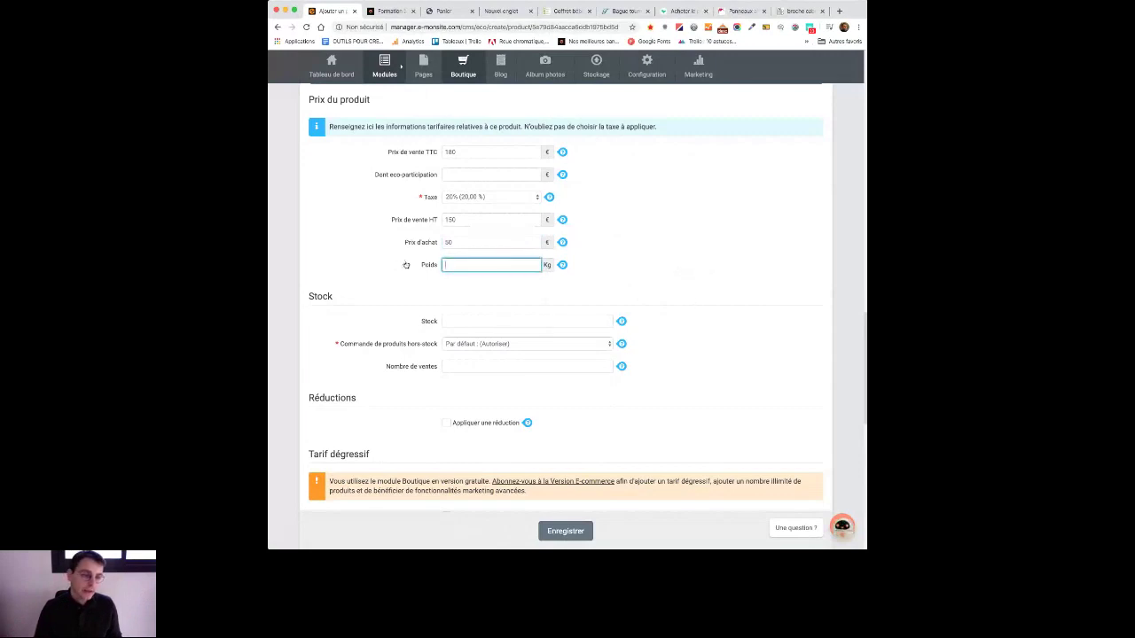
{"action": "left_click", "coordinate": [636, 269]}
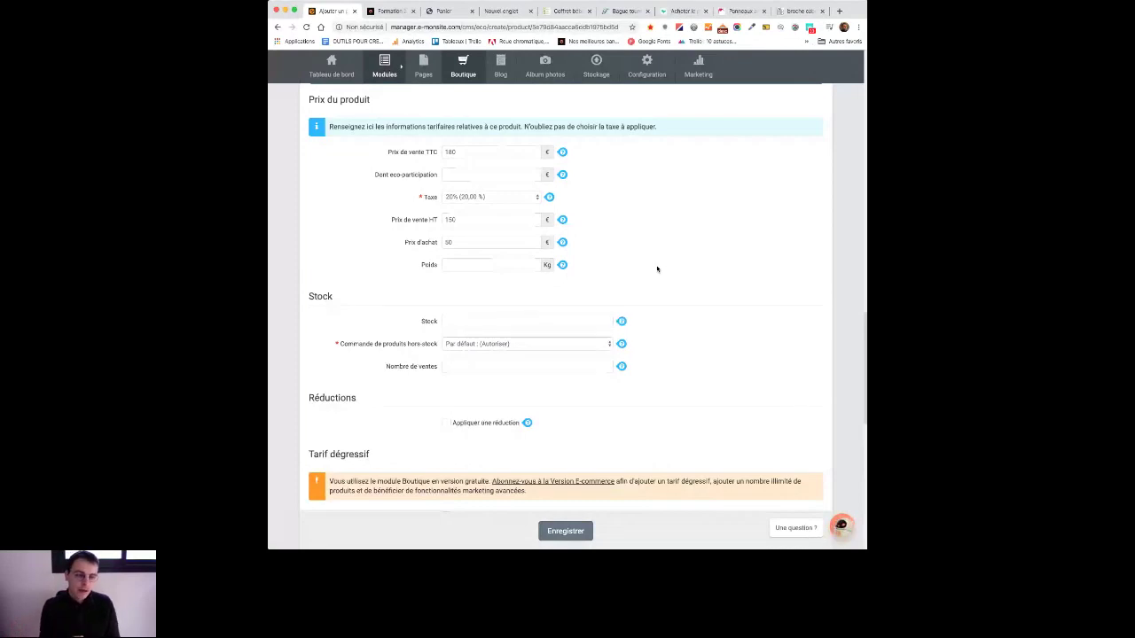
{"action": "left_click", "coordinate": [339, 264]}
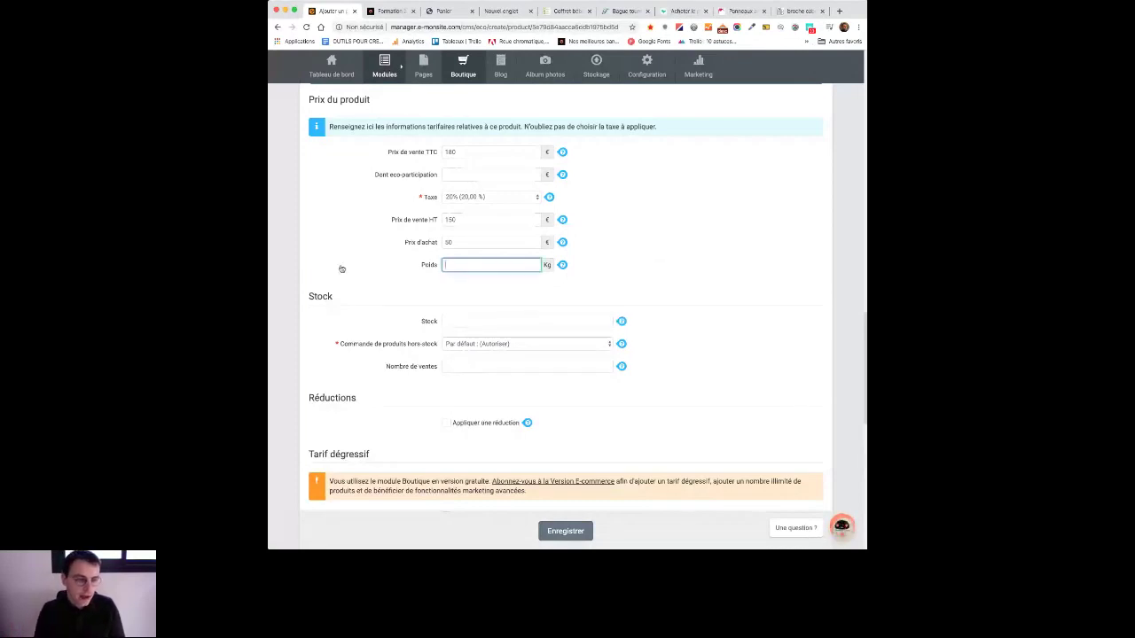
{"action": "left_click", "coordinate": [561, 282]}
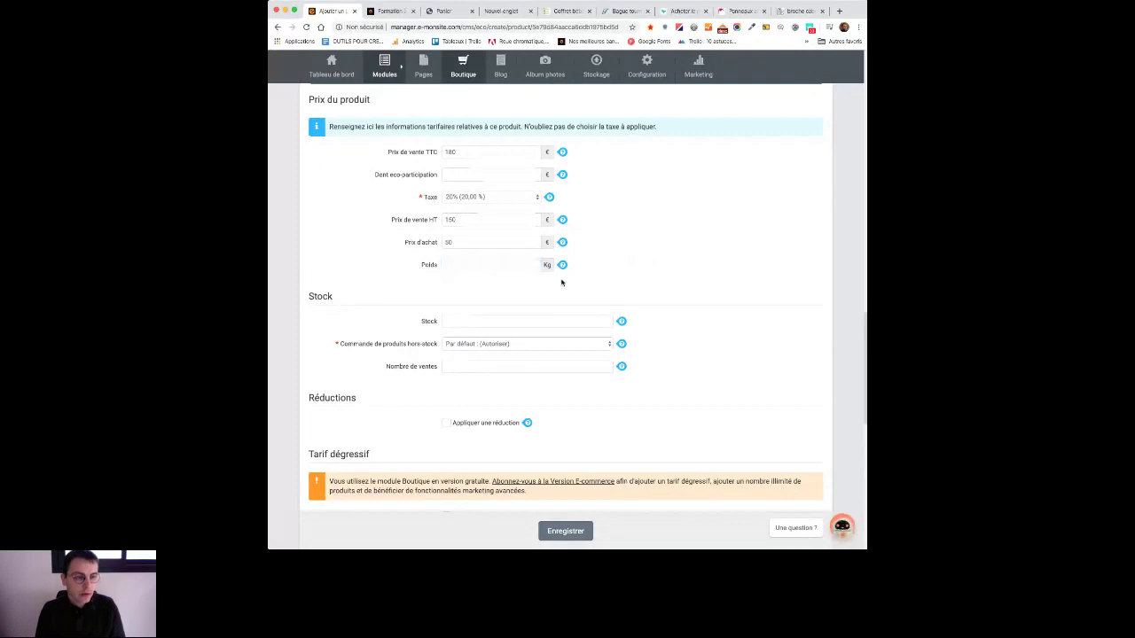
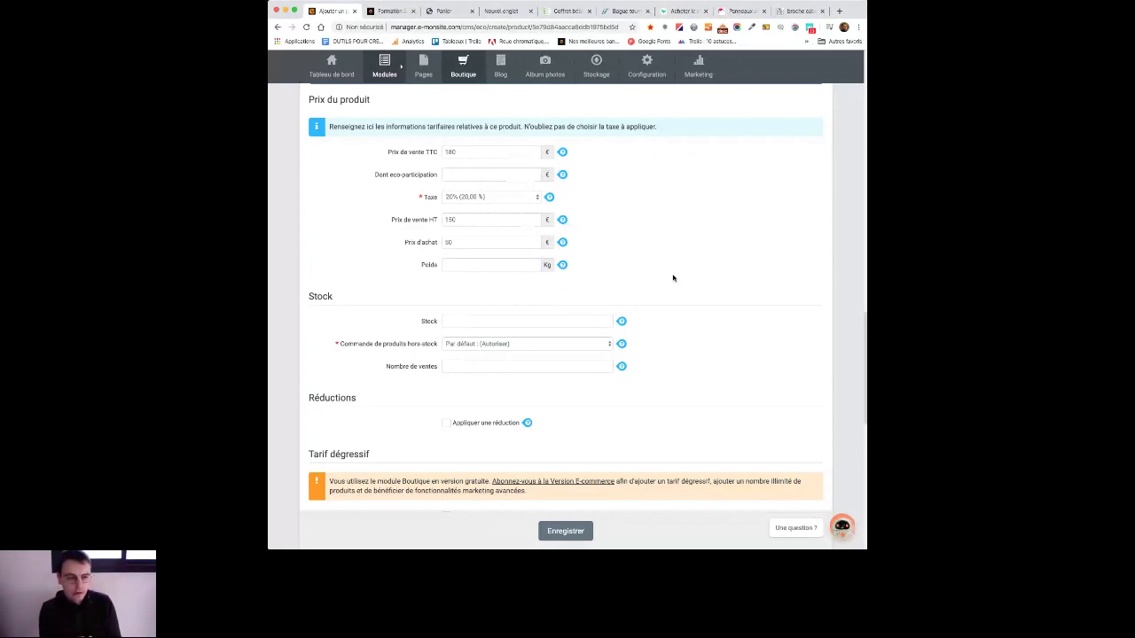
Step: Set Commande de produits hors-stock to Empêcher in the Stock section
{"action": "scroll", "coordinate": [673, 278], "scroll_direction": "down", "scroll_amount": 2}
{"action": "left_click", "coordinate": [507, 267]}
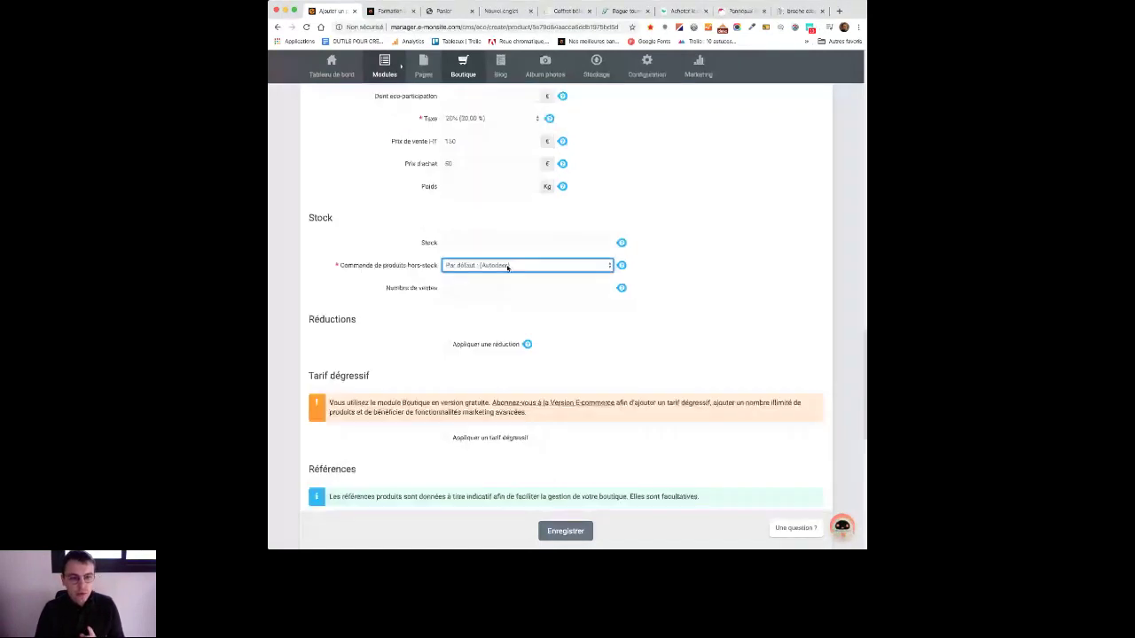
Step: Demonstrate the product's État setting by switching it to Non publié and back to Publié
{"action": "scroll", "coordinate": [837, 359], "scroll_direction": "up", "scroll_amount": 10}
{"action": "scroll", "coordinate": [601, 295], "scroll_direction": "up", "scroll_amount": 5}
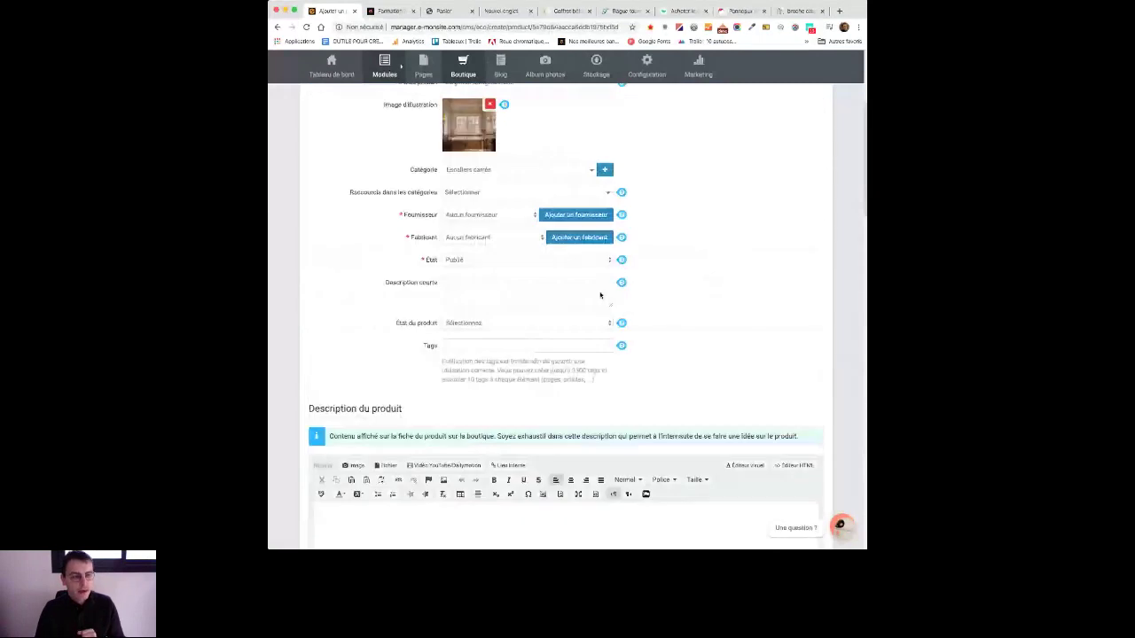
{"action": "left_click", "coordinate": [567, 260]}
{"action": "left_click", "coordinate": [562, 264]}
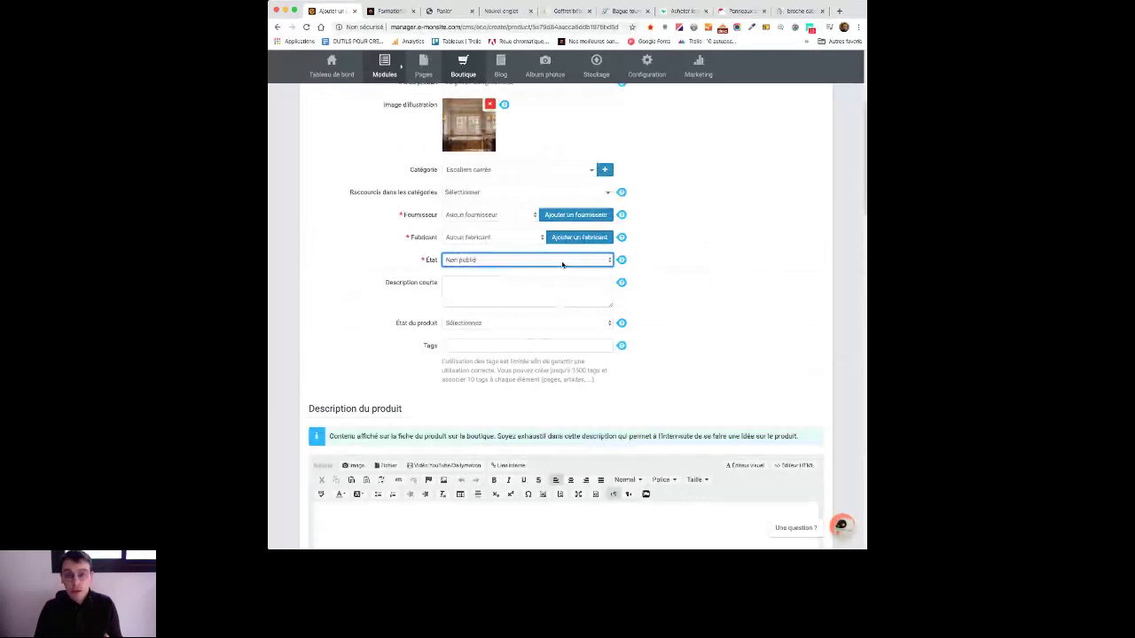
{"action": "key", "text": "Up"}
{"action": "left_click", "coordinate": [800, 353]}
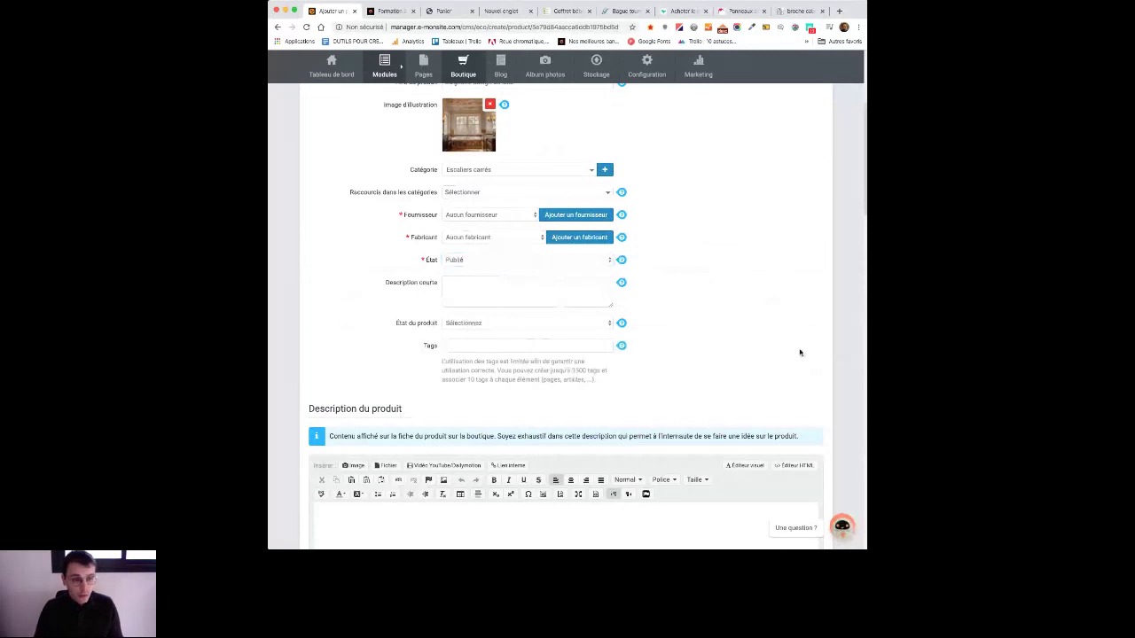
Step: Examine the Stock and Nombre de ventes fields in the Stock section, including the help note for Nombre de ventes
{"action": "scroll", "coordinate": [780, 319], "scroll_direction": "down", "scroll_amount": 10}
{"action": "left_click", "coordinate": [826, 325]}
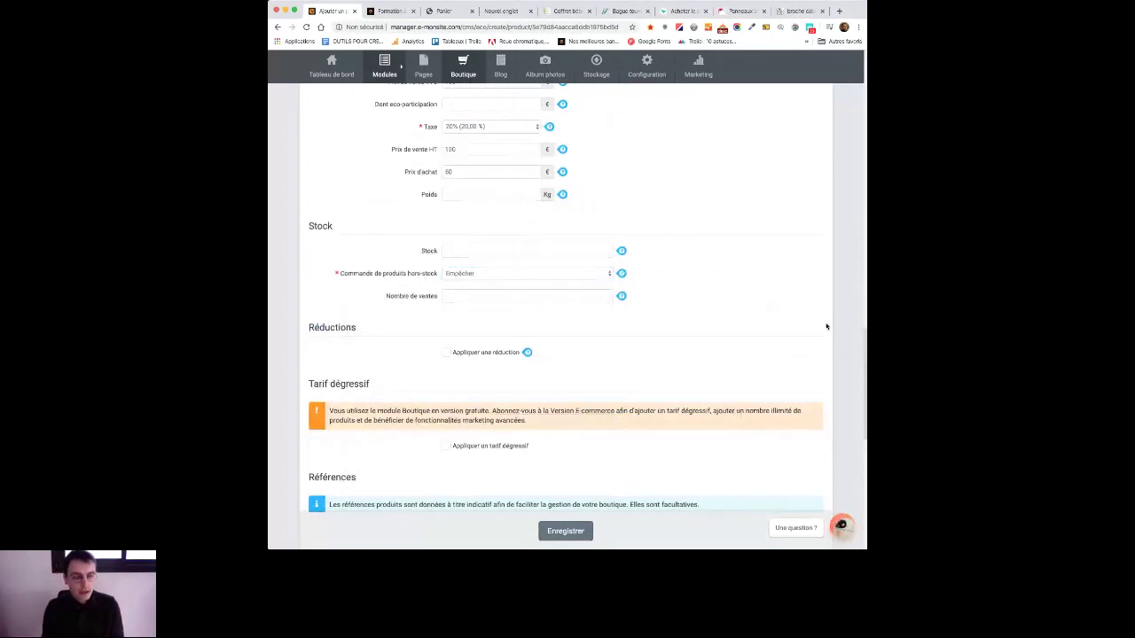
{"action": "left_click", "coordinate": [458, 250]}
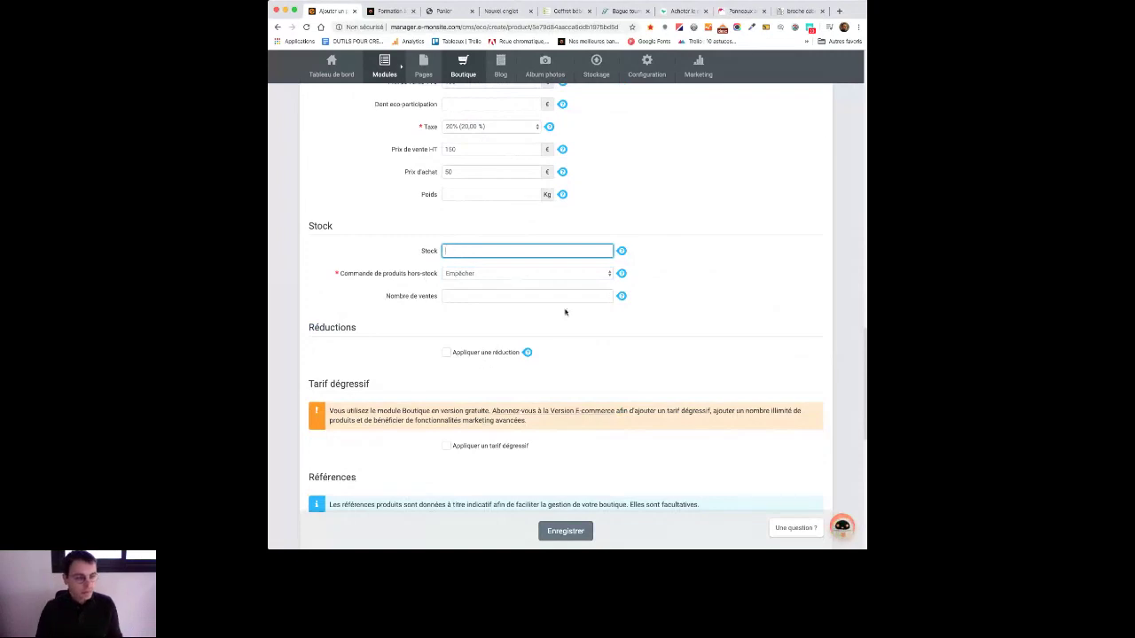
{"action": "mouse_move", "coordinate": [622, 296]}
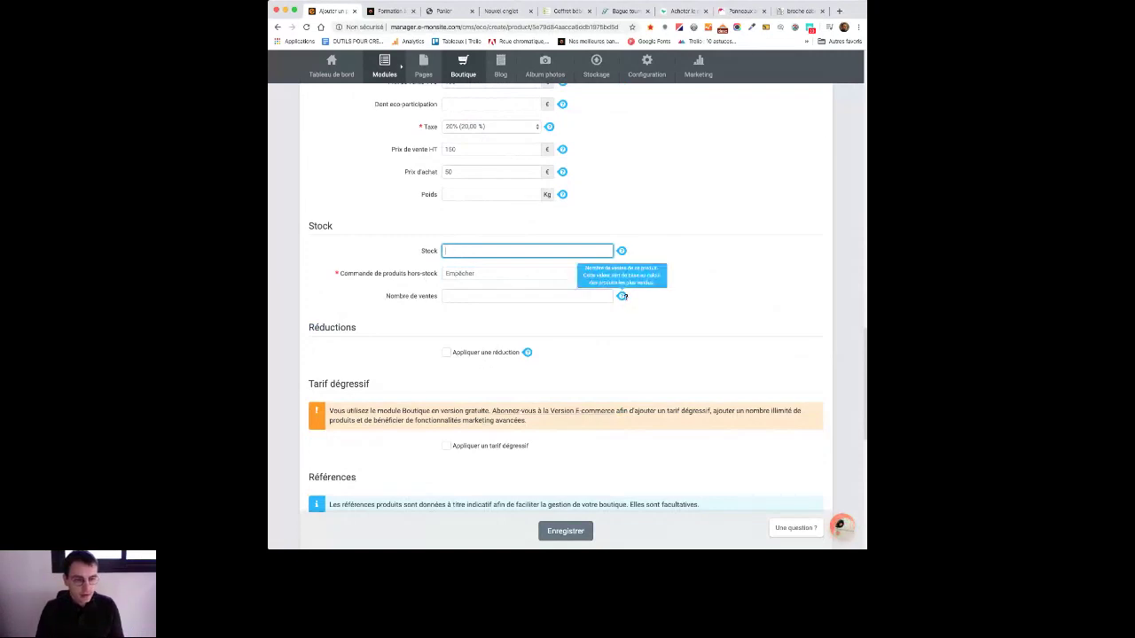
{"action": "left_click", "coordinate": [777, 331]}
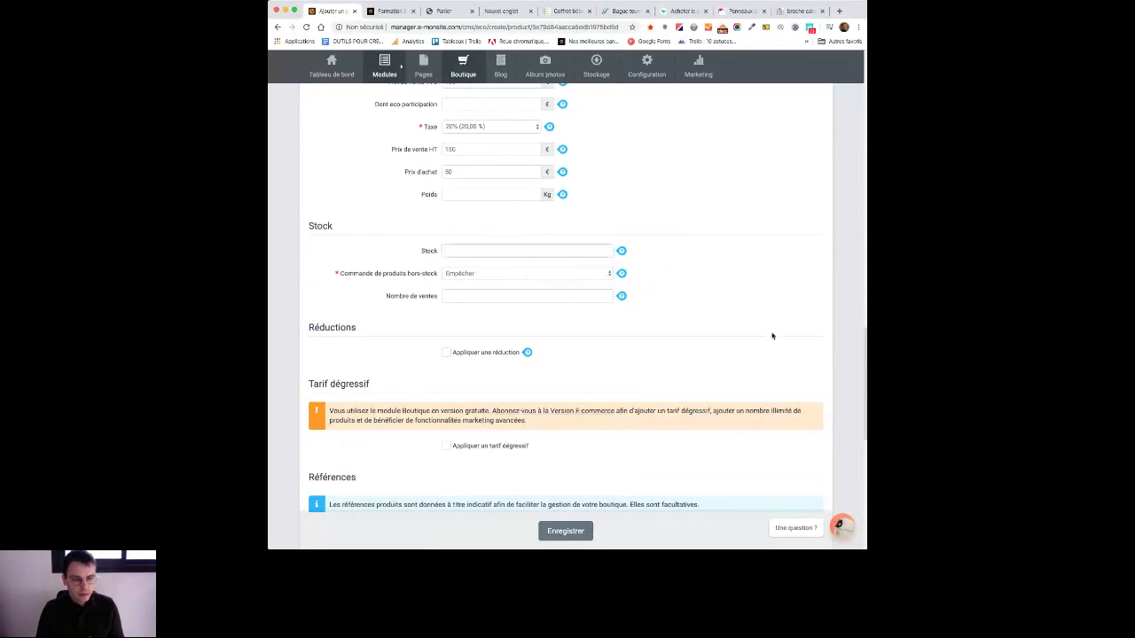
{"action": "scroll", "coordinate": [769, 337], "scroll_direction": "down", "scroll_amount": 1}
{"action": "scroll", "coordinate": [769, 338], "scroll_direction": "down", "scroll_amount": 2}
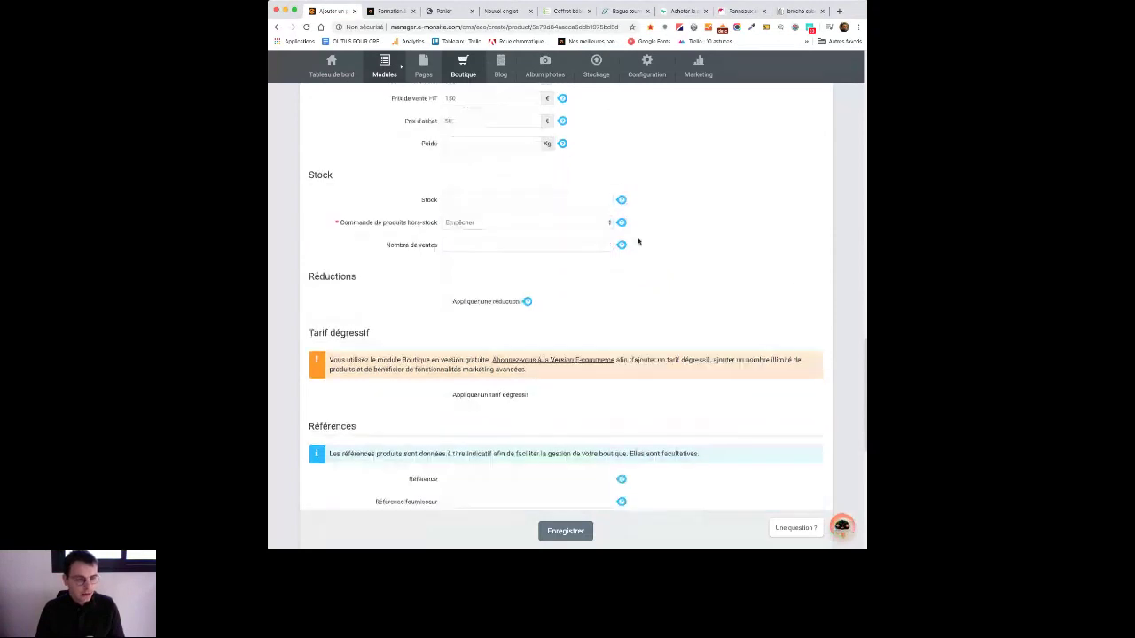
{"action": "mouse_move", "coordinate": [620, 245]}
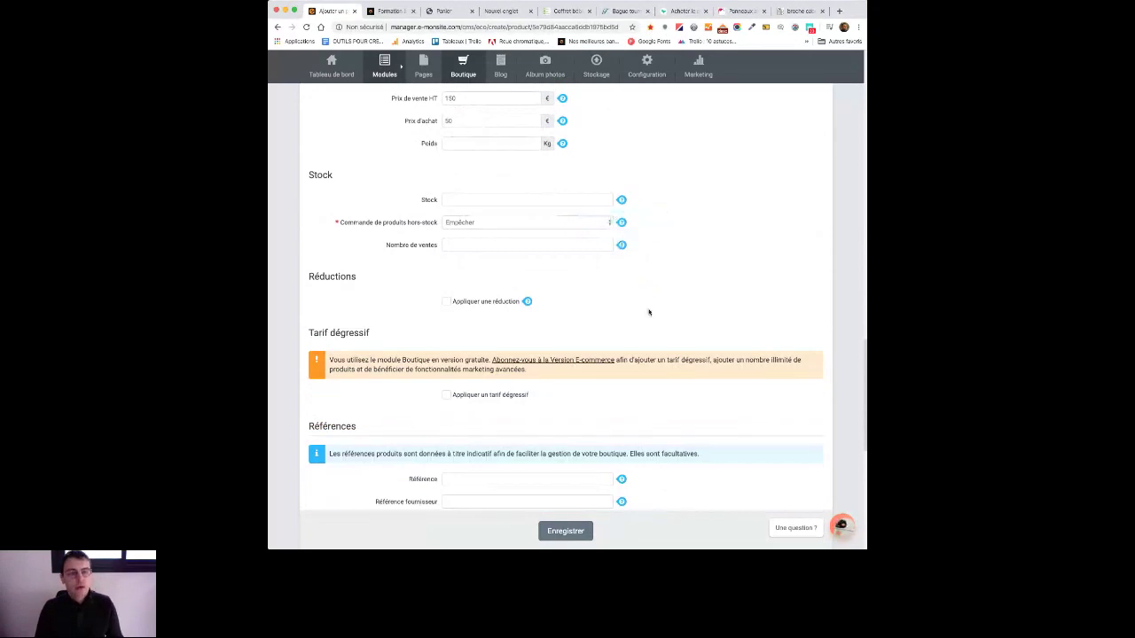
{"action": "scroll", "coordinate": [648, 312], "scroll_direction": "down", "scroll_amount": 2}
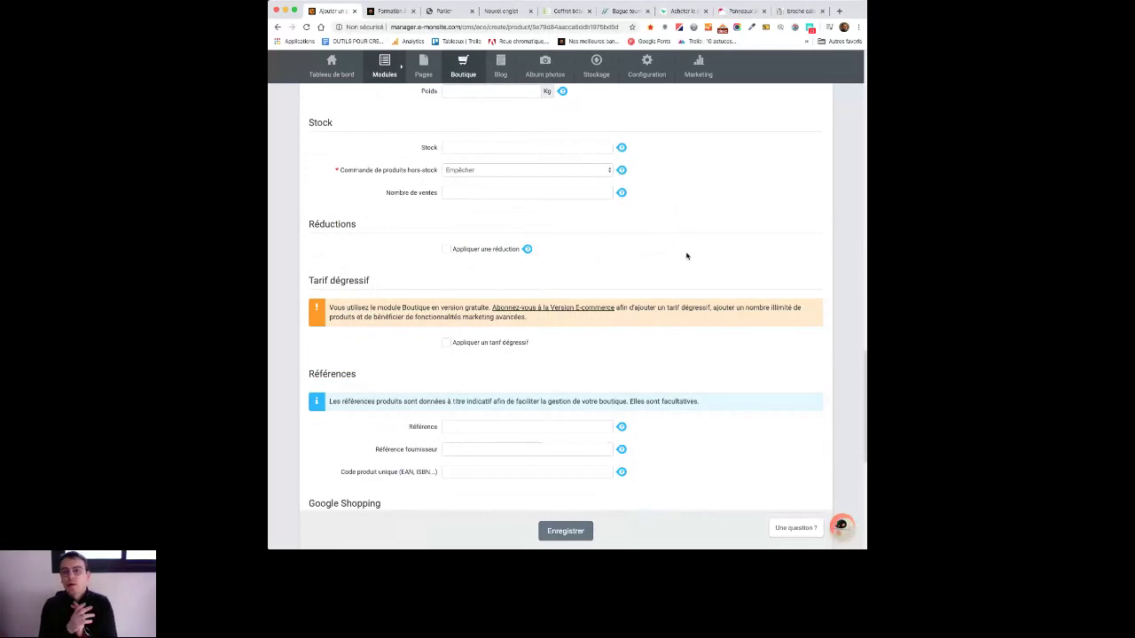
{"action": "left_click", "coordinate": [464, 191]}
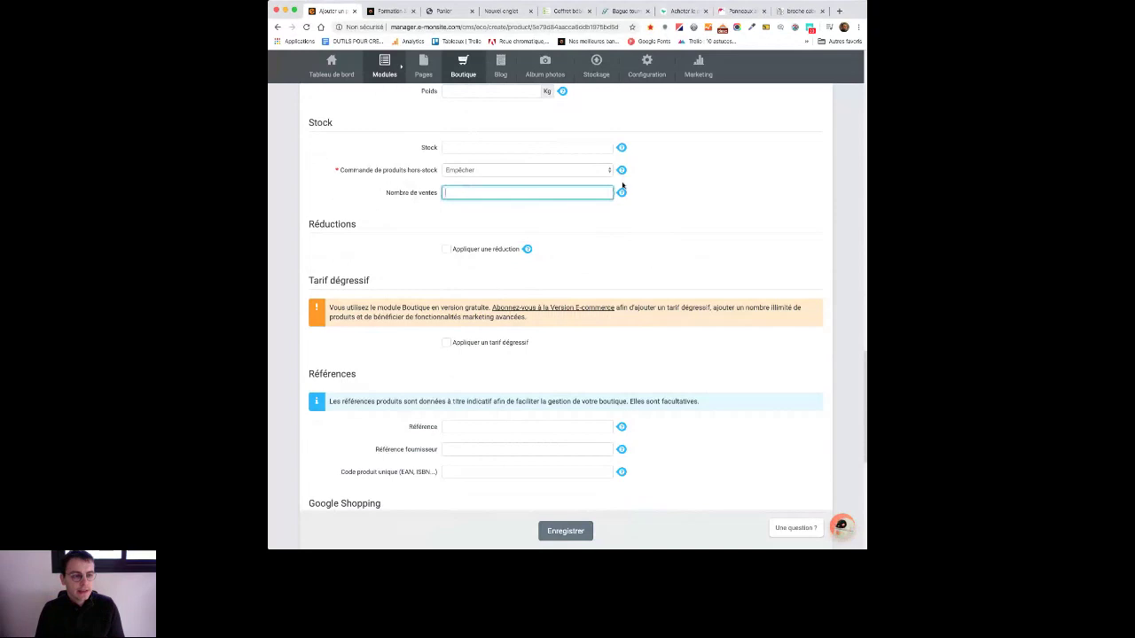
{"action": "left_click", "coordinate": [699, 203]}
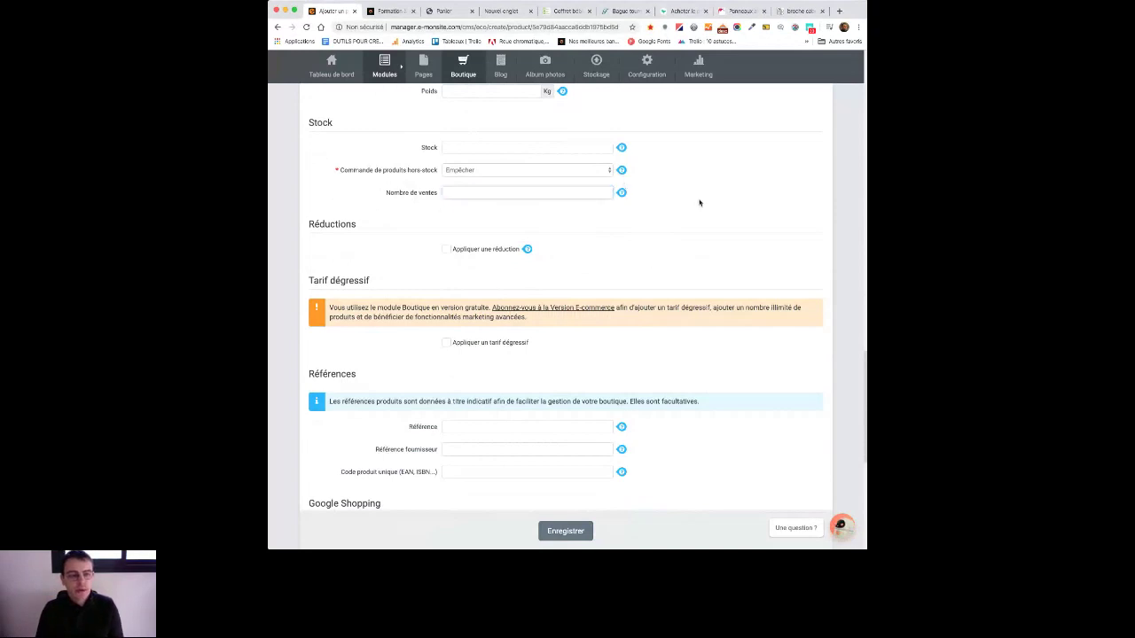
{"action": "left_click", "coordinate": [553, 189]}
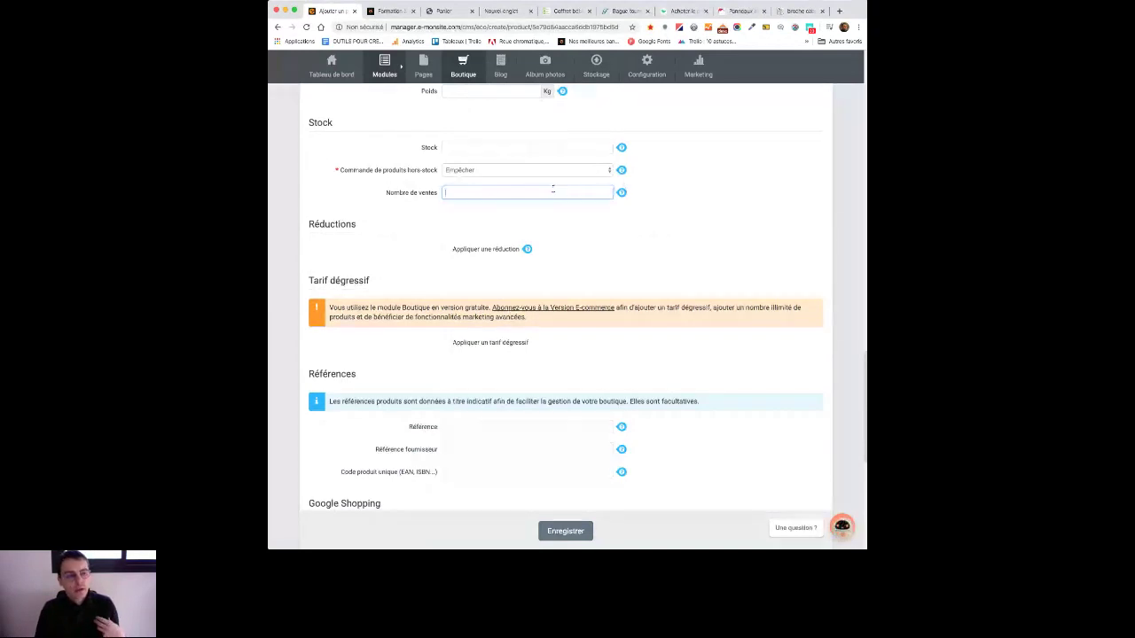
{"action": "left_click", "coordinate": [489, 222]}
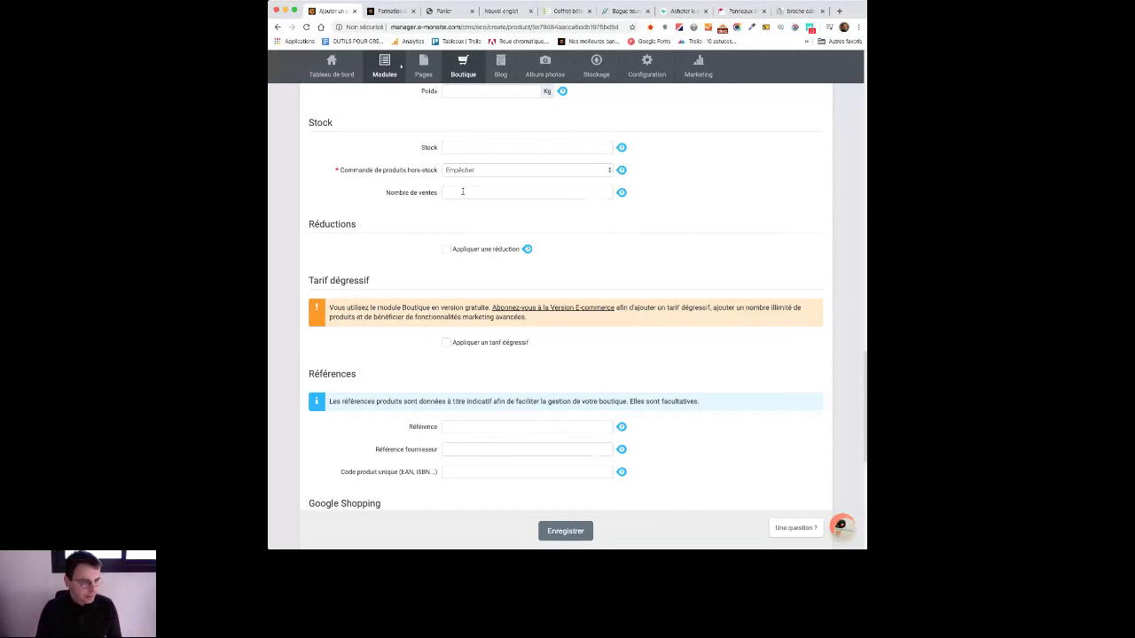
Step: Enable Appliquer une réduction for the product in the Réductions section
{"action": "scroll", "coordinate": [496, 186], "scroll_direction": "down", "scroll_amount": 2}
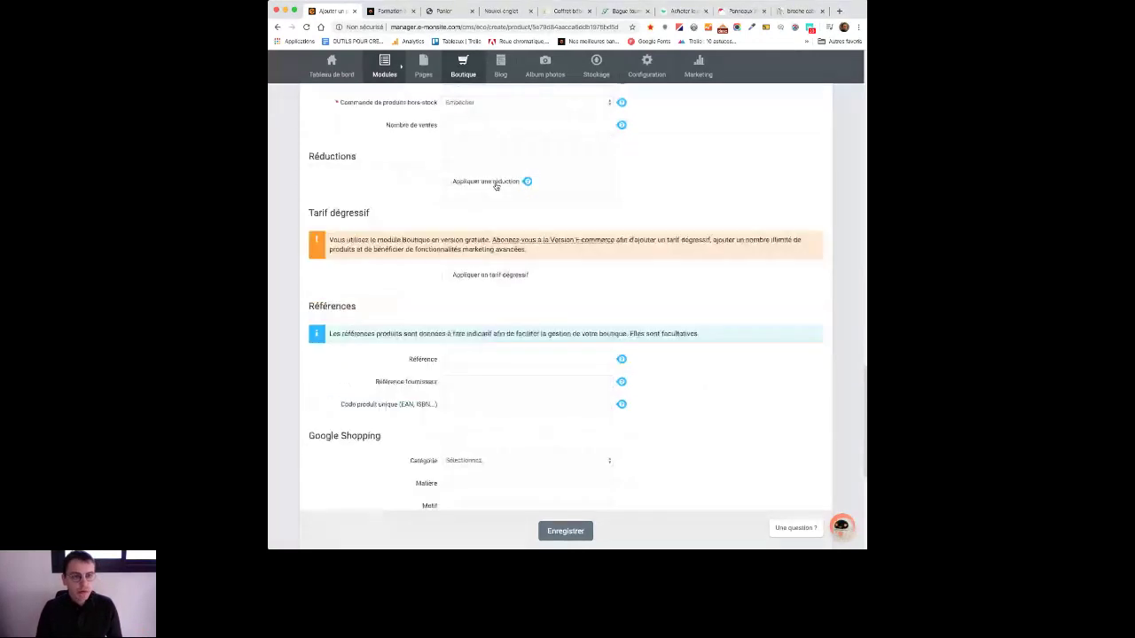
{"action": "left_click", "coordinate": [495, 185]}
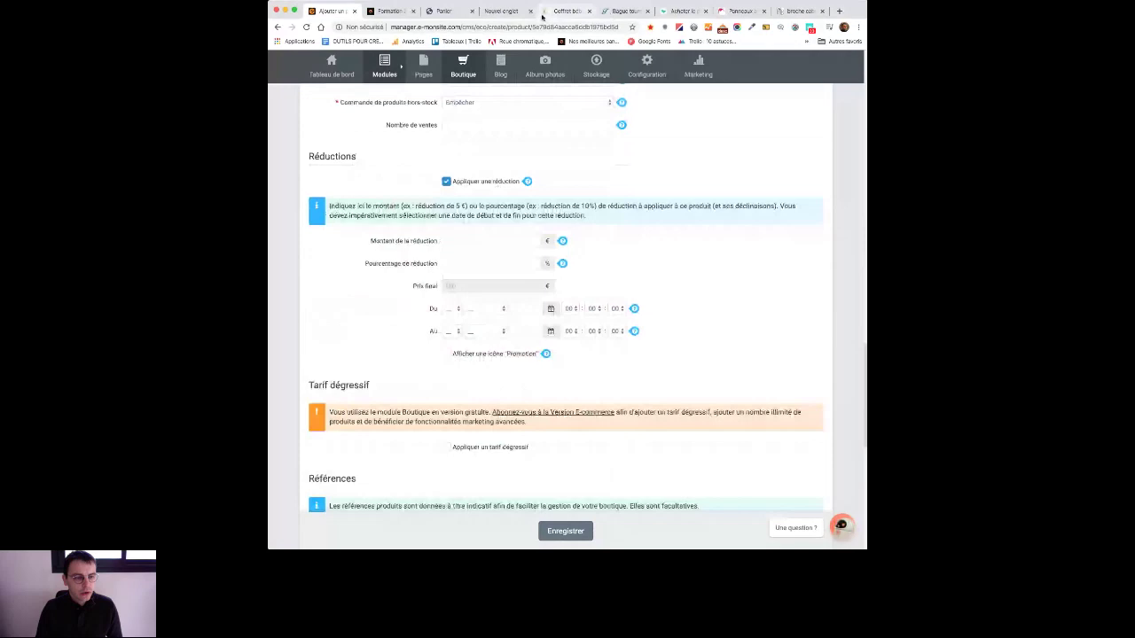
Step: View the discounted price on The Green Dressing's product page and return to the product form
{"action": "left_click", "coordinate": [543, 14]}
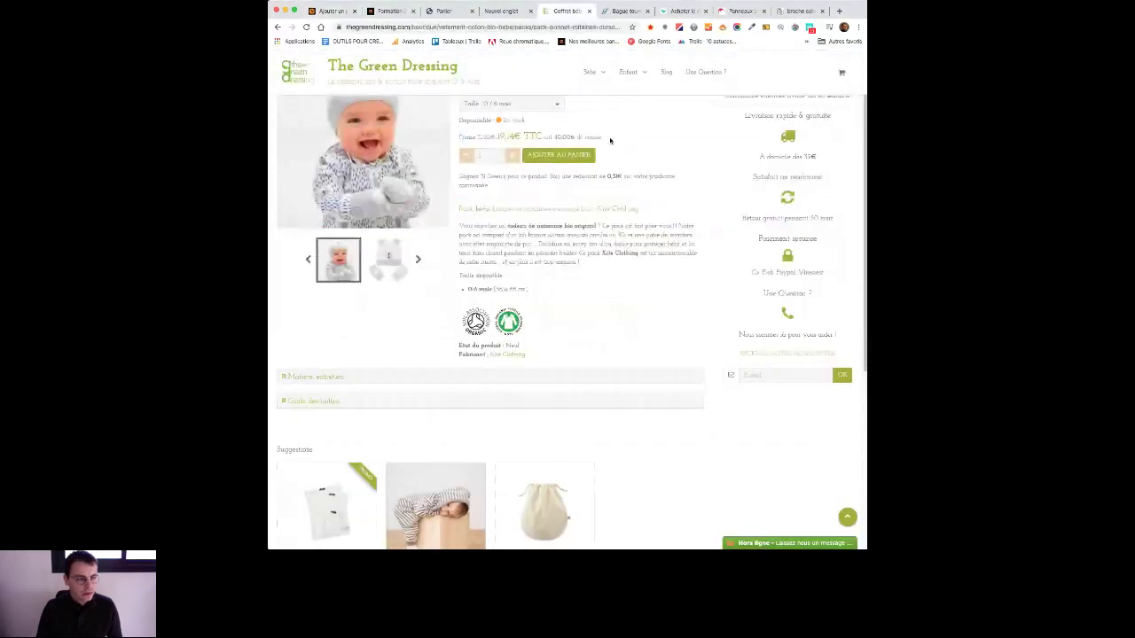
{"action": "key", "text": "super+1"}
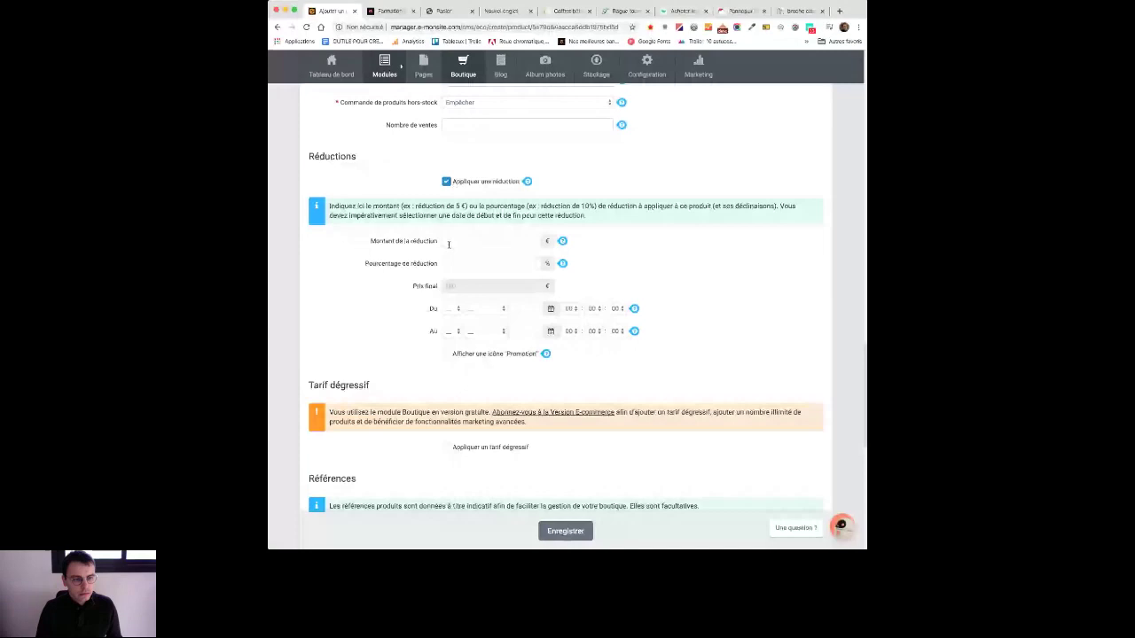
Step: Try a 20 € reduction amount and replace it with a 20% reduction percentage, comparing Prix final with the sale price
{"action": "left_click", "coordinate": [448, 244]}
{"action": "type", "text": "20"}
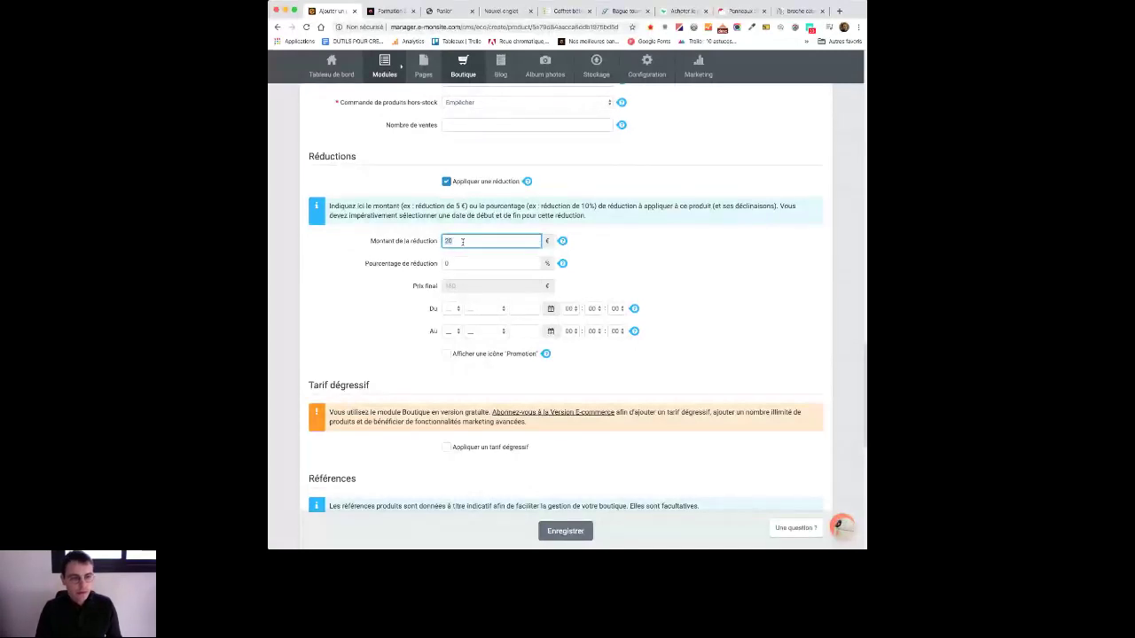
{"action": "key", "text": "BackSpace"}
{"action": "key", "text": "BackSpace"}
{"action": "left_click", "coordinate": [485, 263]}
{"action": "type", "text": "20"}
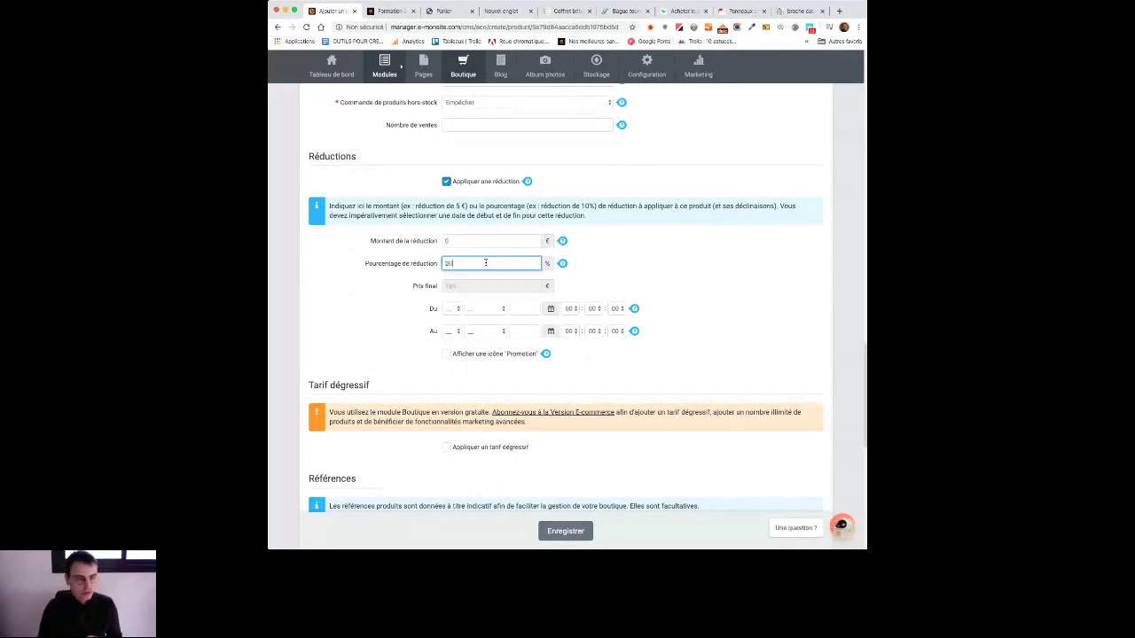
{"action": "left_click", "coordinate": [679, 274]}
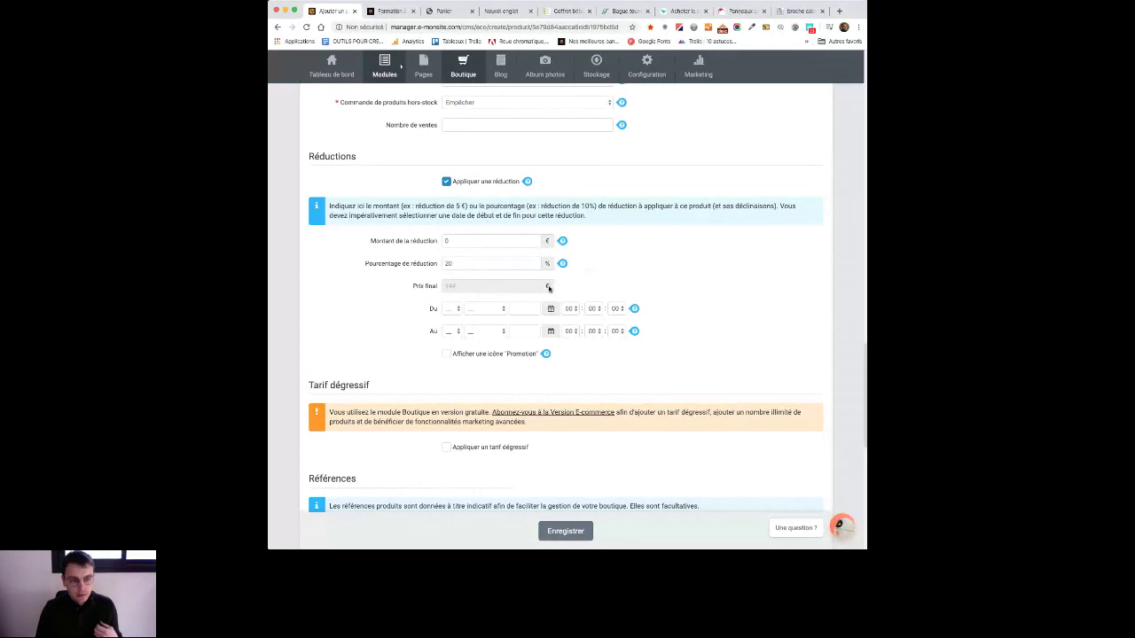
{"action": "scroll", "coordinate": [654, 261], "scroll_direction": "up", "scroll_amount": 3}
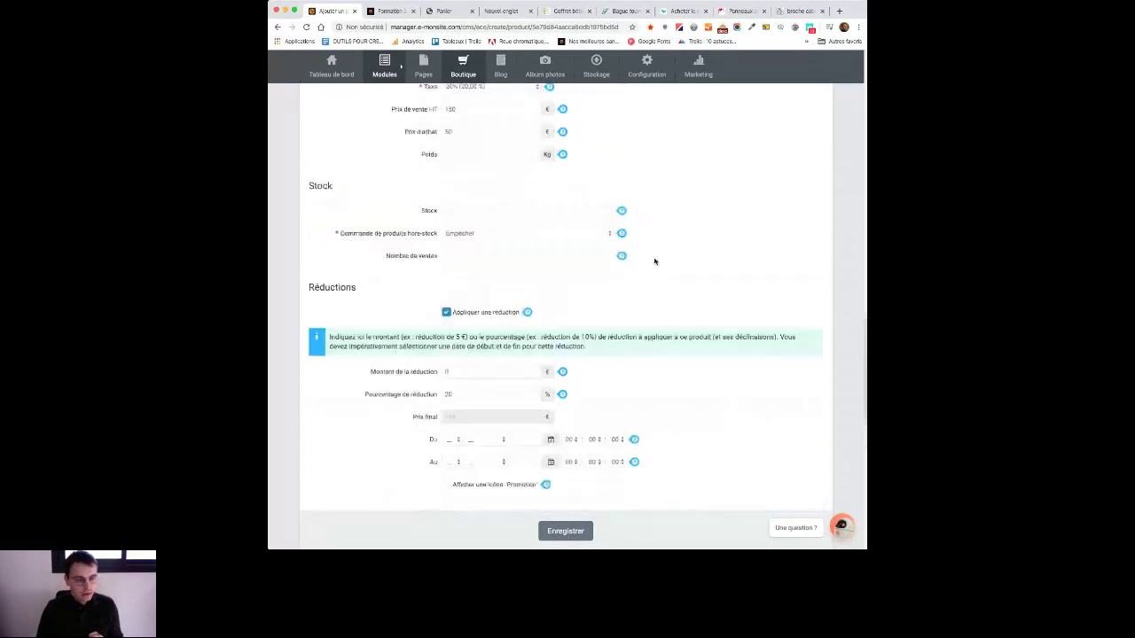
{"action": "scroll", "coordinate": [602, 187], "scroll_direction": "down", "scroll_amount": 4}
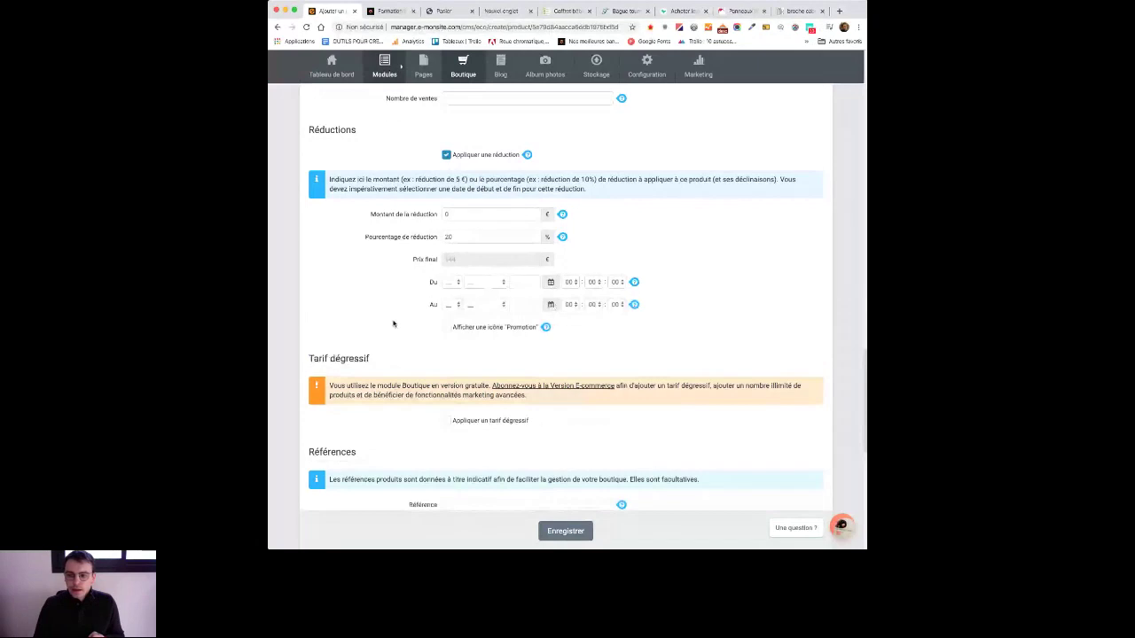
Step: Review the discount's Du and Au date fields and the Promotion icon option, and disable Appliquer une réduction
{"action": "left_click", "coordinate": [454, 282]}
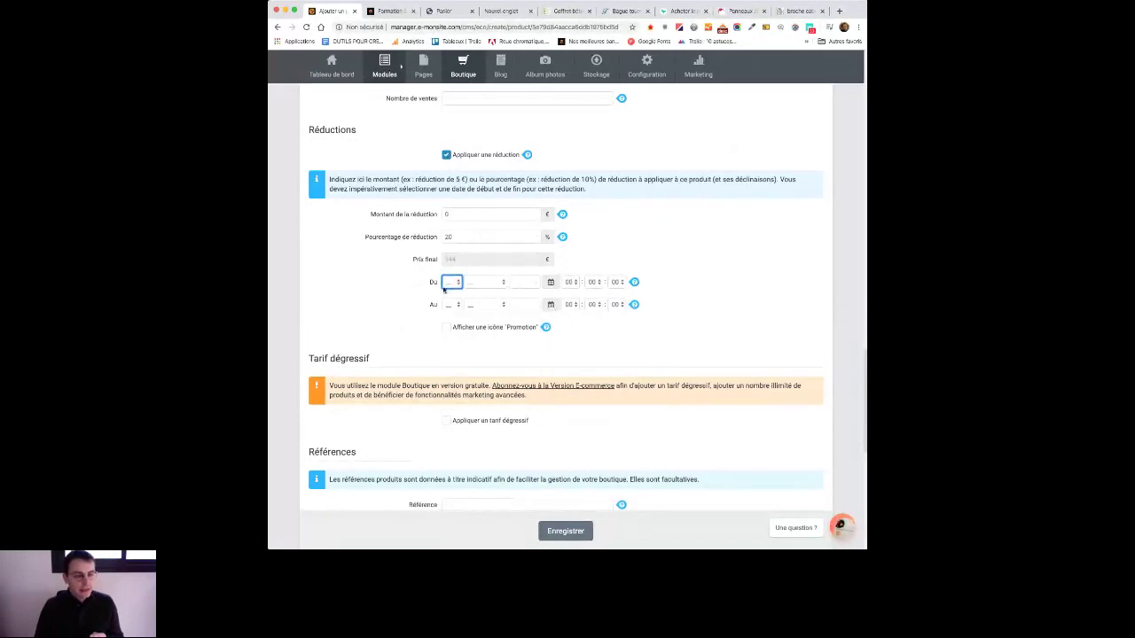
{"action": "left_click", "coordinate": [709, 323]}
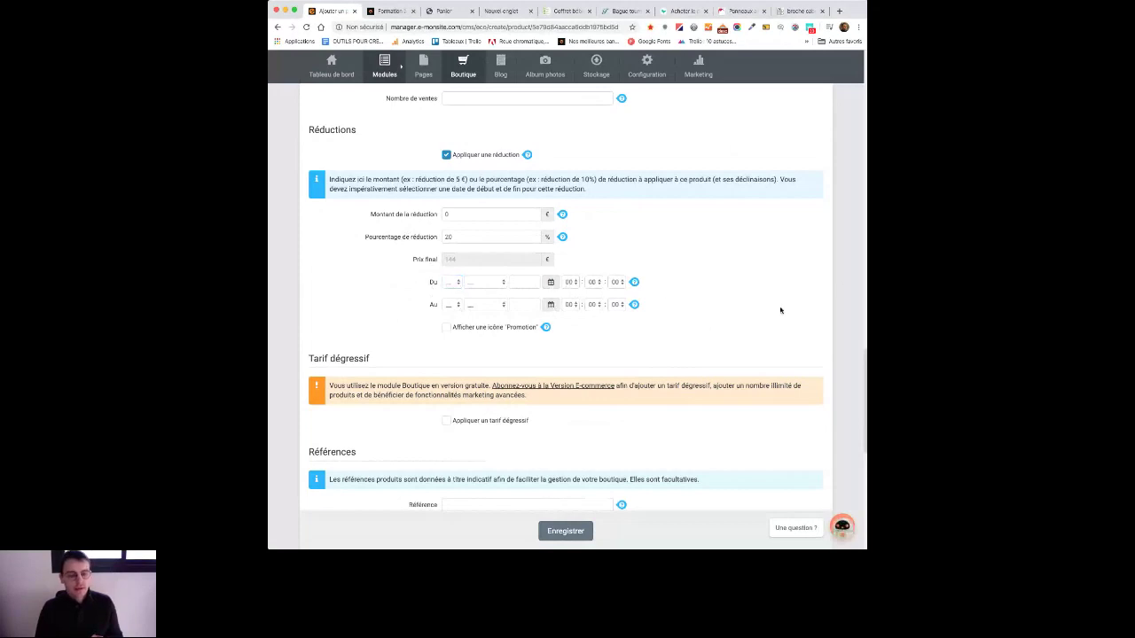
{"action": "scroll", "coordinate": [780, 311], "scroll_direction": "down", "scroll_amount": 1}
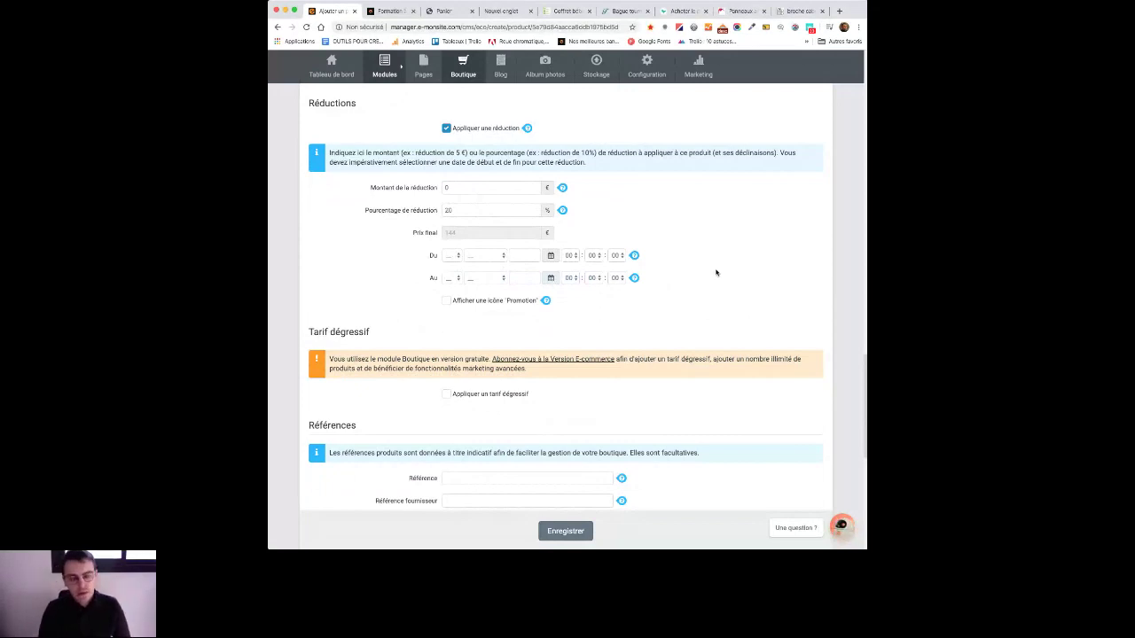
{"action": "scroll", "coordinate": [716, 274], "scroll_direction": "up", "scroll_amount": 1}
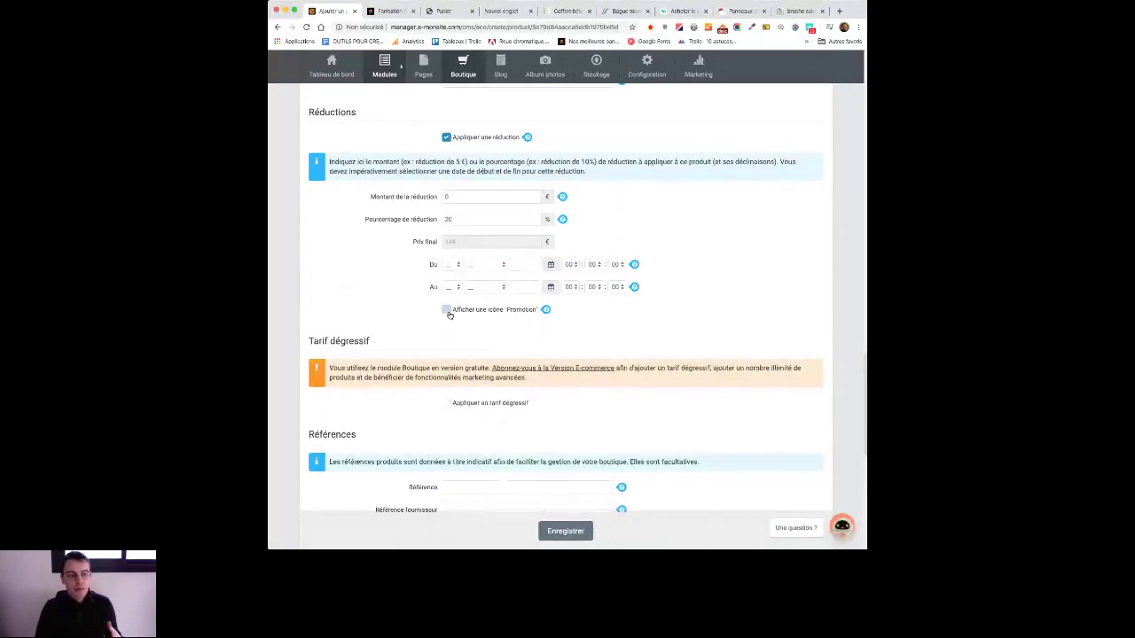
{"action": "left_click", "coordinate": [446, 136]}
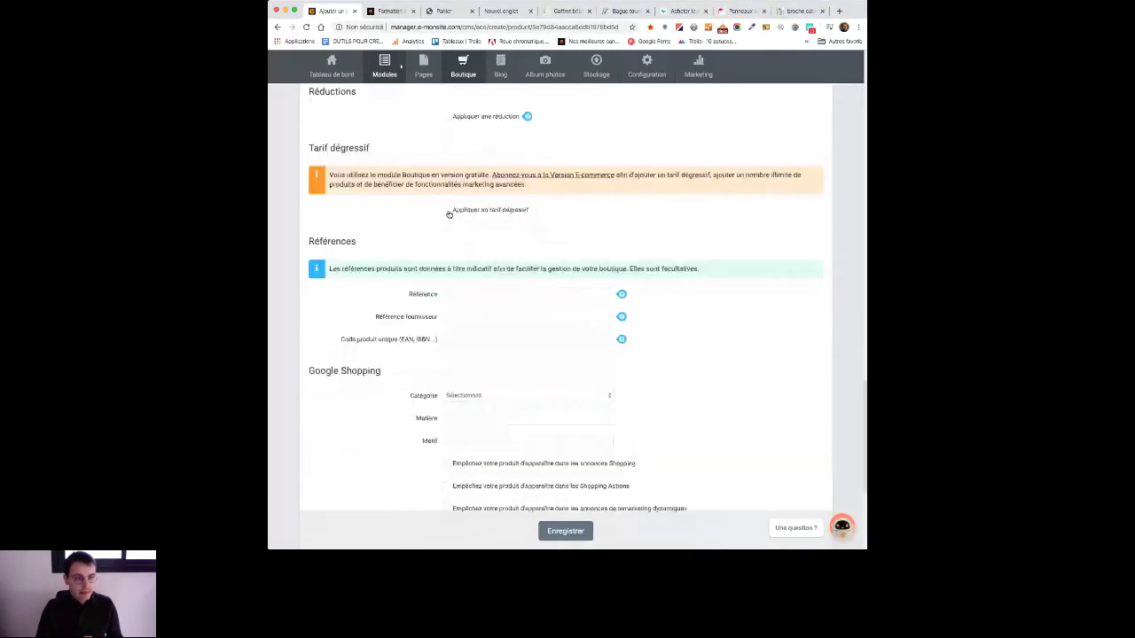
Step: Enable Appliquer un tarif dégressif, enter a 10 € reduction from 10 products, and add another tier row
{"action": "left_click", "coordinate": [447, 211]}
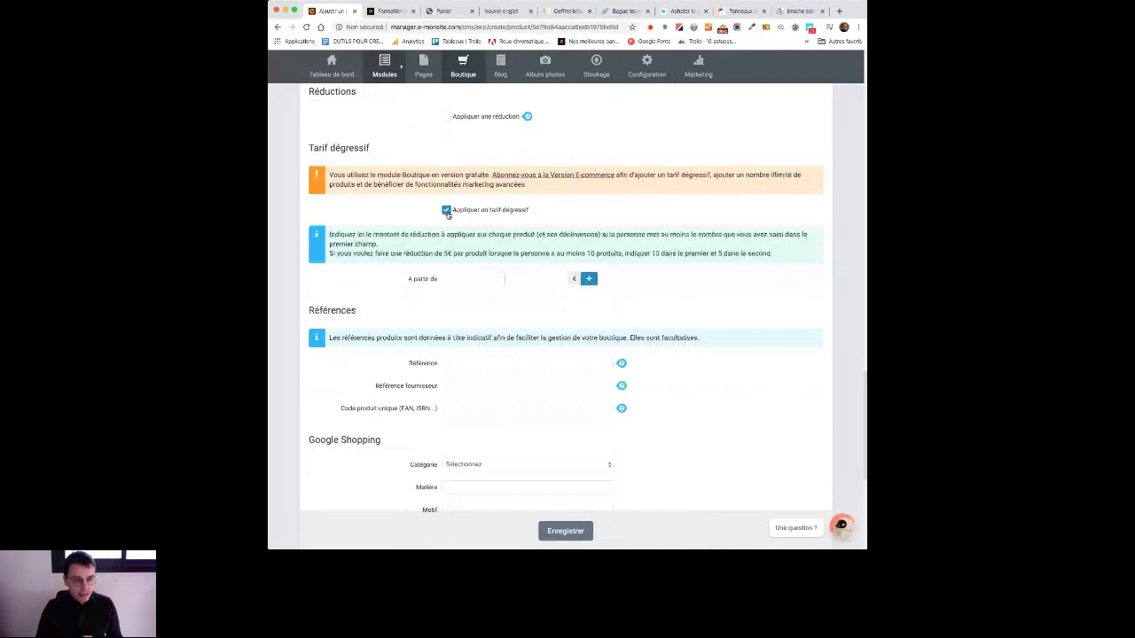
{"action": "left_click", "coordinate": [476, 280]}
{"action": "type", "text": "10"}
{"action": "left_click", "coordinate": [517, 277]}
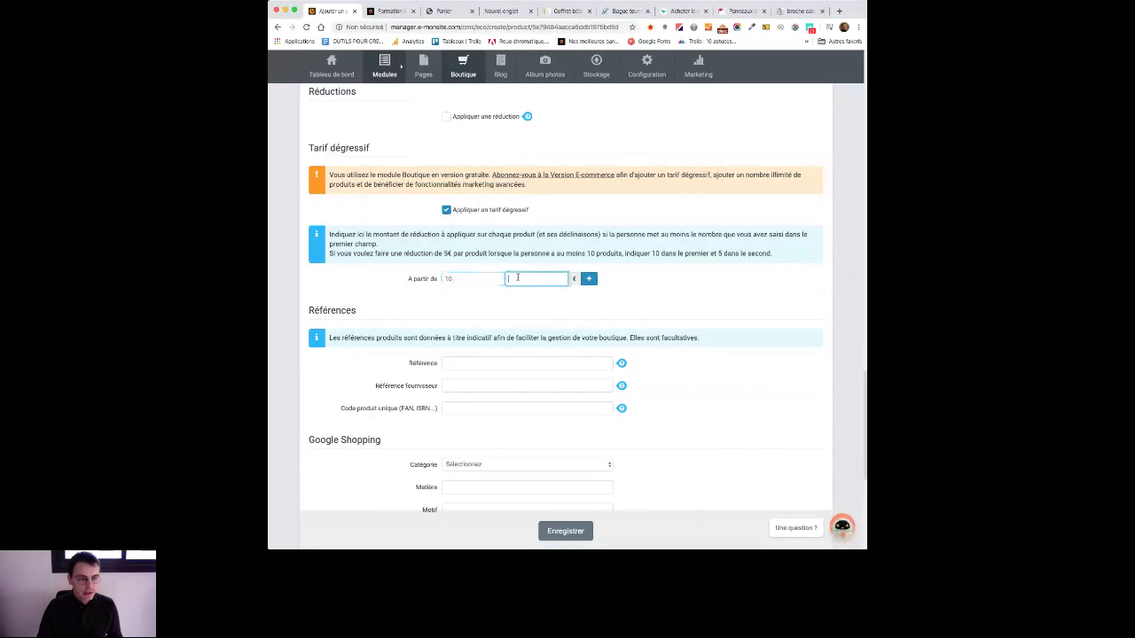
{"action": "type", "text": "10"}
{"action": "left_click", "coordinate": [624, 294]}
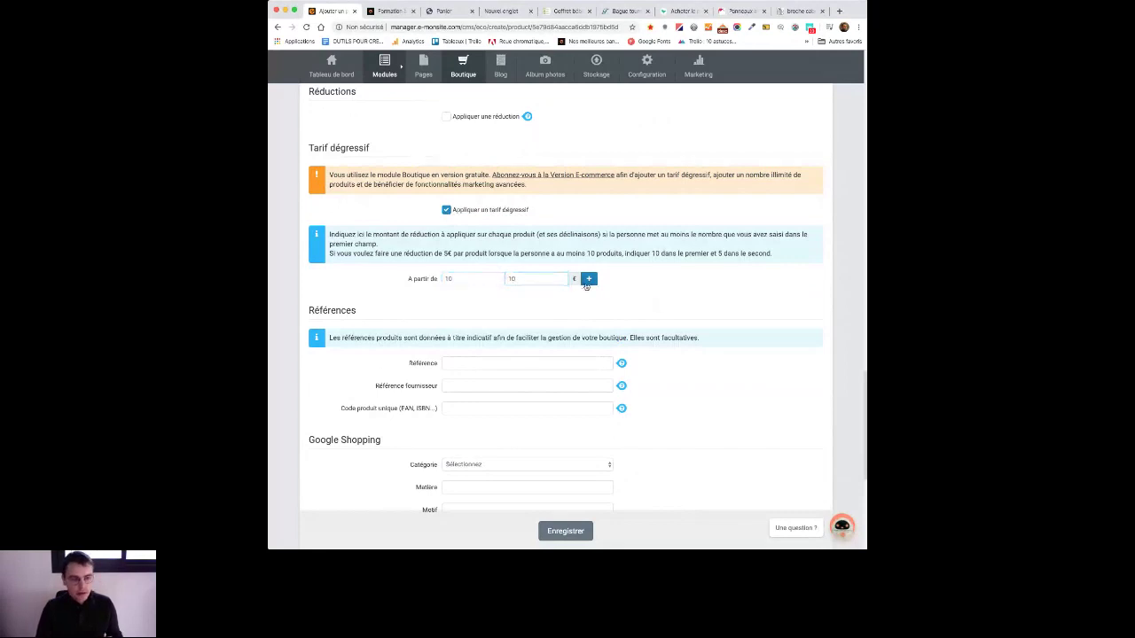
{"action": "left_click", "coordinate": [587, 281]}
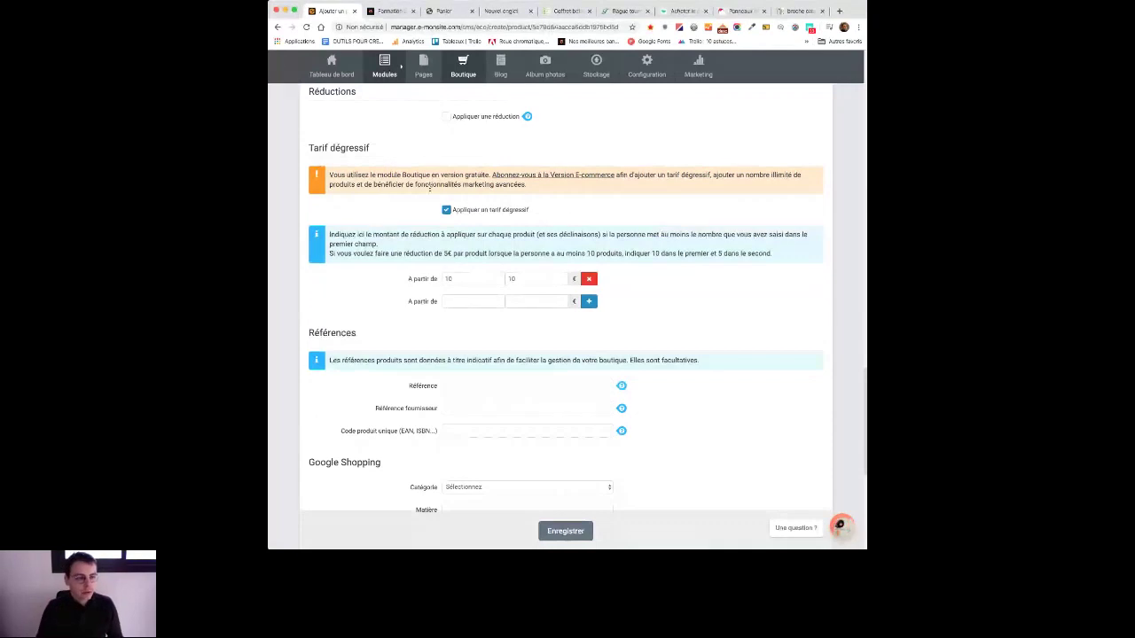
Step: Disable Appliquer un tarif dégressif and highlight the notice about the free version of the Boutique module
{"action": "left_click", "coordinate": [446, 209]}
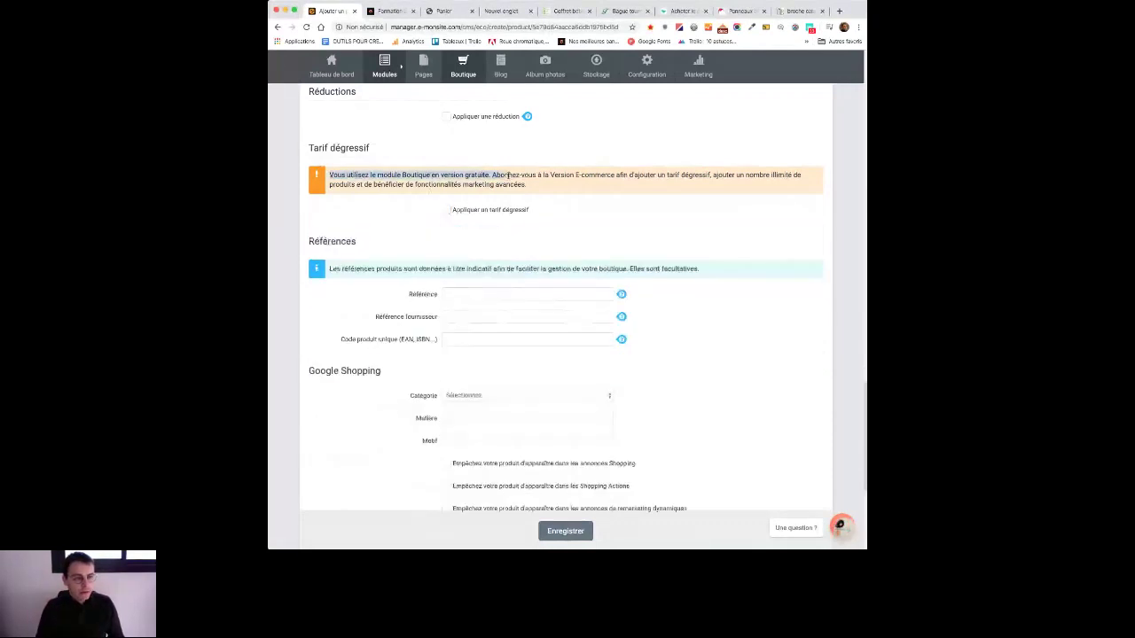
{"action": "triple_click", "coordinate": [393, 177]}
{"action": "left_click", "coordinate": [339, 179]}
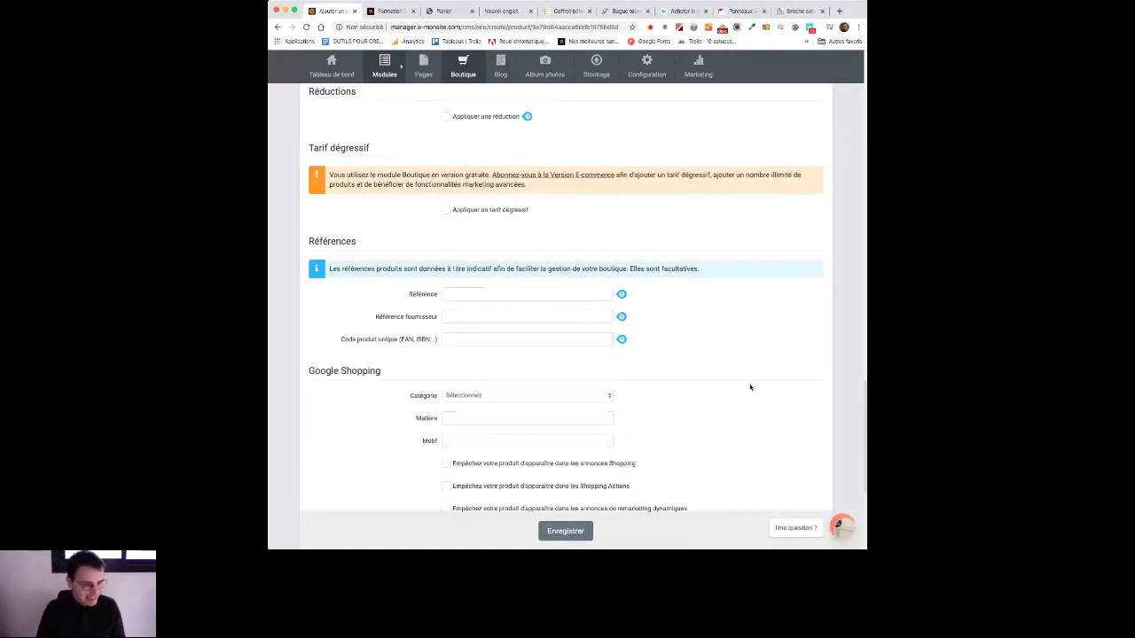
Step: Examine the Références fields, including Code produit unique, and the Google Shopping section with its Catégorie choices
{"action": "scroll", "coordinate": [387, 225], "scroll_direction": "down", "scroll_amount": 2}
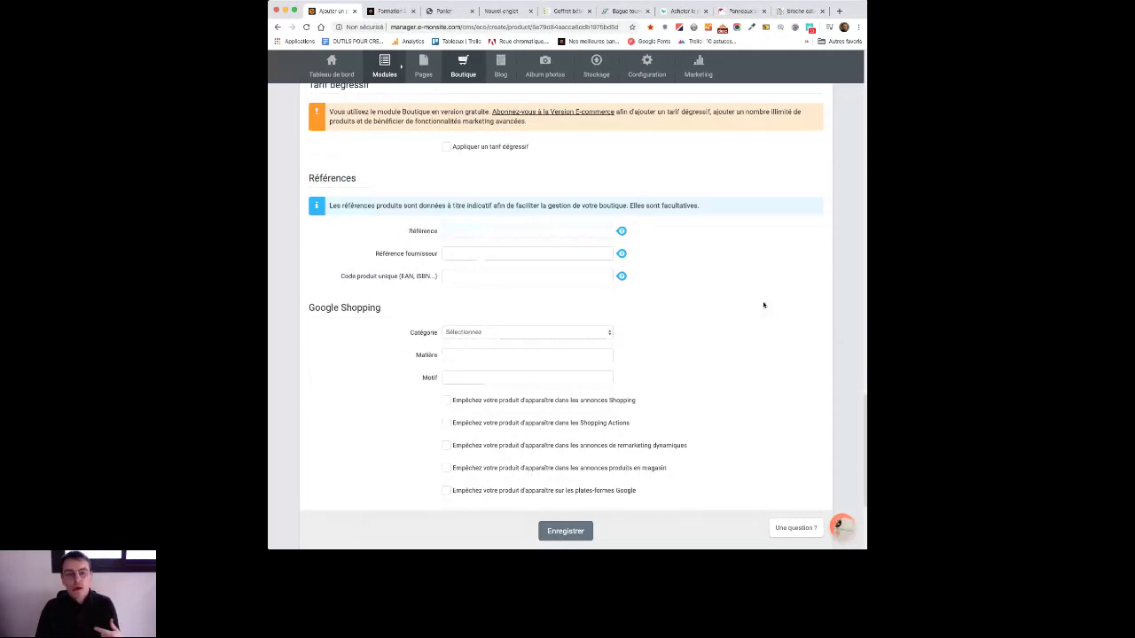
{"action": "scroll", "coordinate": [746, 285], "scroll_direction": "down", "scroll_amount": 1}
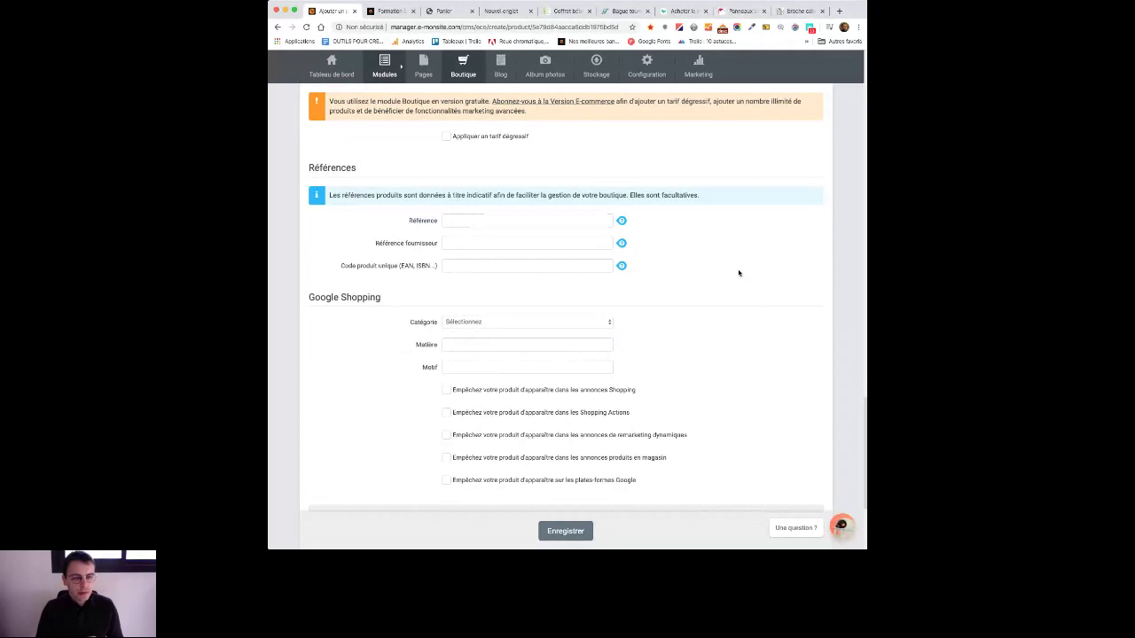
{"action": "scroll", "coordinate": [739, 273], "scroll_direction": "down", "scroll_amount": 1}
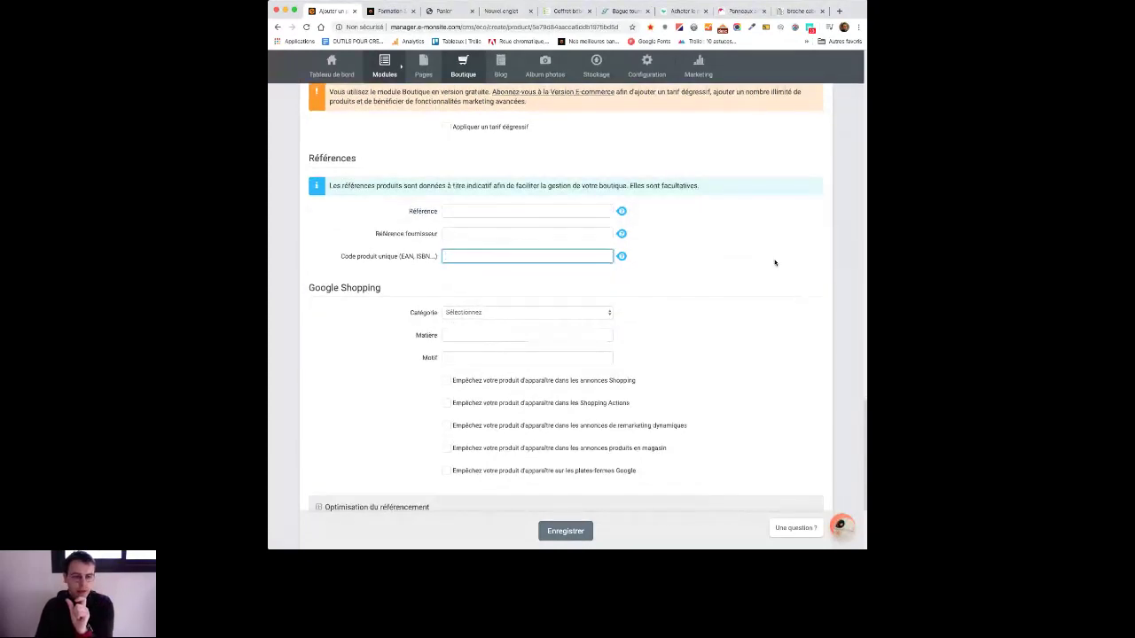
{"action": "mouse_move", "coordinate": [622, 255]}
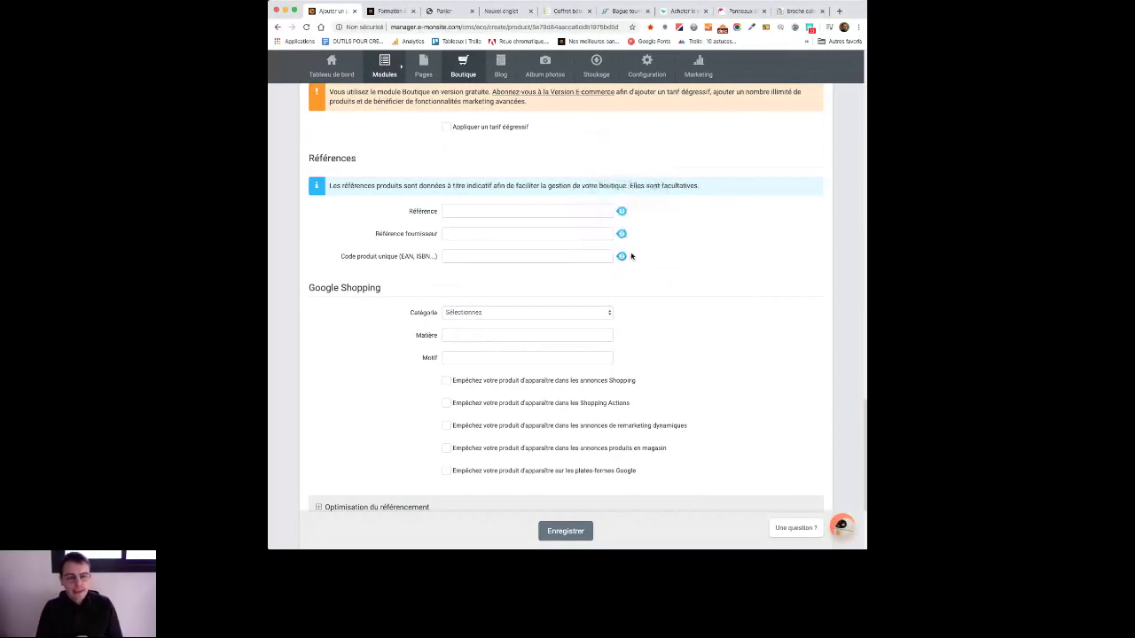
{"action": "scroll", "coordinate": [804, 307], "scroll_direction": "down", "scroll_amount": 1}
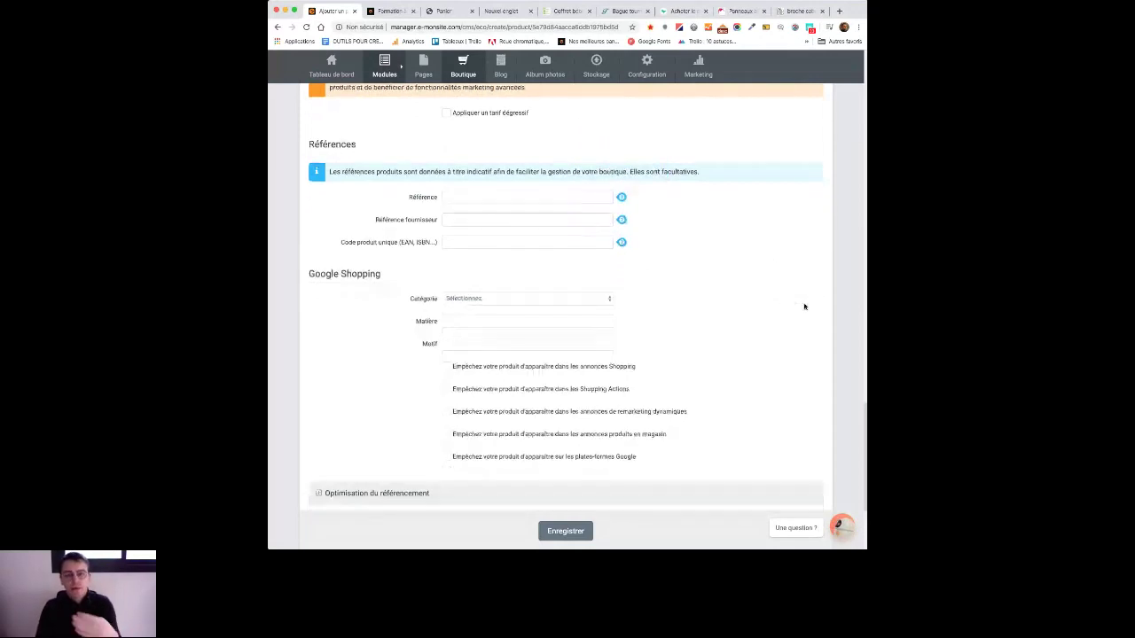
{"action": "scroll", "coordinate": [804, 307], "scroll_direction": "down", "scroll_amount": 1}
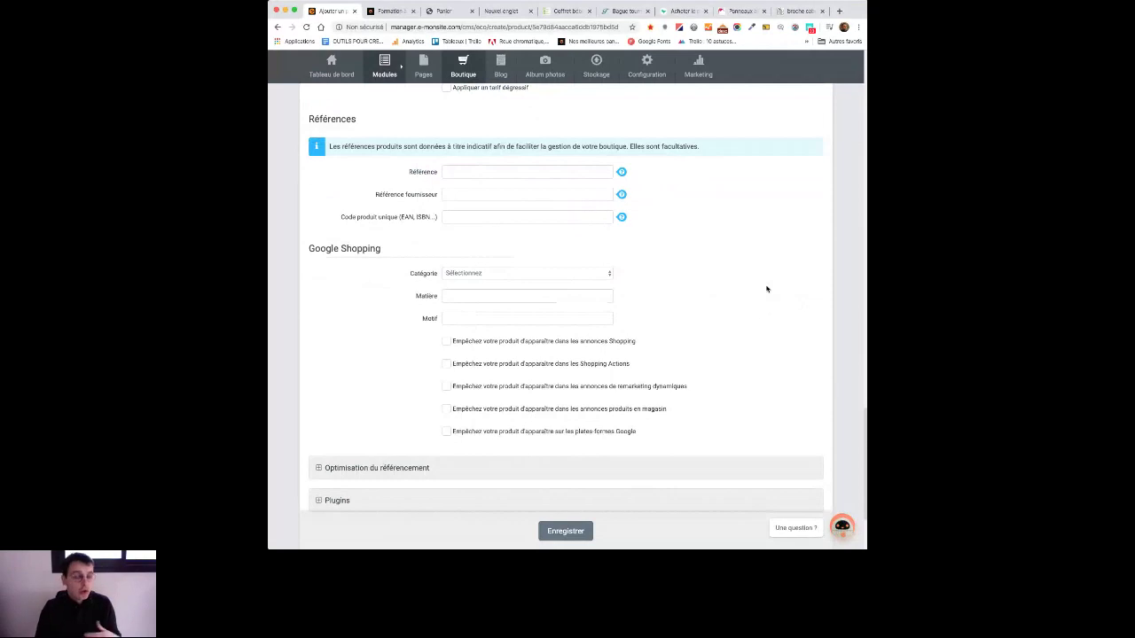
{"action": "scroll", "coordinate": [763, 301], "scroll_direction": "down", "scroll_amount": 1}
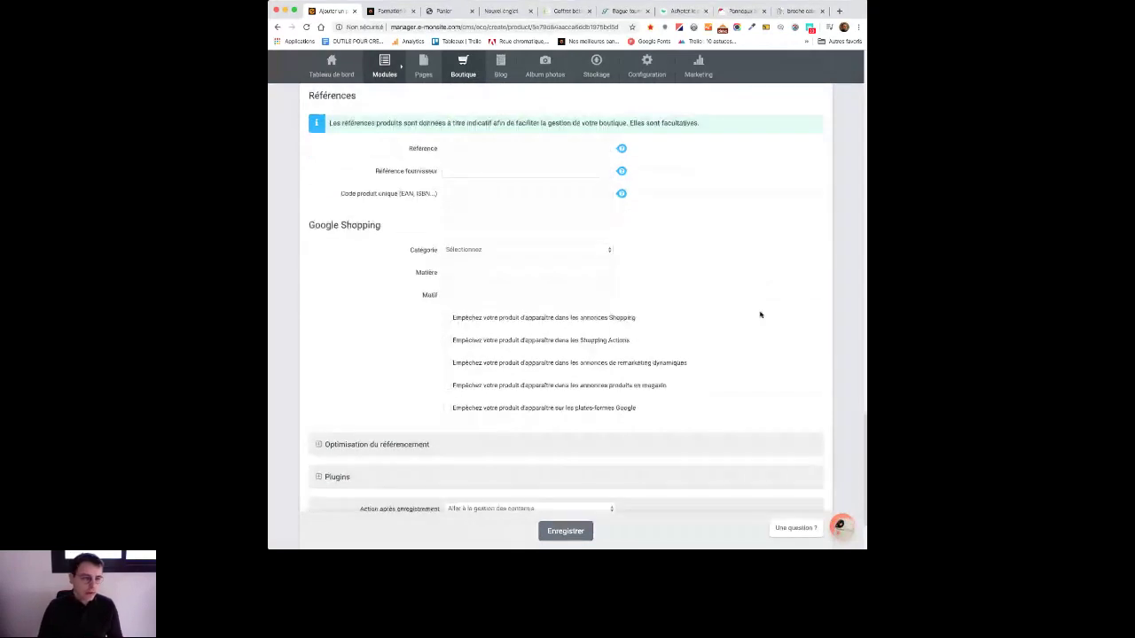
{"action": "left_click", "coordinate": [511, 255]}
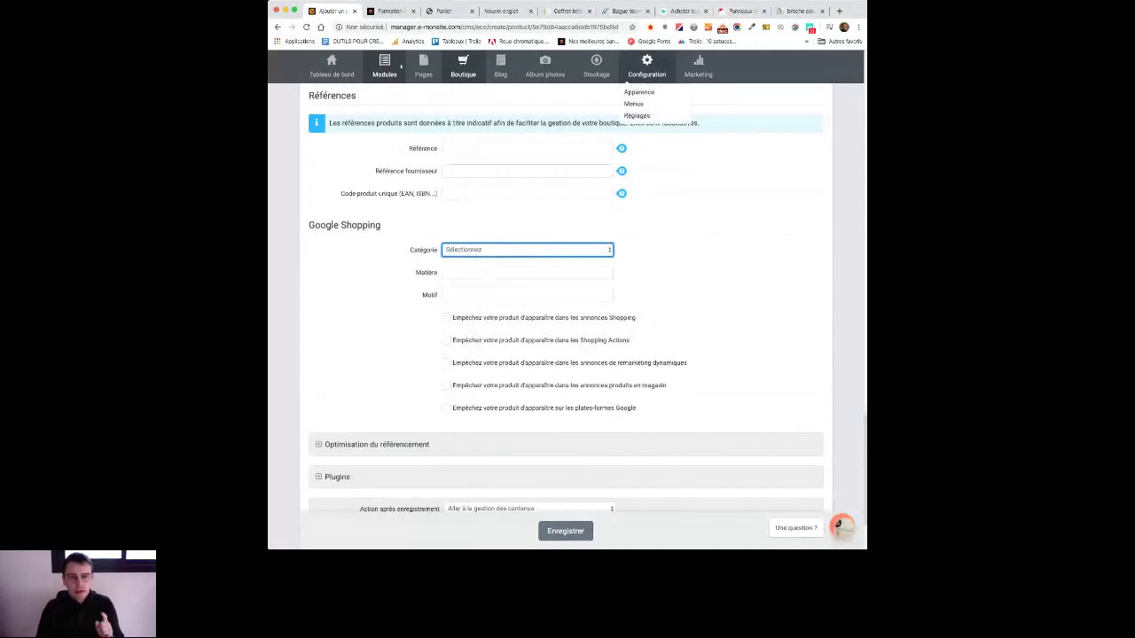
Step: Search Google for "canapé" in a new tab and expand the sponsored product carousel
{"action": "left_click", "coordinate": [839, 12]}
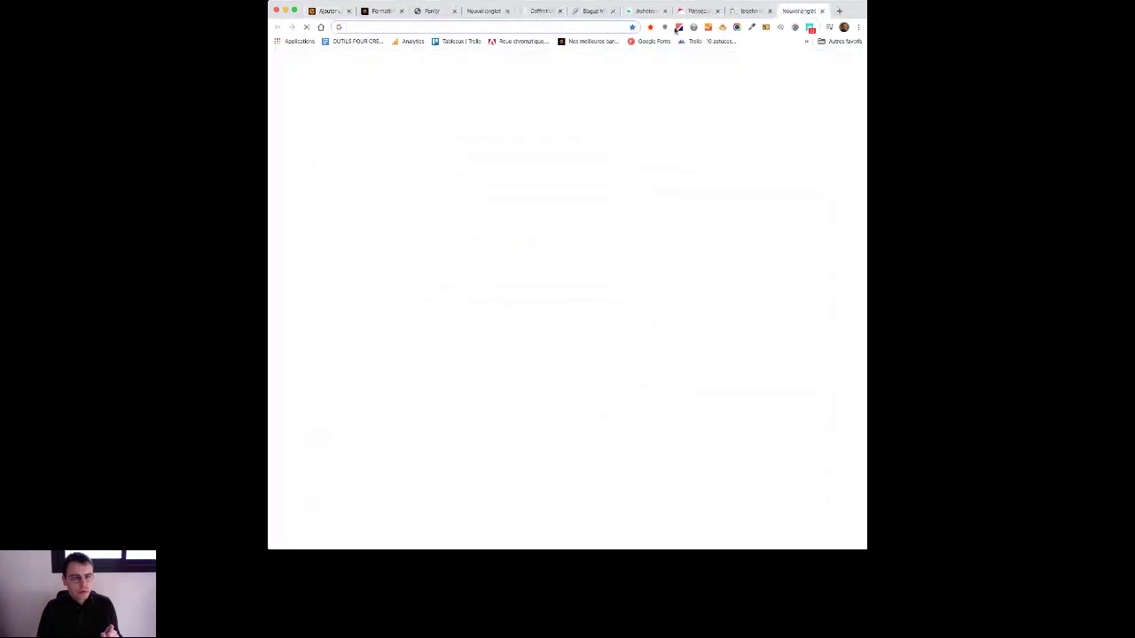
{"action": "type", "text": "canapé"}
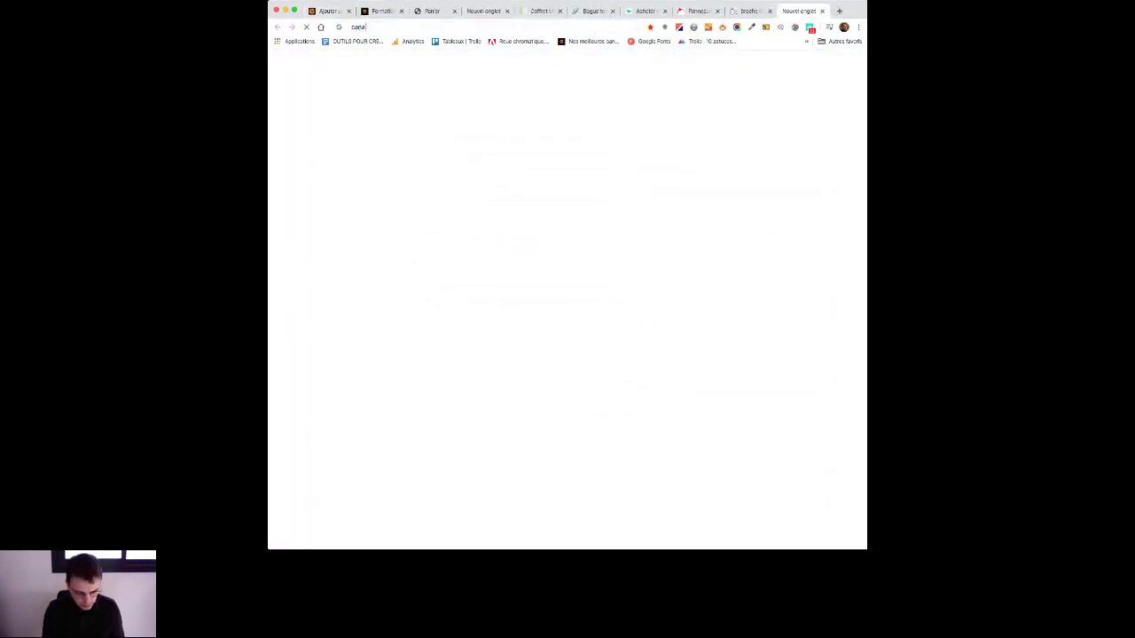
{"action": "key", "text": "Return"}
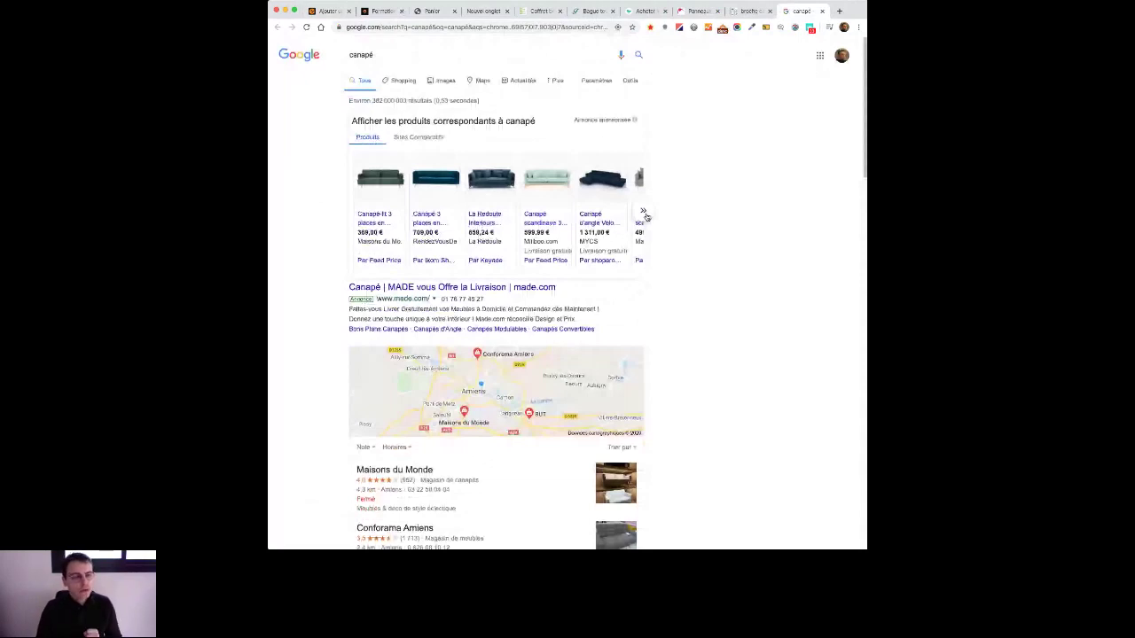
{"action": "left_click", "coordinate": [644, 214]}
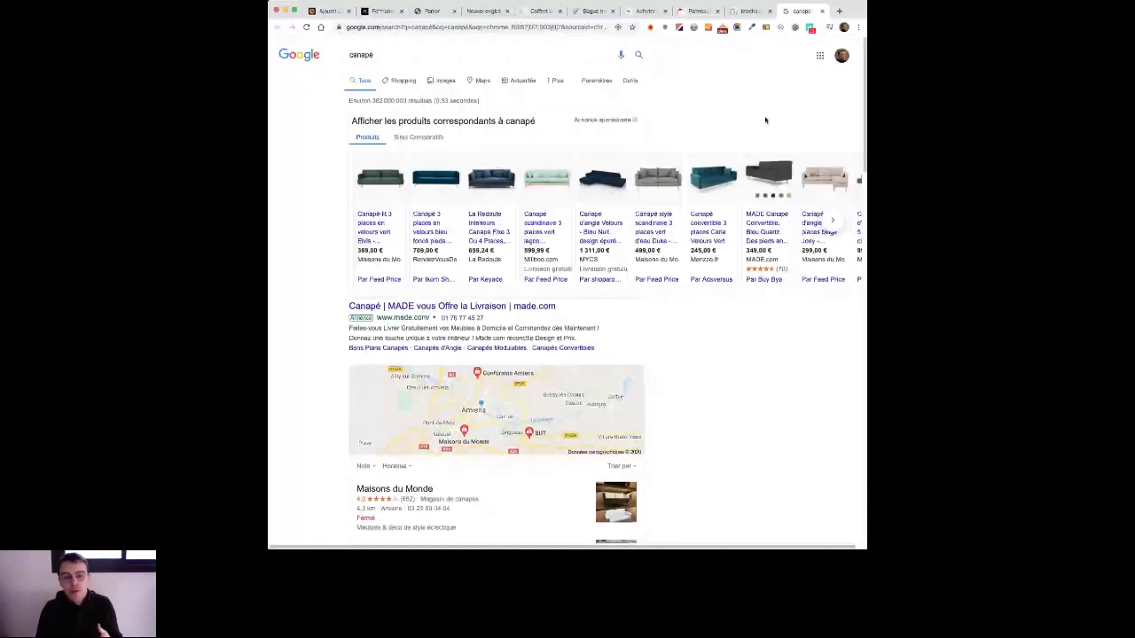
Step: Open the Google Shopping results for "canapé" and browse the product listings down to the brand and style filters
{"action": "left_click", "coordinate": [410, 84]}
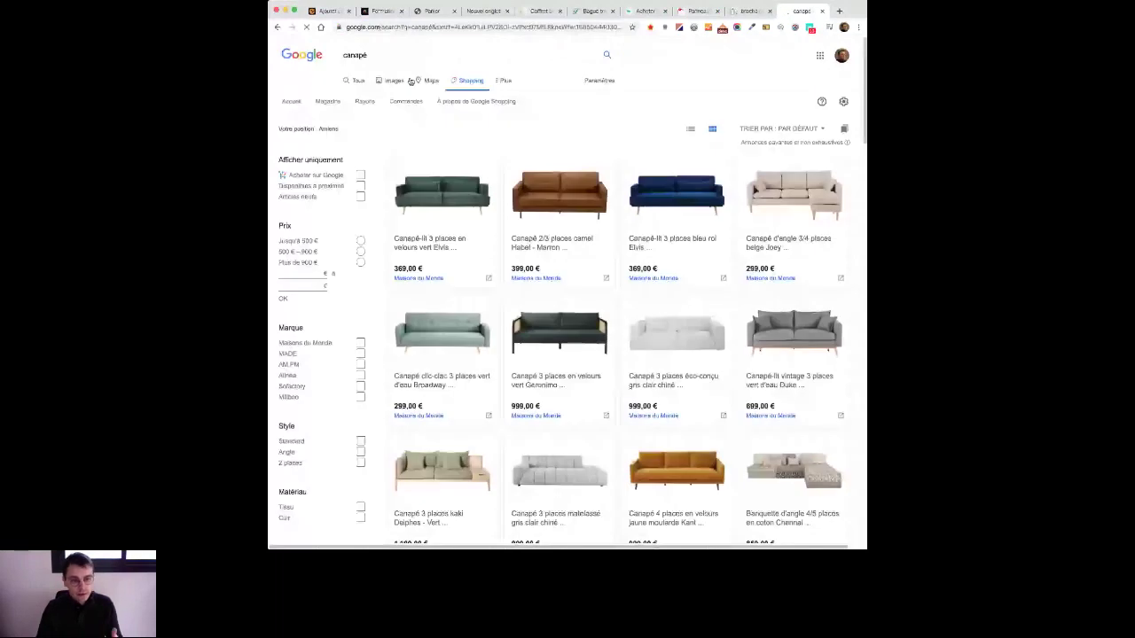
{"action": "scroll", "coordinate": [719, 334], "scroll_direction": "down", "scroll_amount": 5}
{"action": "scroll", "coordinate": [719, 335], "scroll_direction": "down", "scroll_amount": 2}
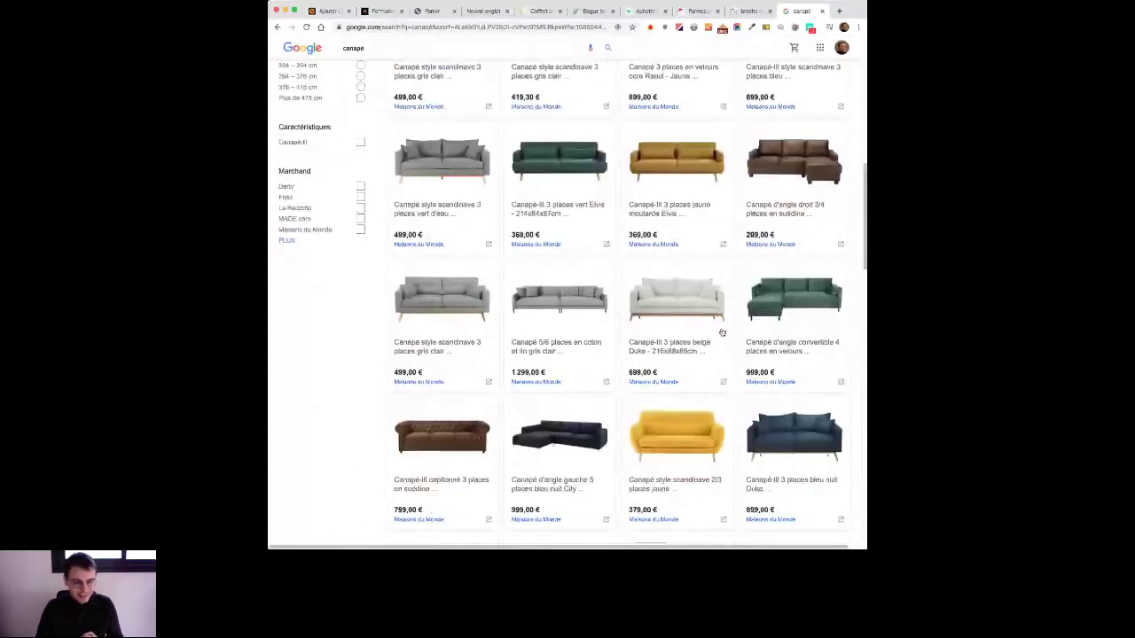
{"action": "scroll", "coordinate": [722, 332], "scroll_direction": "down", "scroll_amount": 10}
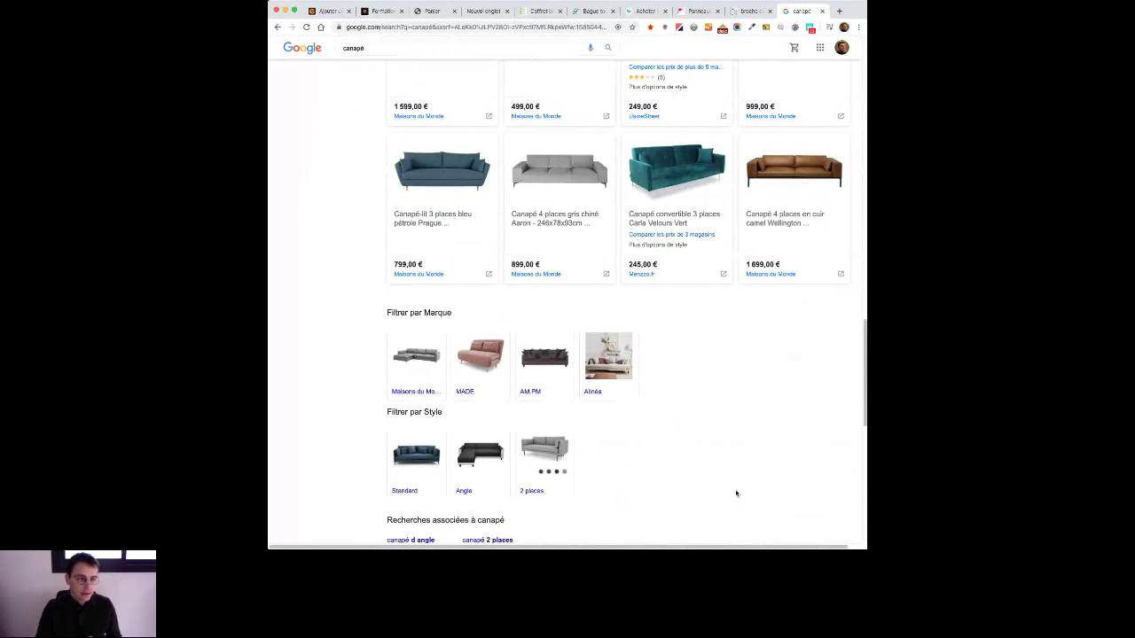
Step: Return to the product form and switch to the e-monsite webinar listing page
{"action": "left_click", "coordinate": [330, 10]}
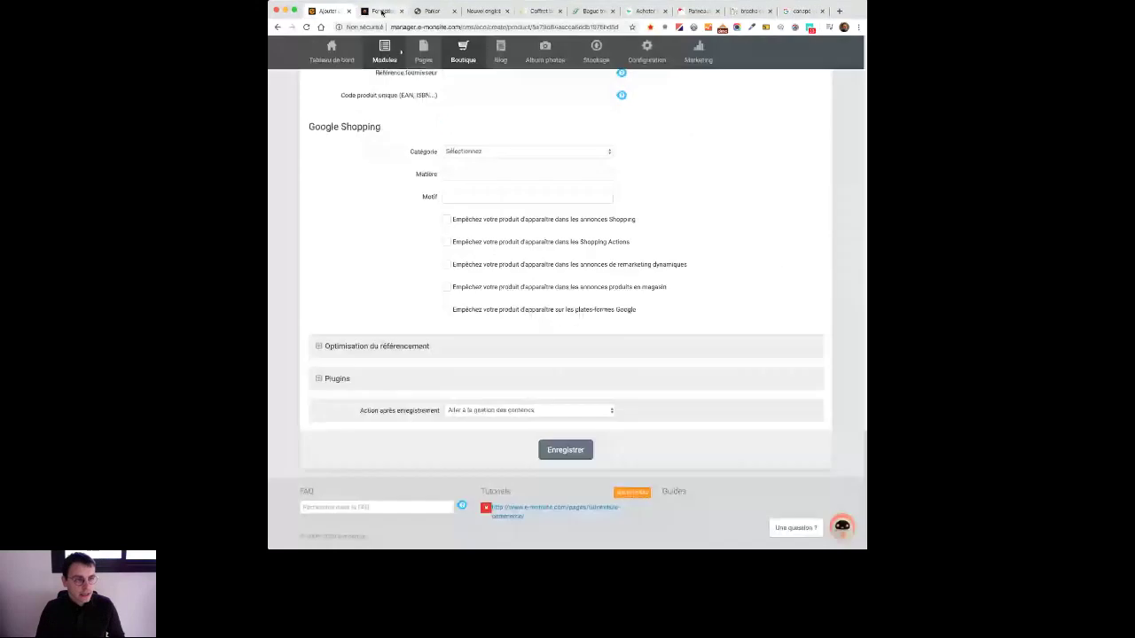
{"action": "left_click", "coordinate": [381, 11]}
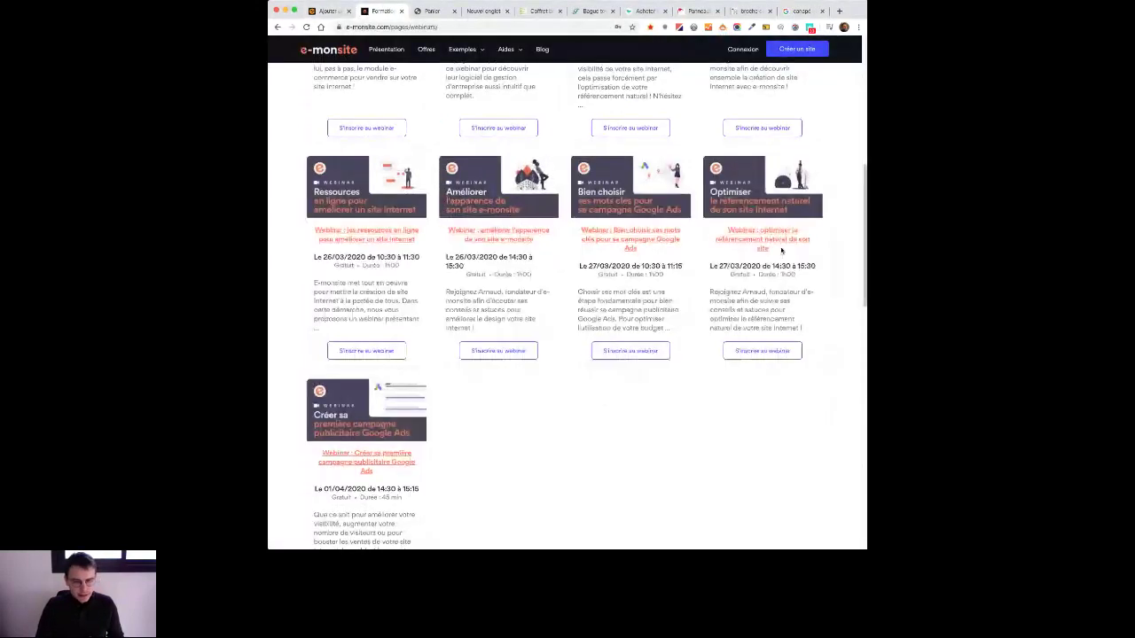
Step: Return from the webinar listing to the product form and check the Pack Bonnet & Mitaines page on The Green Dressing shop
{"action": "left_click", "coordinate": [325, 12]}
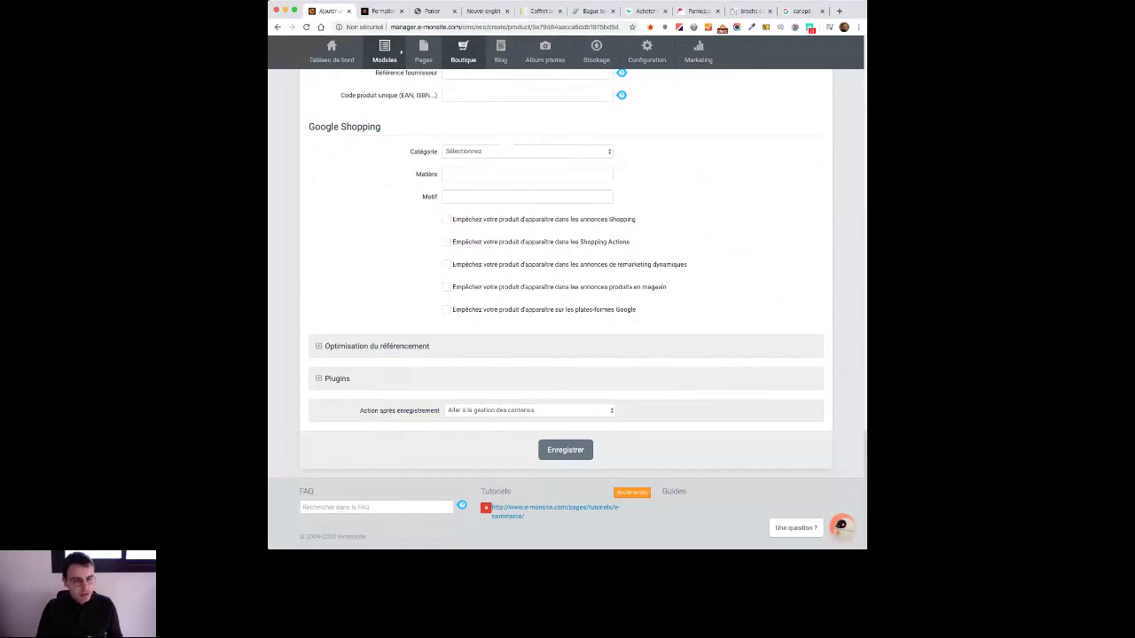
{"action": "key", "text": "ctrl+Tab"}
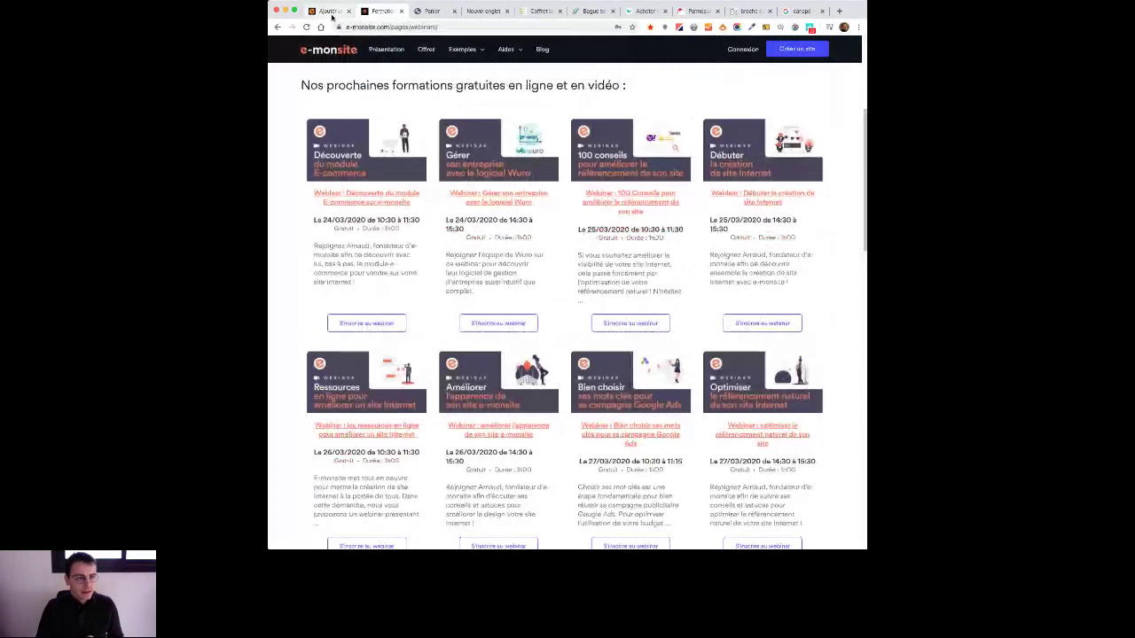
{"action": "left_click", "coordinate": [330, 11]}
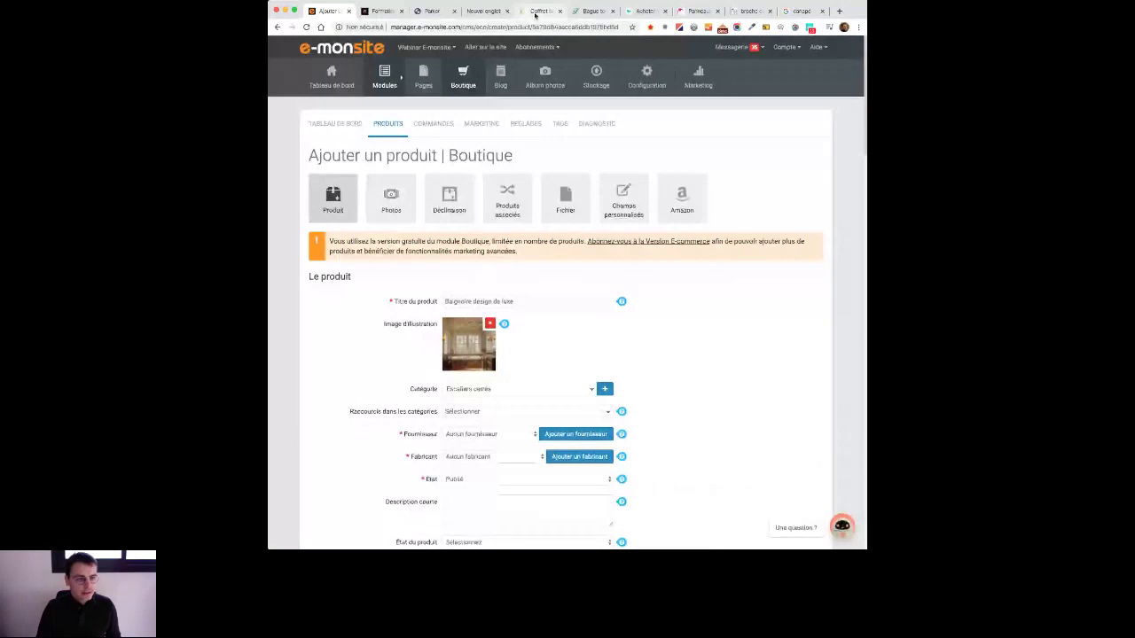
{"action": "left_click", "coordinate": [560, 13]}
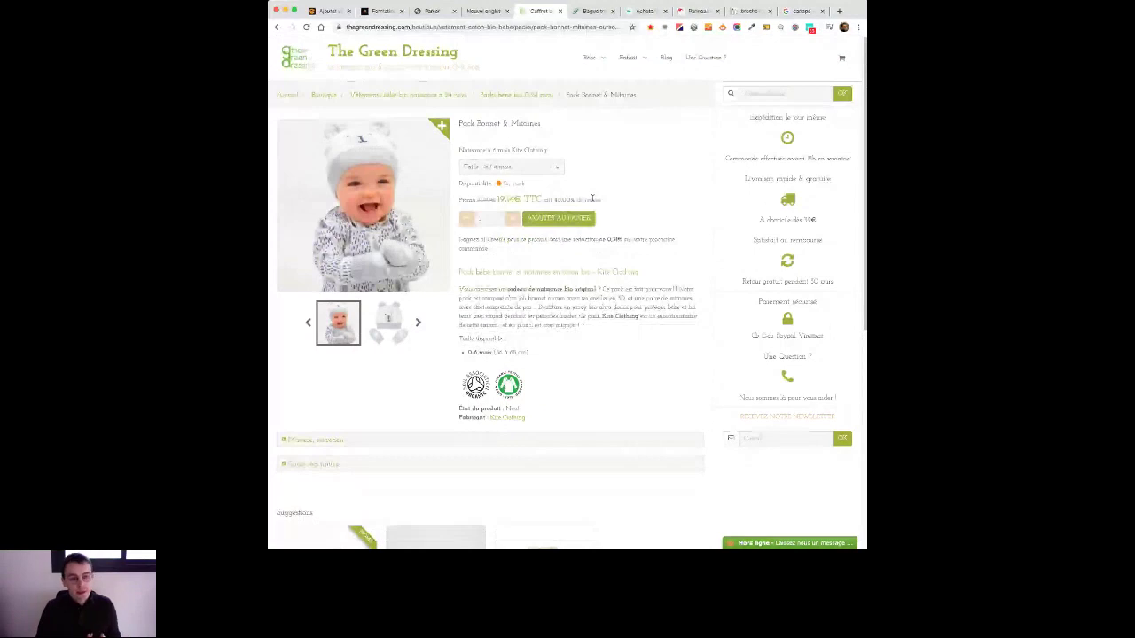
{"action": "left_click", "coordinate": [329, 11]}
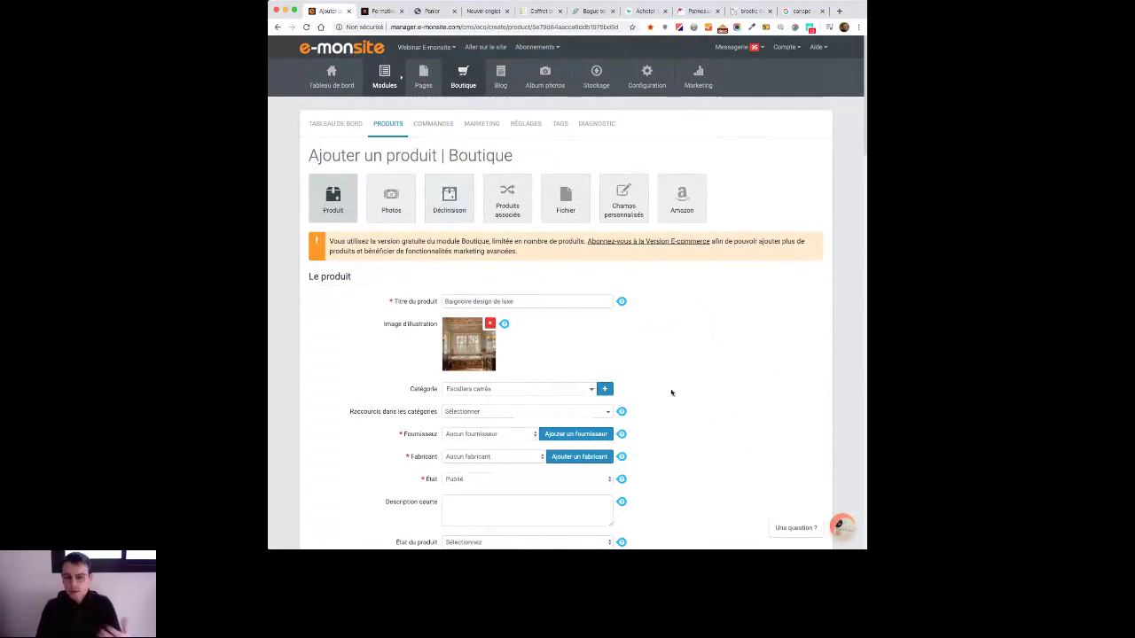
Step: Review the product form down to its price and stock sections, and view the Suggestions on The Green Dressing product page
{"action": "scroll", "coordinate": [671, 393], "scroll_direction": "down", "scroll_amount": 1}
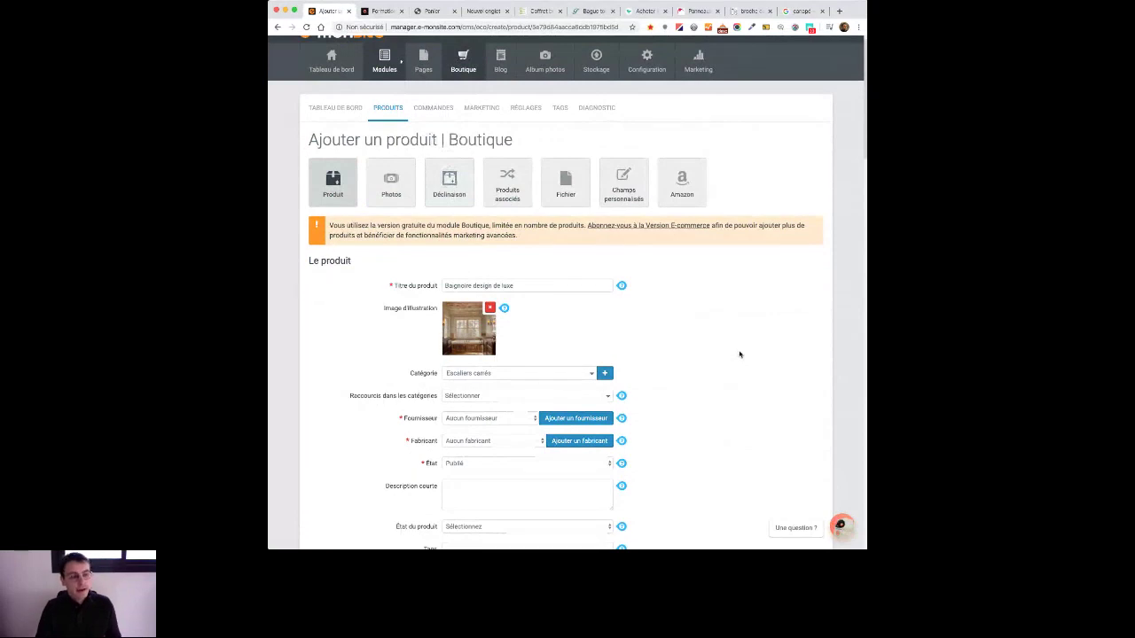
{"action": "scroll", "coordinate": [749, 377], "scroll_direction": "down", "scroll_amount": 10}
{"action": "scroll", "coordinate": [758, 397], "scroll_direction": "down", "scroll_amount": 5}
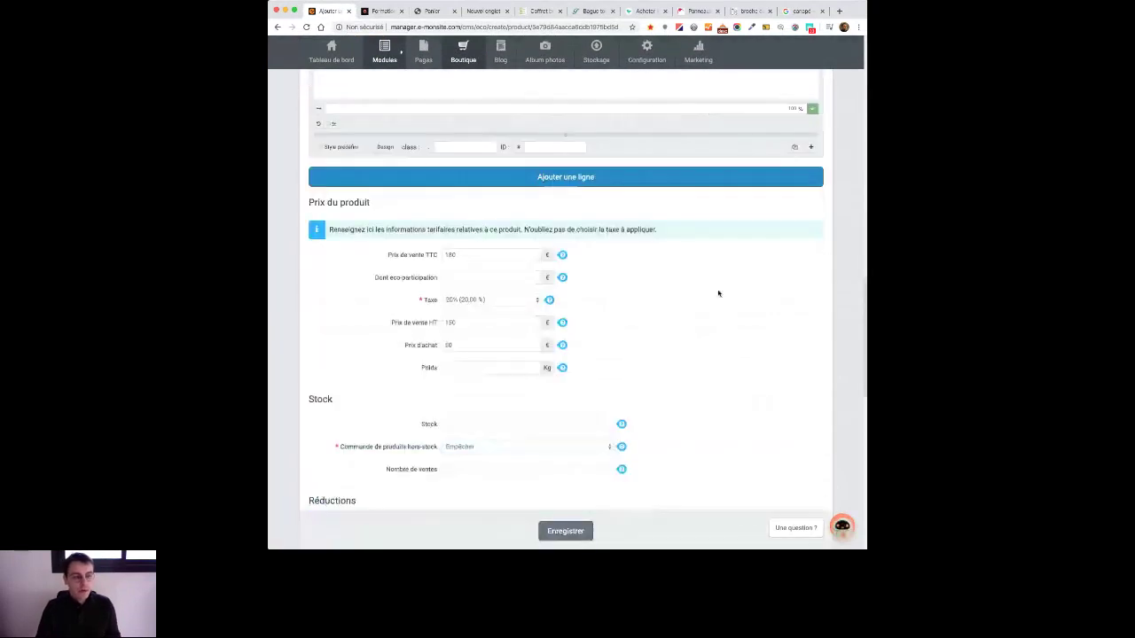
{"action": "scroll", "coordinate": [789, 385], "scroll_direction": "down", "scroll_amount": 1}
{"action": "scroll", "coordinate": [786, 390], "scroll_direction": "up", "scroll_amount": 2}
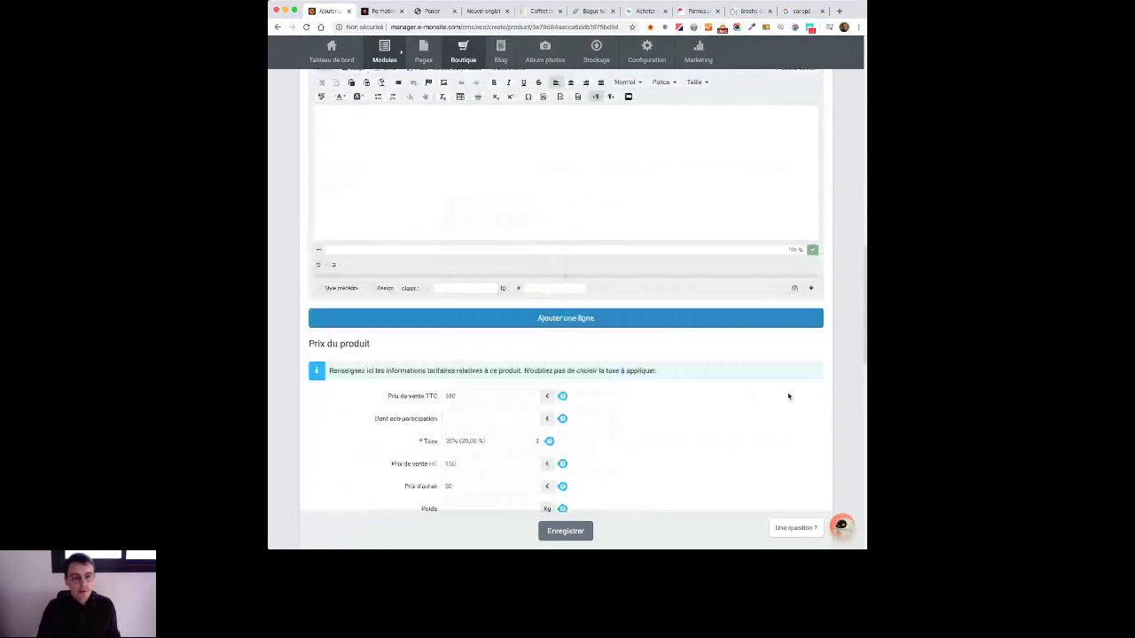
{"action": "scroll", "coordinate": [788, 396], "scroll_direction": "up", "scroll_amount": 15}
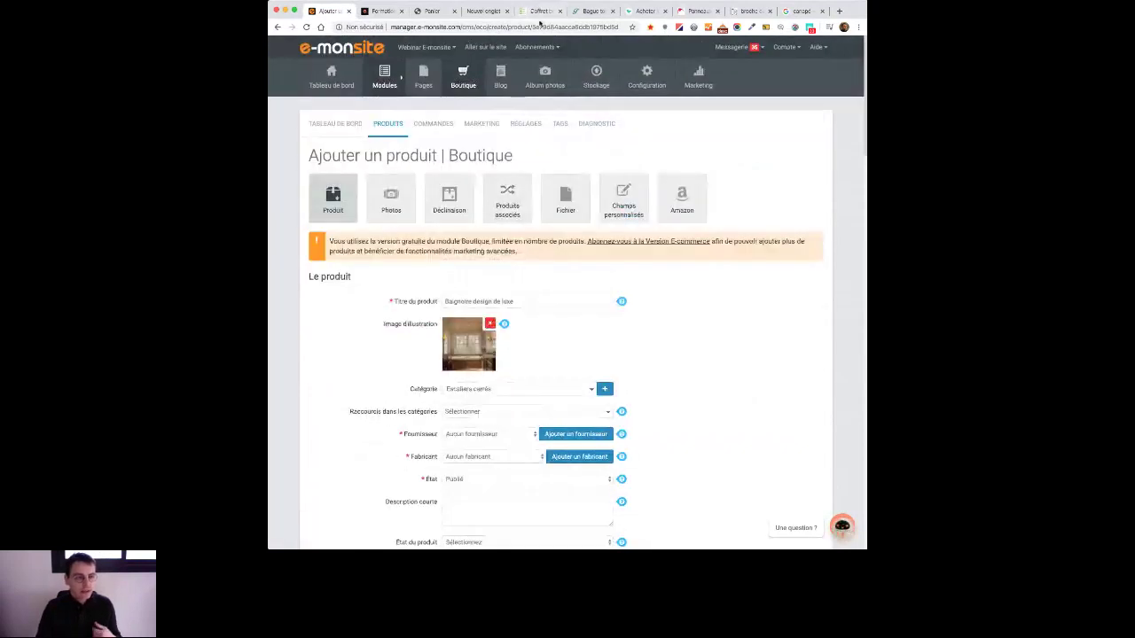
{"action": "left_click", "coordinate": [540, 11]}
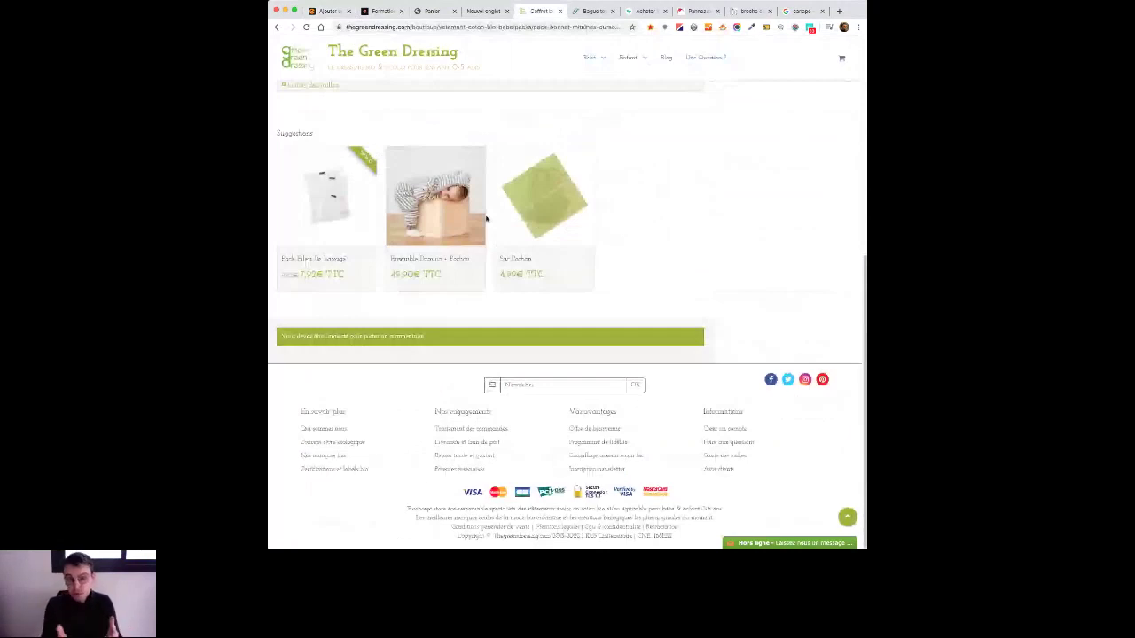
{"action": "key", "text": "super+1"}
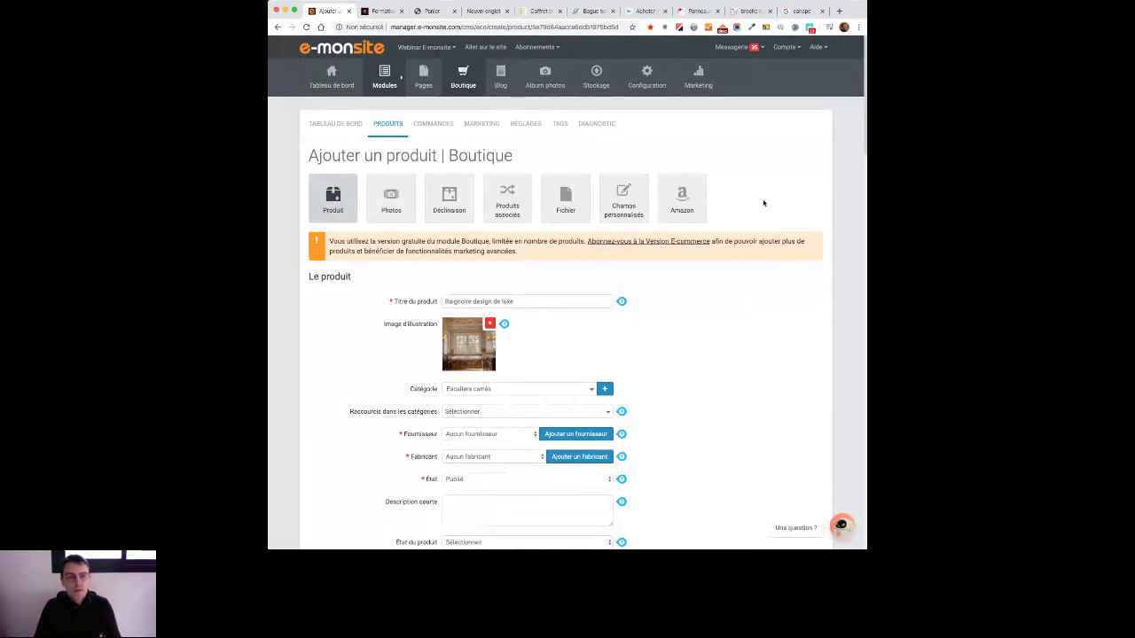
Step: Open the Boutique's Commandes page and examine its order search filters, order list and export options
{"action": "left_click", "coordinate": [433, 125]}
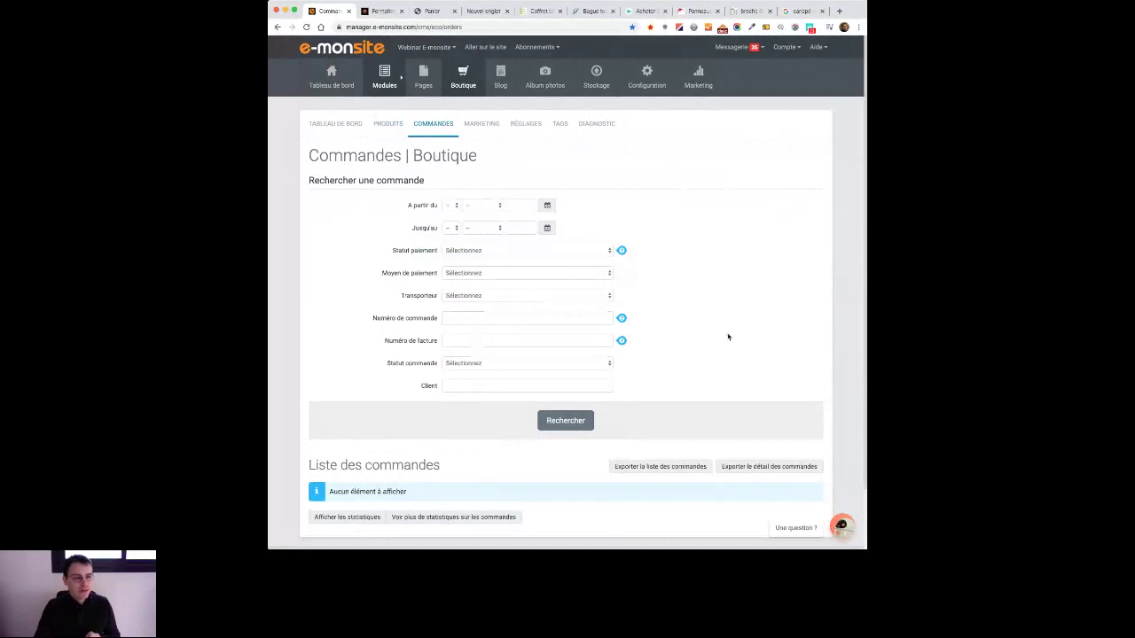
{"action": "scroll", "coordinate": [735, 335], "scroll_direction": "down", "scroll_amount": 2}
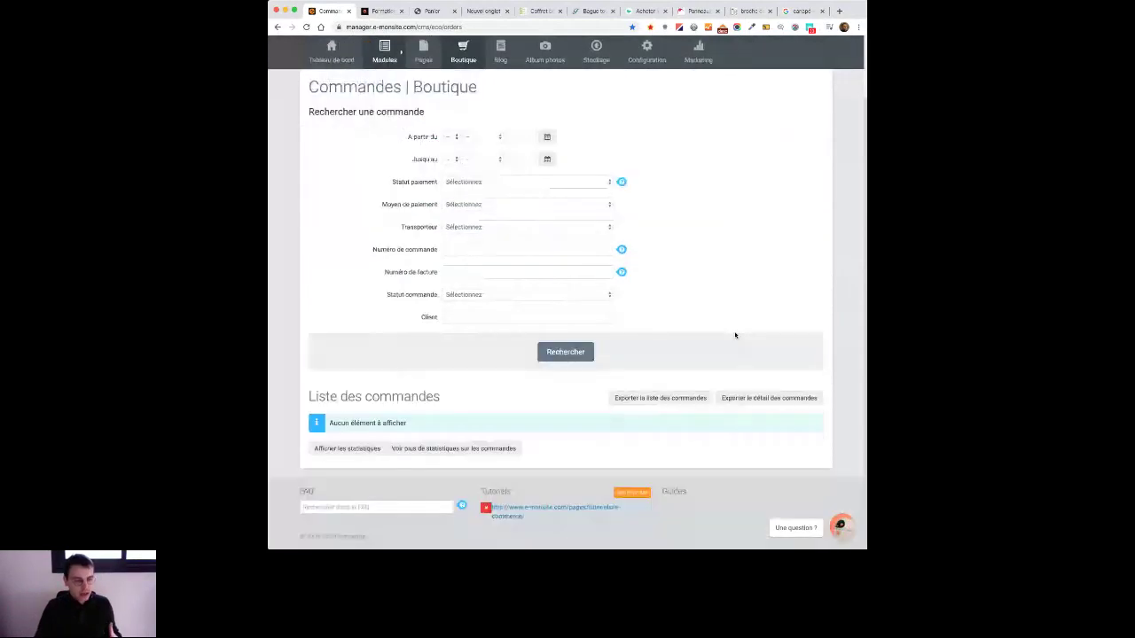
{"action": "scroll", "coordinate": [754, 251], "scroll_direction": "up", "scroll_amount": 2}
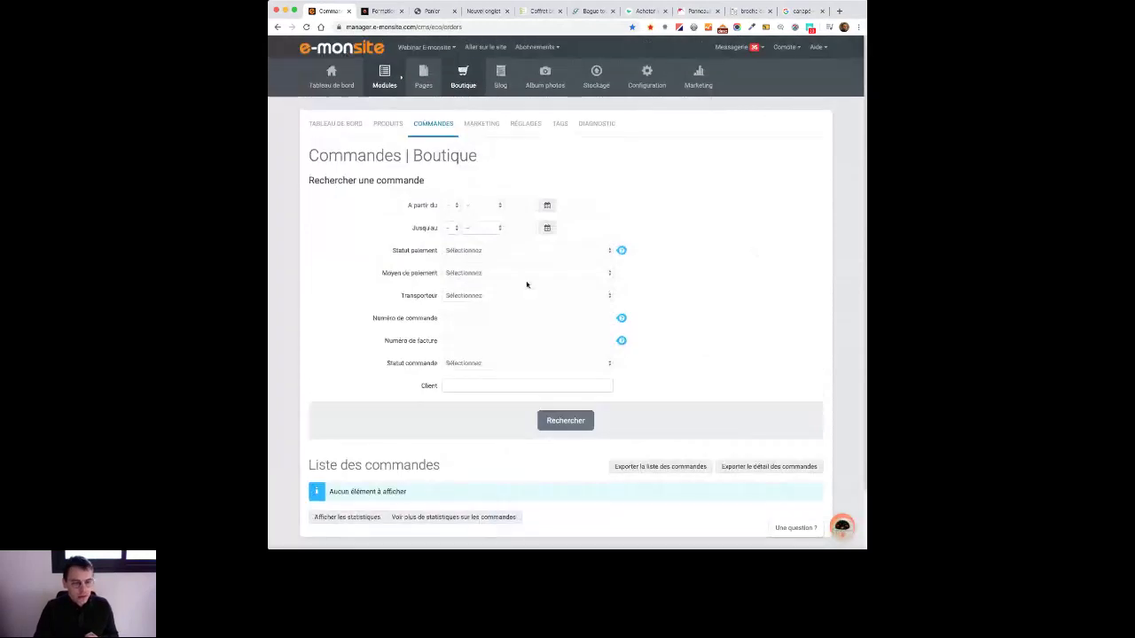
{"action": "scroll", "coordinate": [526, 284], "scroll_direction": "down", "scroll_amount": 2}
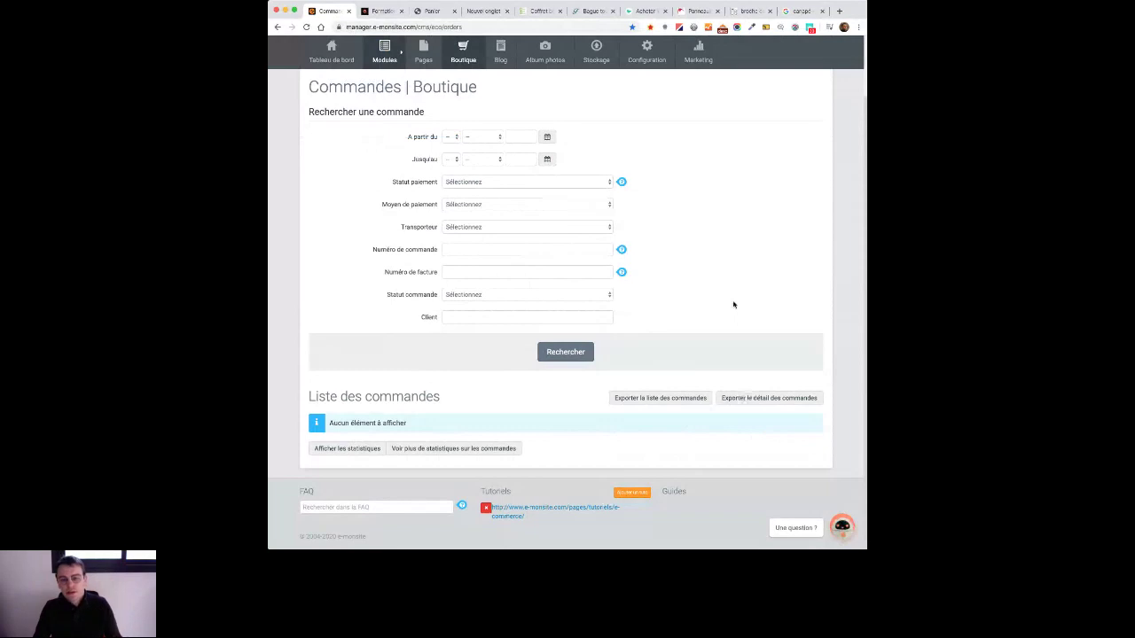
{"action": "scroll", "coordinate": [770, 326], "scroll_direction": "up", "scroll_amount": 2}
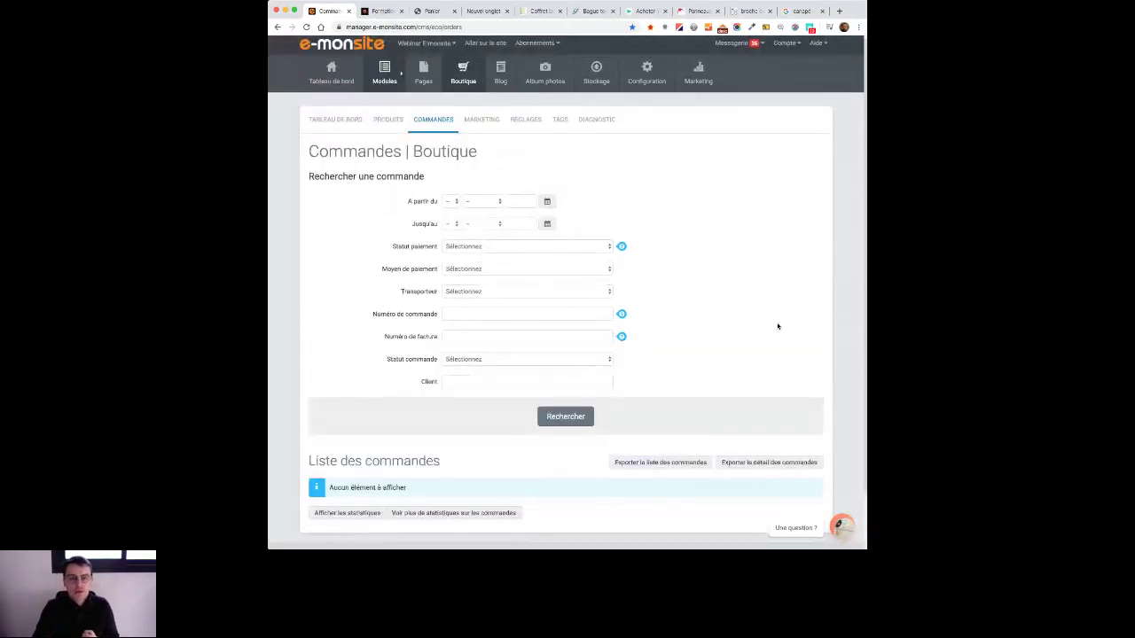
{"action": "scroll", "coordinate": [778, 326], "scroll_direction": "down", "scroll_amount": 1}
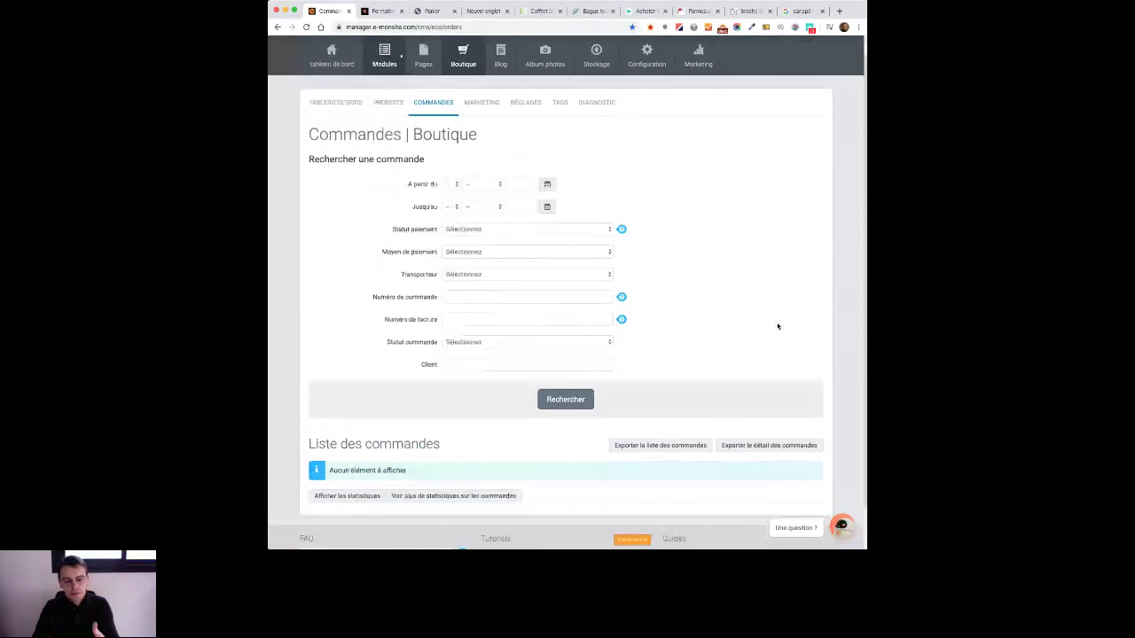
{"action": "scroll", "coordinate": [778, 326], "scroll_direction": "down", "scroll_amount": 1}
{"action": "scroll", "coordinate": [760, 360], "scroll_direction": "up", "scroll_amount": 2}
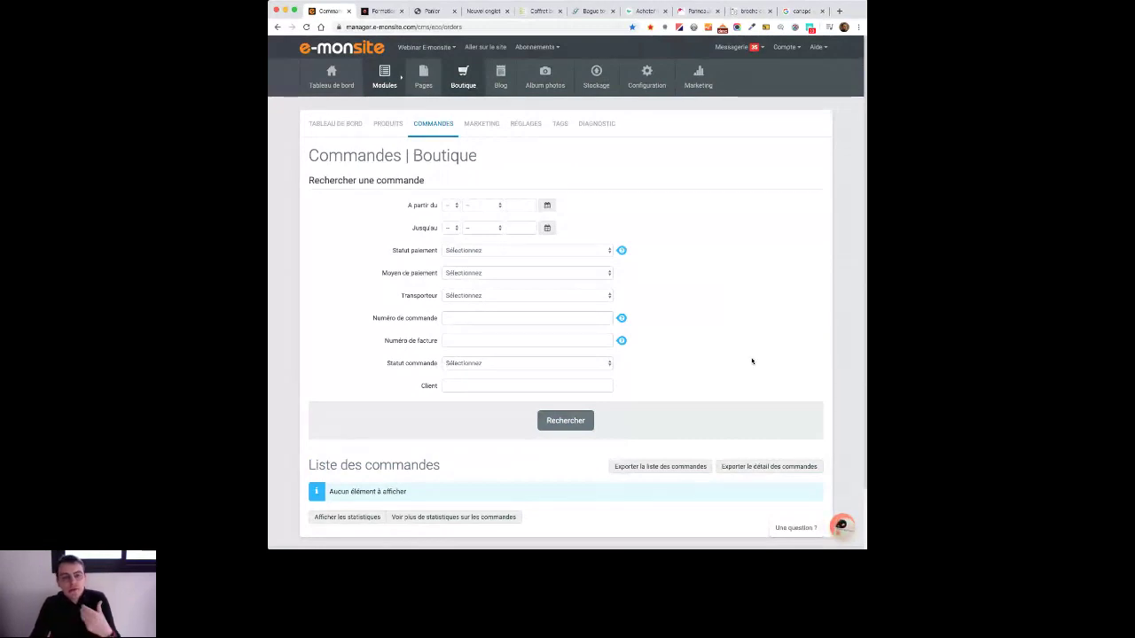
{"action": "scroll", "coordinate": [768, 349], "scroll_direction": "down", "scroll_amount": 1}
{"action": "scroll", "coordinate": [770, 348], "scroll_direction": "up", "scroll_amount": 1}
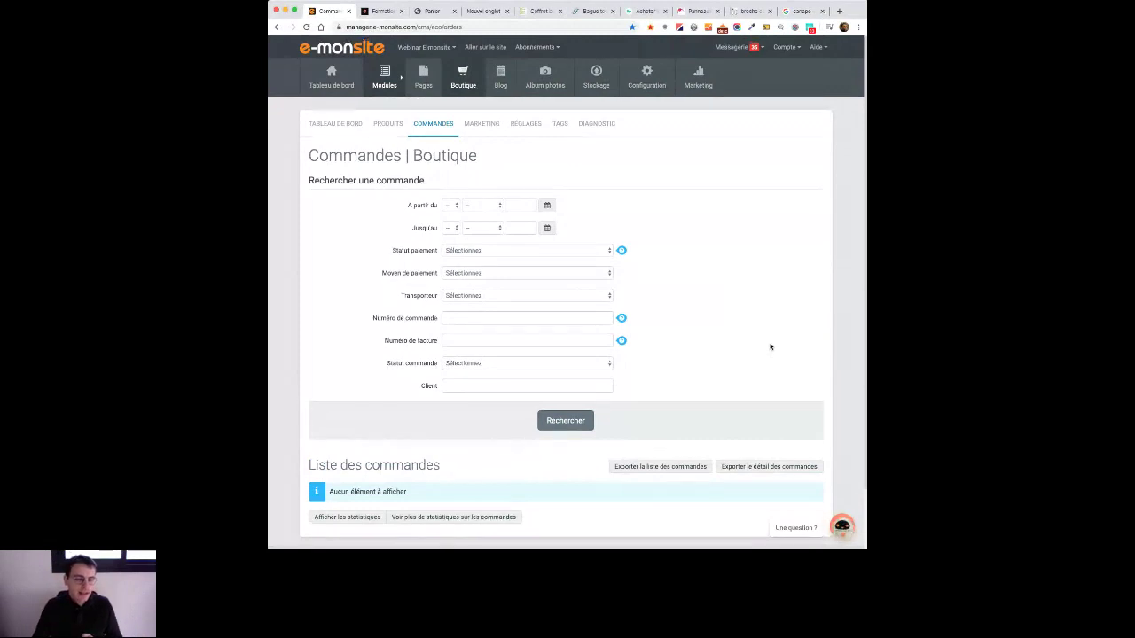
Step: In the Boutique's Marketing section, activate Avis clients and choose Google Avis clients as the organisme
{"action": "left_click", "coordinate": [481, 132]}
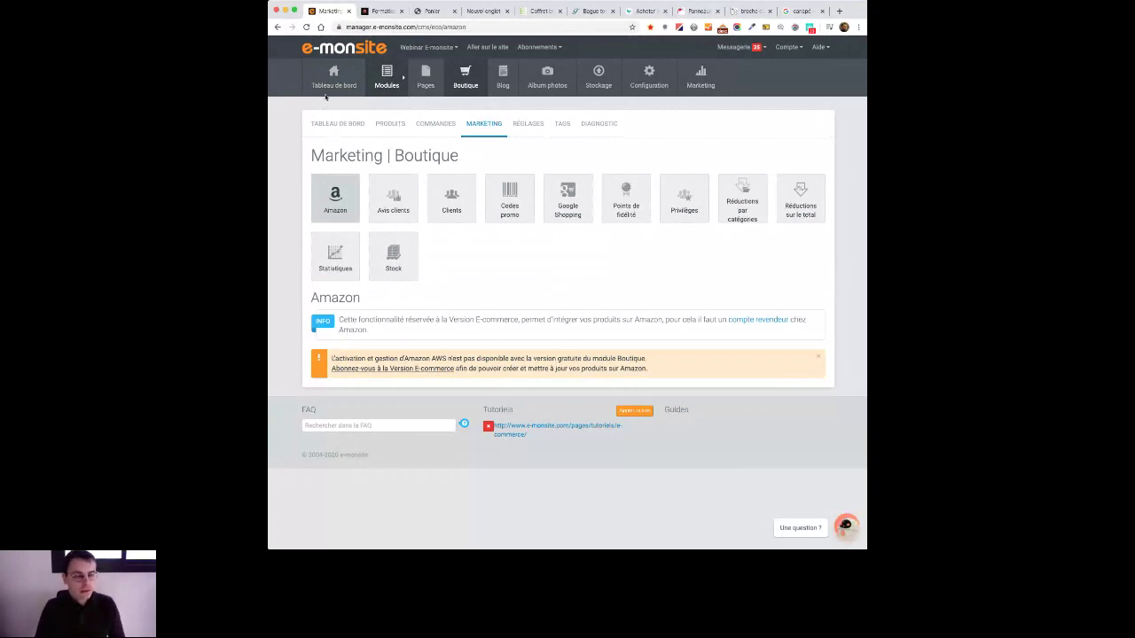
{"action": "left_click", "coordinate": [468, 122]}
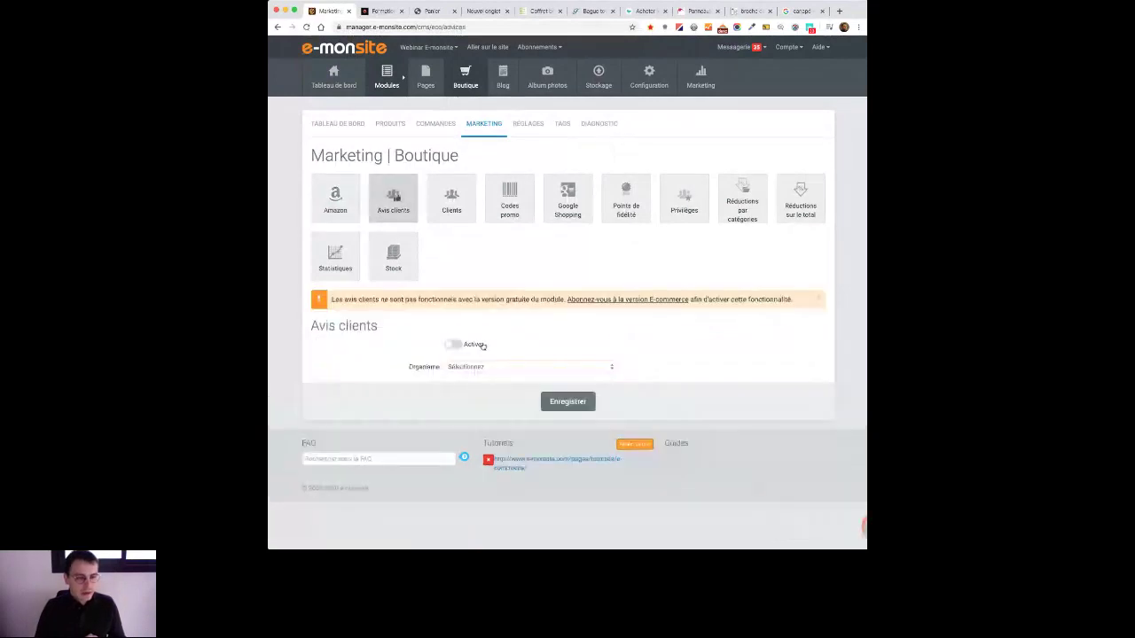
{"action": "left_click", "coordinate": [479, 345]}
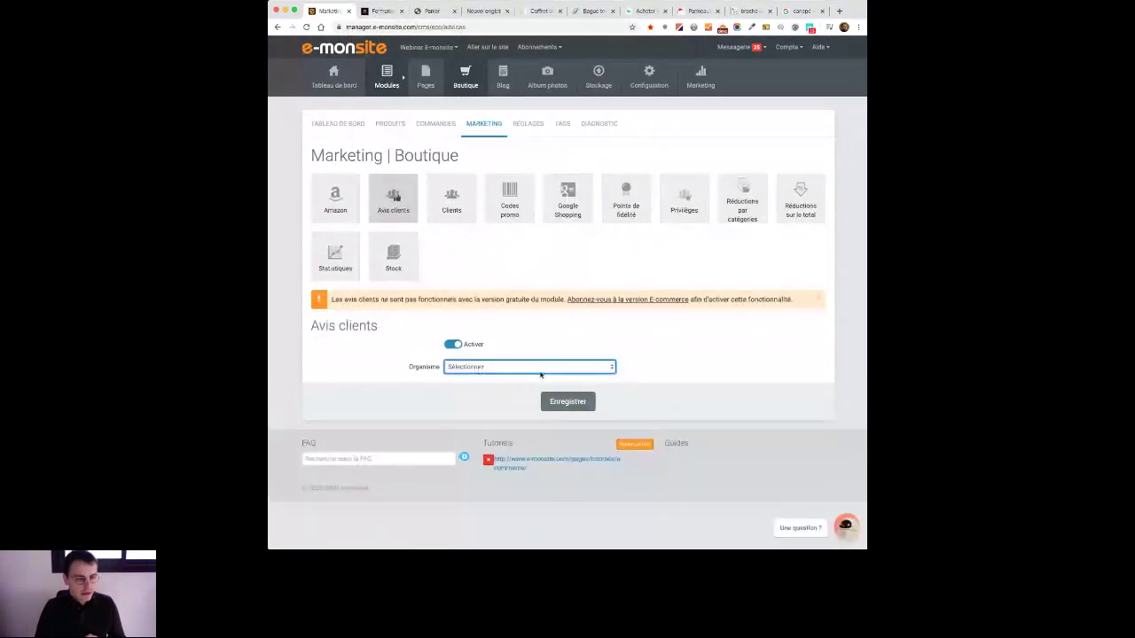
{"action": "left_click", "coordinate": [603, 376]}
{"action": "scroll", "coordinate": [515, 332], "scroll_direction": "down", "scroll_amount": 1}
{"action": "left_click", "coordinate": [517, 331]}
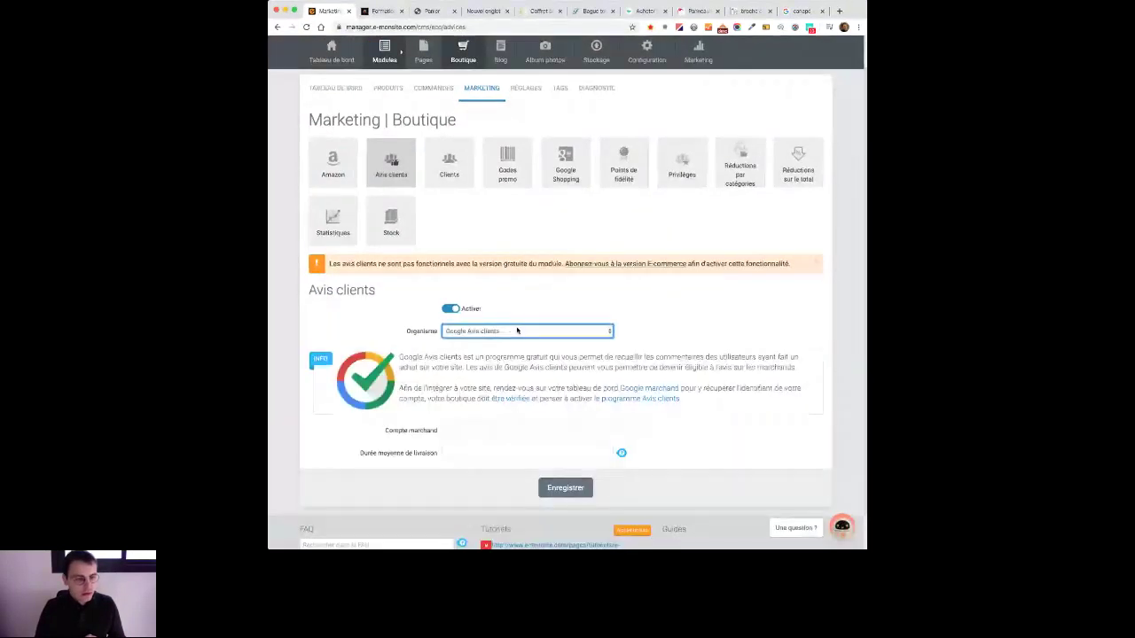
Step: View the Boutique's Clients list and open the form for adding a promo code
{"action": "left_click", "coordinate": [449, 170]}
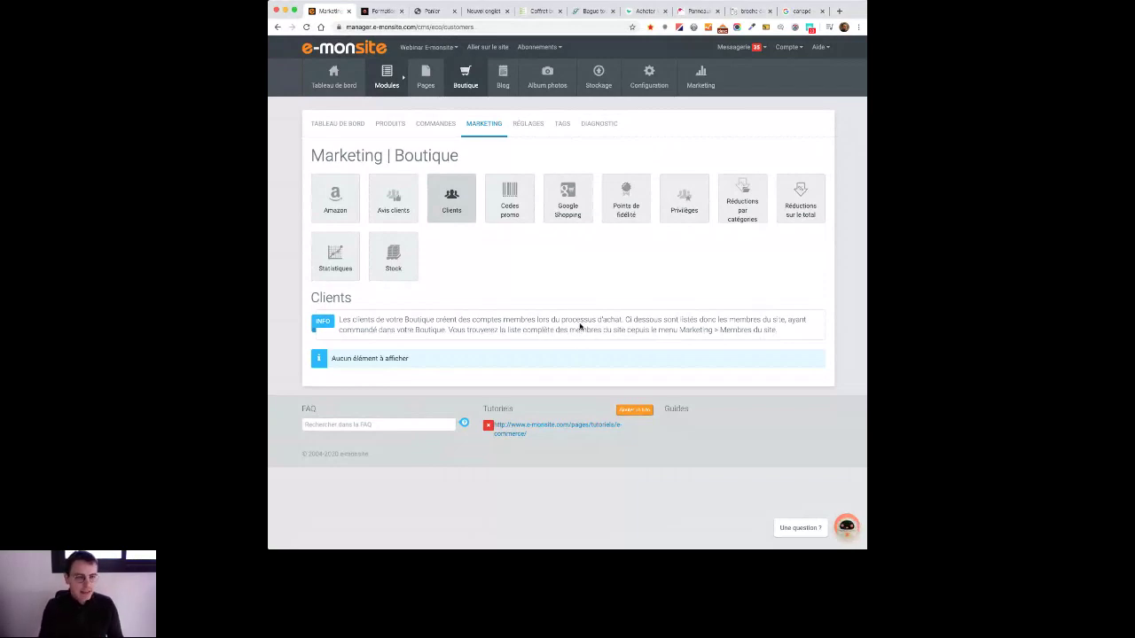
{"action": "left_click", "coordinate": [513, 204]}
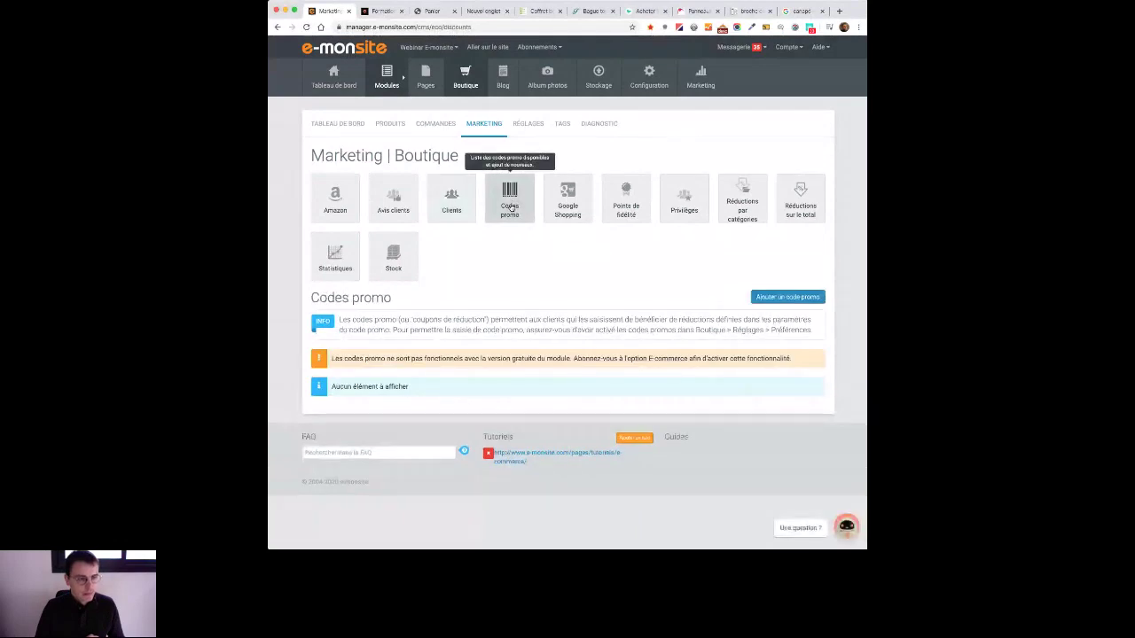
{"action": "left_click", "coordinate": [511, 206]}
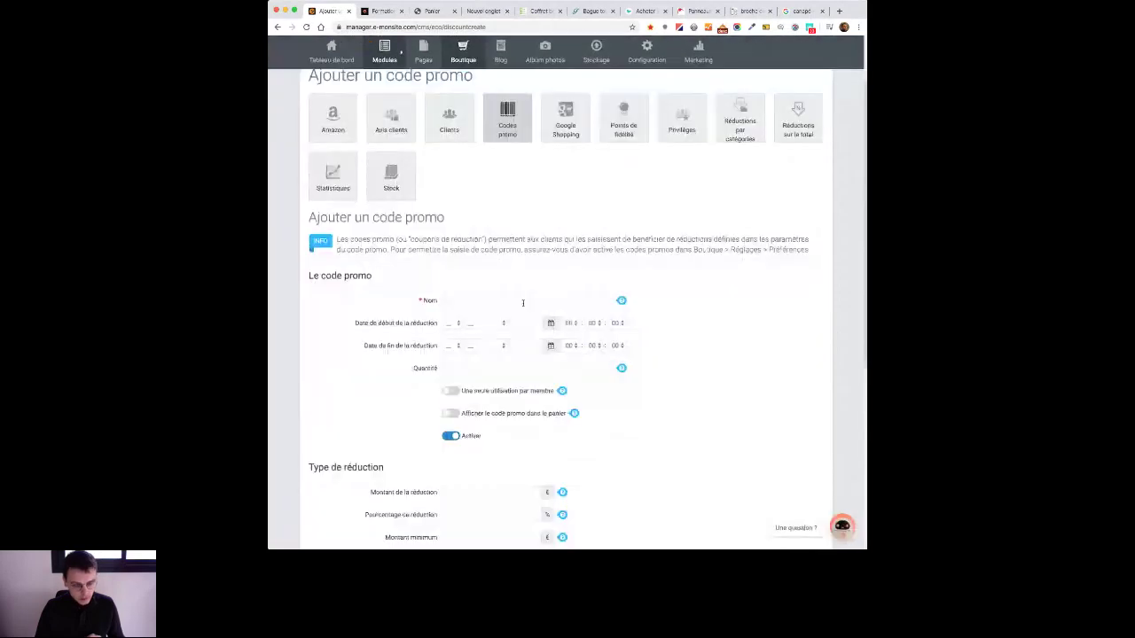
Step: Name the promo code "fetedesmeres" and look over its date and quantity fields
{"action": "left_click", "coordinate": [521, 301]}
{"action": "type", "text": "N"}
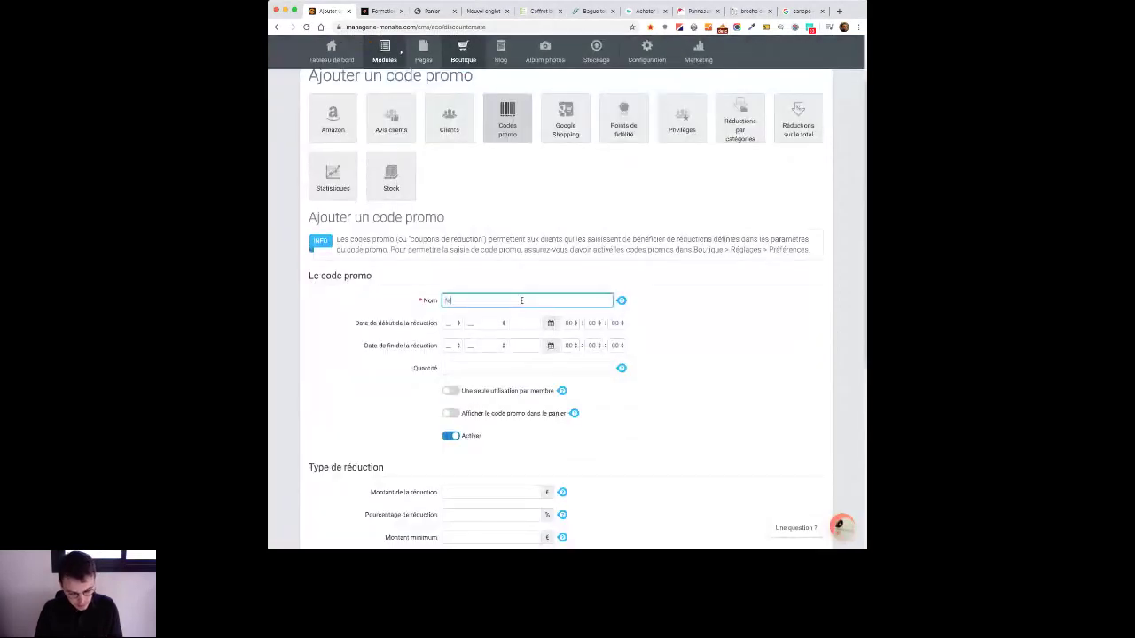
{"action": "type", "text": "etedesmeres"}
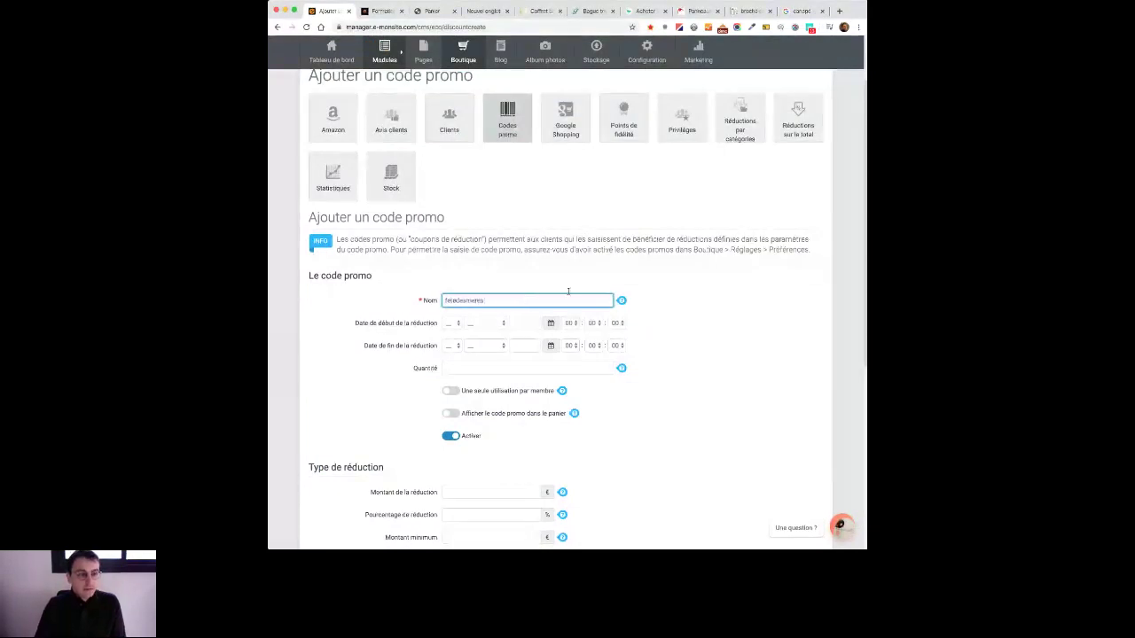
{"action": "scroll", "coordinate": [569, 290], "scroll_direction": "down", "scroll_amount": 3}
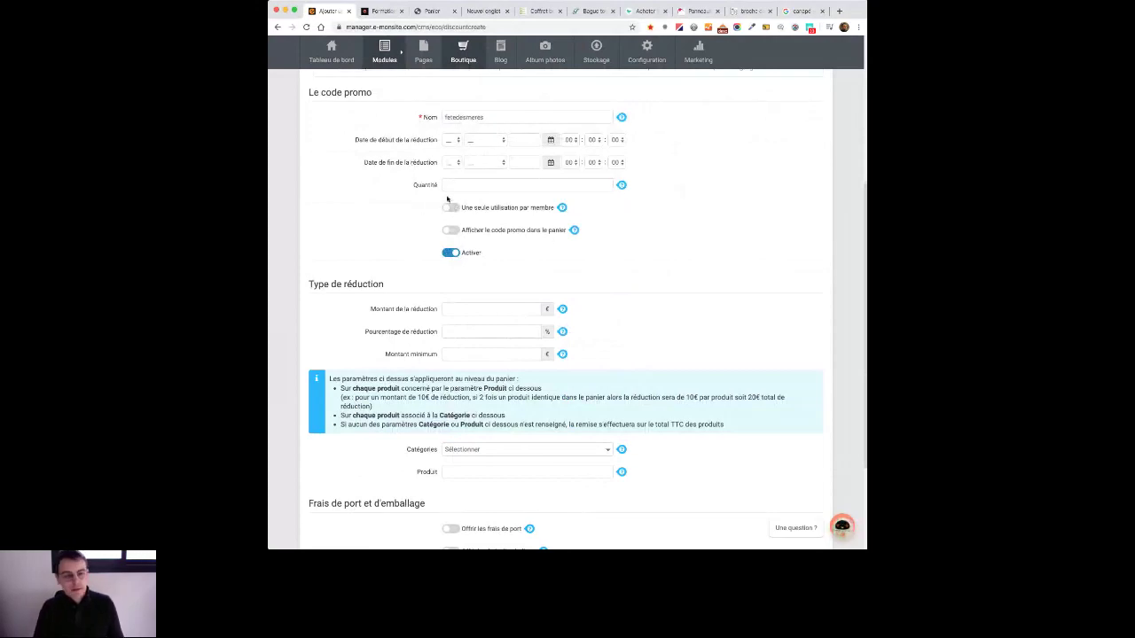
{"action": "left_click", "coordinate": [544, 180]}
{"action": "left_click", "coordinate": [690, 182]}
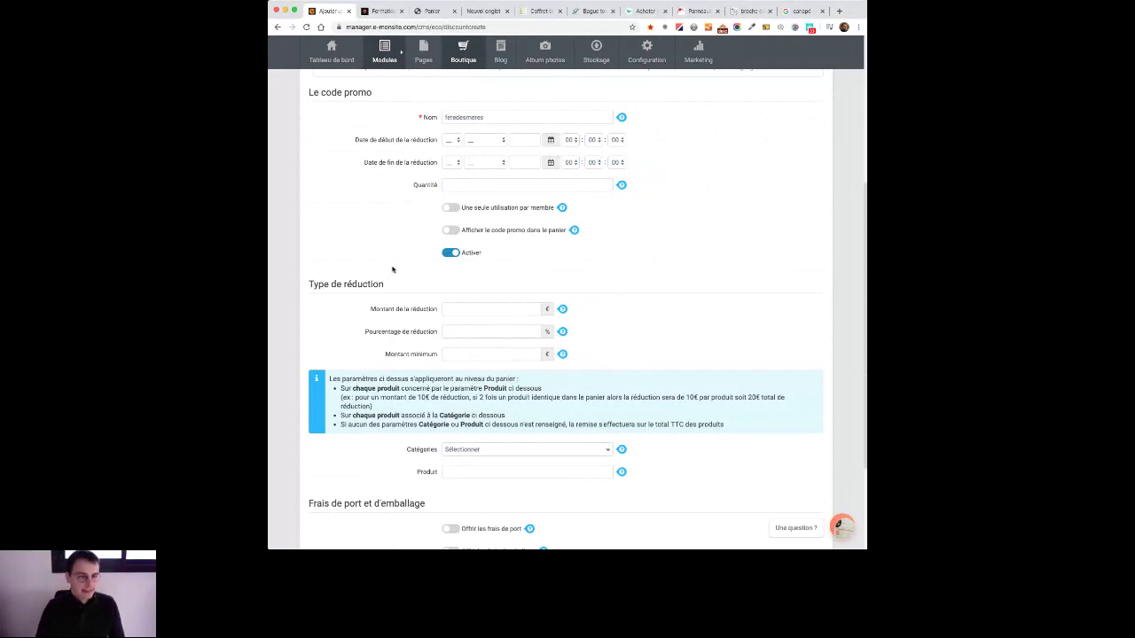
Step: Limit the promo code to a single use per member, and switch its display in the cart on and back off
{"action": "left_click", "coordinate": [452, 209]}
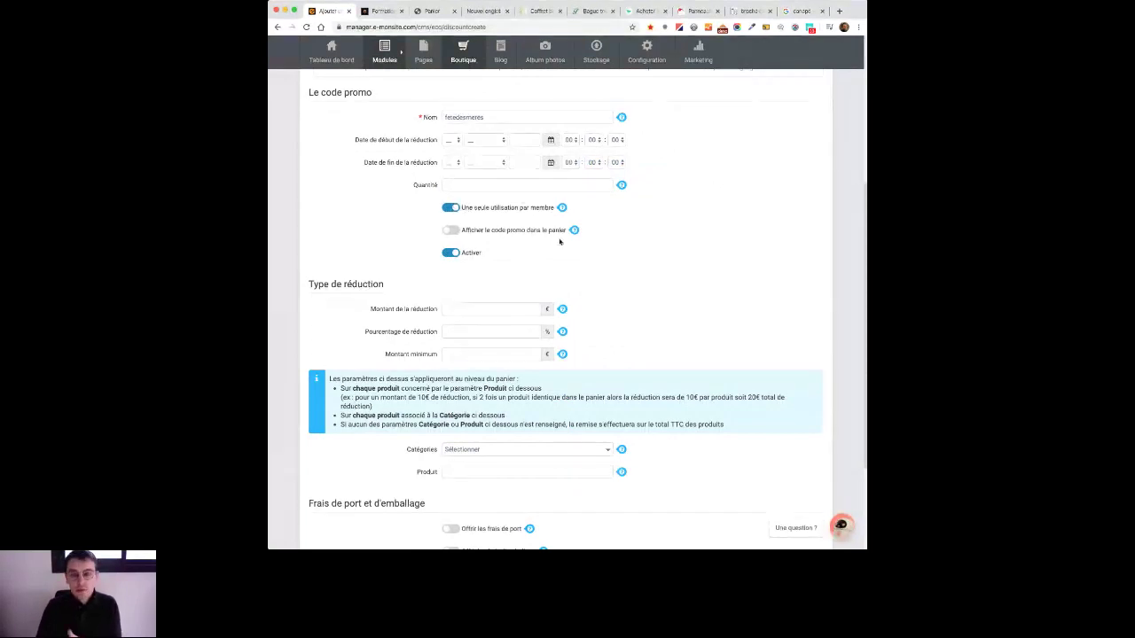
{"action": "left_click", "coordinate": [452, 231]}
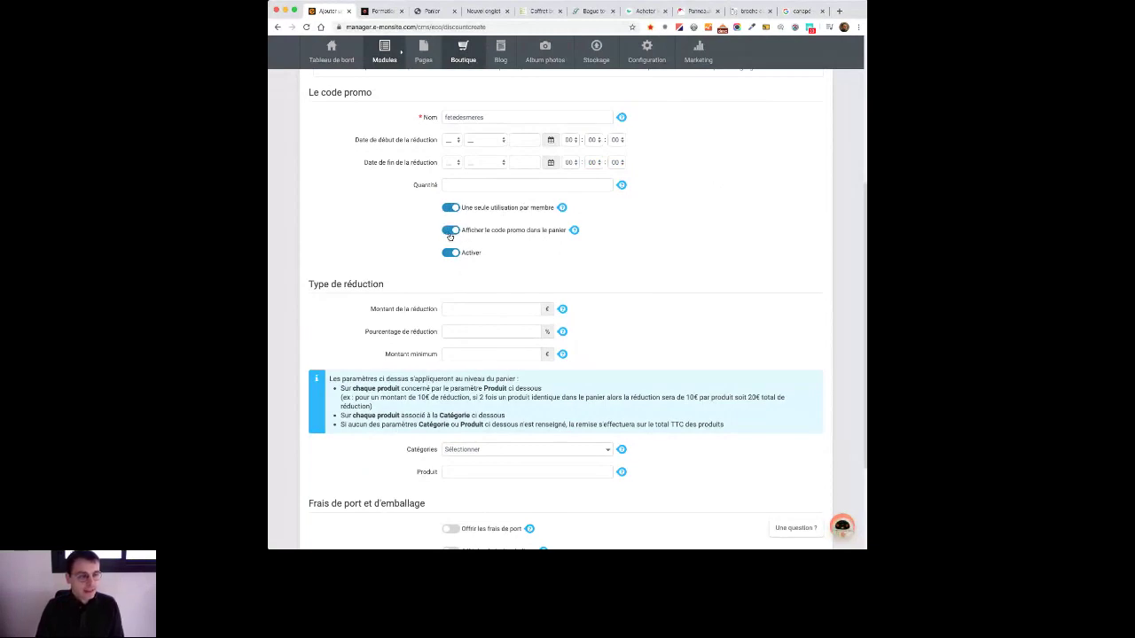
{"action": "left_click", "coordinate": [450, 233]}
Step: Examine the promo code's Type de réduction fields, including Montant minimum, and the category, product and shipping options
{"action": "key", "text": "Tab"}
{"action": "scroll", "coordinate": [532, 238], "scroll_direction": "down", "scroll_amount": 3}
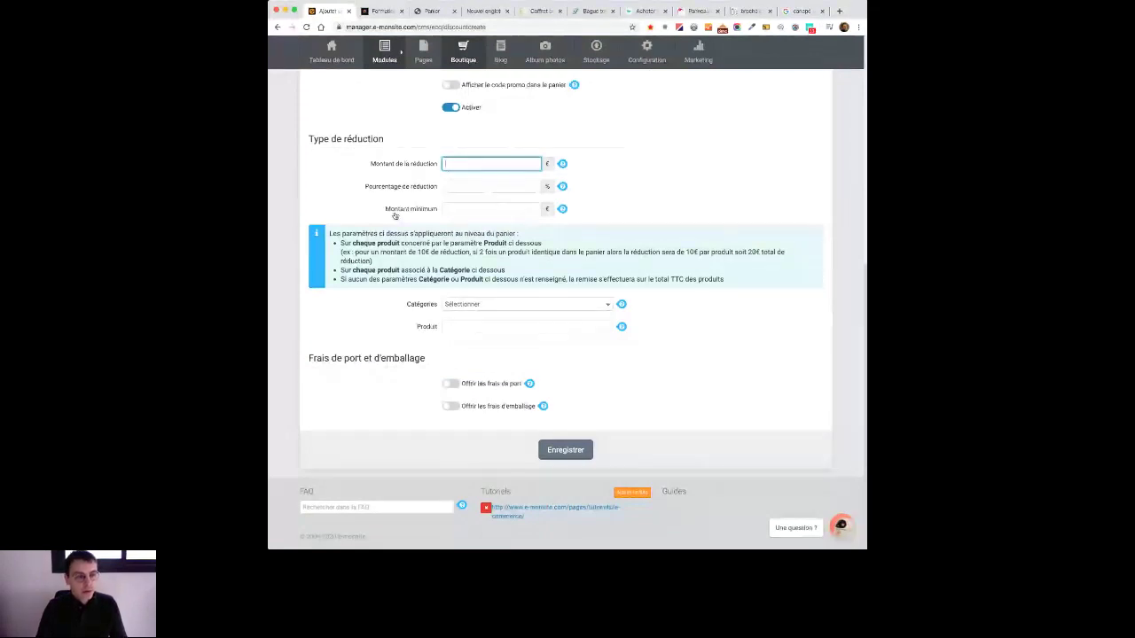
{"action": "left_click", "coordinate": [487, 210]}
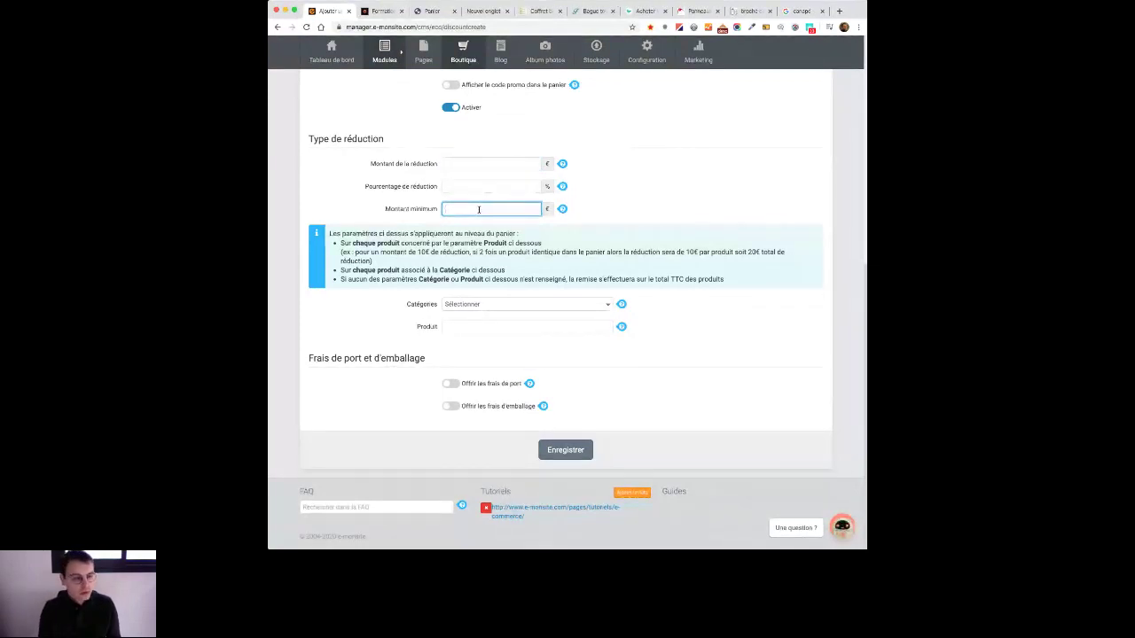
{"action": "left_click", "coordinate": [616, 165]}
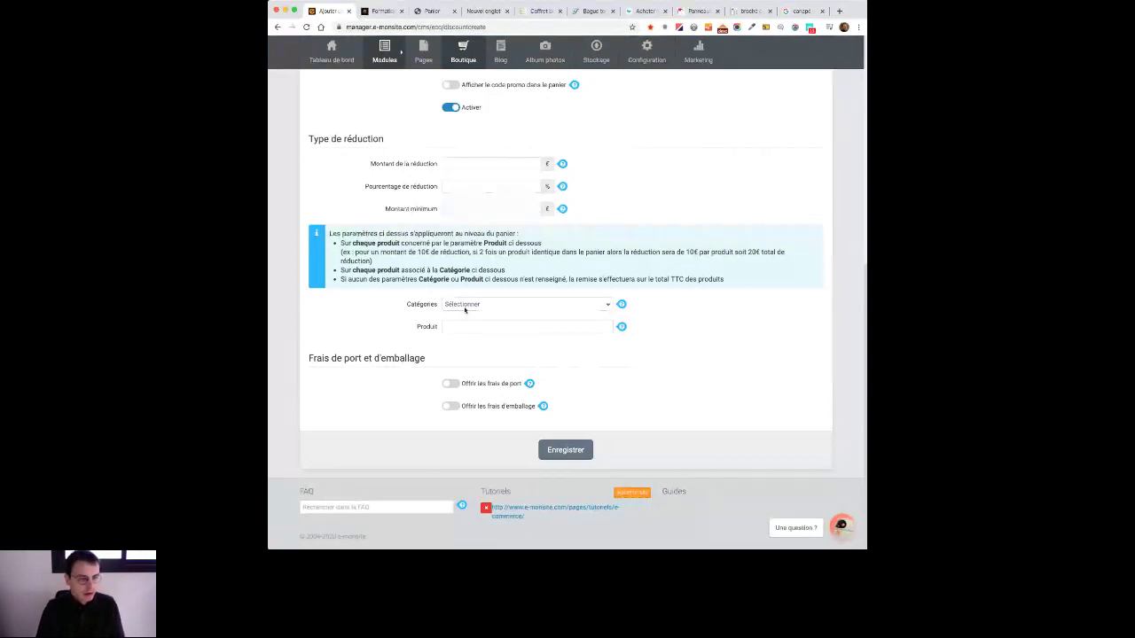
Step: Enable Offrir les frais de port for the promo code and rename it "franco"
{"action": "left_click", "coordinate": [450, 386]}
{"action": "left_click", "coordinate": [448, 386]}
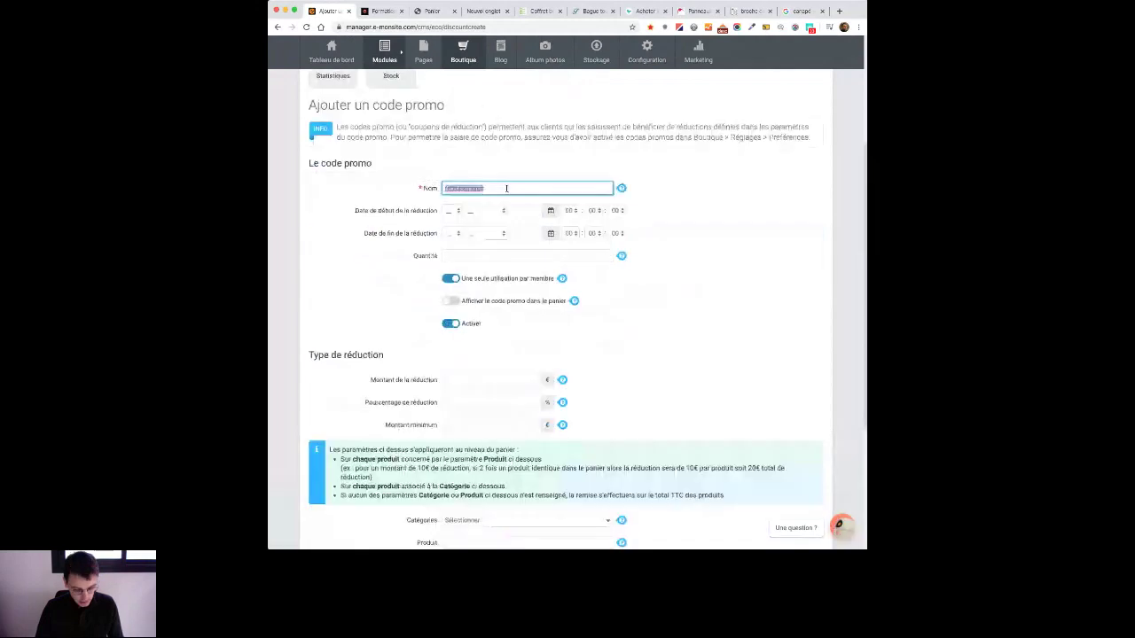
{"action": "type", "text": "franco"}
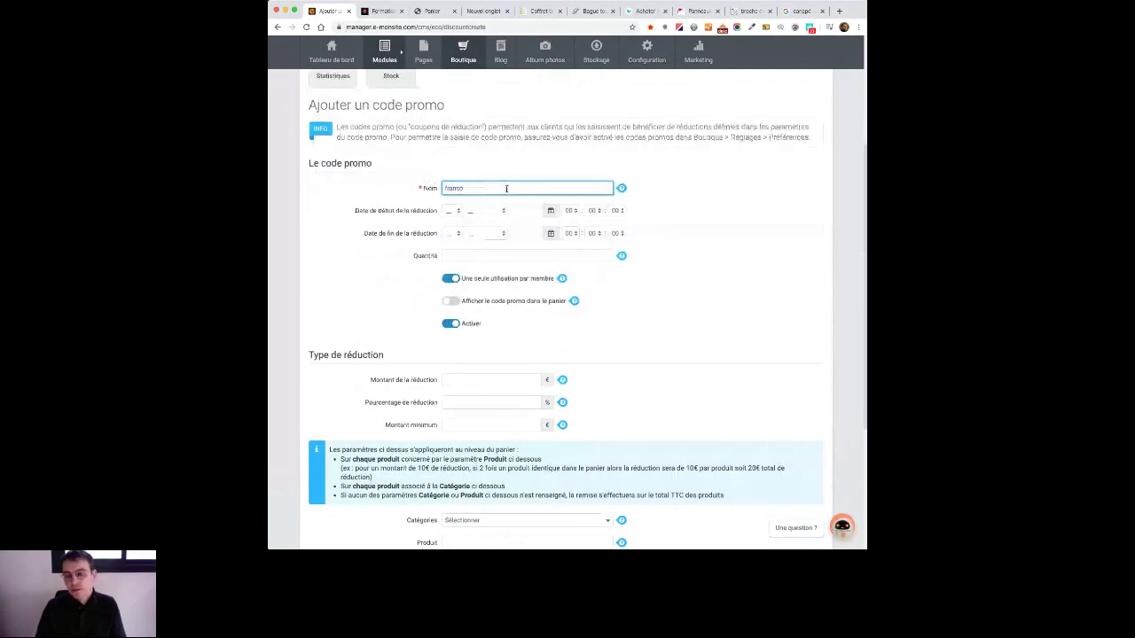
{"action": "scroll", "coordinate": [646, 387], "scroll_direction": "down", "scroll_amount": 5}
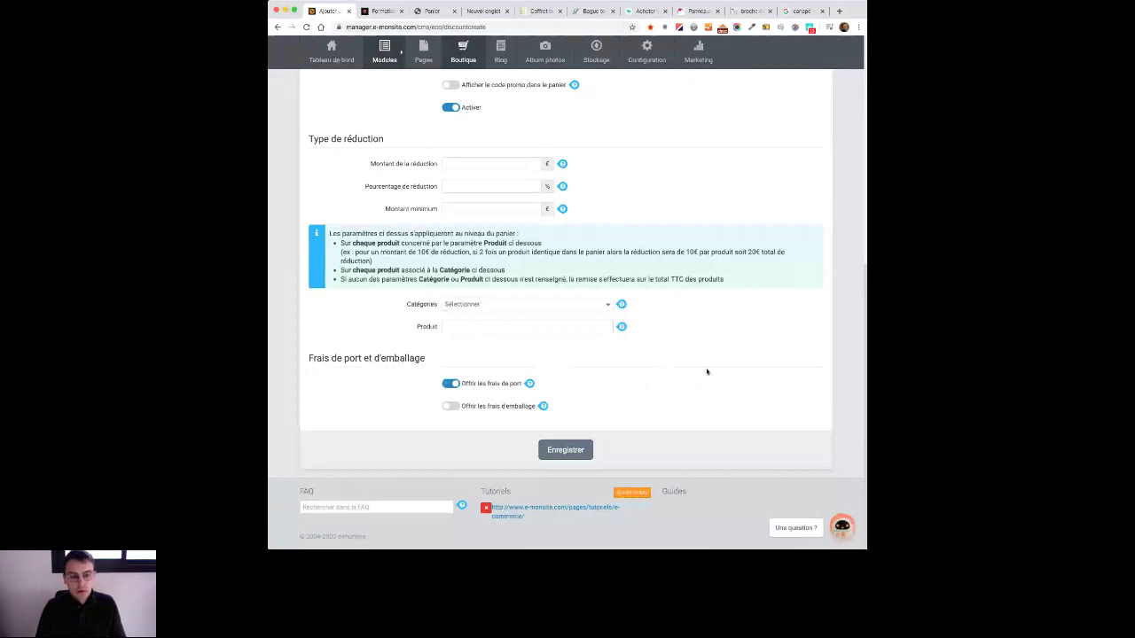
{"action": "scroll", "coordinate": [707, 371], "scroll_direction": "up", "scroll_amount": 4}
{"action": "scroll", "coordinate": [790, 379], "scroll_direction": "down", "scroll_amount": 2}
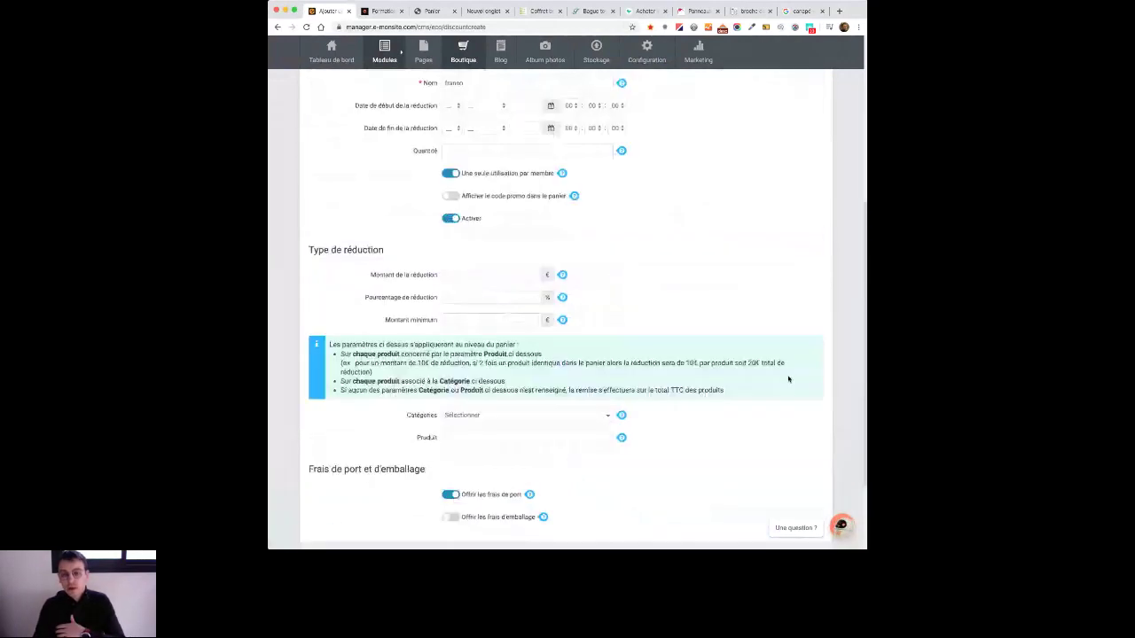
{"action": "scroll", "coordinate": [788, 378], "scroll_direction": "down", "scroll_amount": 2}
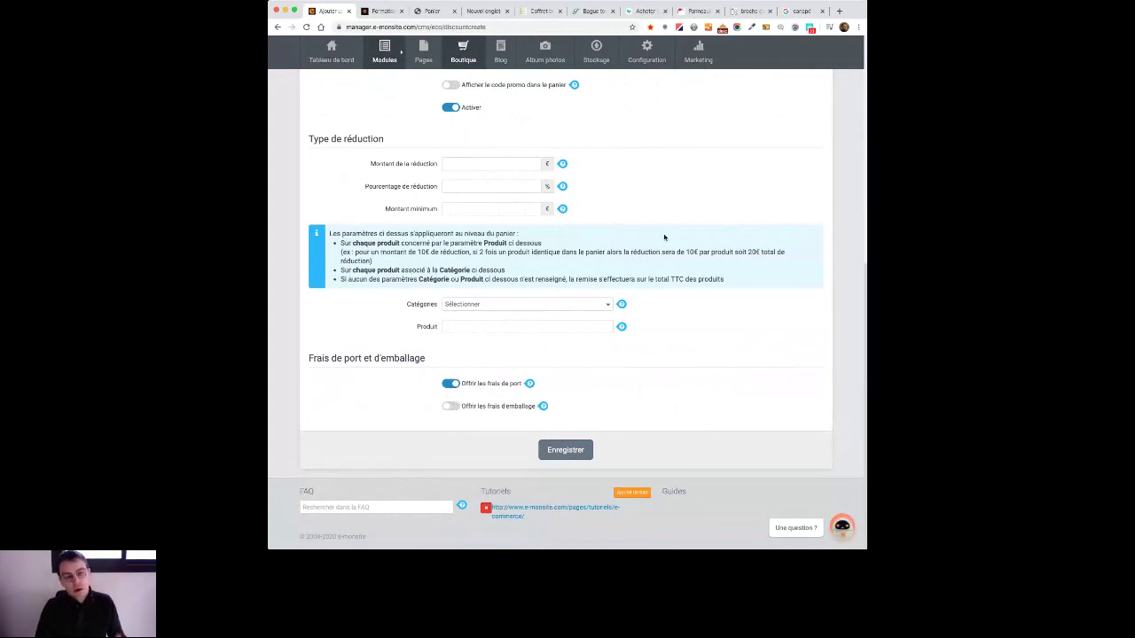
Step: Toggle the promo code's Offrir les frais d'emballage option to demonstrate it
{"action": "left_click", "coordinate": [450, 407]}
{"action": "left_click", "coordinate": [451, 408]}
{"action": "left_click", "coordinate": [450, 407]}
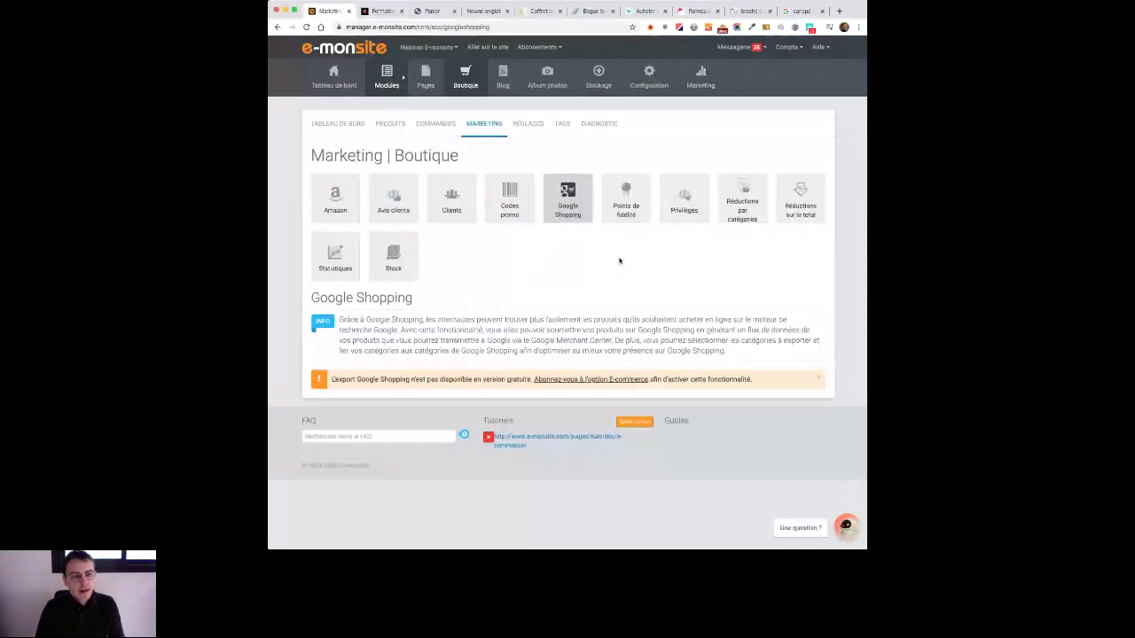
Step: Open the Boutique's Points de fidélité settings and examine the Palier d'achat and Taux d'attribution fields
{"action": "left_click", "coordinate": [629, 218]}
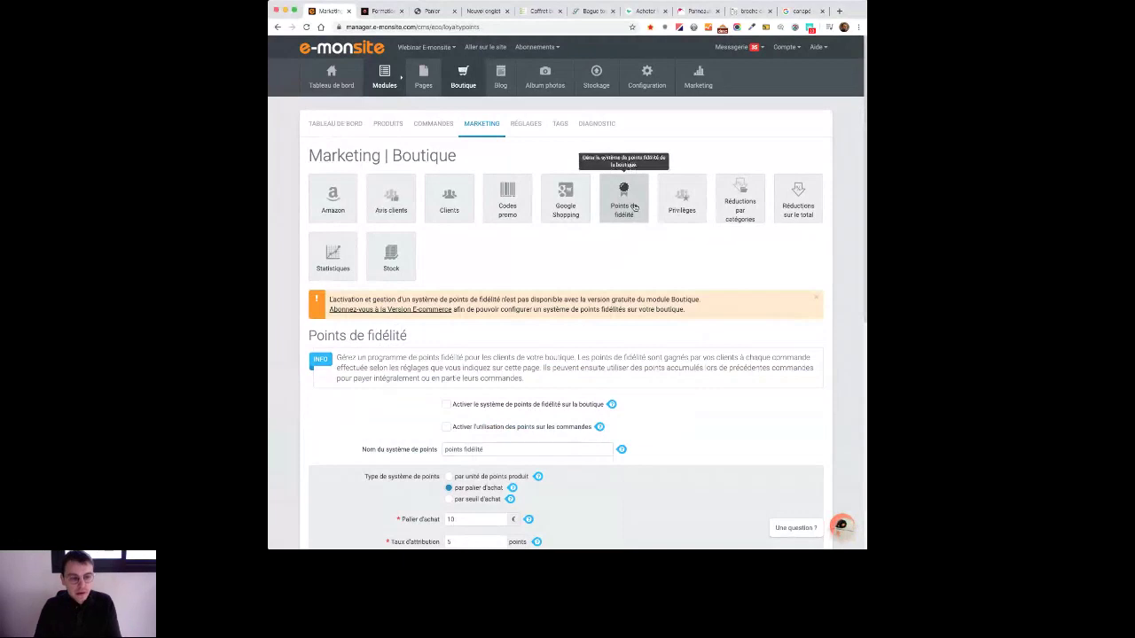
{"action": "scroll", "coordinate": [635, 207], "scroll_direction": "down", "scroll_amount": 3}
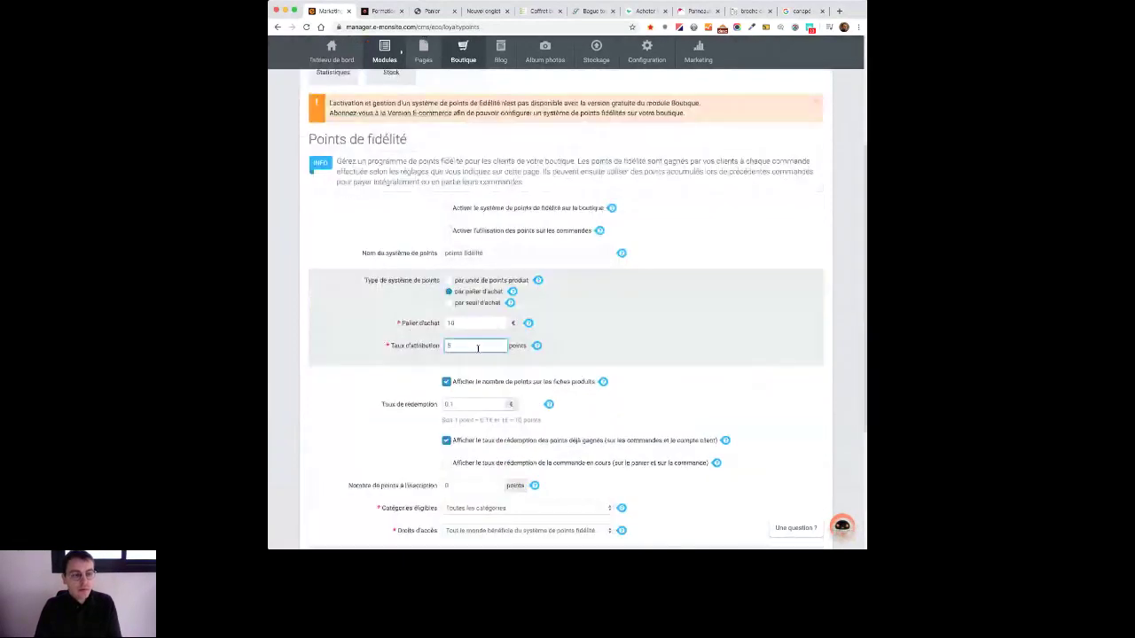
{"action": "left_click", "coordinate": [476, 324]}
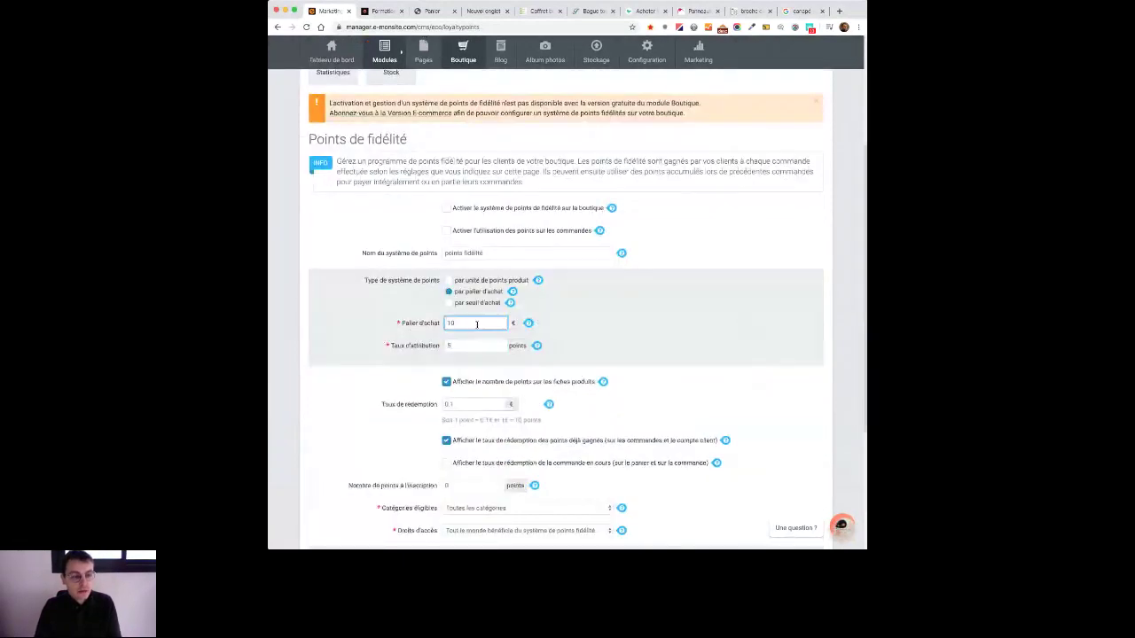
{"action": "left_click", "coordinate": [476, 347]}
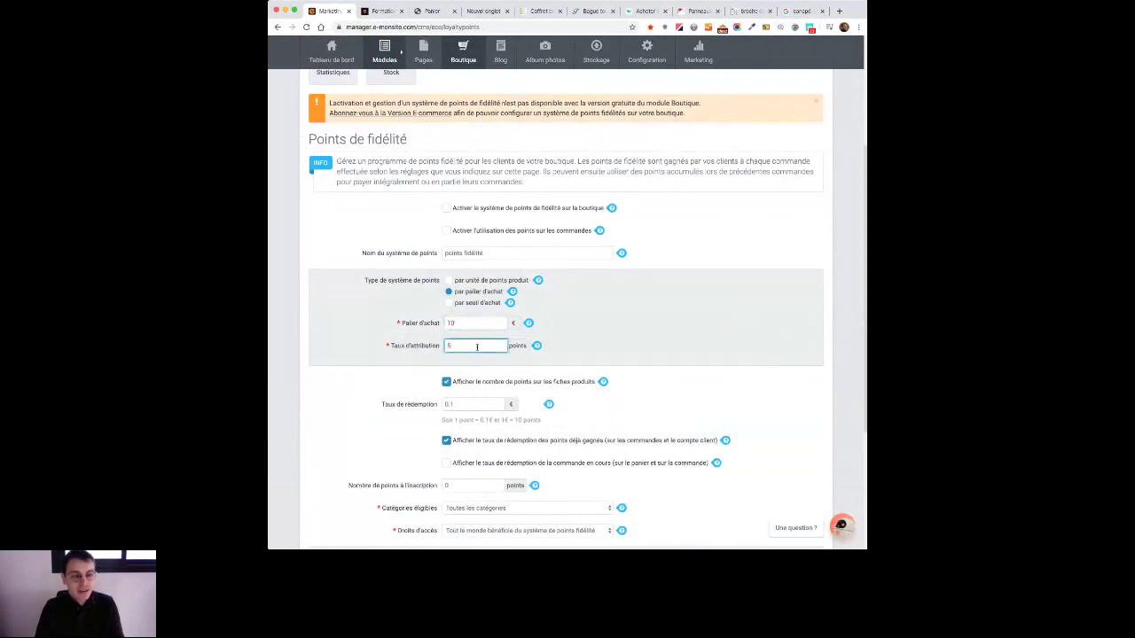
{"action": "scroll", "coordinate": [628, 279], "scroll_direction": "up", "scroll_amount": 1}
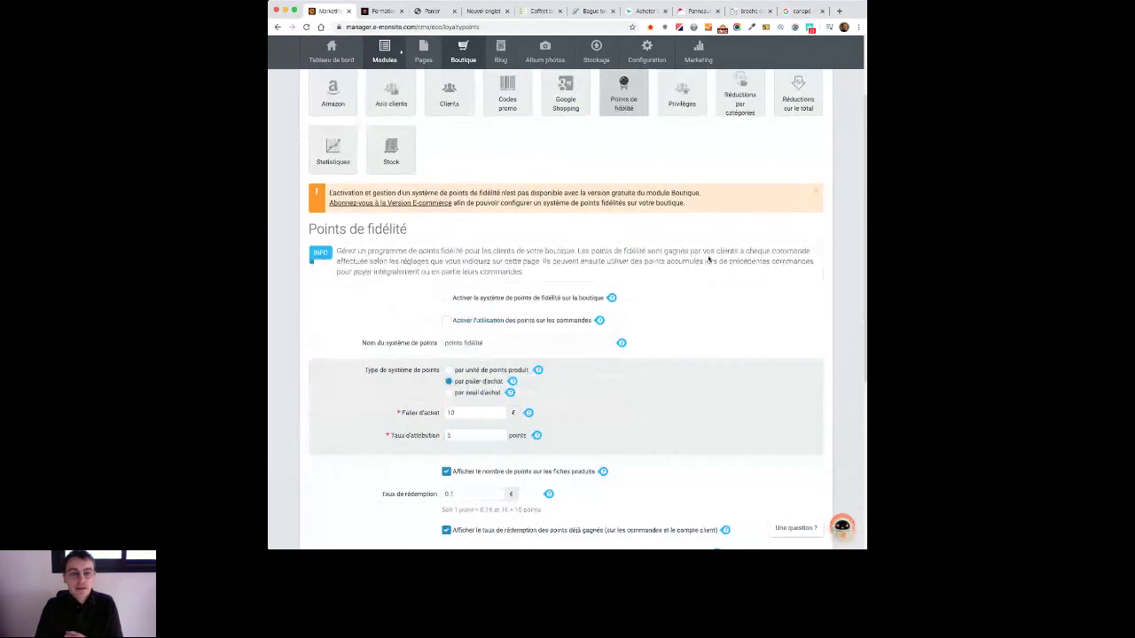
{"action": "scroll", "coordinate": [709, 262], "scroll_direction": "up", "scroll_amount": 1}
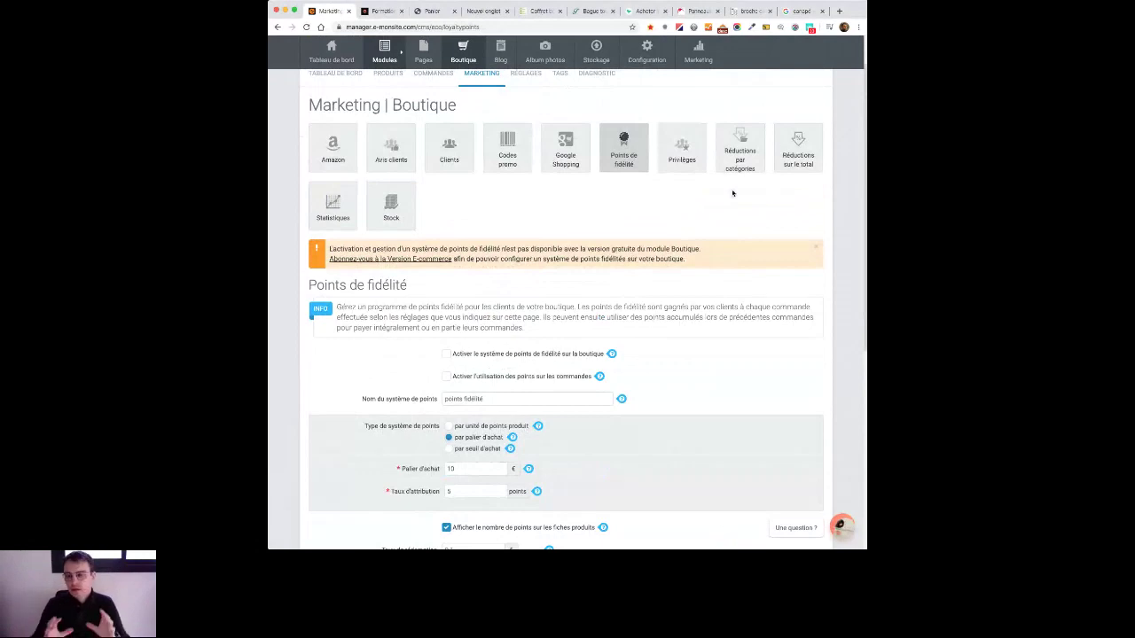
Step: View the Boutique's Privilèges page and its Réductions par catégories page
{"action": "left_click", "coordinate": [682, 150]}
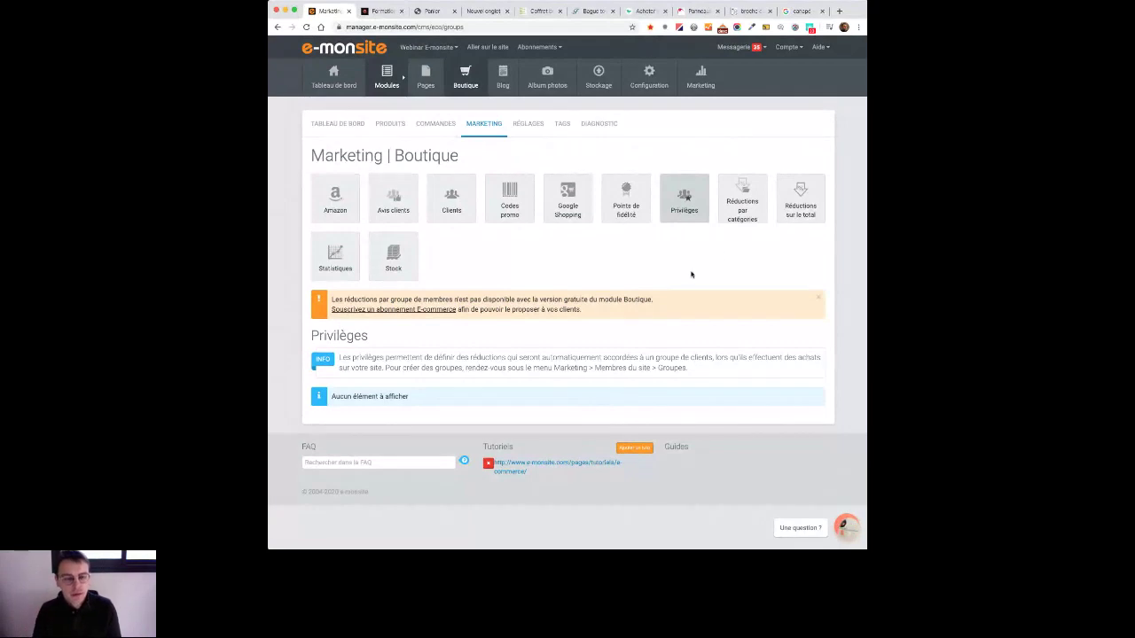
{"action": "left_click", "coordinate": [738, 203]}
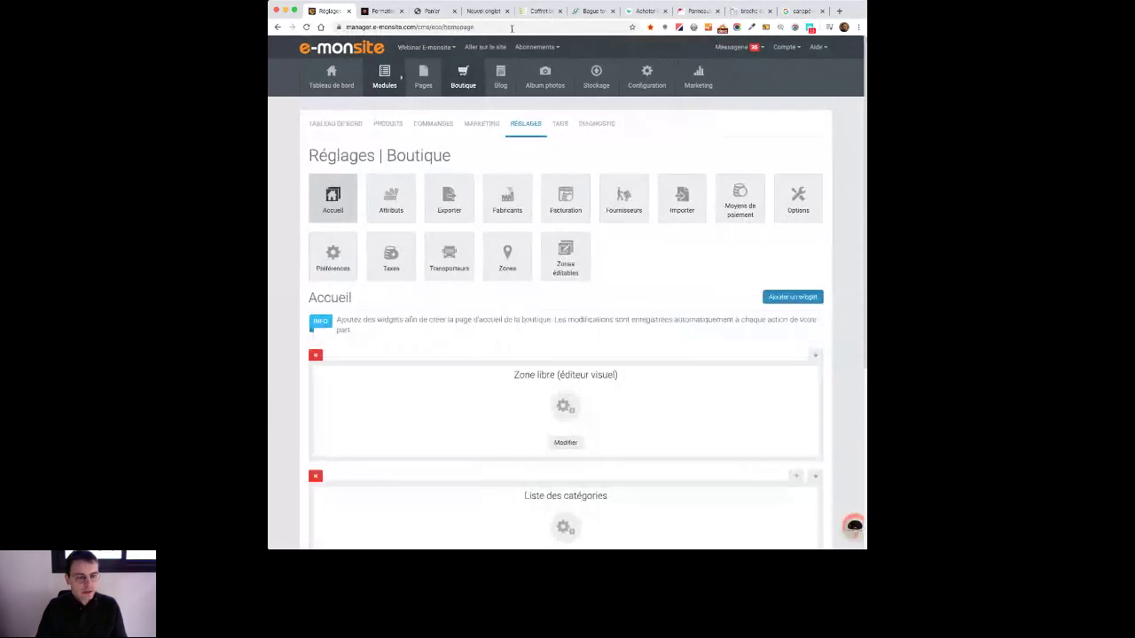
Step: Open the Zone libre widget of the Boutique home page for editing and locate its introductory text on the live Boutique page
{"action": "left_click", "coordinate": [566, 273]}
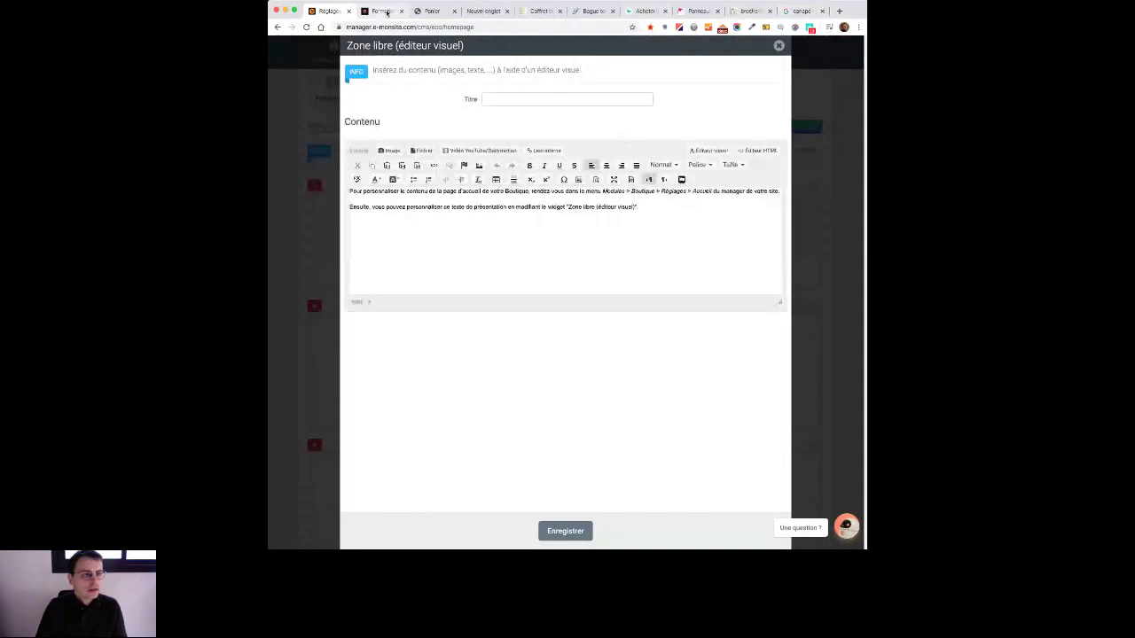
{"action": "left_click", "coordinate": [449, 10]}
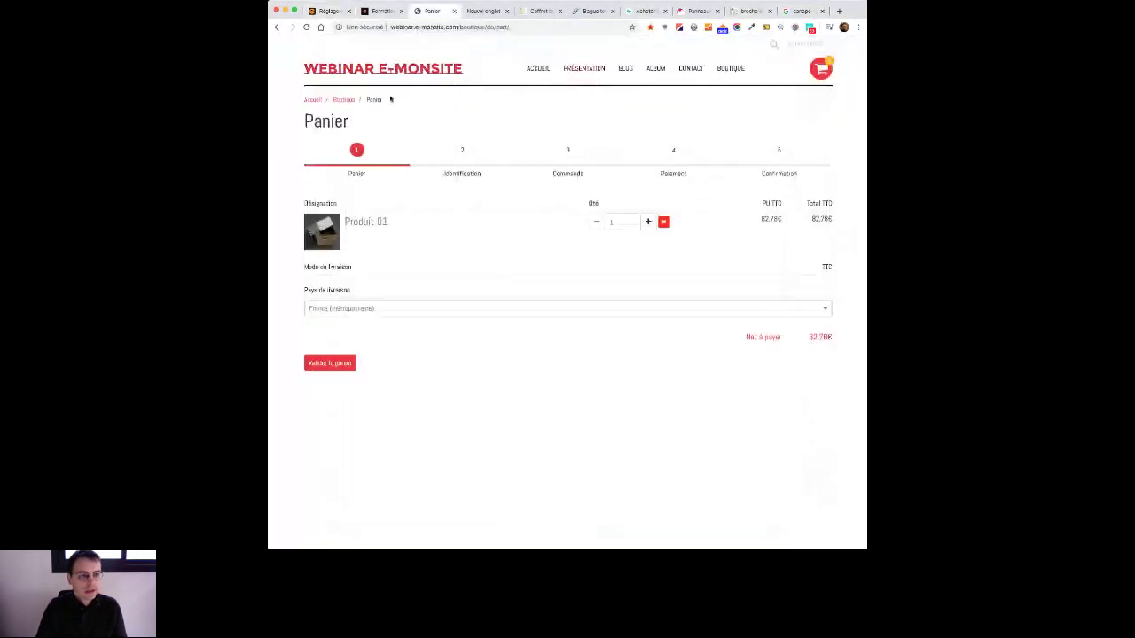
{"action": "left_click", "coordinate": [347, 101]}
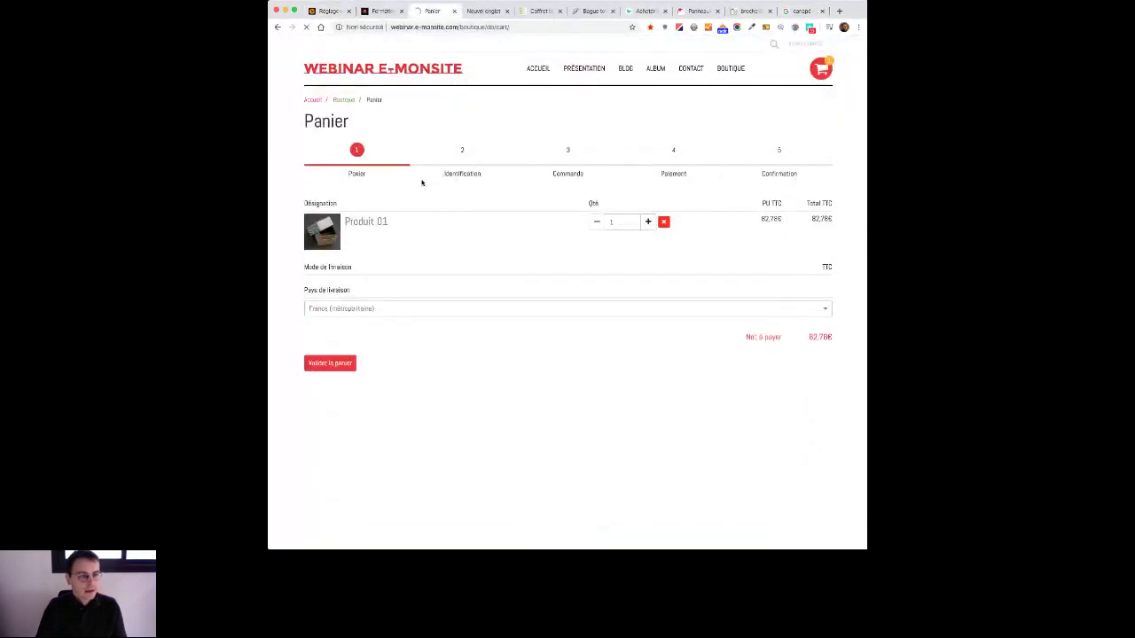
{"action": "left_click_drag", "start_coordinate": [305, 147], "coordinate": [640, 149]}
{"action": "left_click", "coordinate": [633, 169]}
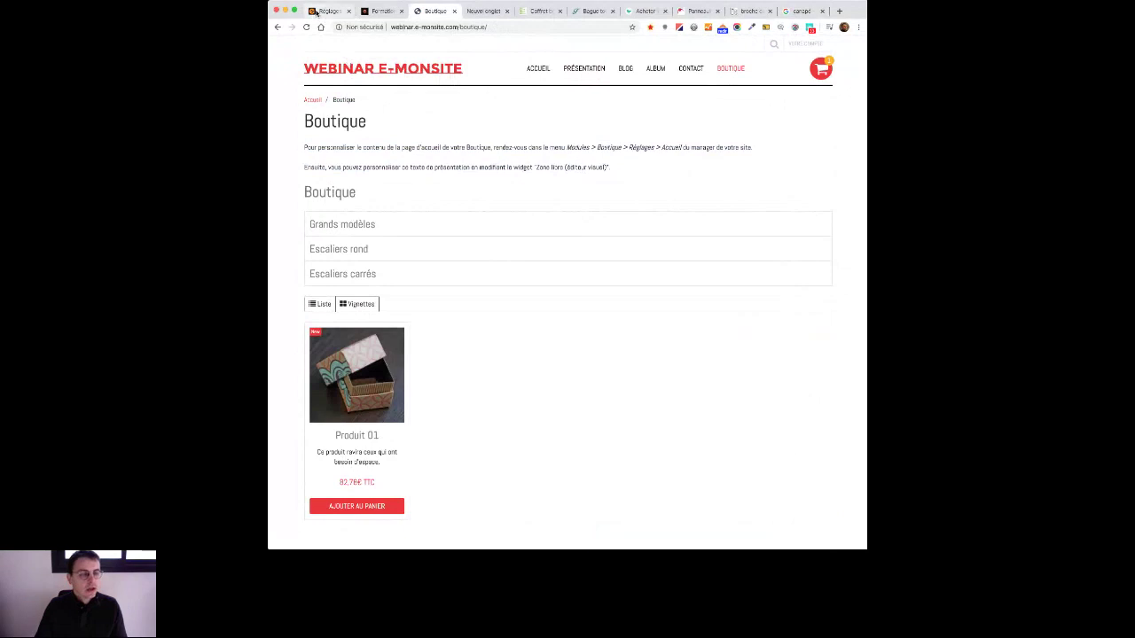
Step: Replace the Zone libre widget's content with "Texte issue de la boutique" and save it
{"action": "left_click", "coordinate": [315, 13]}
{"action": "left_click", "coordinate": [600, 228]}
{"action": "key", "text": "ctrl+a"}
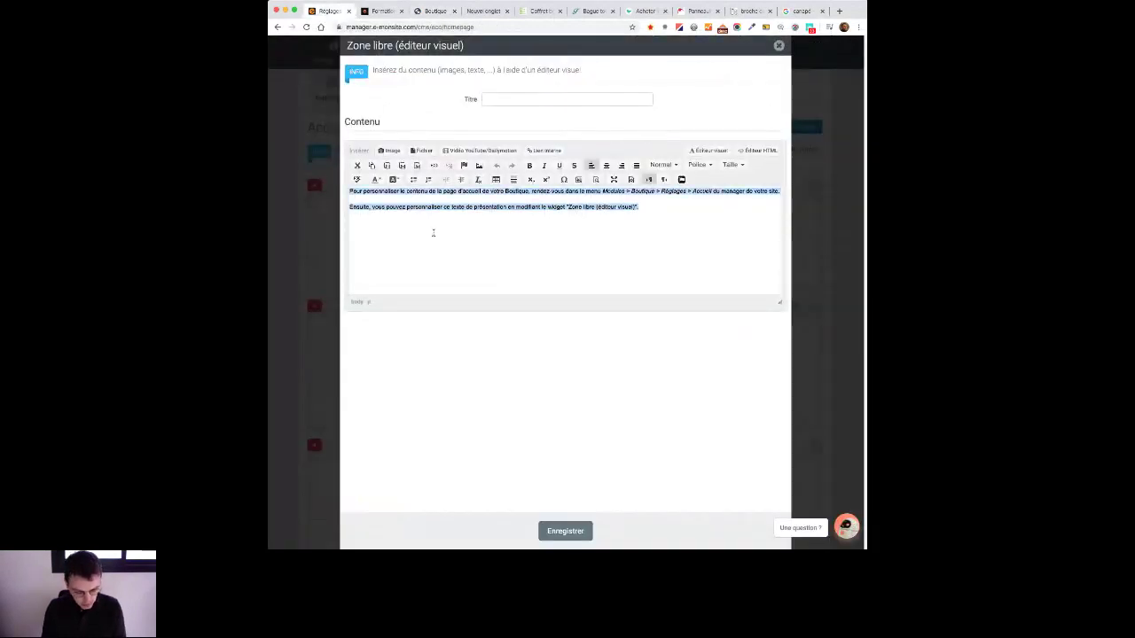
{"action": "type", "text": "Texte issue "}
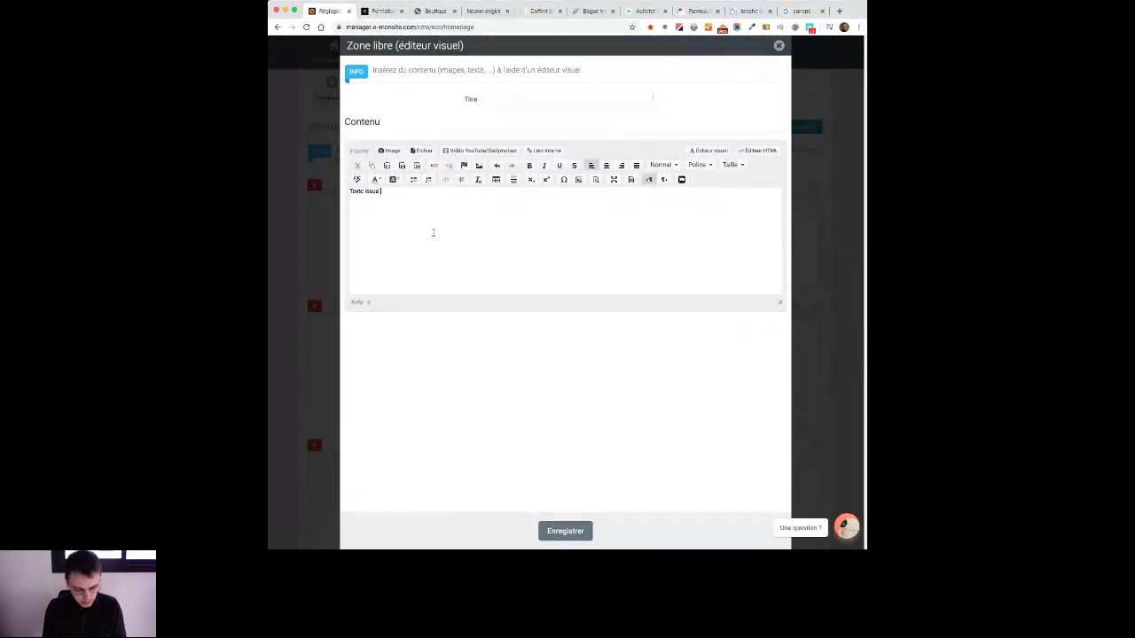
{"action": "type", "text": "de la boutique"}
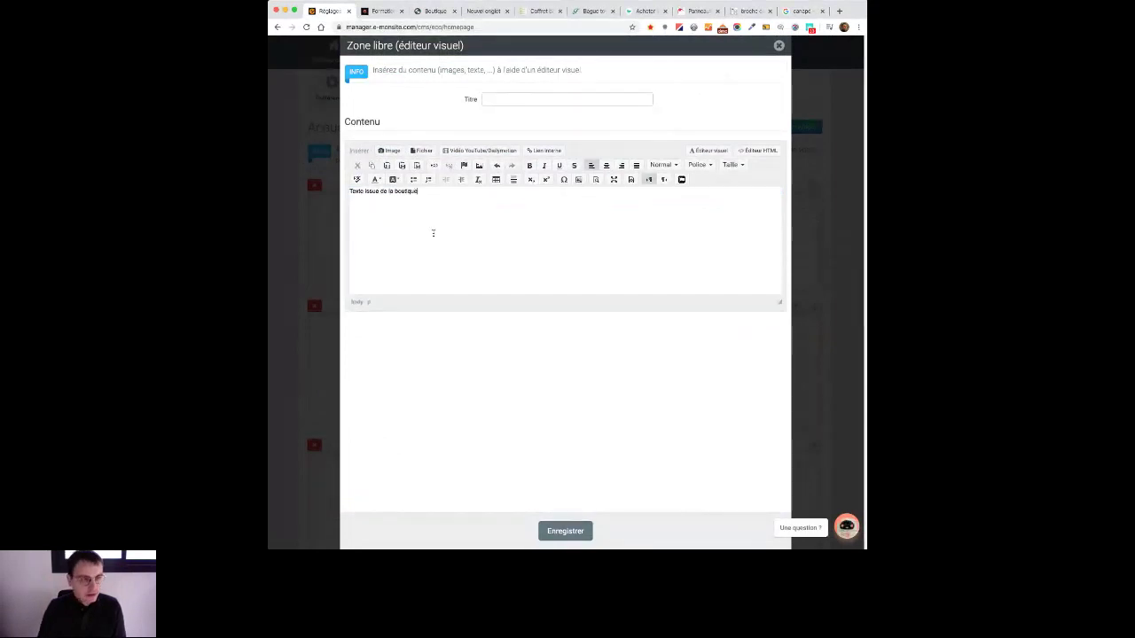
{"action": "left_click", "coordinate": [546, 532]}
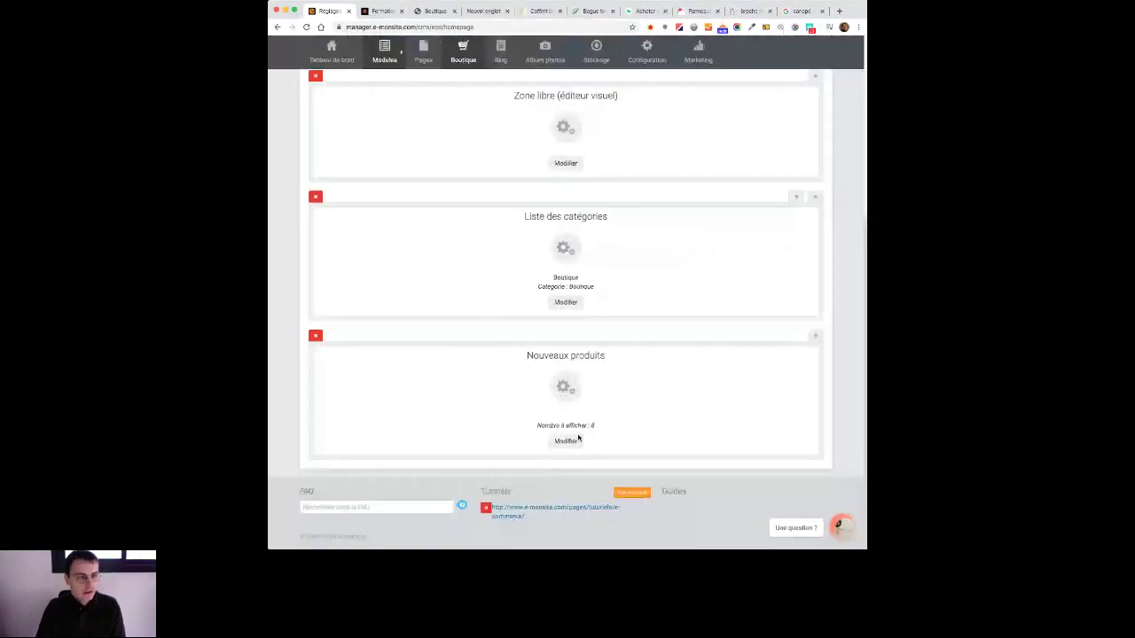
Step: Reload the live Boutique page and check the introductory text above the category list
{"action": "left_click", "coordinate": [429, 12]}
{"action": "key", "text": "ctrl+r"}
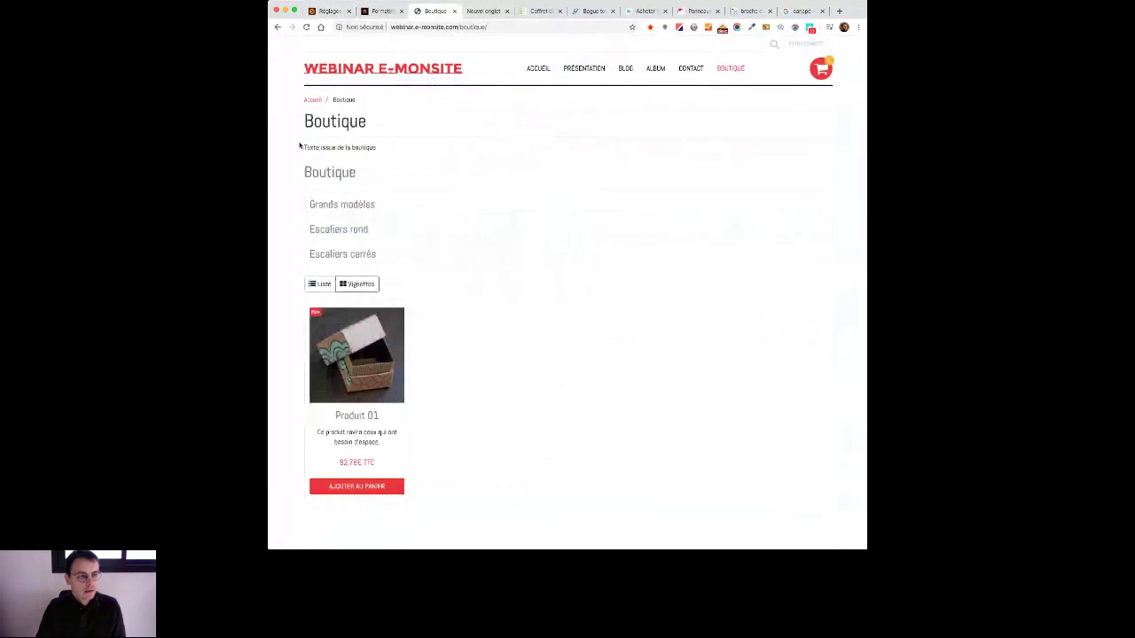
{"action": "left_click_drag", "start_coordinate": [403, 155], "coordinate": [321, 148]}
{"action": "triple_click", "coordinate": [322, 149]}
{"action": "left_click", "coordinate": [385, 117]}
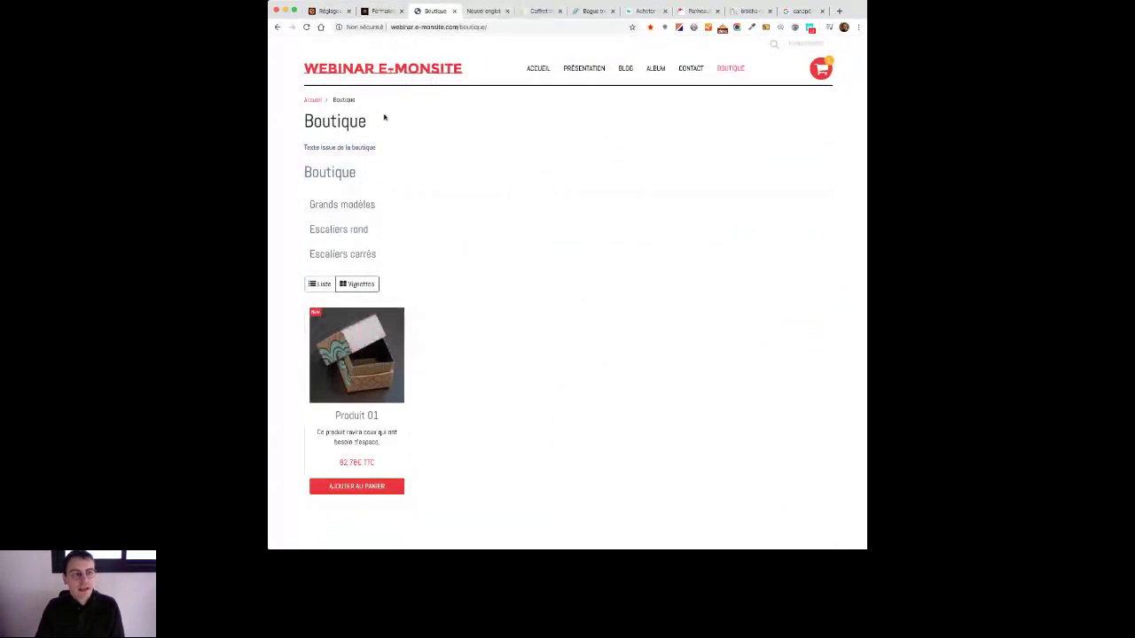
Step: Return to the Boutique's Réglages and look over the Exporter column list and the Importer page for CSV files
{"action": "left_click", "coordinate": [328, 11]}
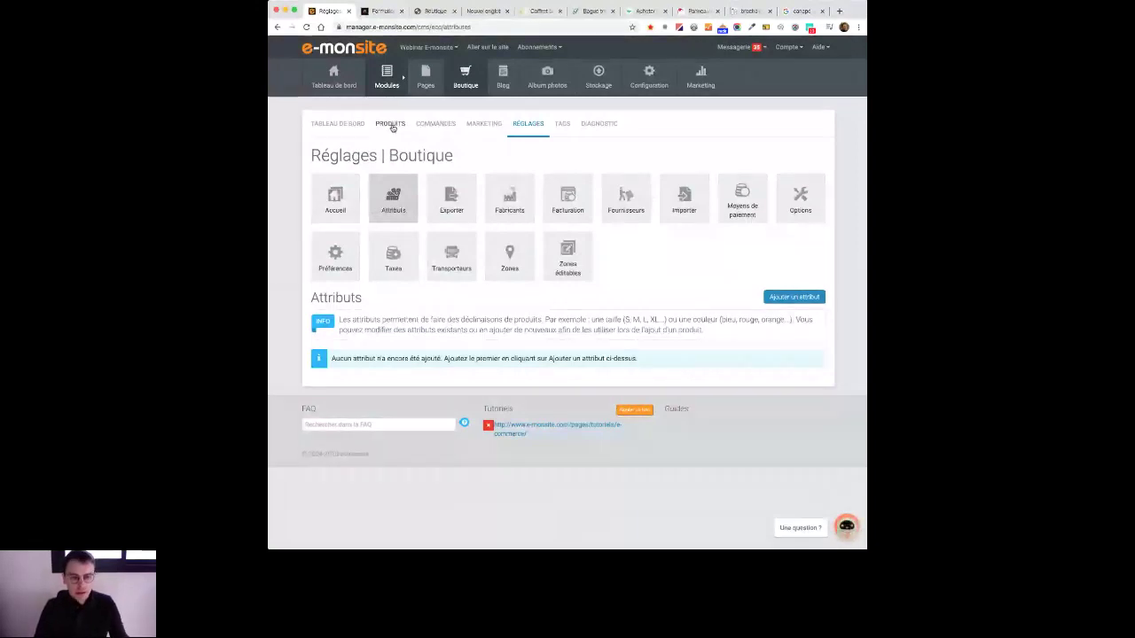
{"action": "left_click", "coordinate": [456, 207]}
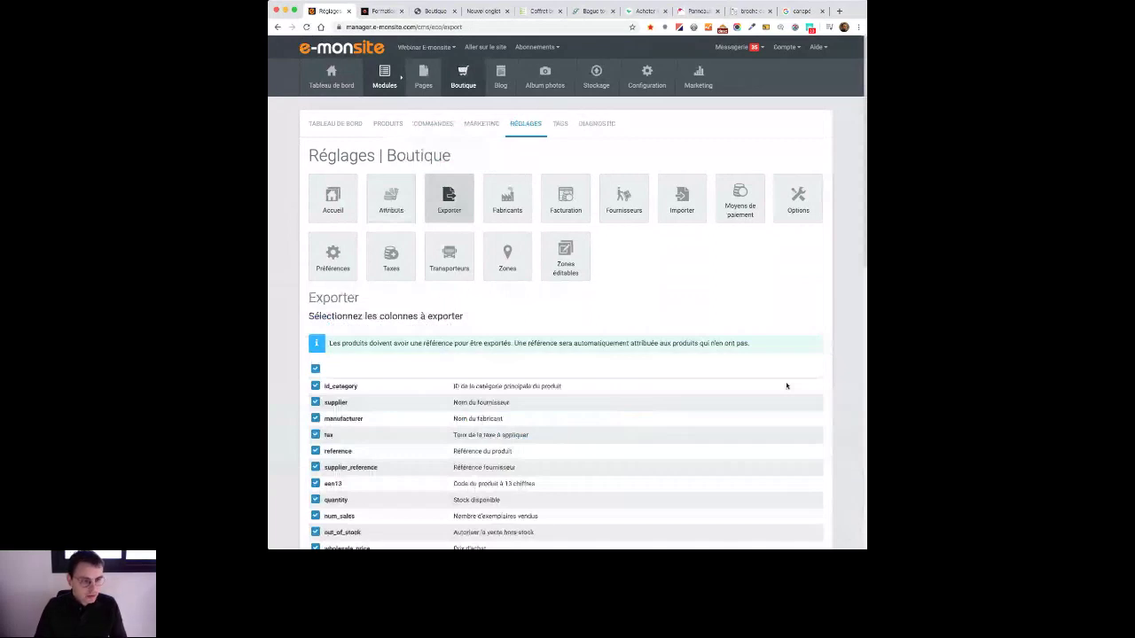
{"action": "scroll", "coordinate": [786, 385], "scroll_direction": "down", "scroll_amount": 5}
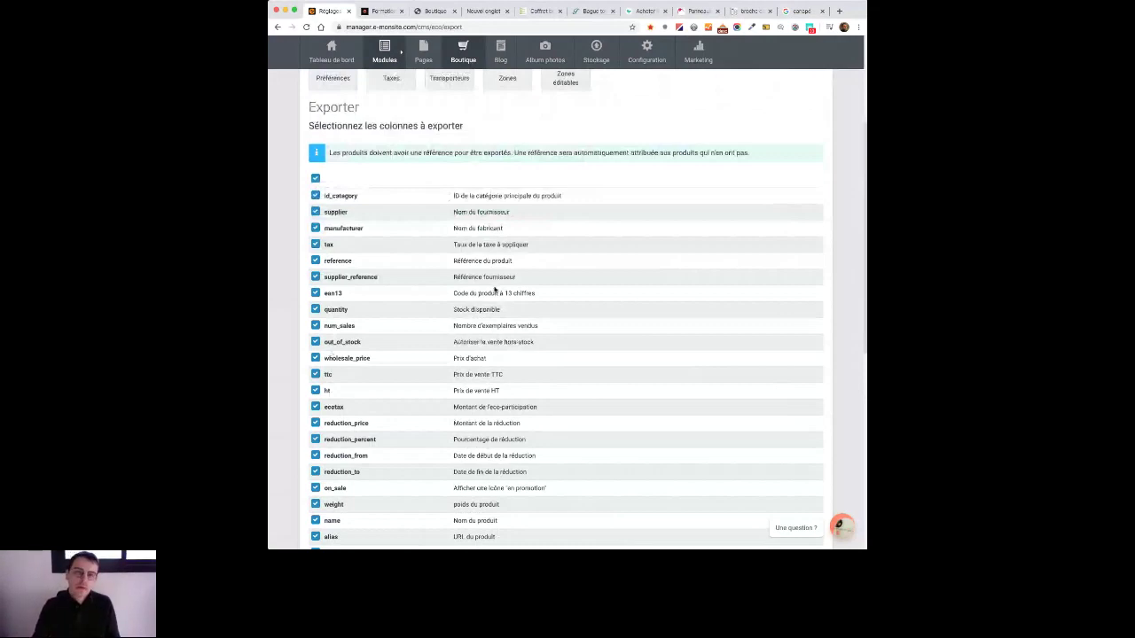
{"action": "scroll", "coordinate": [682, 290], "scroll_direction": "up", "scroll_amount": 4}
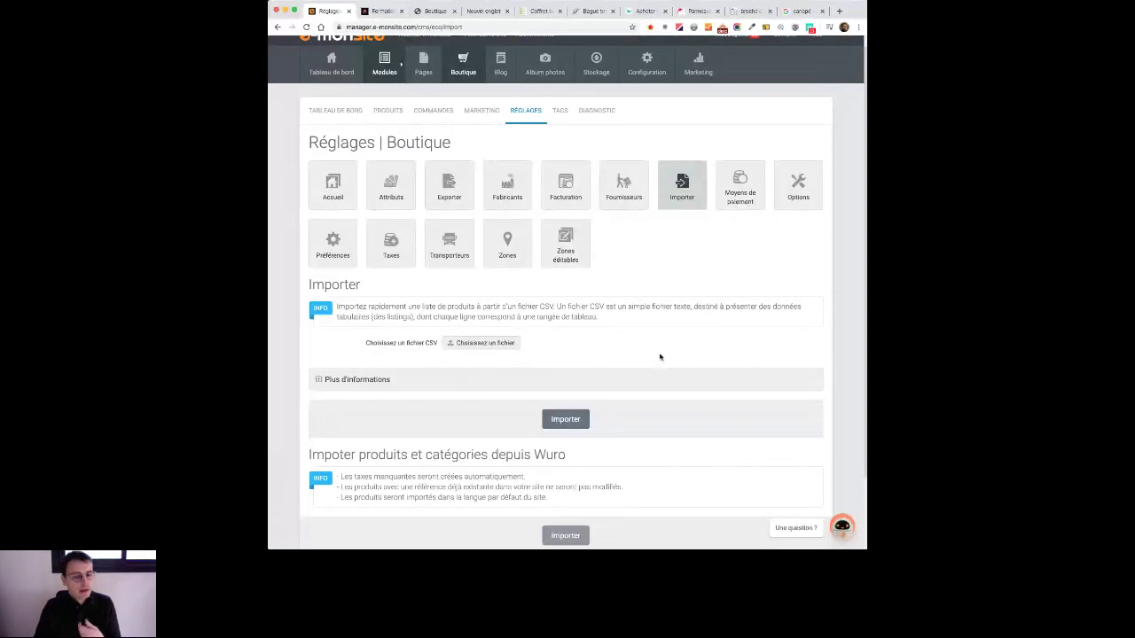
{"action": "scroll", "coordinate": [660, 354], "scroll_direction": "up", "scroll_amount": 1}
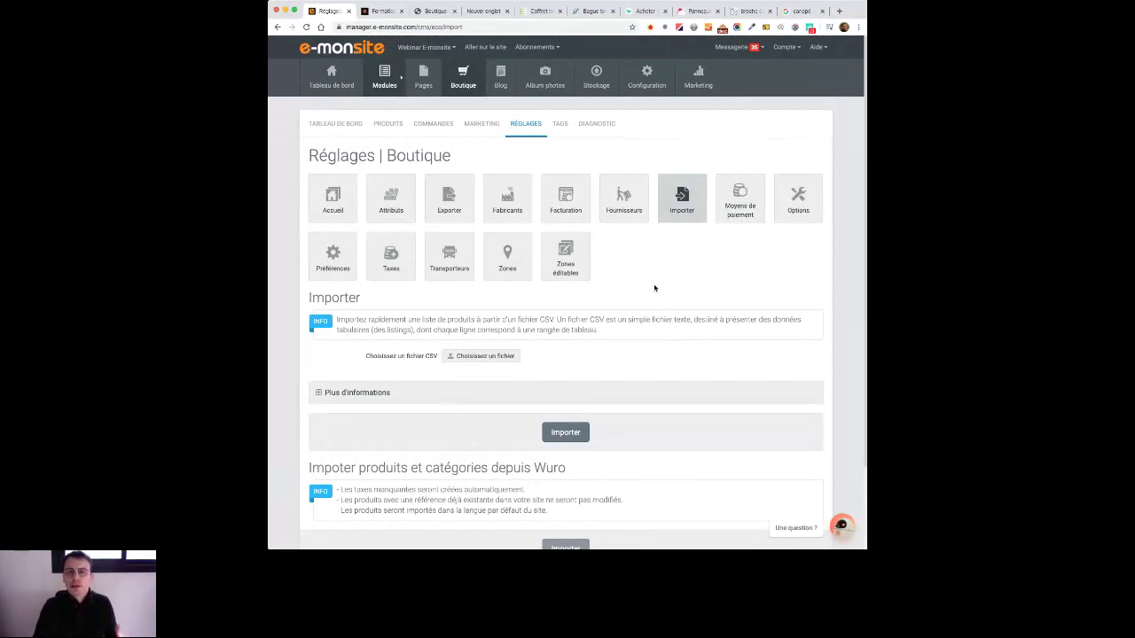
Step: View the Fabricants and Fournisseurs pages in the Boutique's settings
{"action": "left_click", "coordinate": [502, 207]}
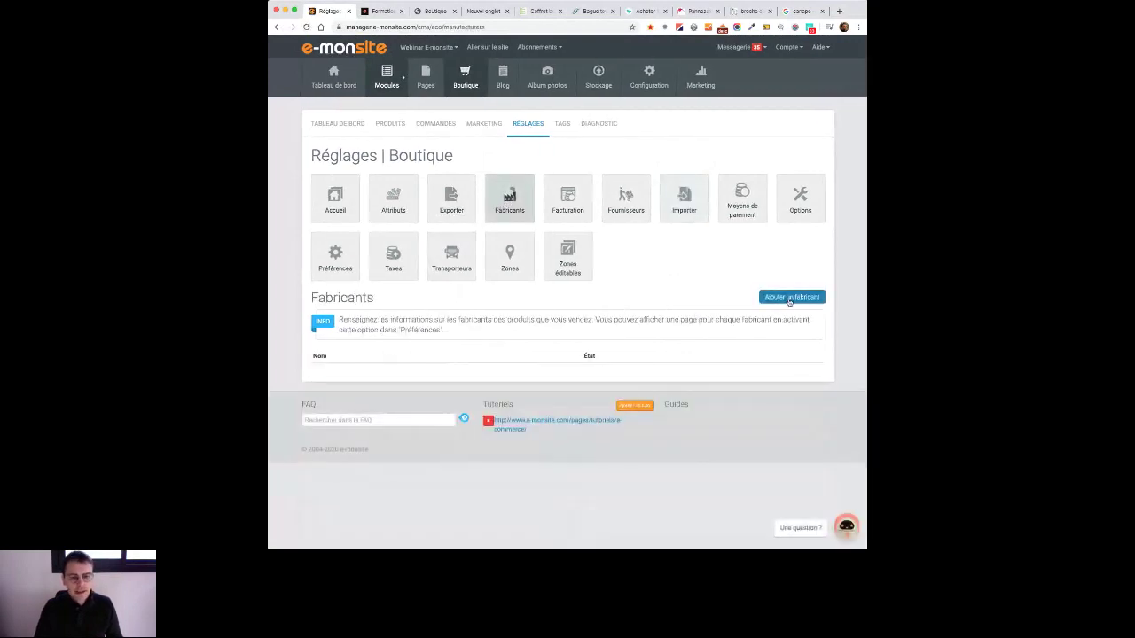
{"action": "left_click", "coordinate": [628, 204]}
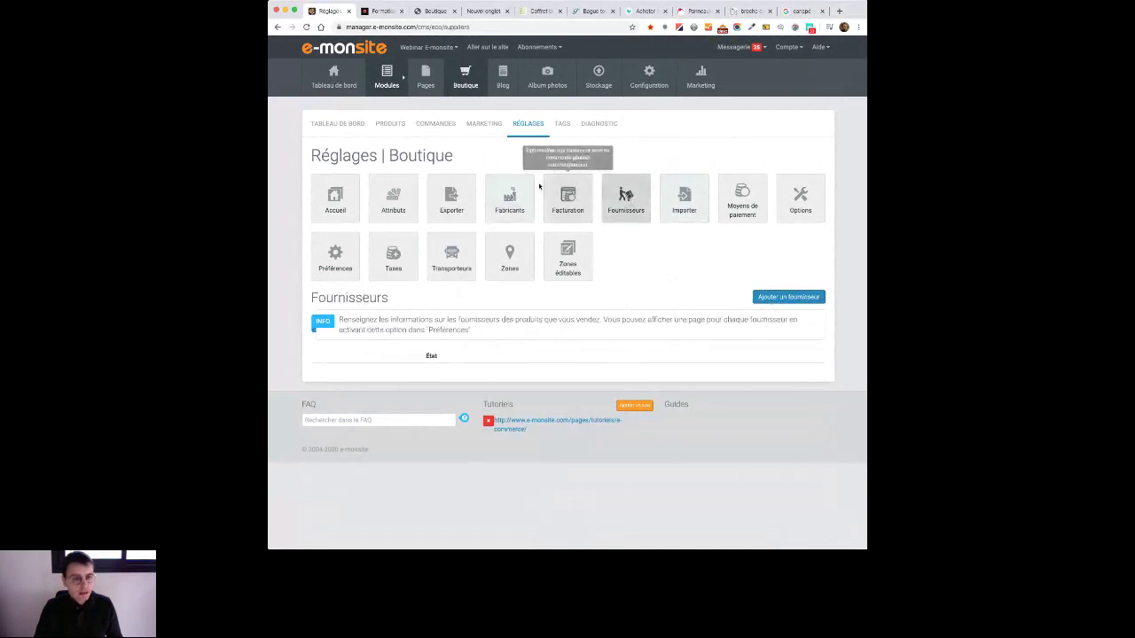
Step: Open the Facturation settings and examine the Coordonnées fields, especially Immatriculation, and the Commandes et factures section
{"action": "left_click", "coordinate": [569, 200]}
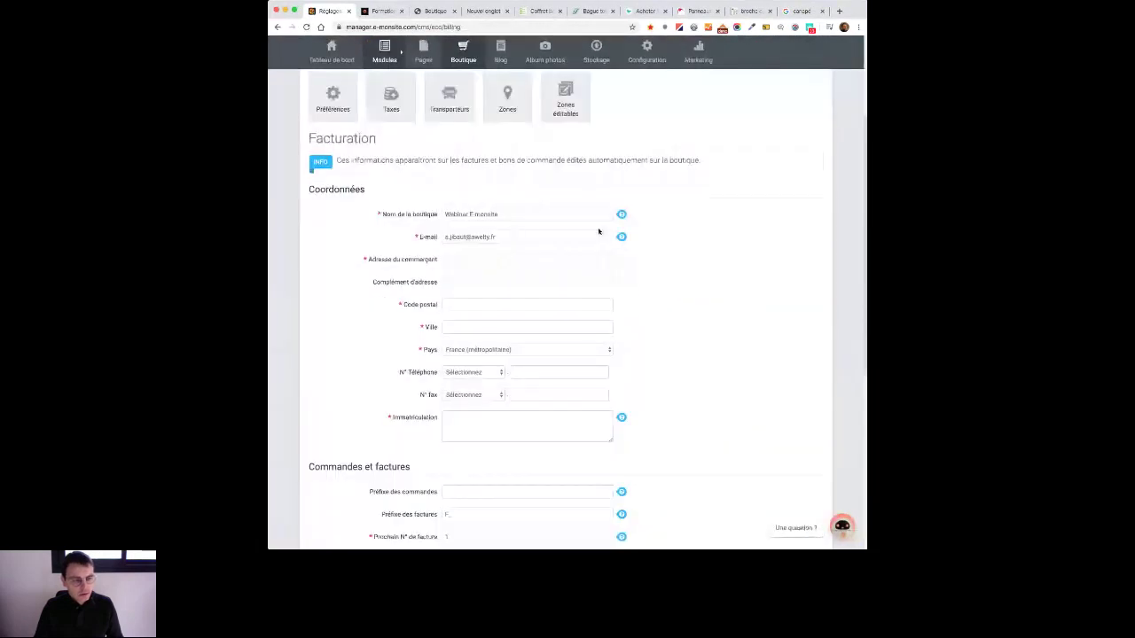
{"action": "scroll", "coordinate": [598, 231], "scroll_direction": "down", "scroll_amount": 3}
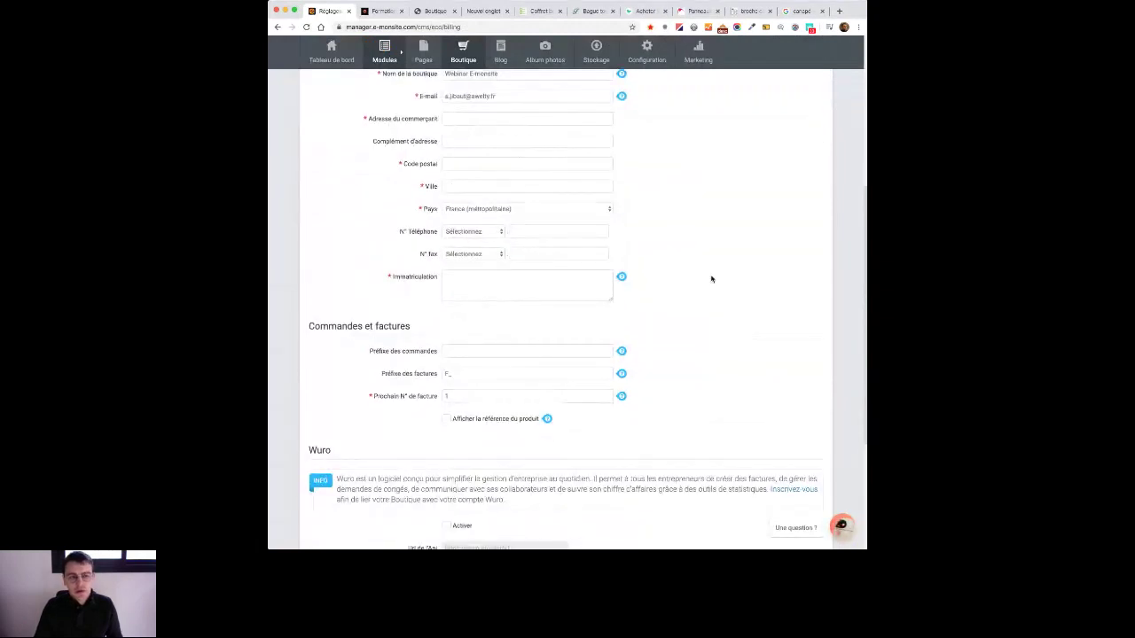
{"action": "left_click", "coordinate": [581, 285]}
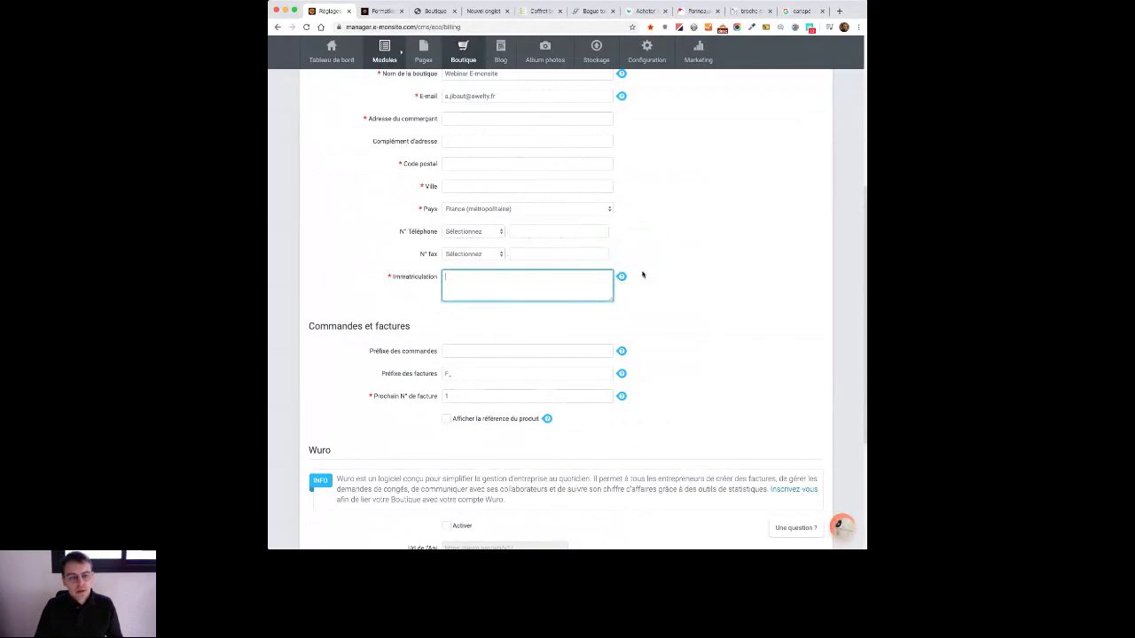
{"action": "mouse_move", "coordinate": [621, 276]}
{"action": "left_click", "coordinate": [709, 250]}
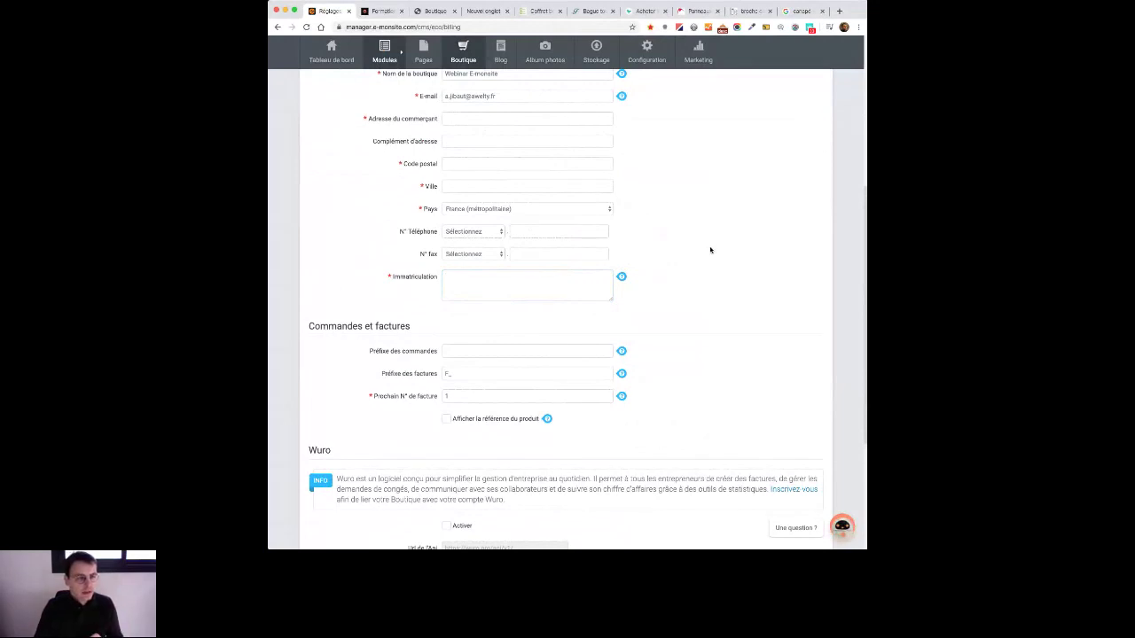
Step: Examine the Prochain N° de facture field and the Wuro integration section, including its Activer option, in the Facturation settings
{"action": "scroll", "coordinate": [709, 249], "scroll_direction": "down", "scroll_amount": 1}
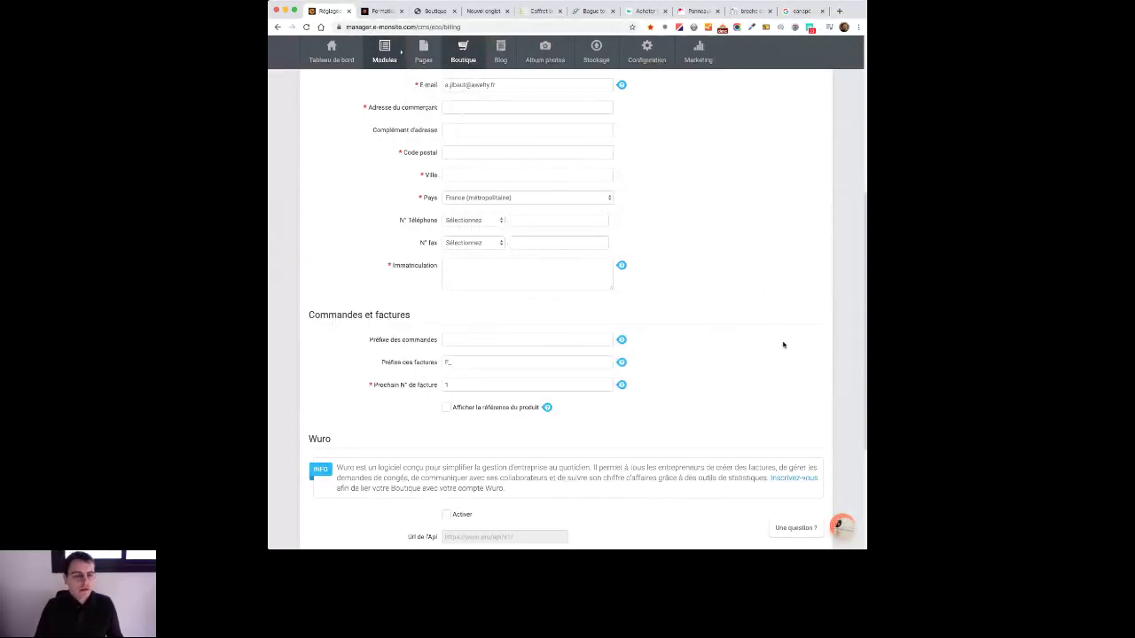
{"action": "left_click", "coordinate": [502, 383]}
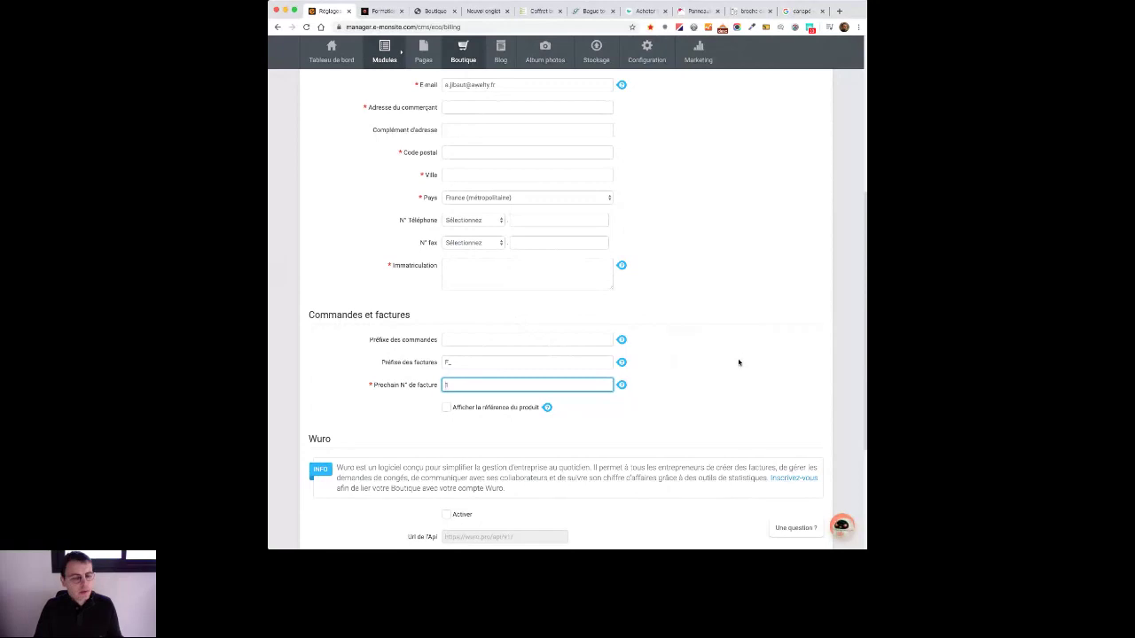
{"action": "scroll", "coordinate": [720, 393], "scroll_direction": "down", "scroll_amount": 1}
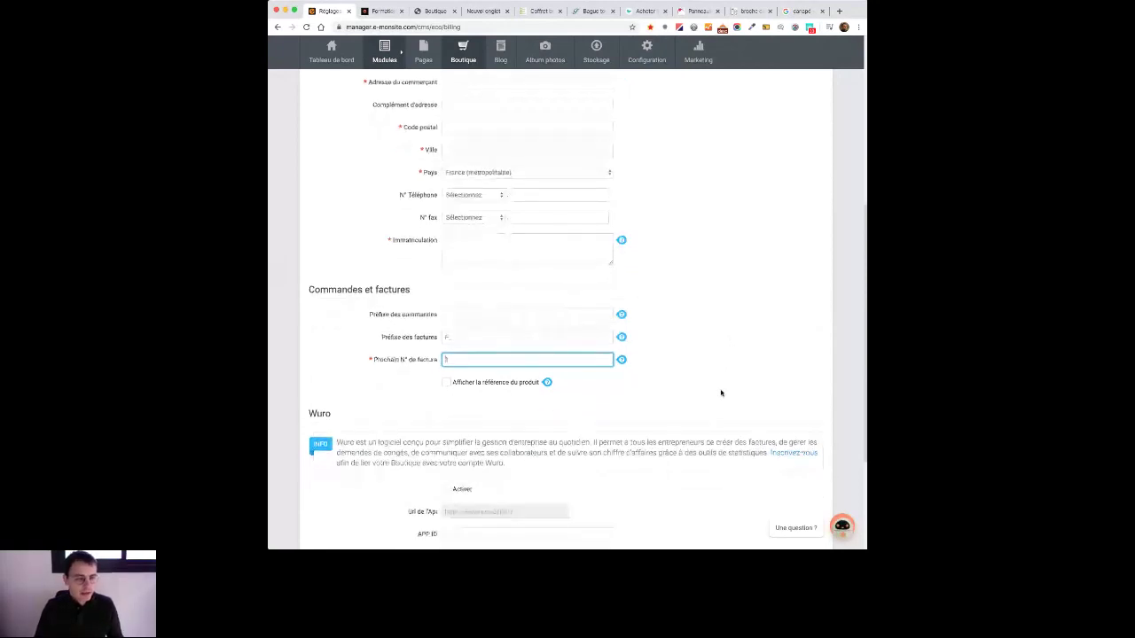
{"action": "scroll", "coordinate": [719, 393], "scroll_direction": "down", "scroll_amount": 5}
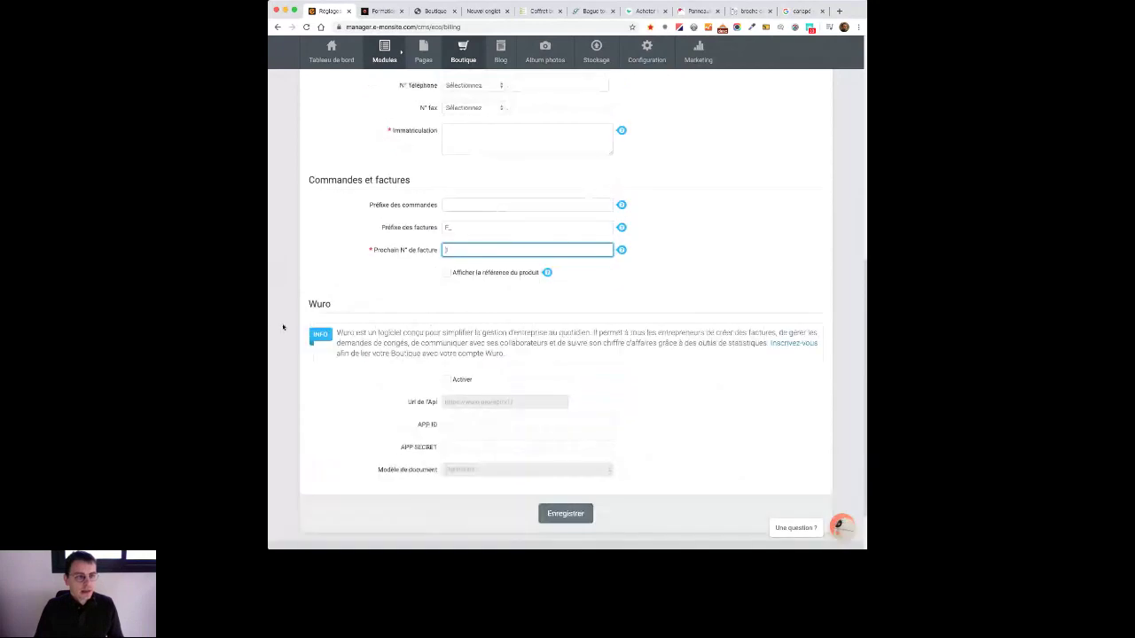
{"action": "left_click", "coordinate": [462, 381]}
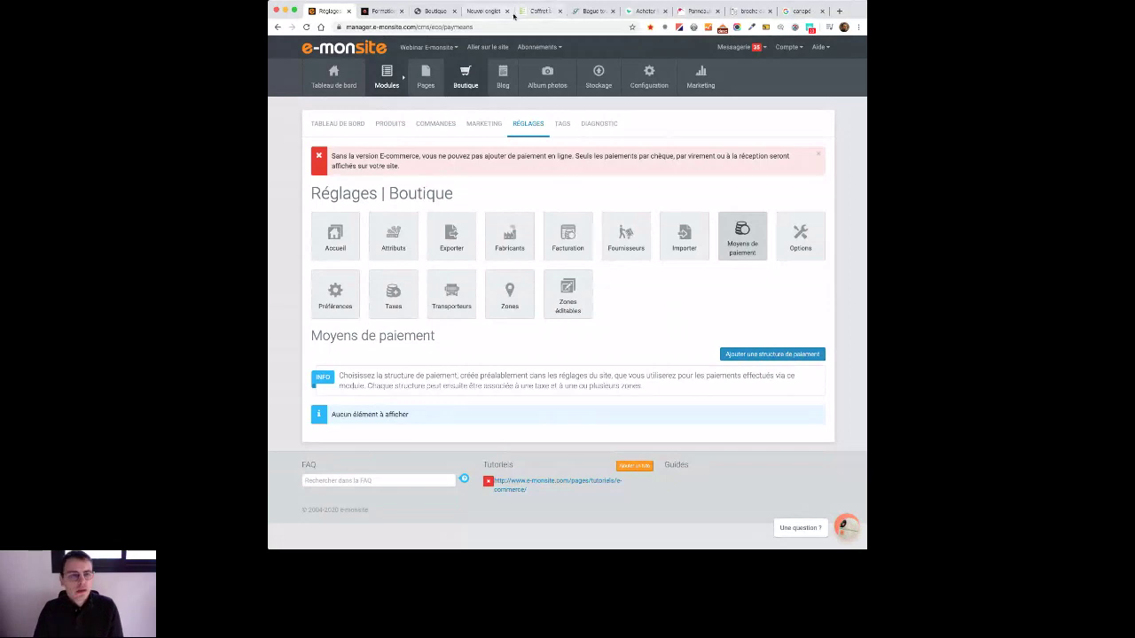
Step: Open the e-monsite académie website in a new browser tab
{"action": "left_click", "coordinate": [839, 11]}
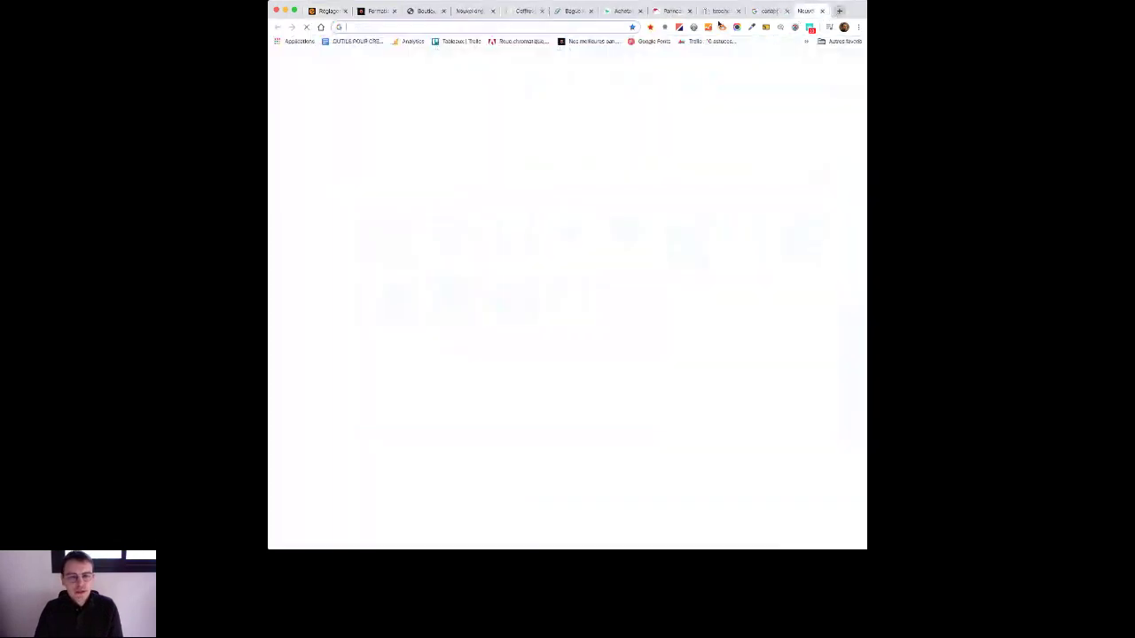
{"action": "type", "text": "e-monsite ac"}
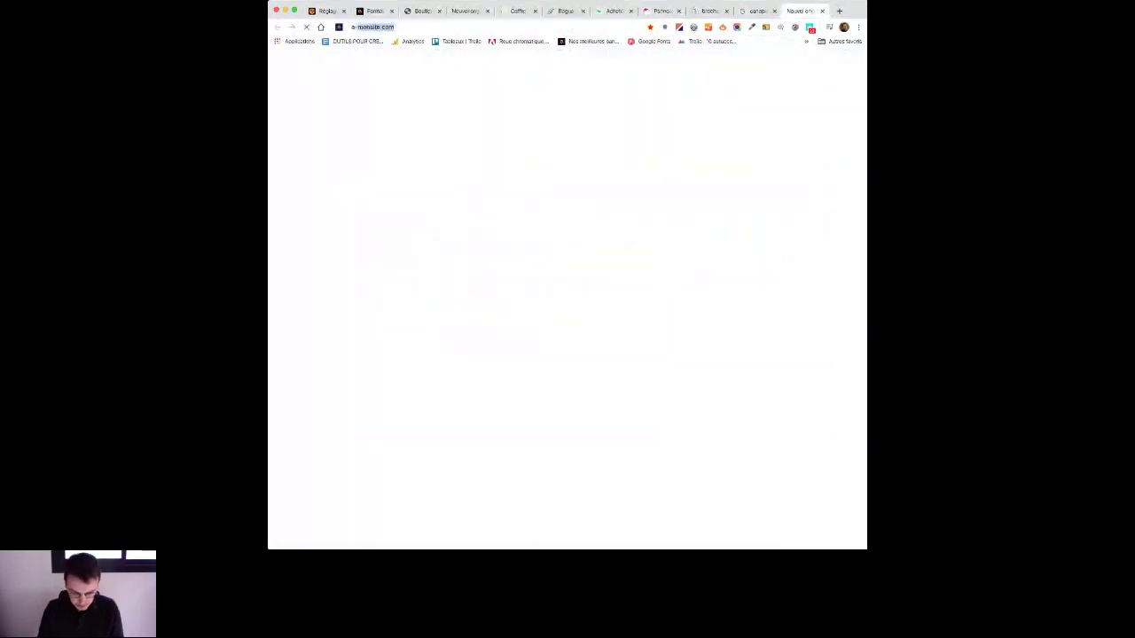
{"action": "type", "text": "ademie"}
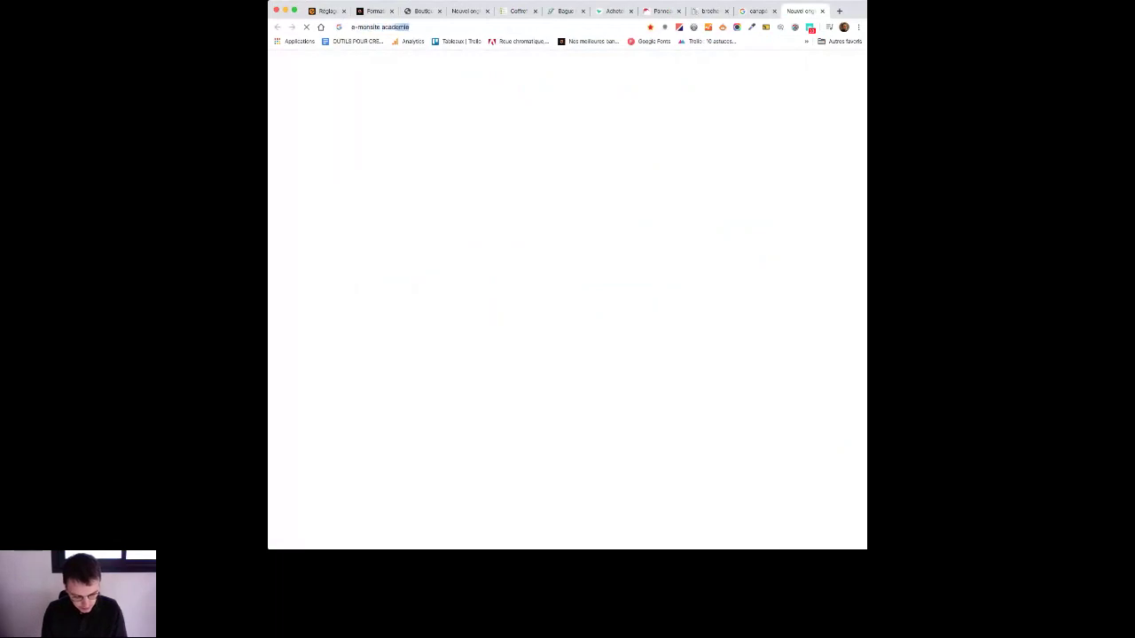
{"action": "key", "text": "Return"}
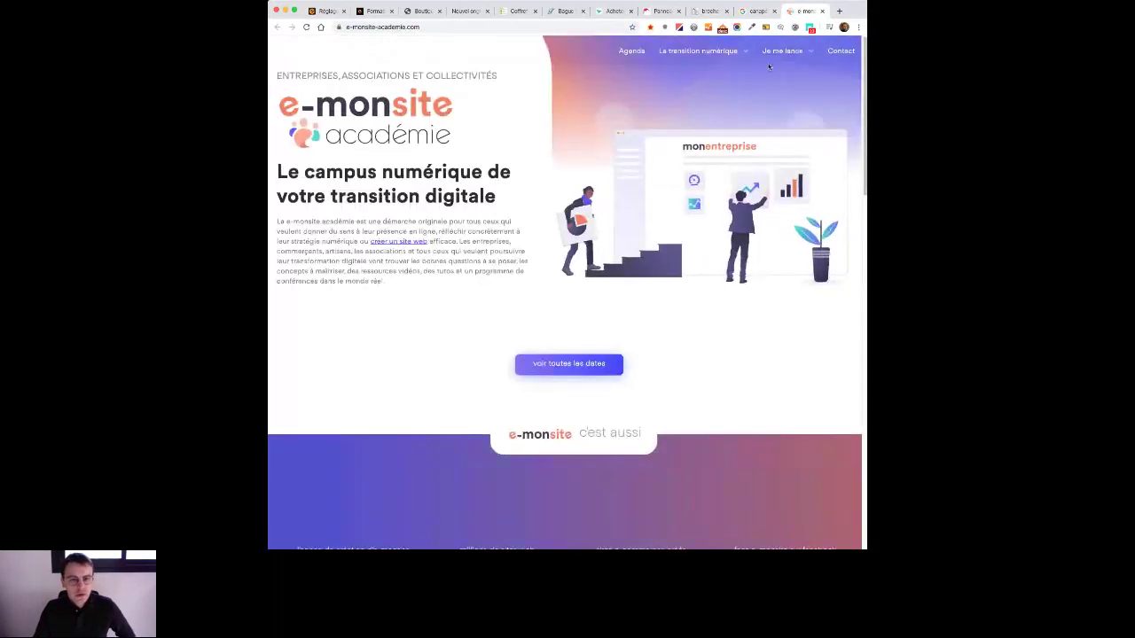
Step: Open Le système de paiement under Je me lance and compare the pros and cons of the different payment methods
{"action": "left_click", "coordinate": [784, 58]}
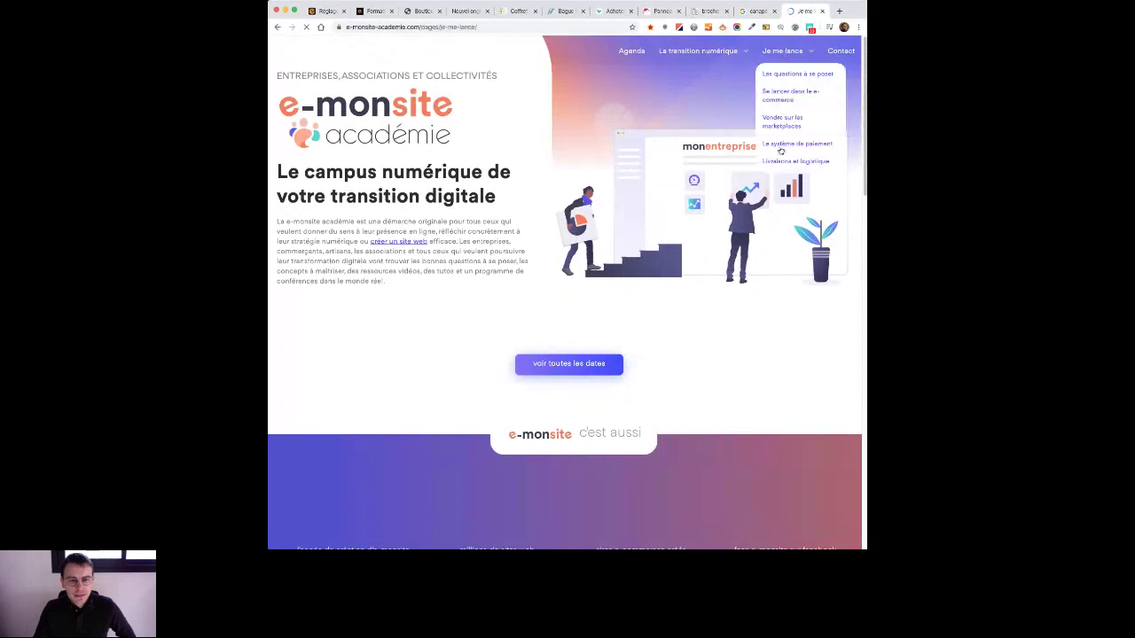
{"action": "left_click", "coordinate": [780, 144]}
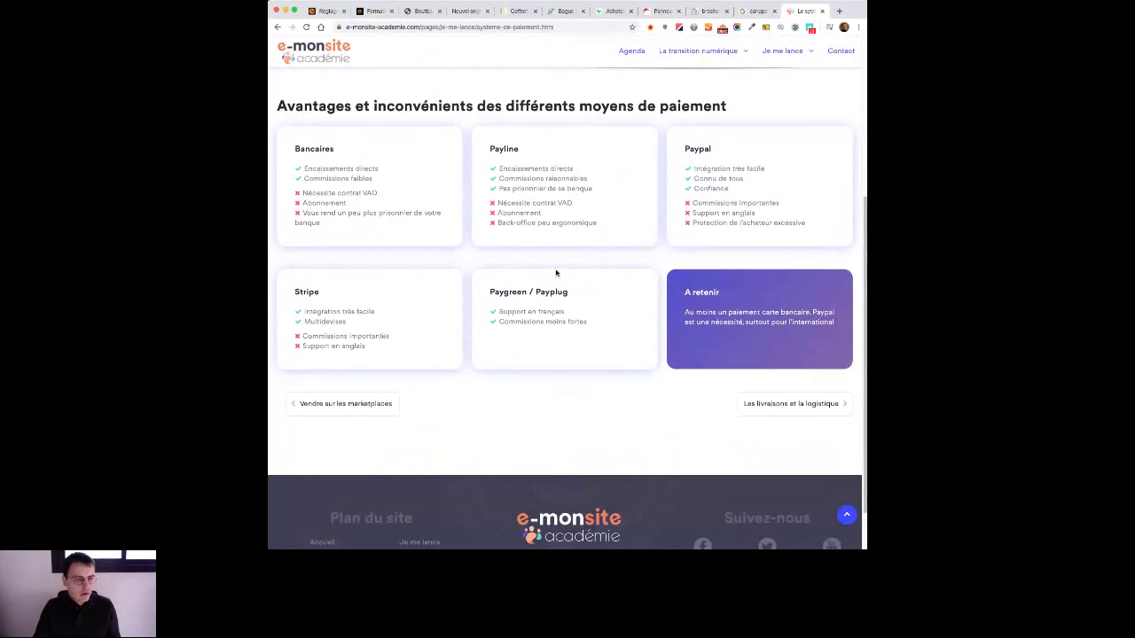
{"action": "scroll", "coordinate": [717, 314], "scroll_direction": "up", "scroll_amount": 2}
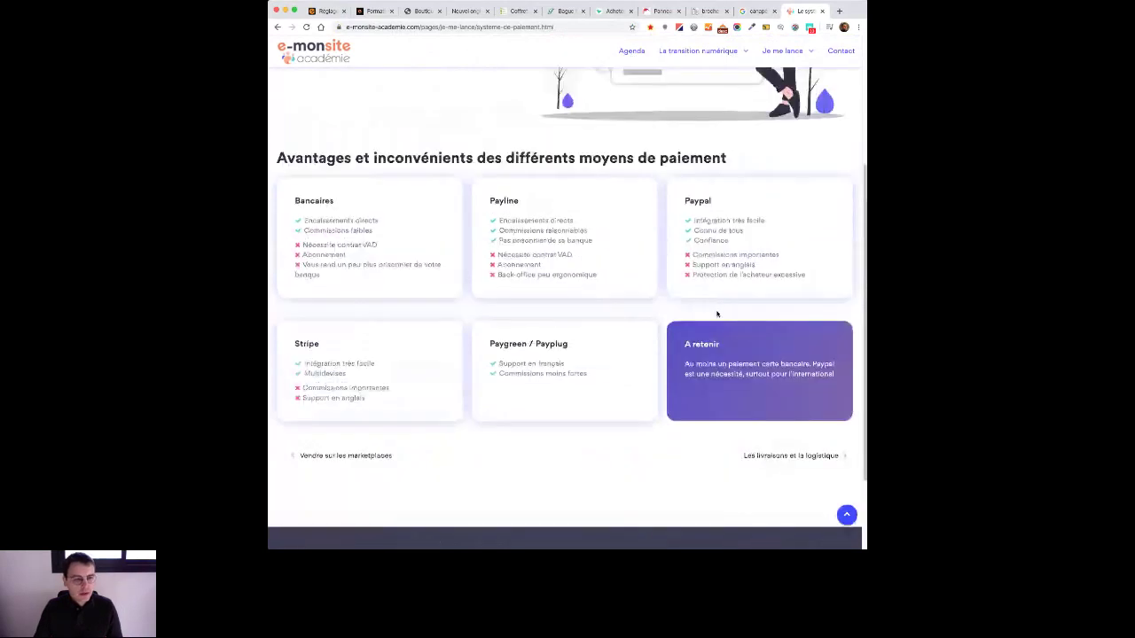
{"action": "scroll", "coordinate": [717, 314], "scroll_direction": "down", "scroll_amount": 2}
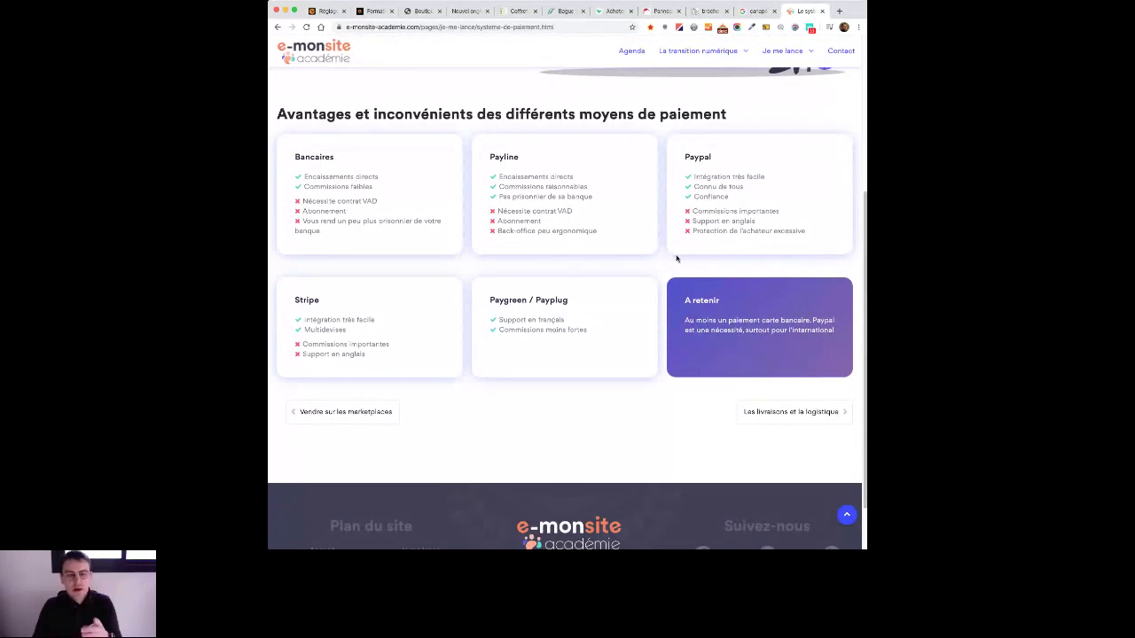
{"action": "scroll", "coordinate": [676, 258], "scroll_direction": "up", "scroll_amount": 1}
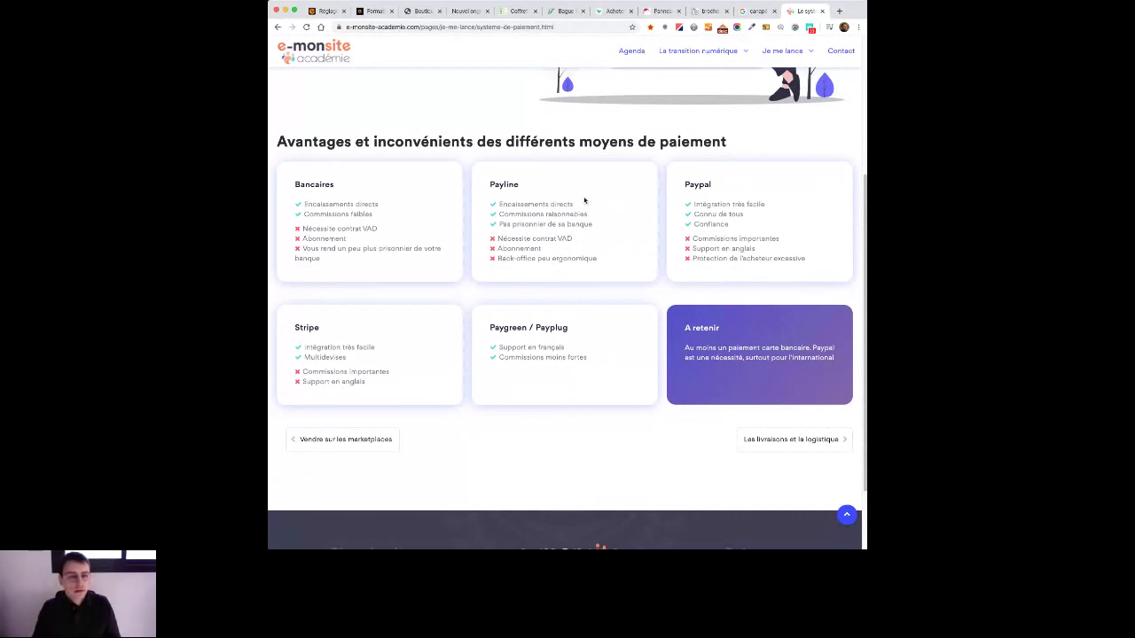
Step: Return to the Boutique's Préférences in the manager and switch Activer la vente off and back on
{"action": "left_click", "coordinate": [346, 12]}
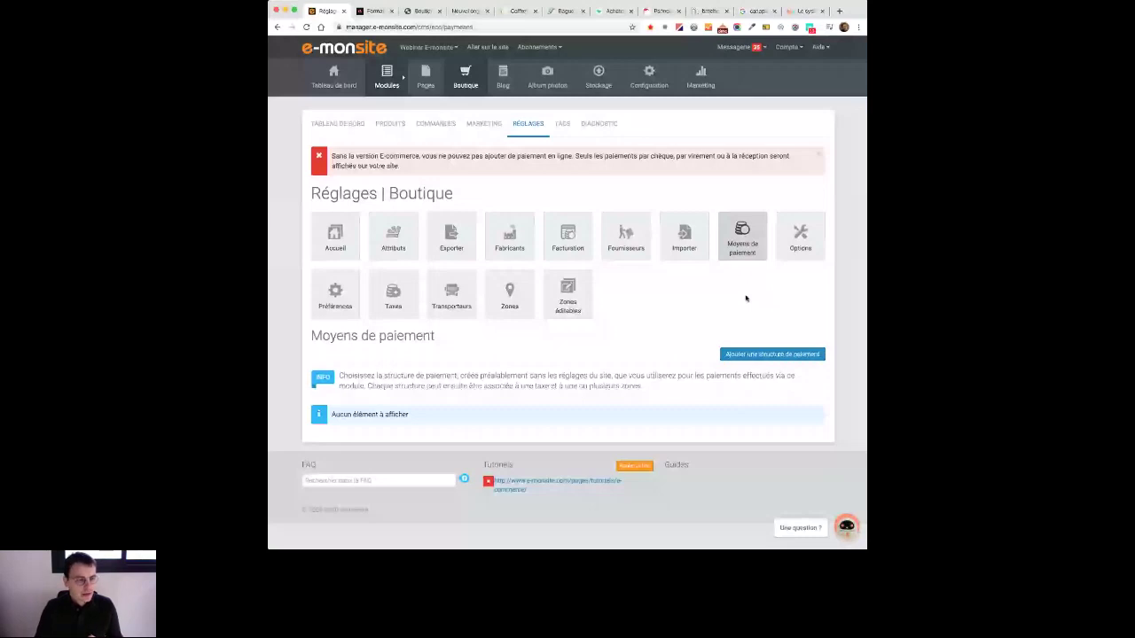
{"action": "key", "text": "alt+Left"}
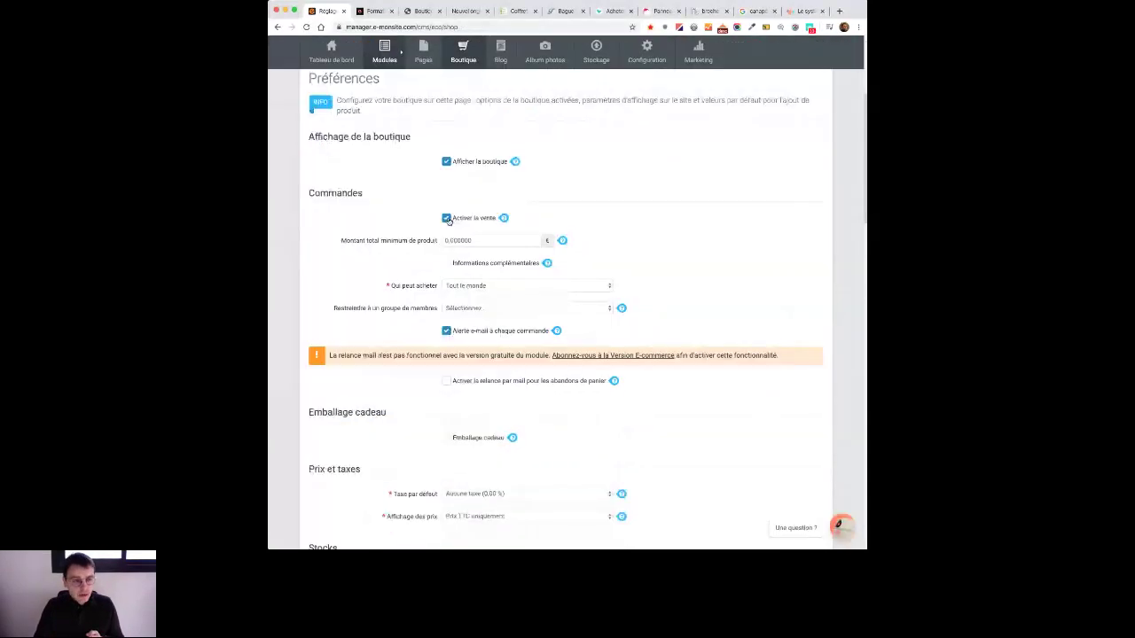
{"action": "left_click", "coordinate": [446, 219]}
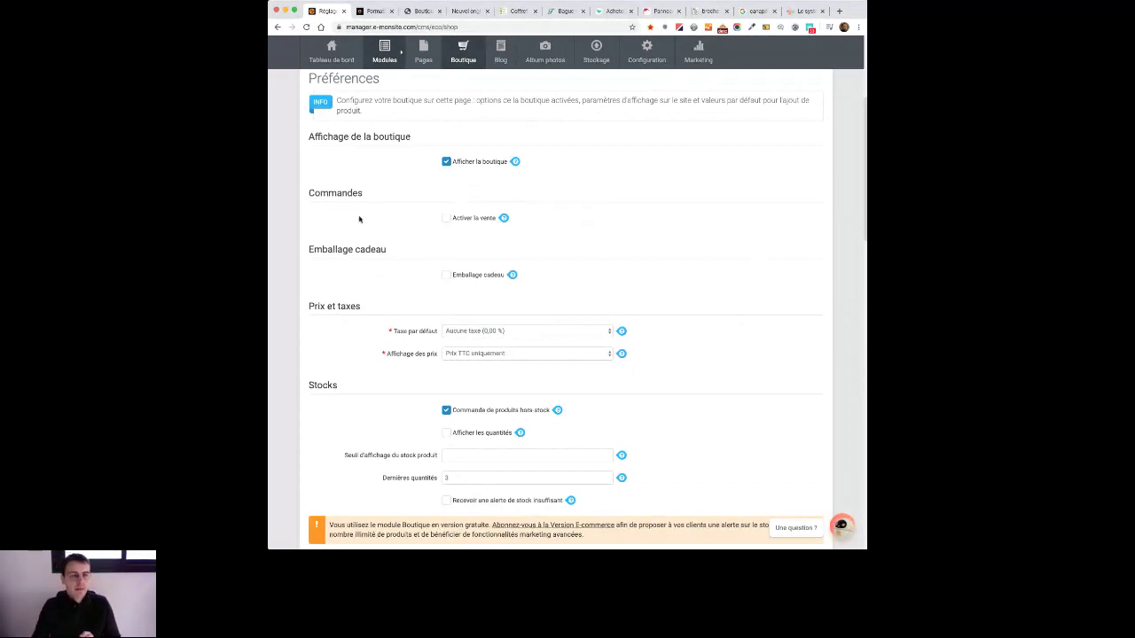
{"action": "left_click", "coordinate": [449, 222]}
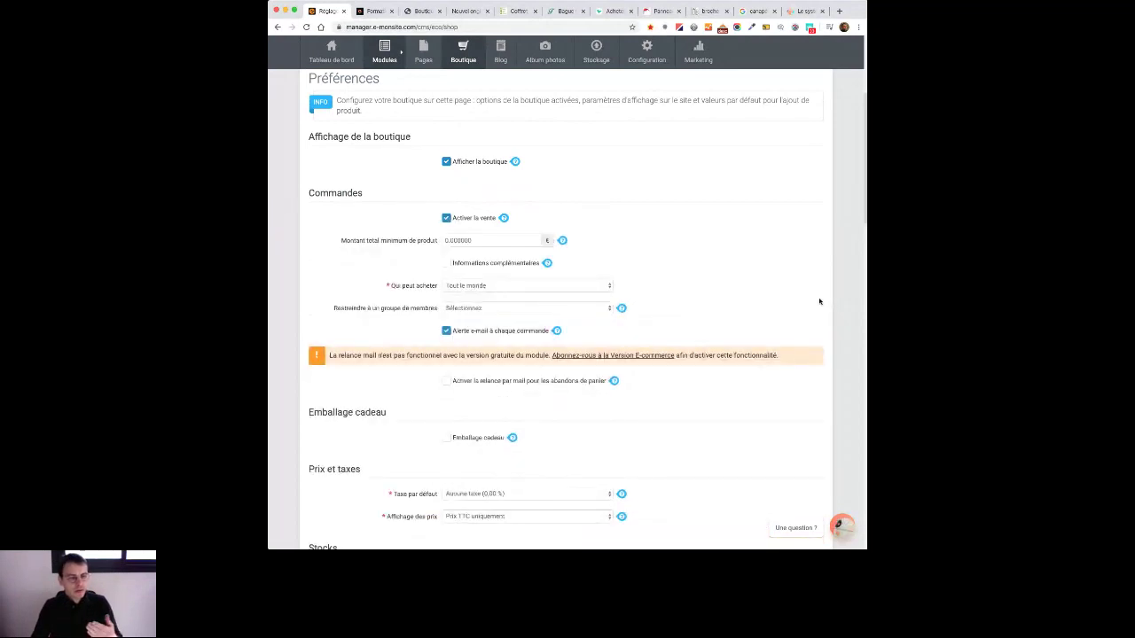
Step: Set Qui peut acheter to the site's members, then restore it to Tout le monde
{"action": "scroll", "coordinate": [819, 302], "scroll_direction": "down", "scroll_amount": 1}
{"action": "left_click", "coordinate": [414, 248]}
{"action": "left_click", "coordinate": [578, 248]}
{"action": "left_click", "coordinate": [555, 256]}
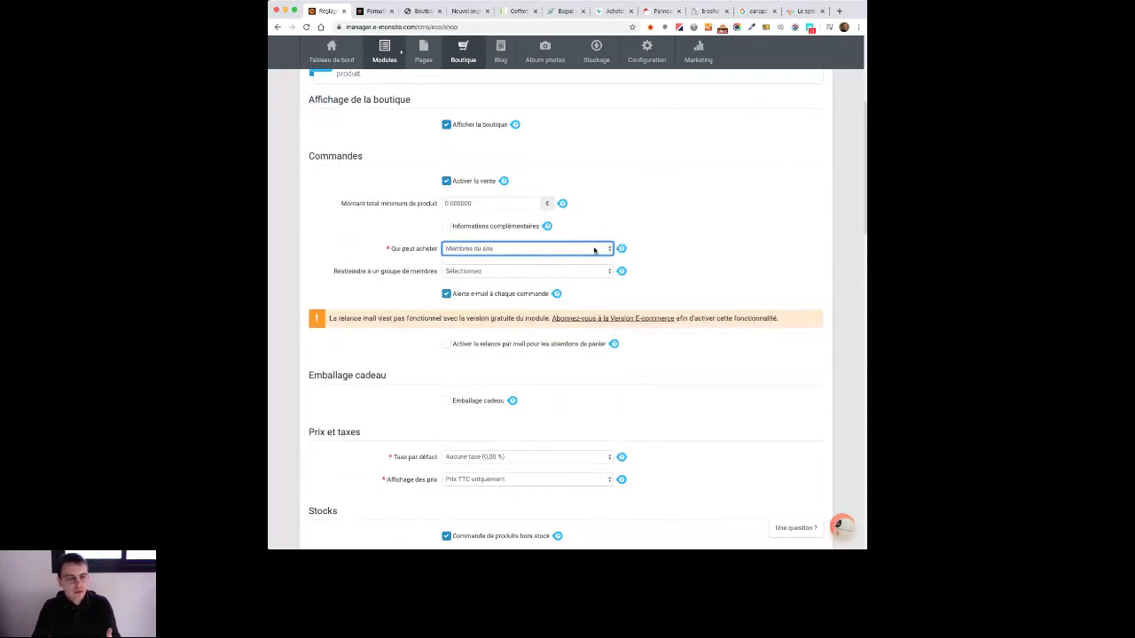
{"action": "left_click", "coordinate": [560, 250]}
{"action": "left_click", "coordinate": [567, 236]}
{"action": "left_click", "coordinate": [774, 269]}
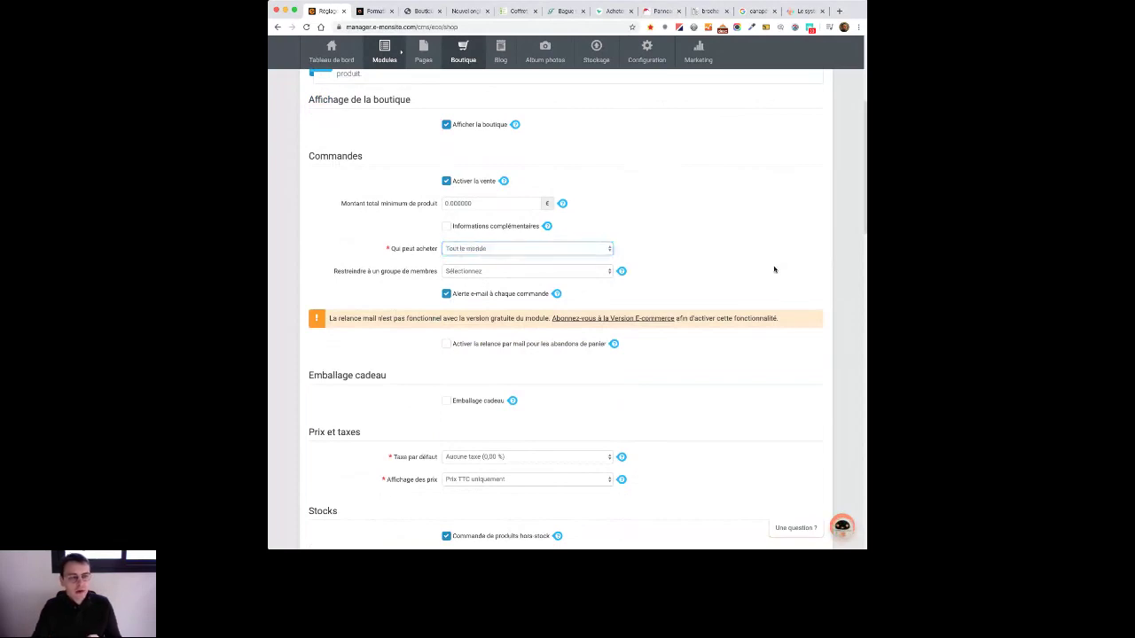
Step: Look over the Préférences options for order alerts, abandoned-cart reminders, Emballage cadeau, Prix et taxes and Stocks
{"action": "scroll", "coordinate": [774, 270], "scroll_direction": "down", "scroll_amount": 2}
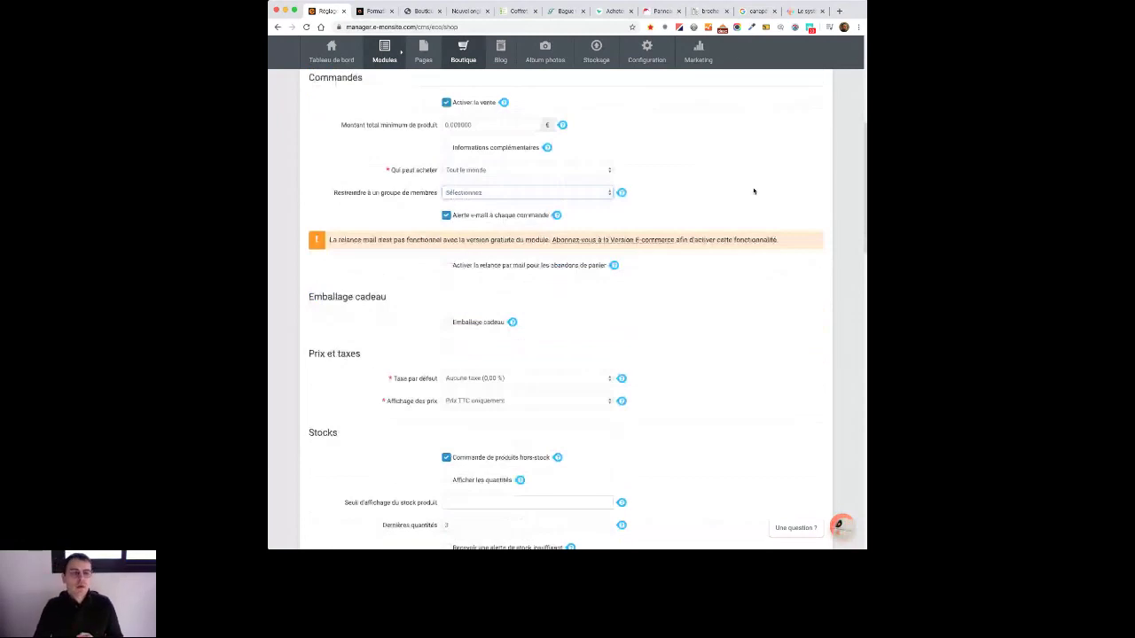
{"action": "scroll", "coordinate": [755, 239], "scroll_direction": "down", "scroll_amount": 2}
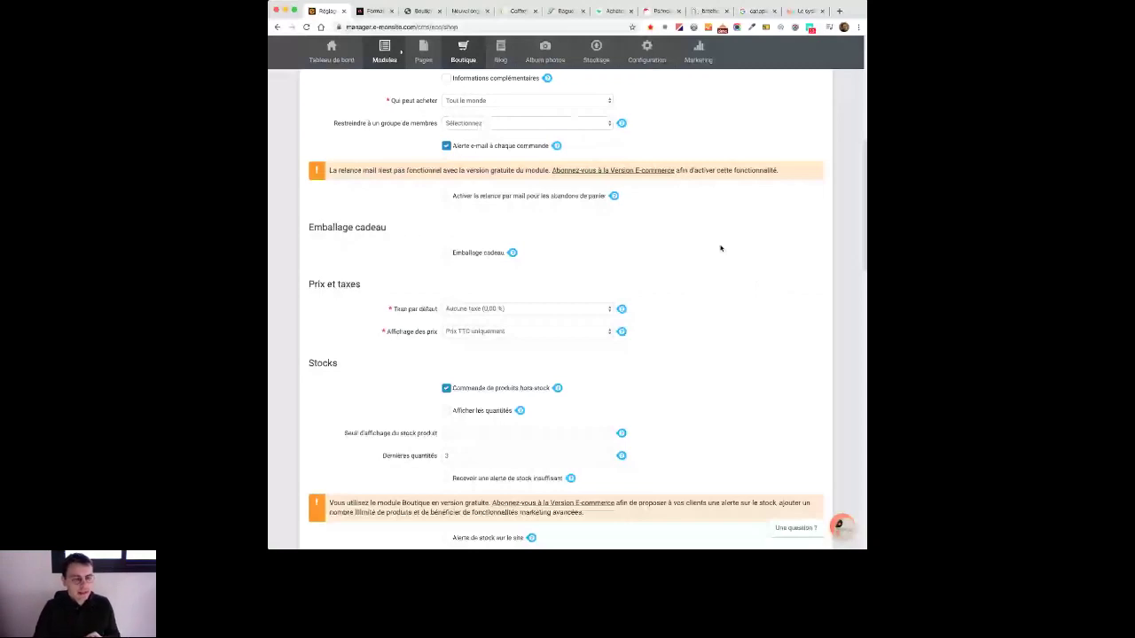
{"action": "scroll", "coordinate": [720, 248], "scroll_direction": "up", "scroll_amount": 5}
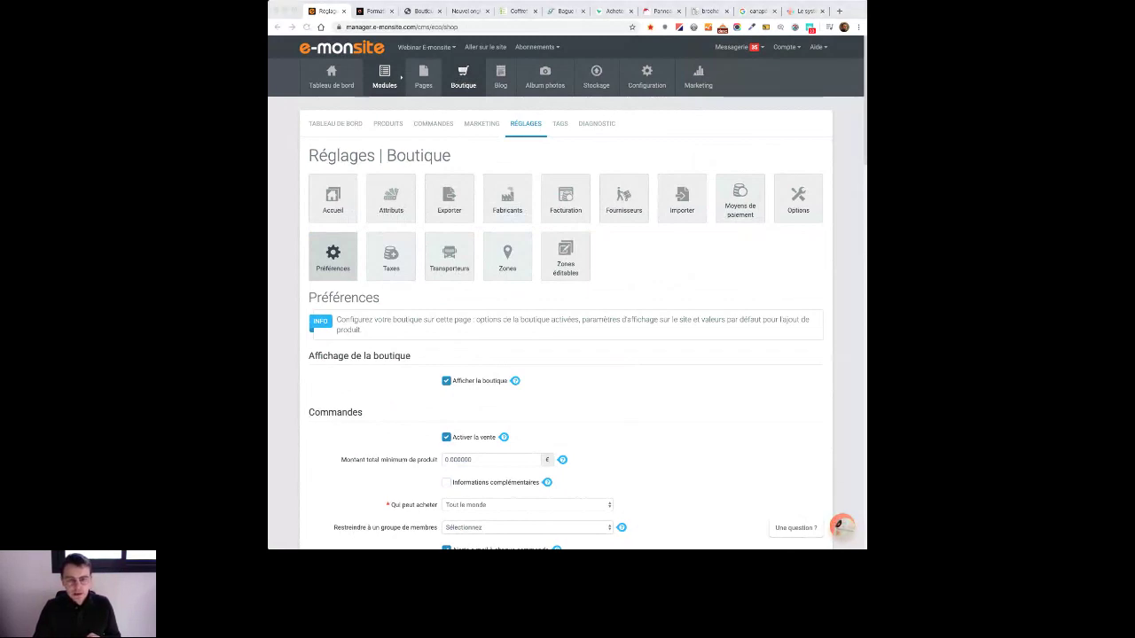
{"action": "left_click", "coordinate": [460, 156]}
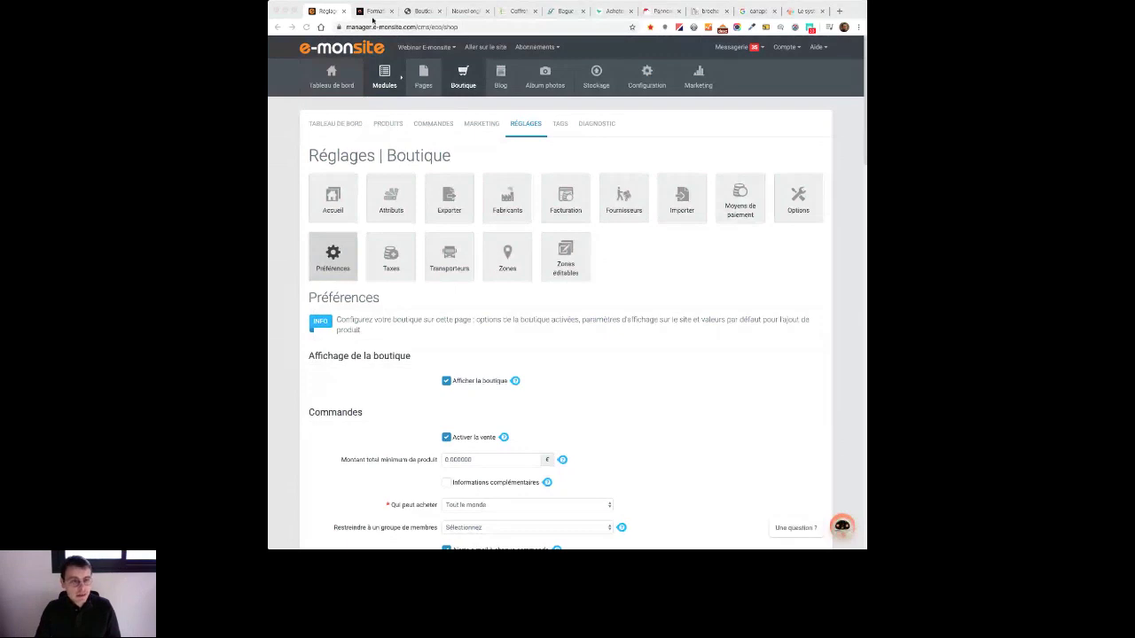
Step: View the upcoming free webinars on e-monsite.com, then revisit the Préférences page and the live Boutique page
{"action": "left_click", "coordinate": [373, 12]}
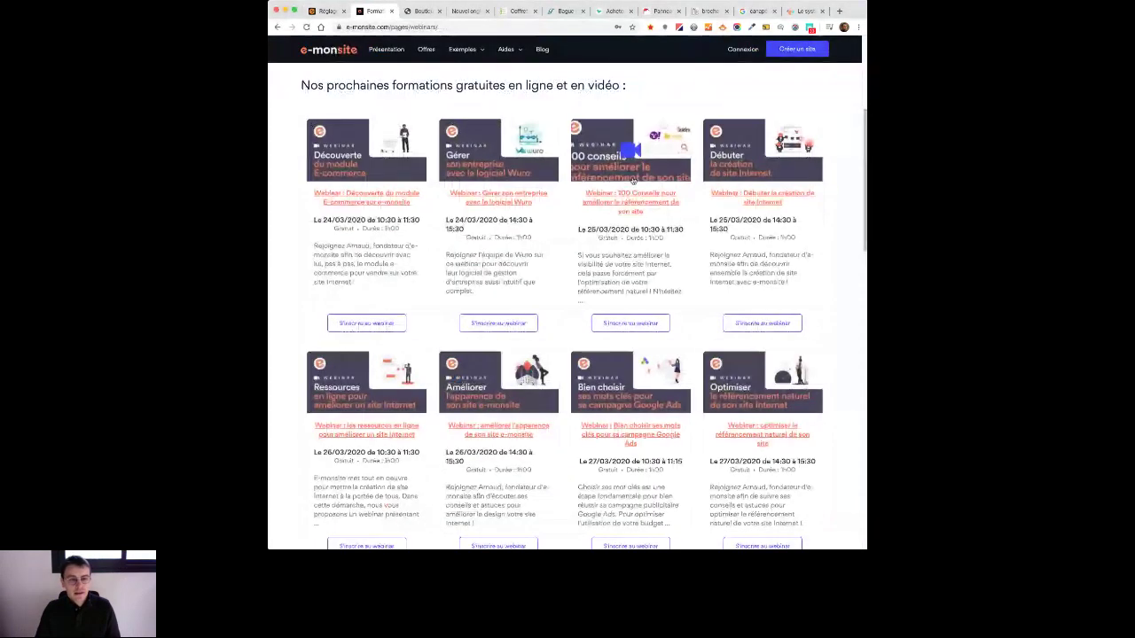
{"action": "scroll", "coordinate": [630, 178], "scroll_direction": "down", "scroll_amount": 1}
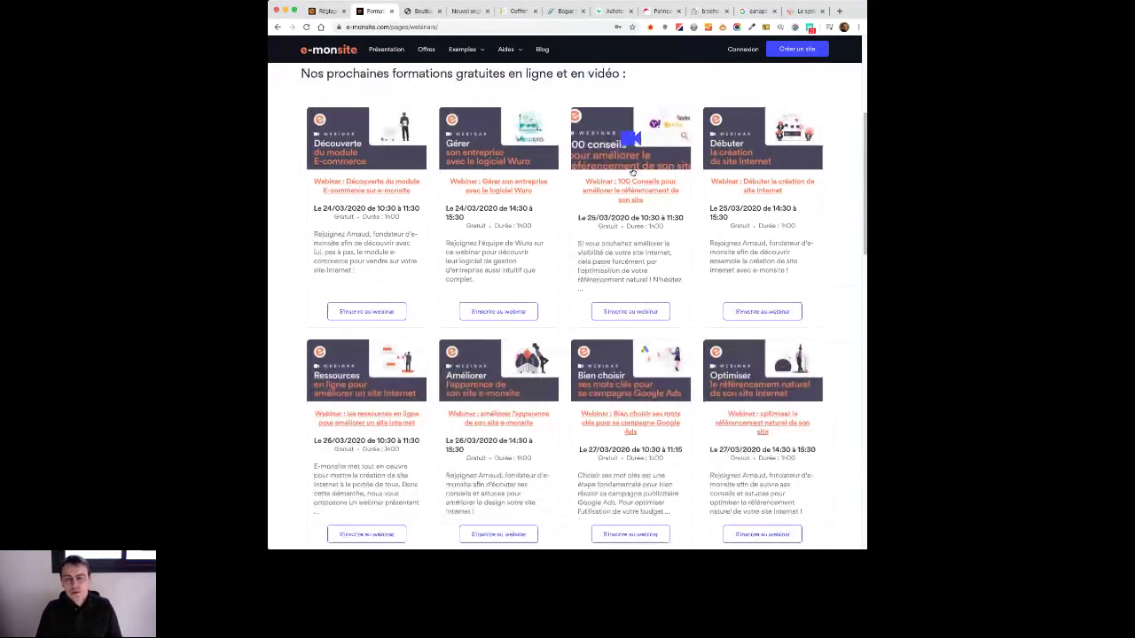
{"action": "left_click", "coordinate": [327, 12]}
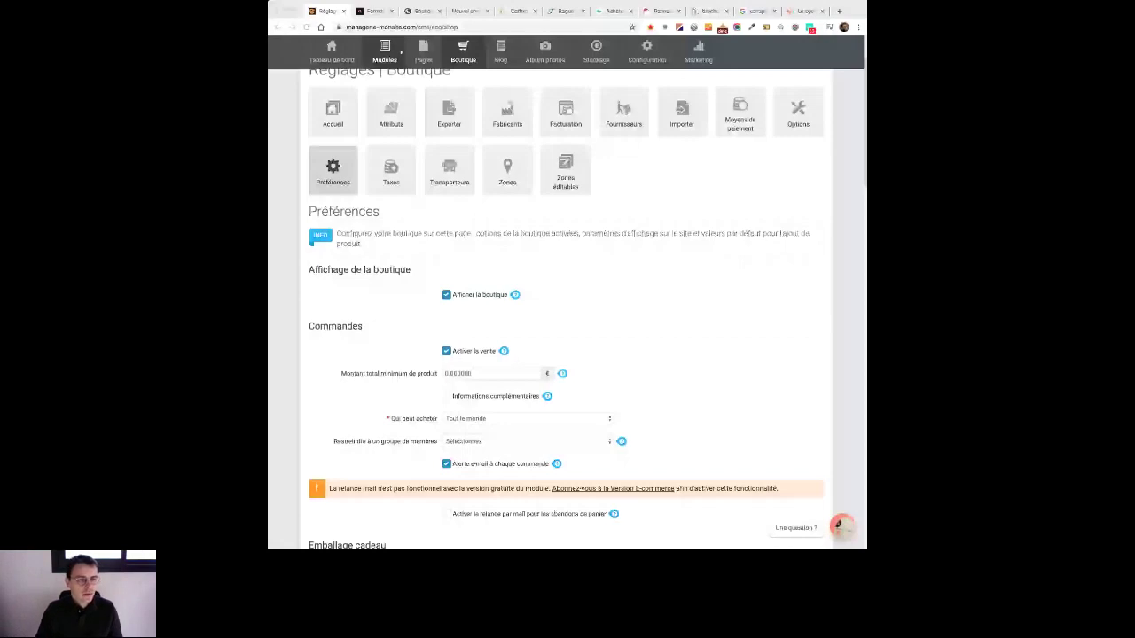
{"action": "left_click", "coordinate": [419, 11]}
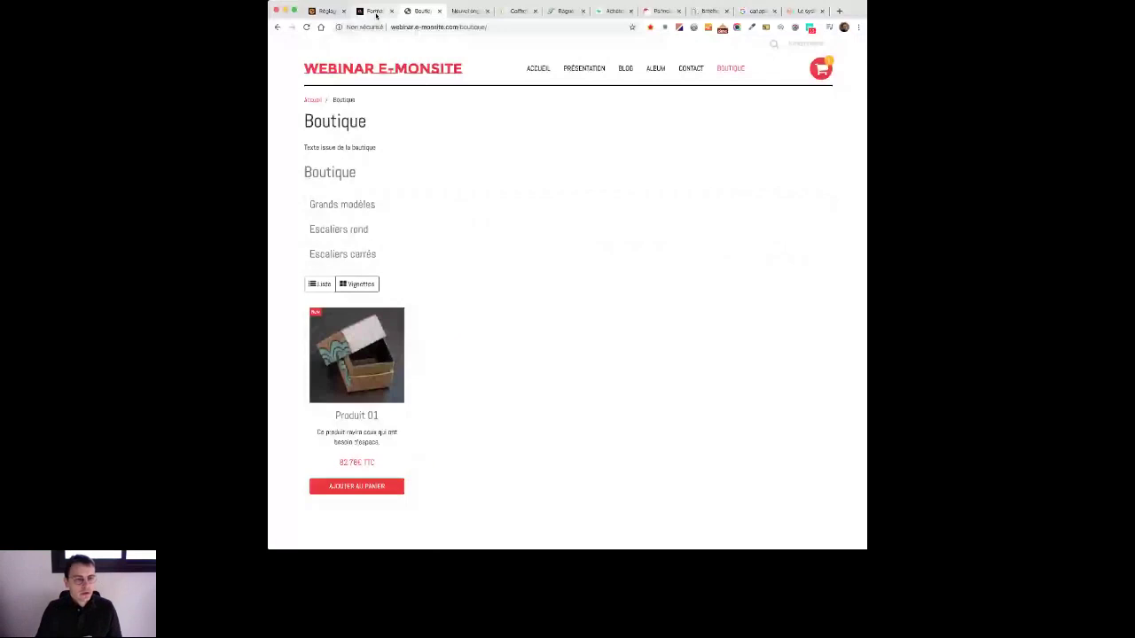
Step: Open e-monsite's Offres page, display the prices à l'année and compare the plans, especially the E-commerce offer
{"action": "left_click", "coordinate": [376, 11]}
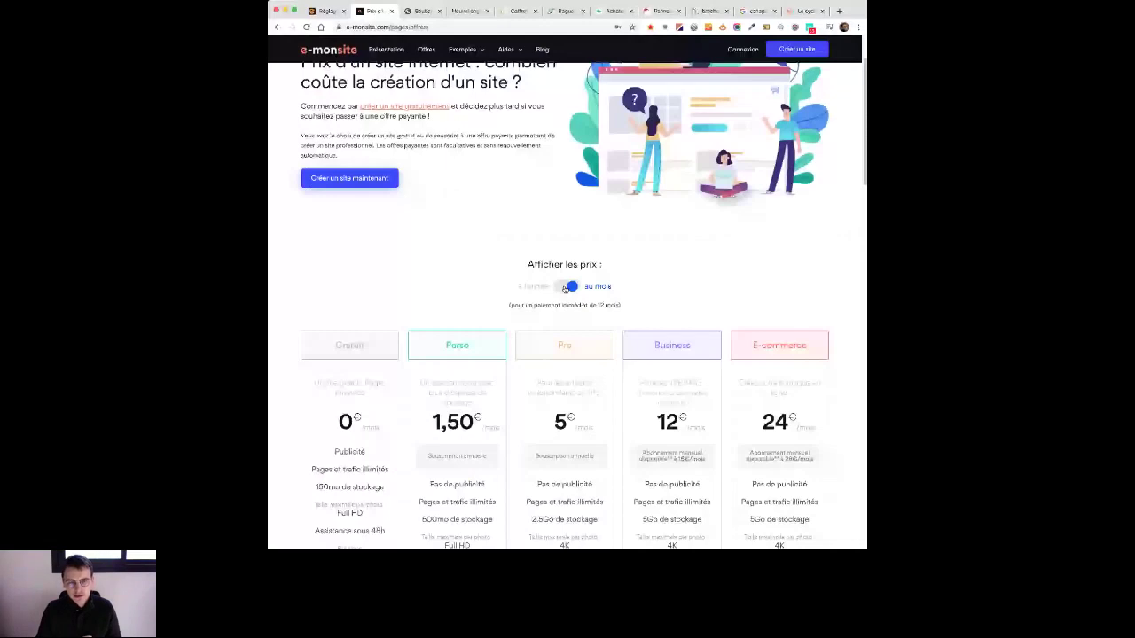
{"action": "left_click", "coordinate": [566, 286]}
{"action": "scroll", "coordinate": [782, 160], "scroll_direction": "down", "scroll_amount": 3}
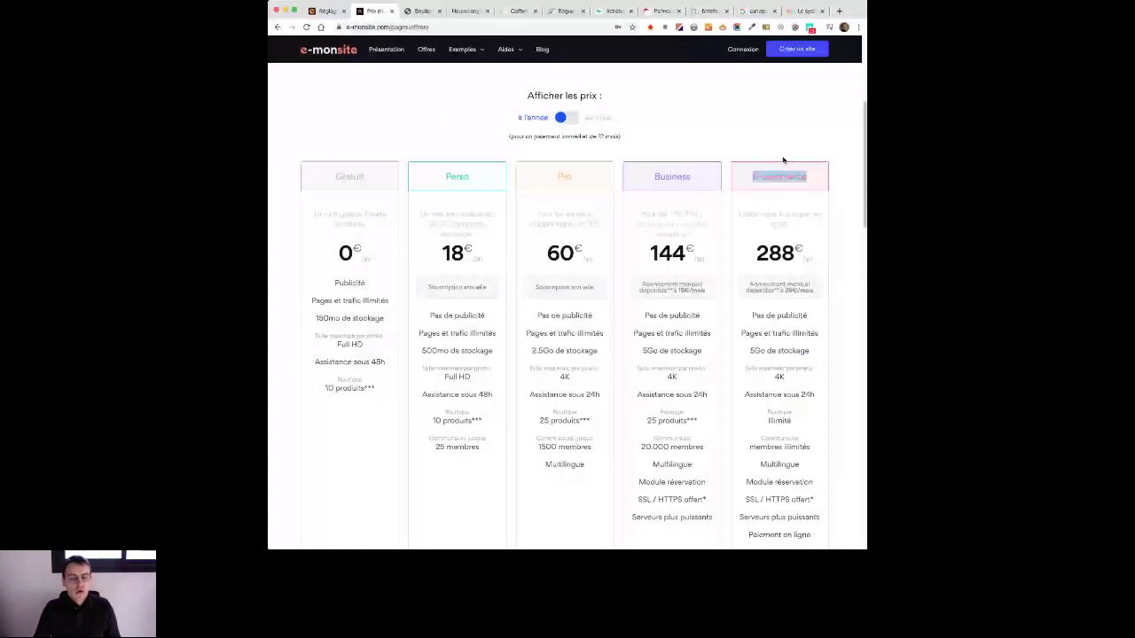
{"action": "scroll", "coordinate": [795, 235], "scroll_direction": "down", "scroll_amount": 1}
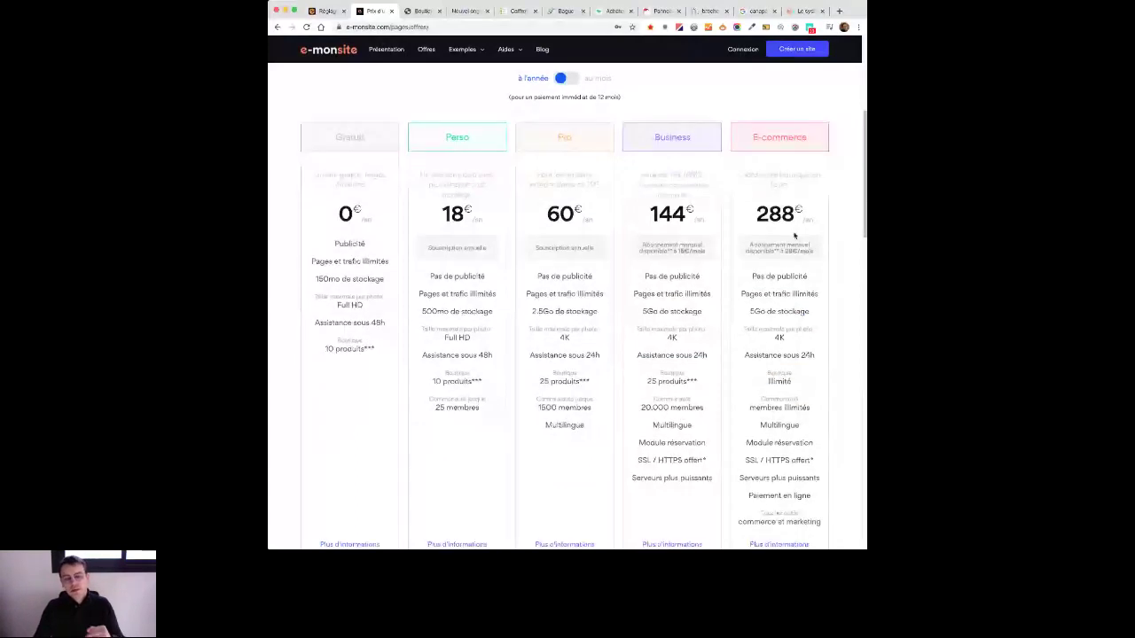
{"action": "scroll", "coordinate": [796, 257], "scroll_direction": "down", "scroll_amount": 1}
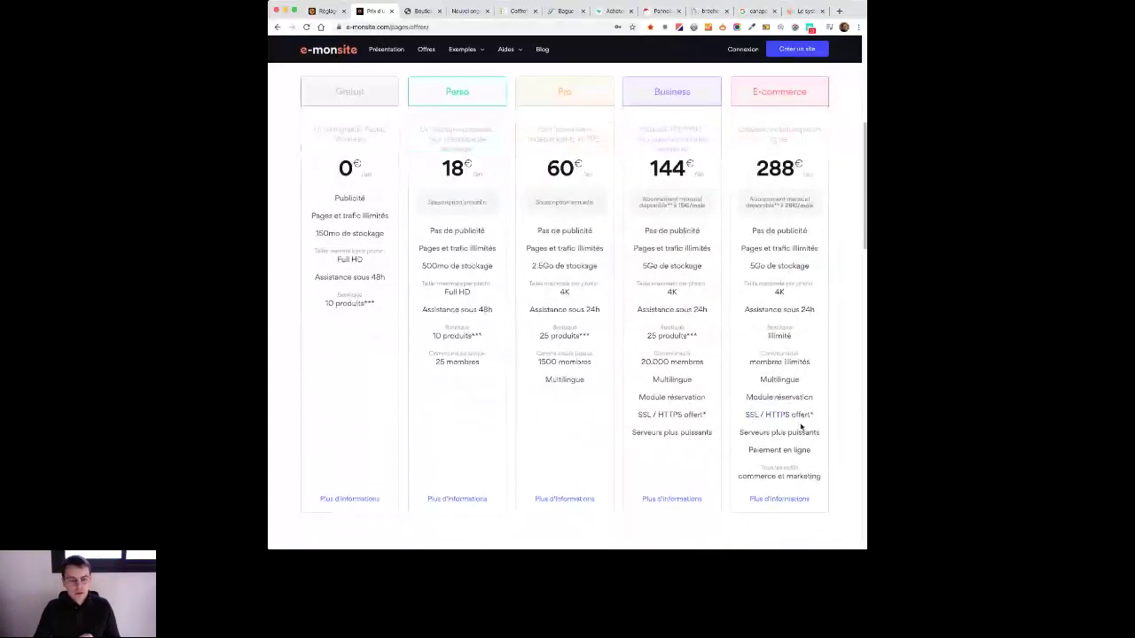
{"action": "scroll", "coordinate": [754, 310], "scroll_direction": "up", "scroll_amount": 1}
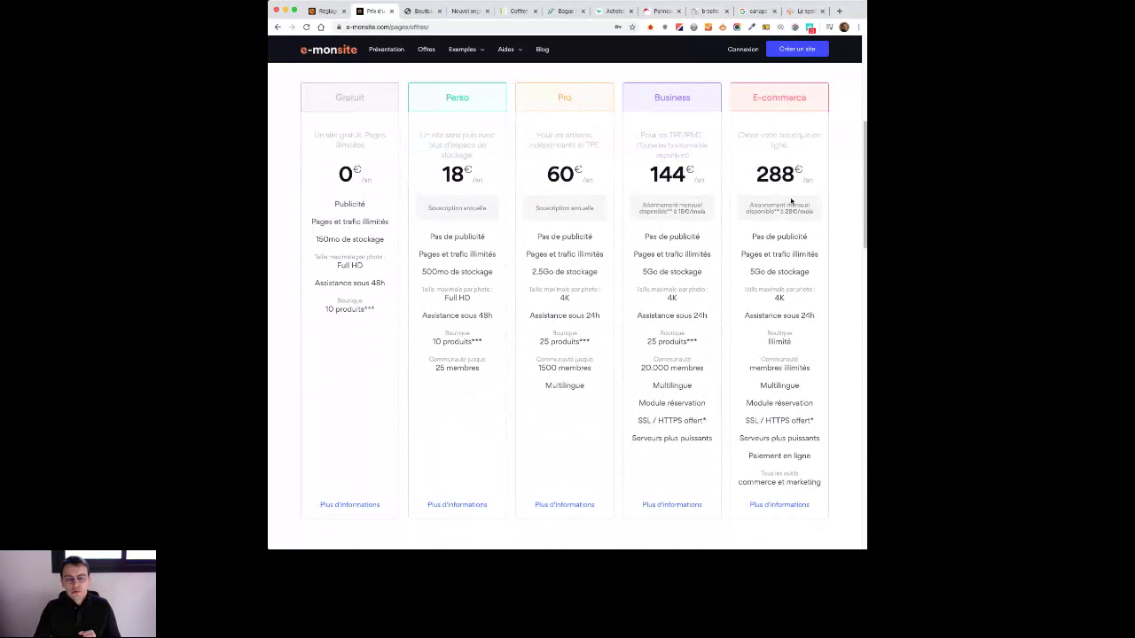
{"action": "scroll", "coordinate": [790, 284], "scroll_direction": "up", "scroll_amount": 3}
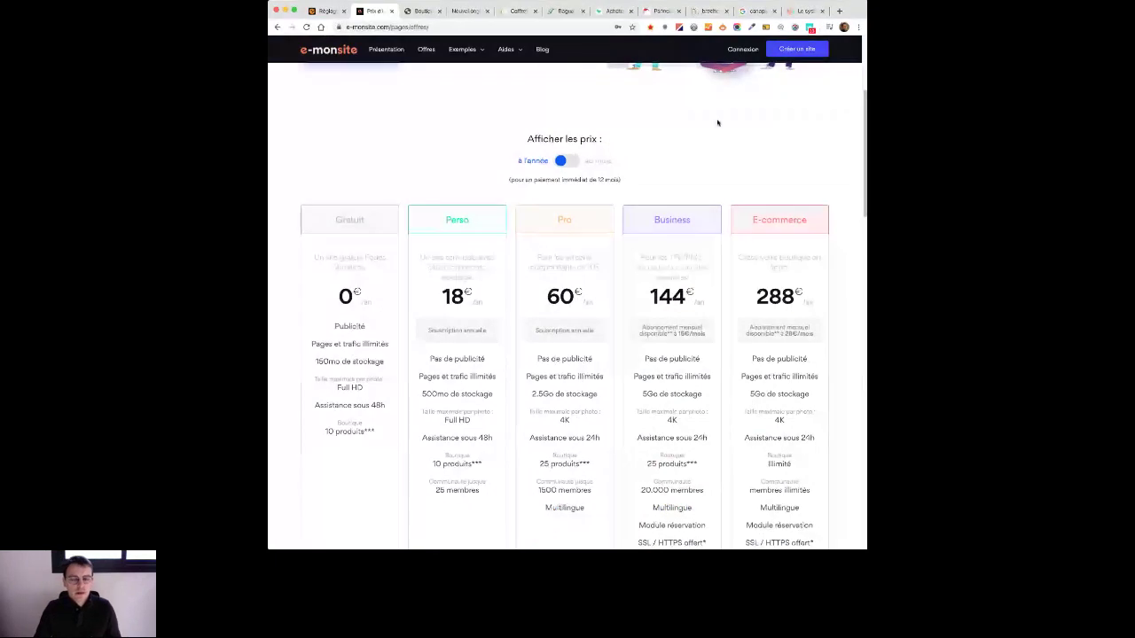
{"action": "mouse_move", "coordinate": [491, 66]}
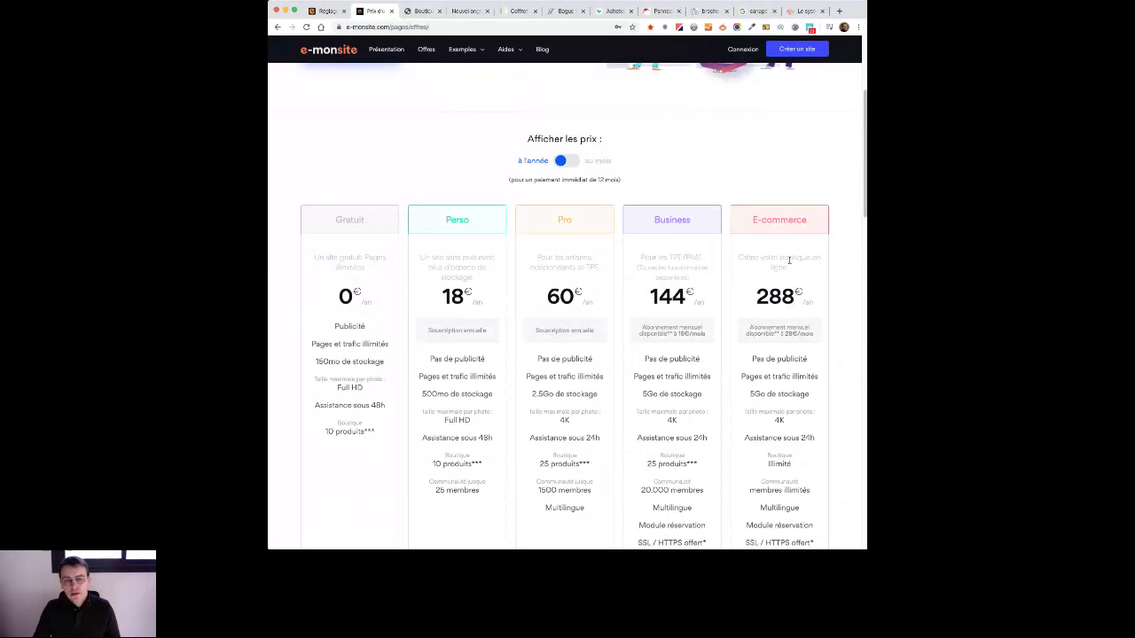
Step: Highlight the E-commerce plan's yearly price, and open the full list of subscription offers in the site manager
{"action": "left_click_drag", "start_coordinate": [749, 301], "coordinate": [802, 300]}
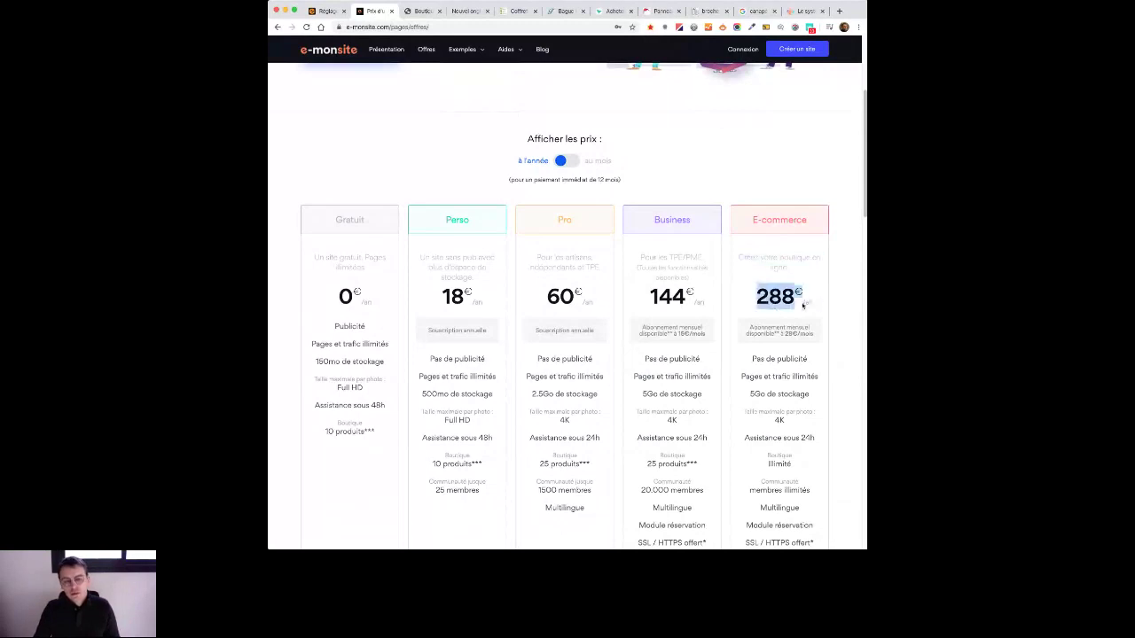
{"action": "left_click", "coordinate": [753, 301]}
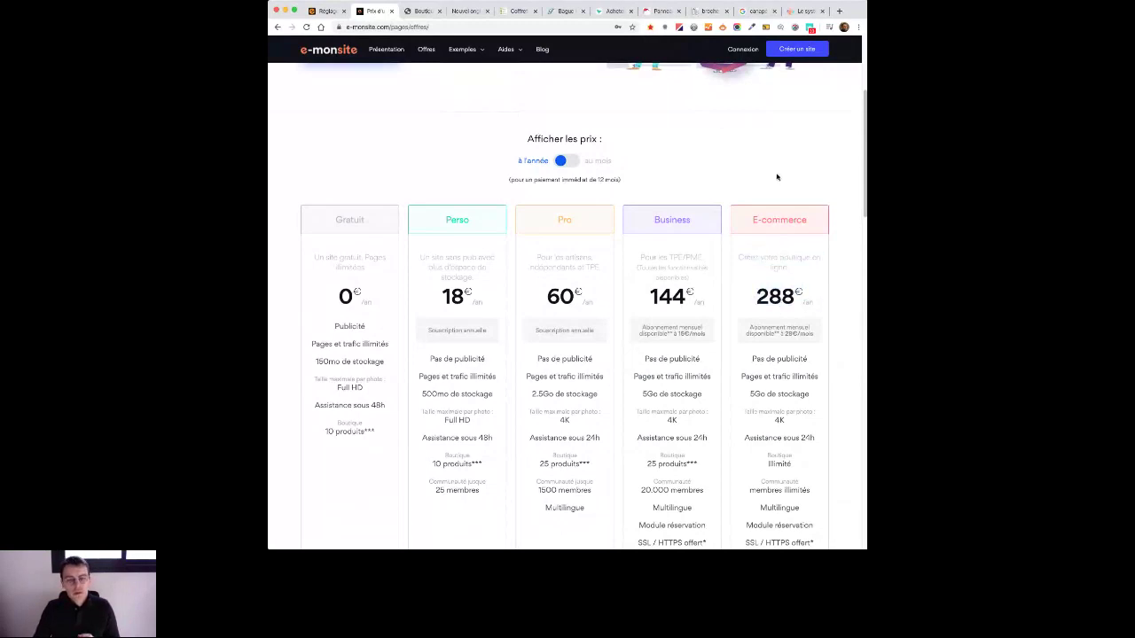
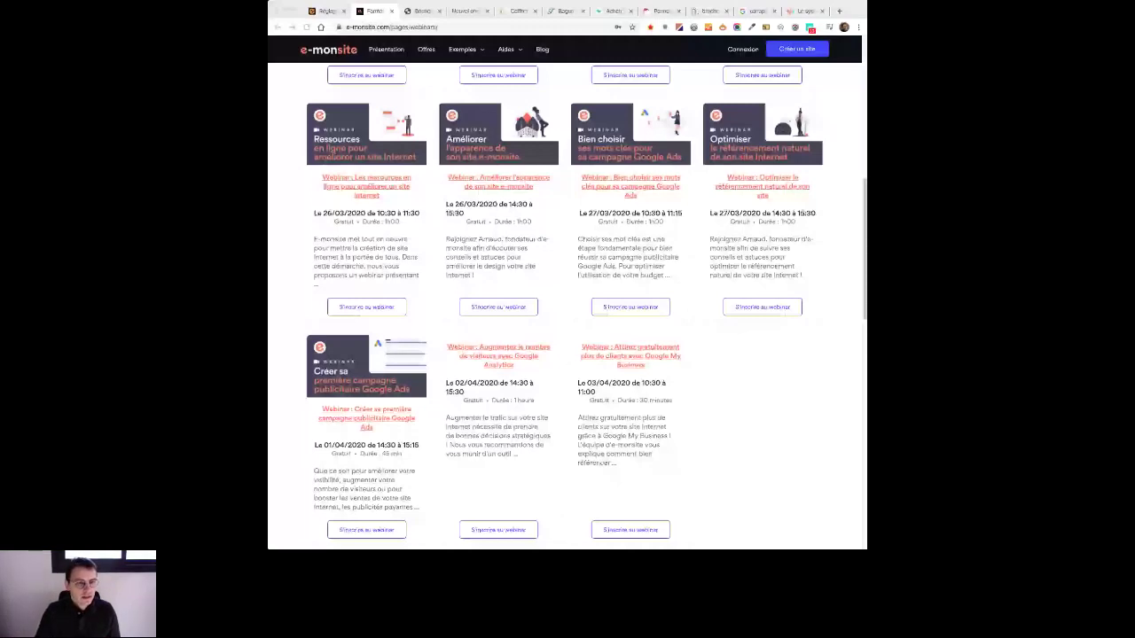
{"action": "key", "text": "super+1"}
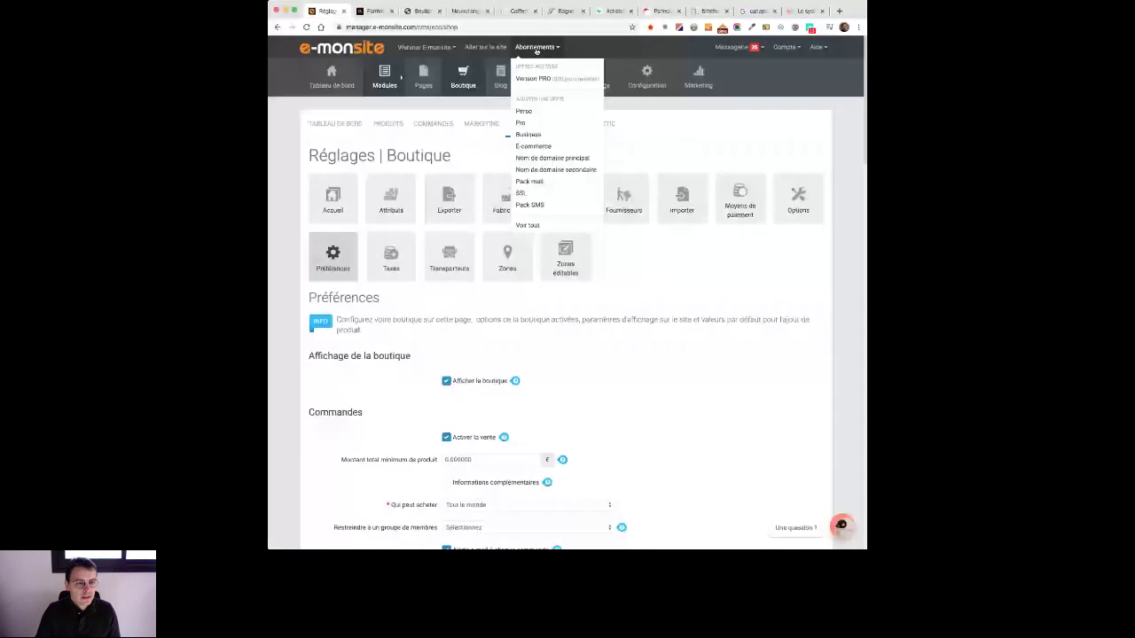
{"action": "left_click", "coordinate": [528, 226]}
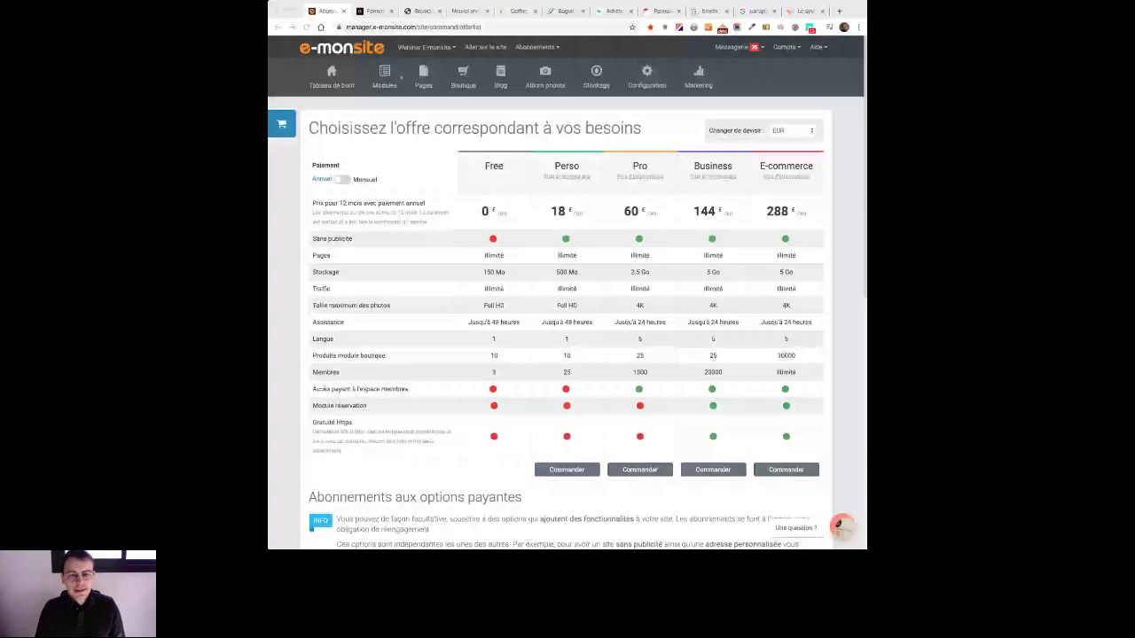
Step: Open the e-monsite forum topic "Webinars e-monsite : retours, questions et suggestions" in Support technique
{"action": "left_click", "coordinate": [425, 46]}
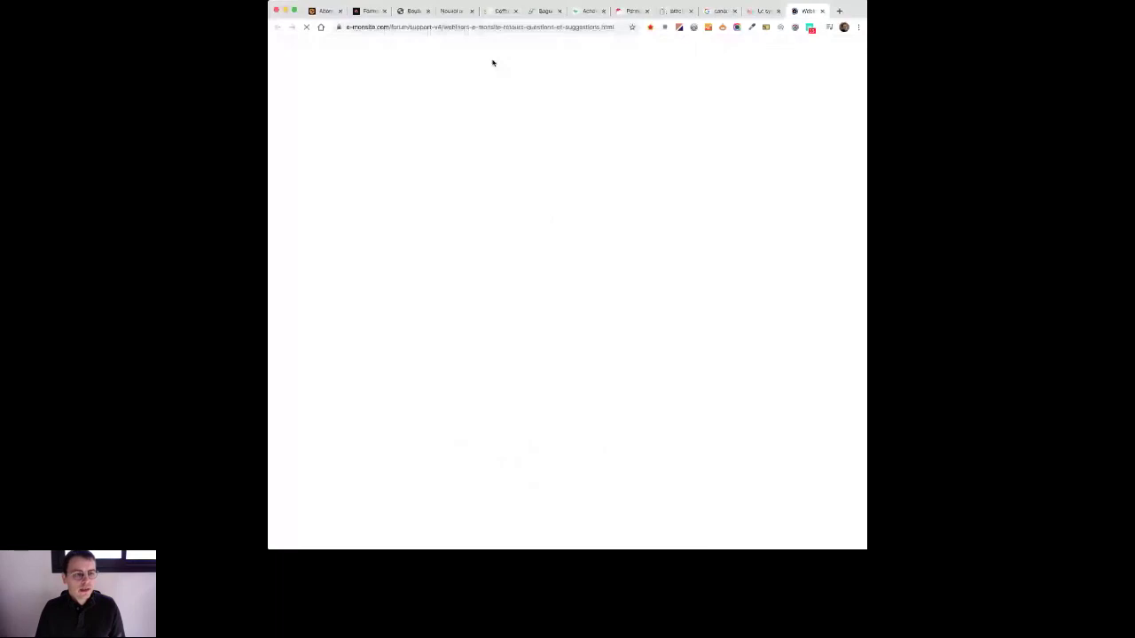
{"action": "key", "text": "super+2"}
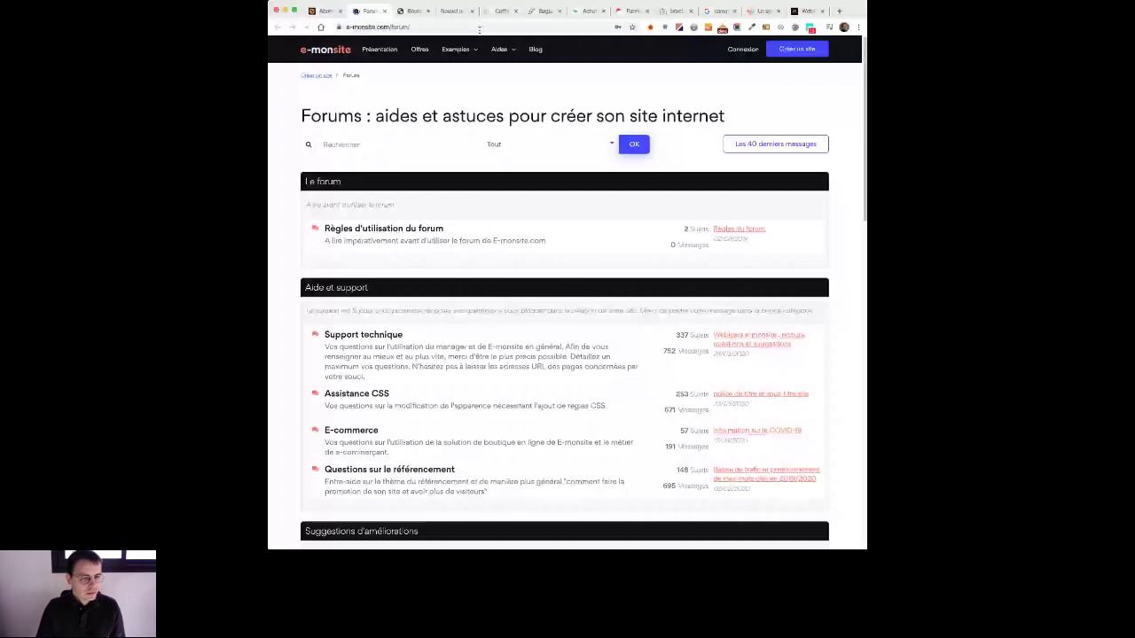
{"action": "scroll", "coordinate": [734, 211], "scroll_direction": "down", "scroll_amount": 3}
{"action": "left_click", "coordinate": [734, 211]}
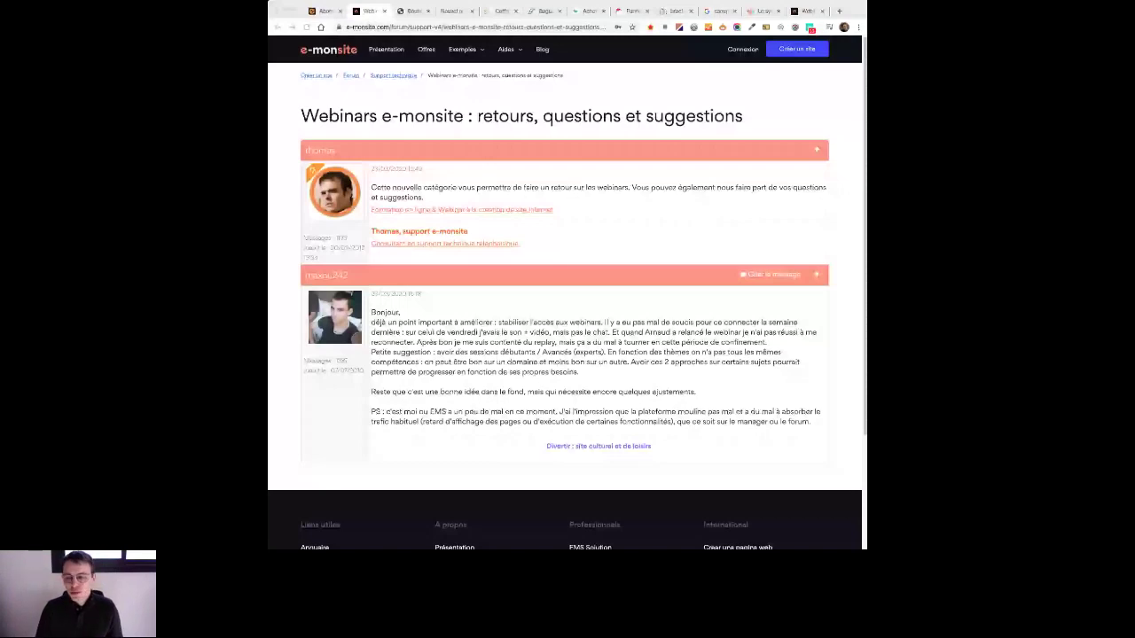
Step: View The Green Dressing example shop's home page and return to the subscription offers comparison in the site manager
{"action": "key", "text": "super+5"}
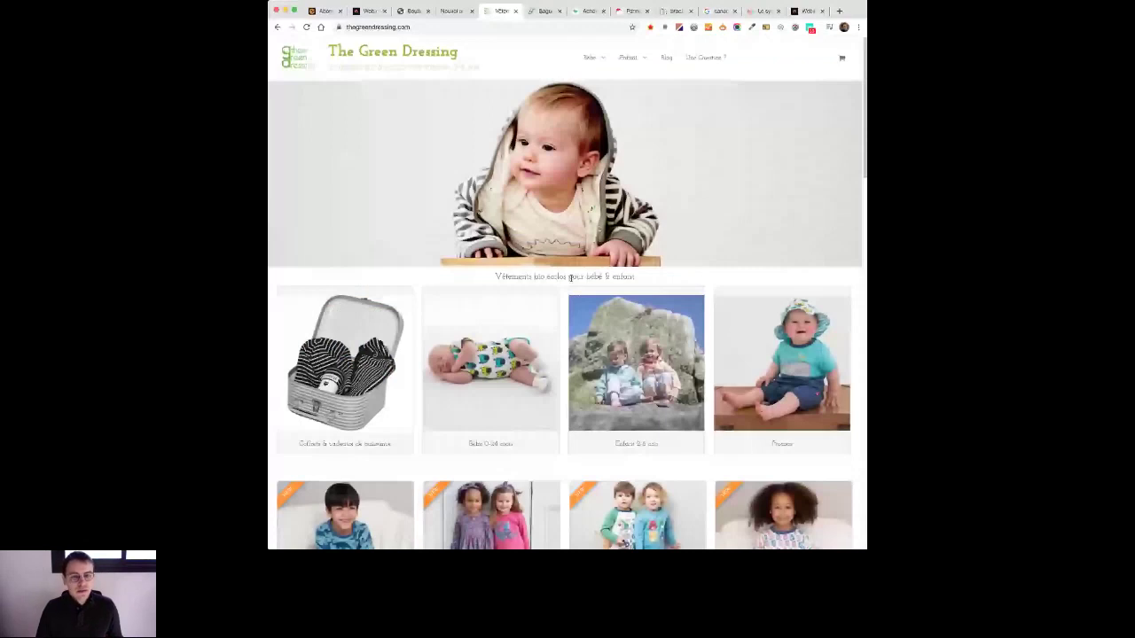
{"action": "key", "text": "super+Tab"}
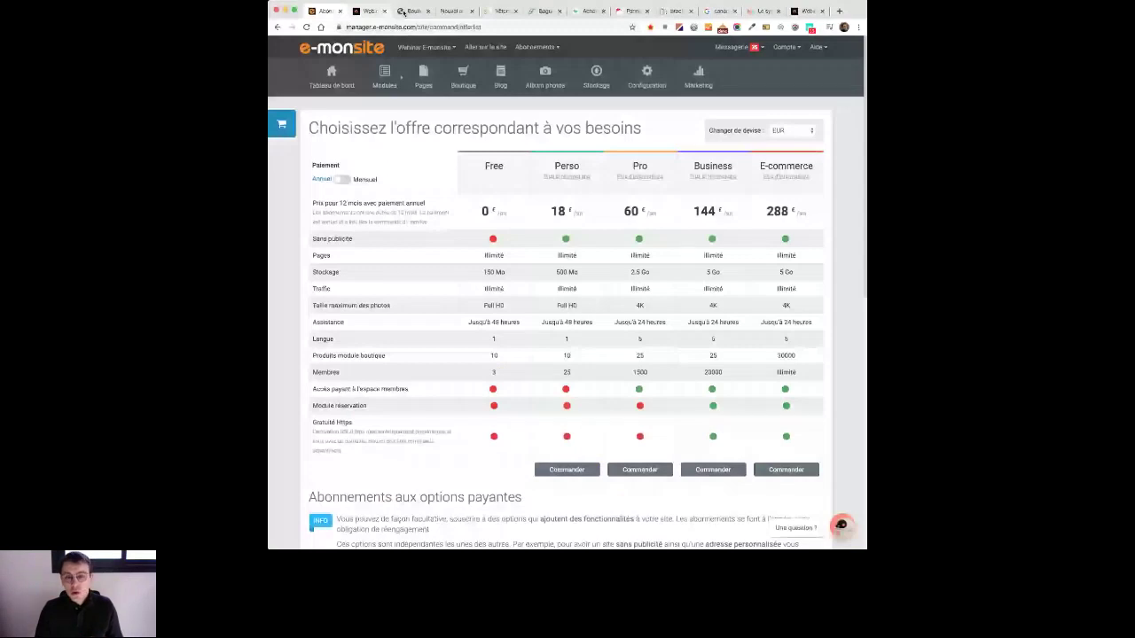
Step: Look through the upcoming free trainings on e-monsite's Formation en ligne & Webinar page
{"action": "left_click", "coordinate": [368, 11]}
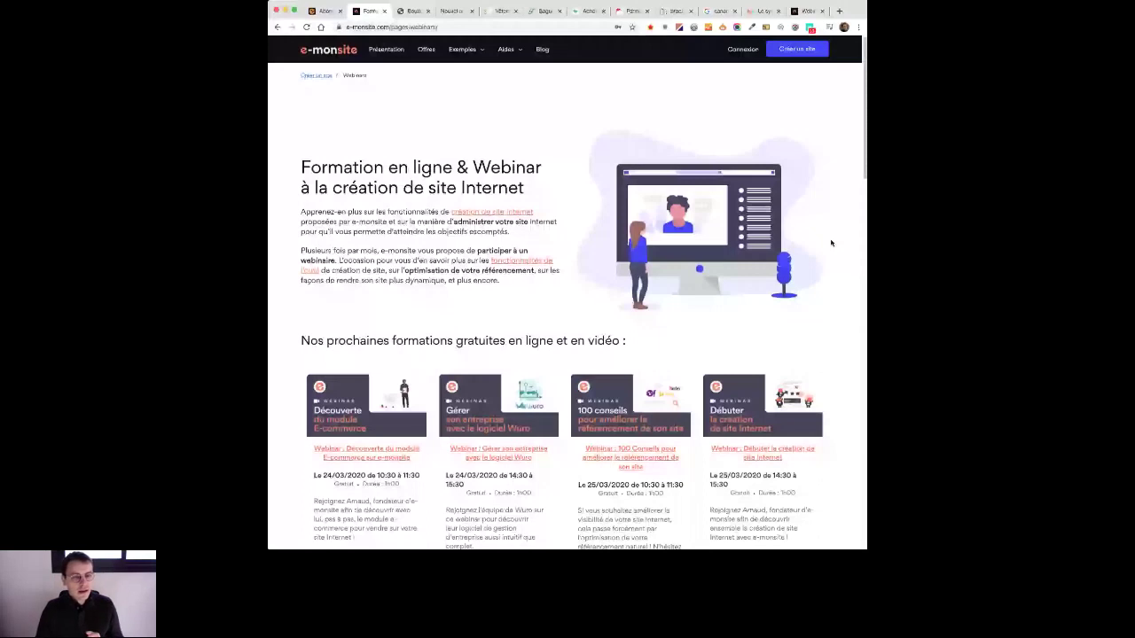
{"action": "scroll", "coordinate": [831, 242], "scroll_direction": "down", "scroll_amount": 1}
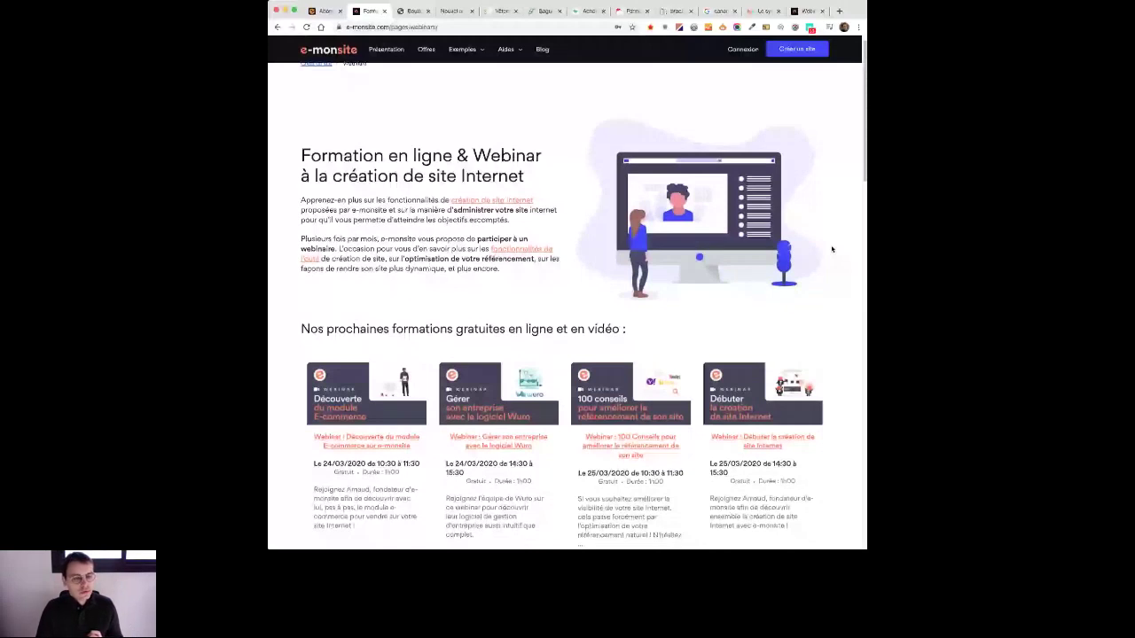
{"action": "scroll", "coordinate": [838, 301], "scroll_direction": "down", "scroll_amount": 2}
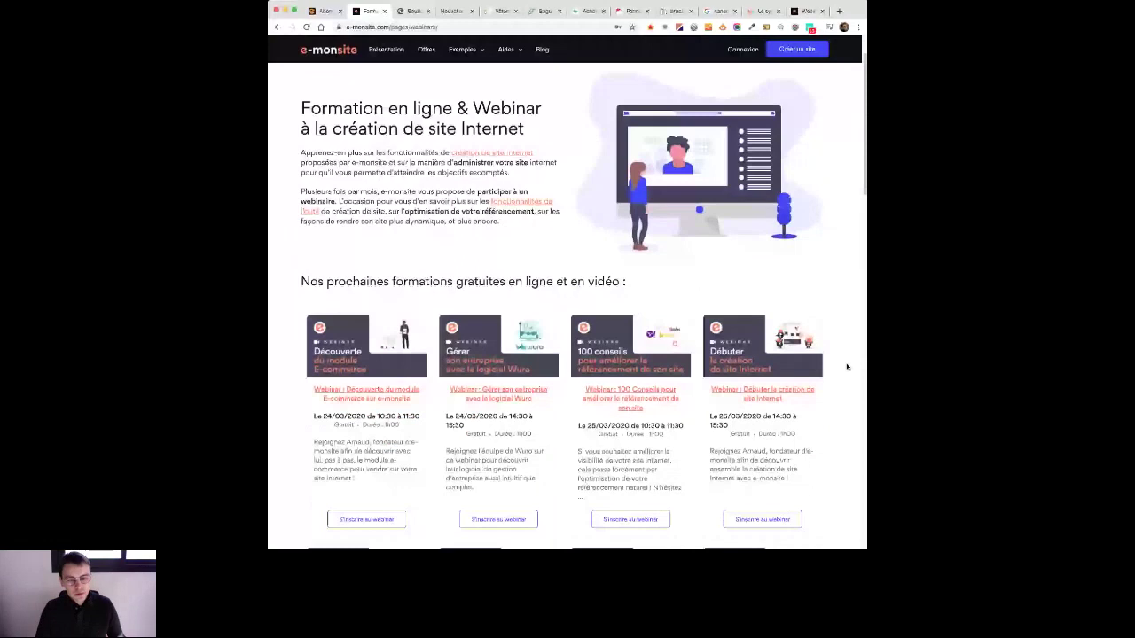